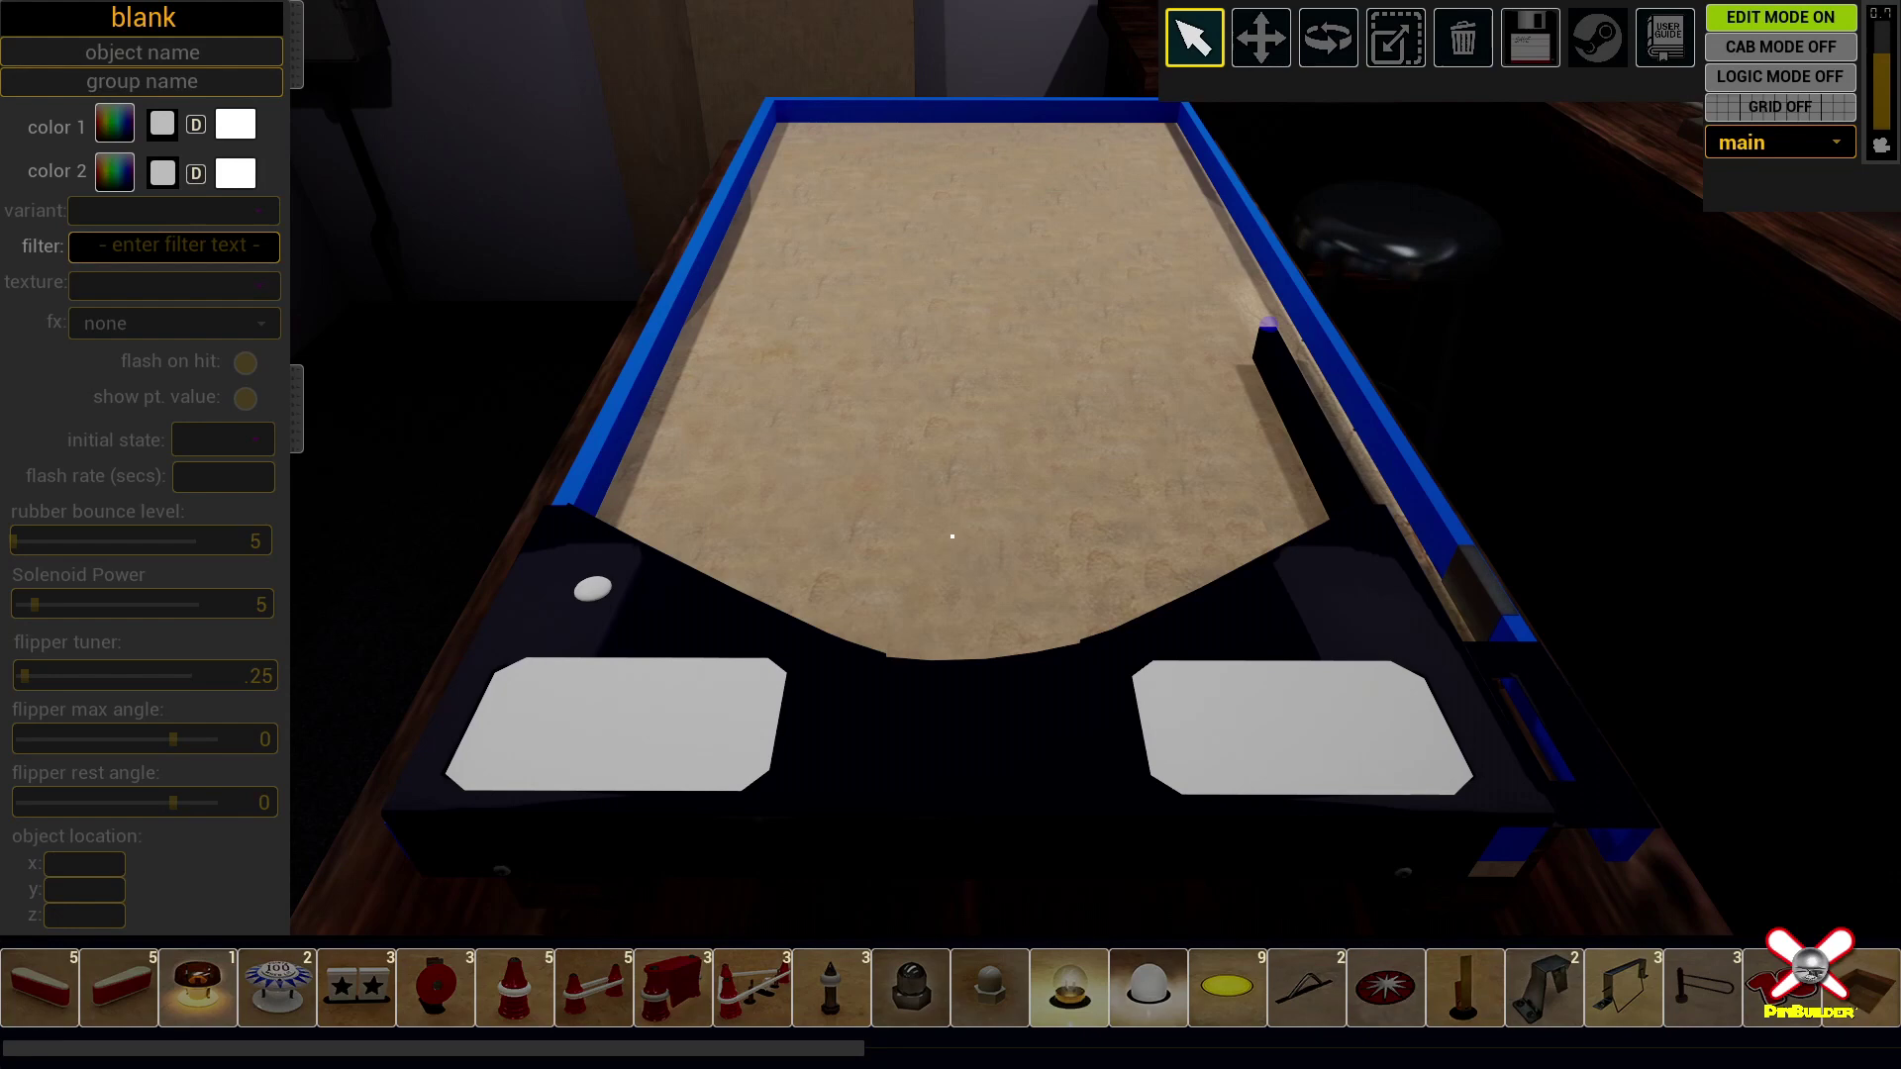
Step: Turn off the DMD display, set the cabinet type to deep - 11b style, and return to edit mode
right_click_drag(979, 423, 1560, 416)
left_click(1781, 46)
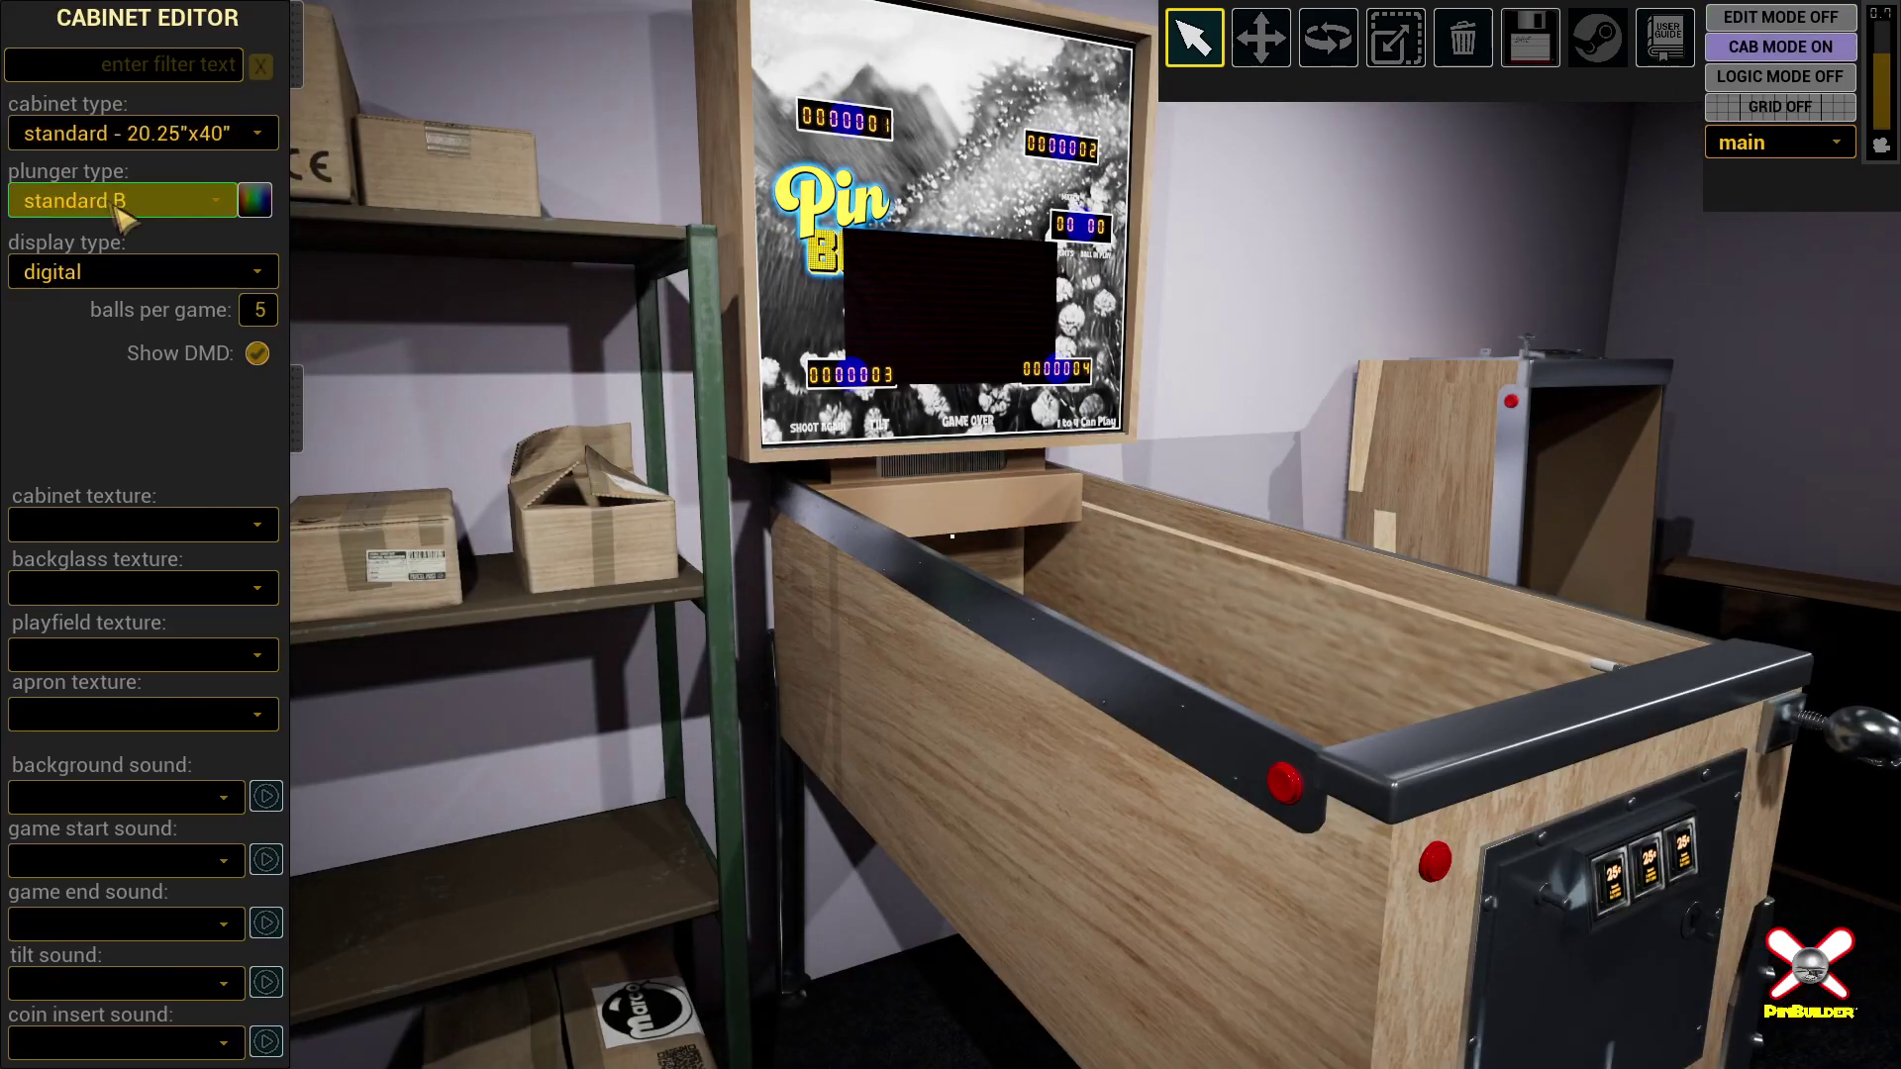
left_click(262, 353)
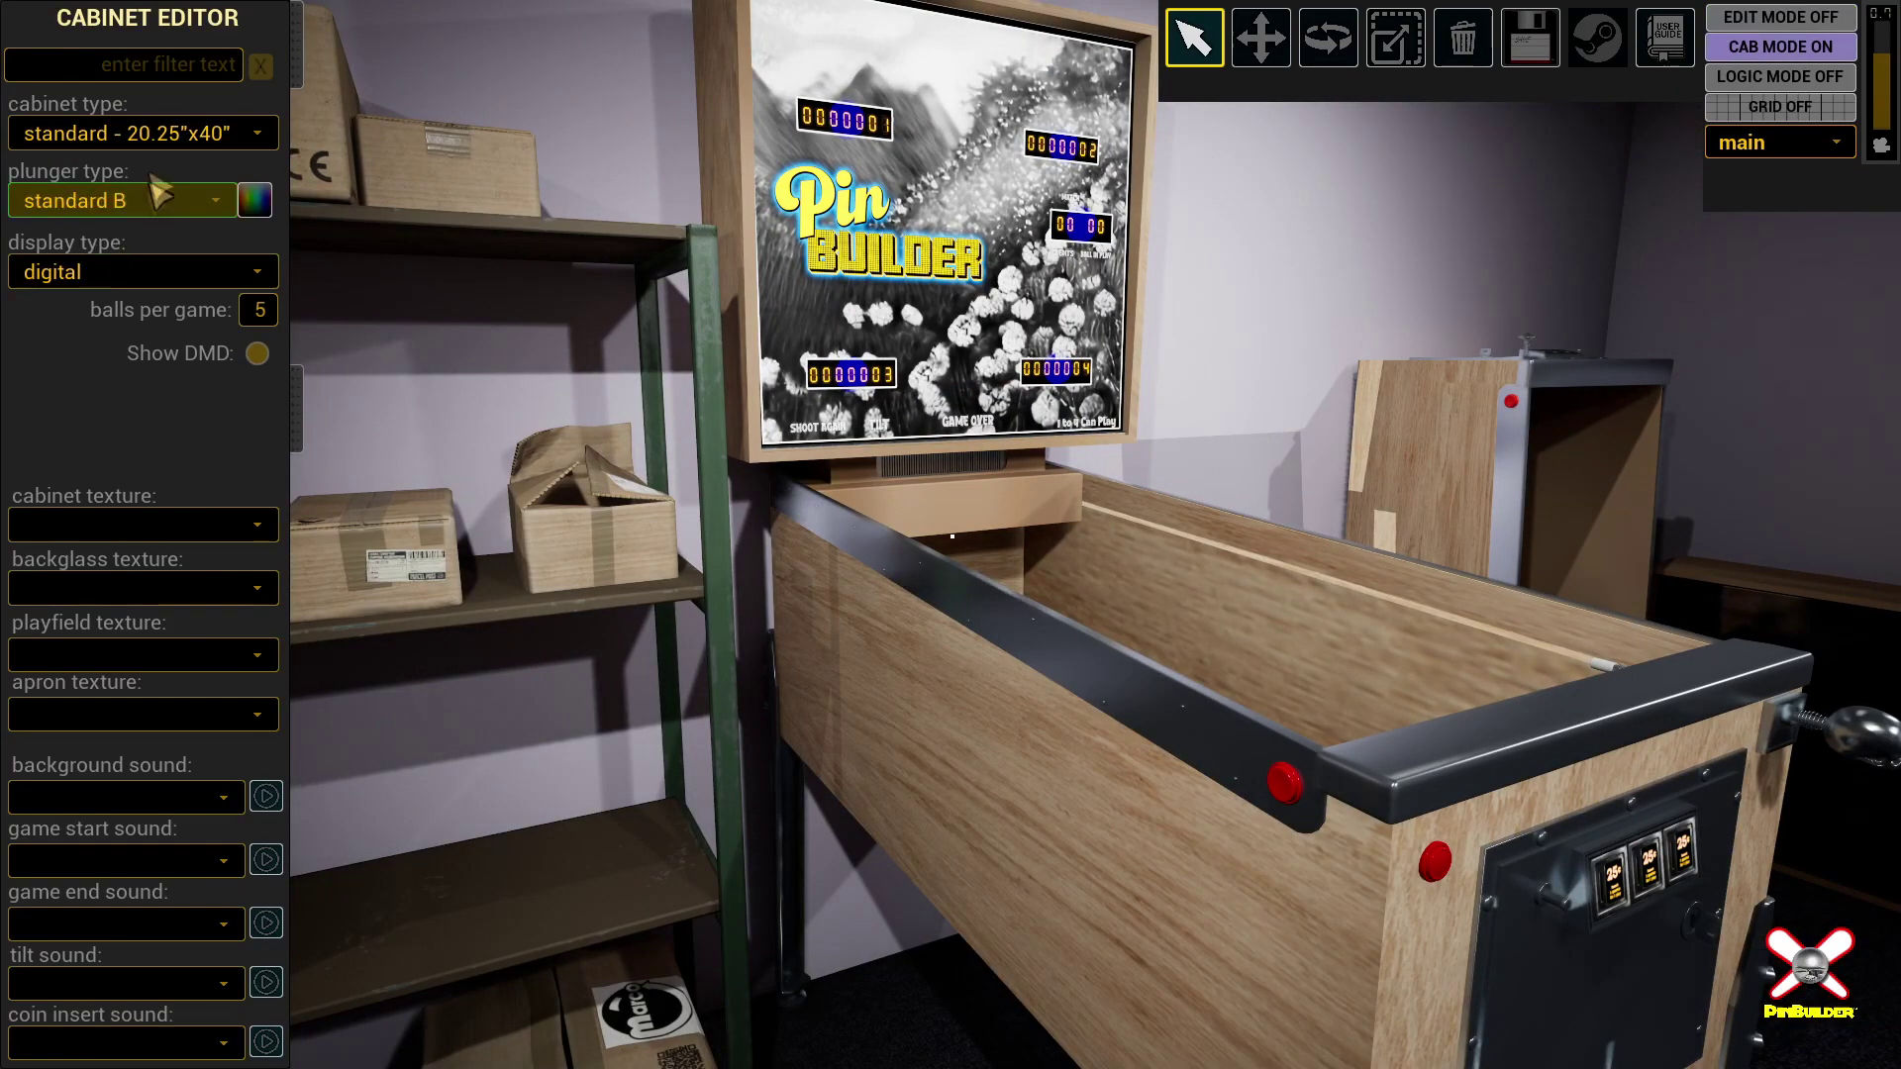
left_click(148, 132)
left_click(94, 216)
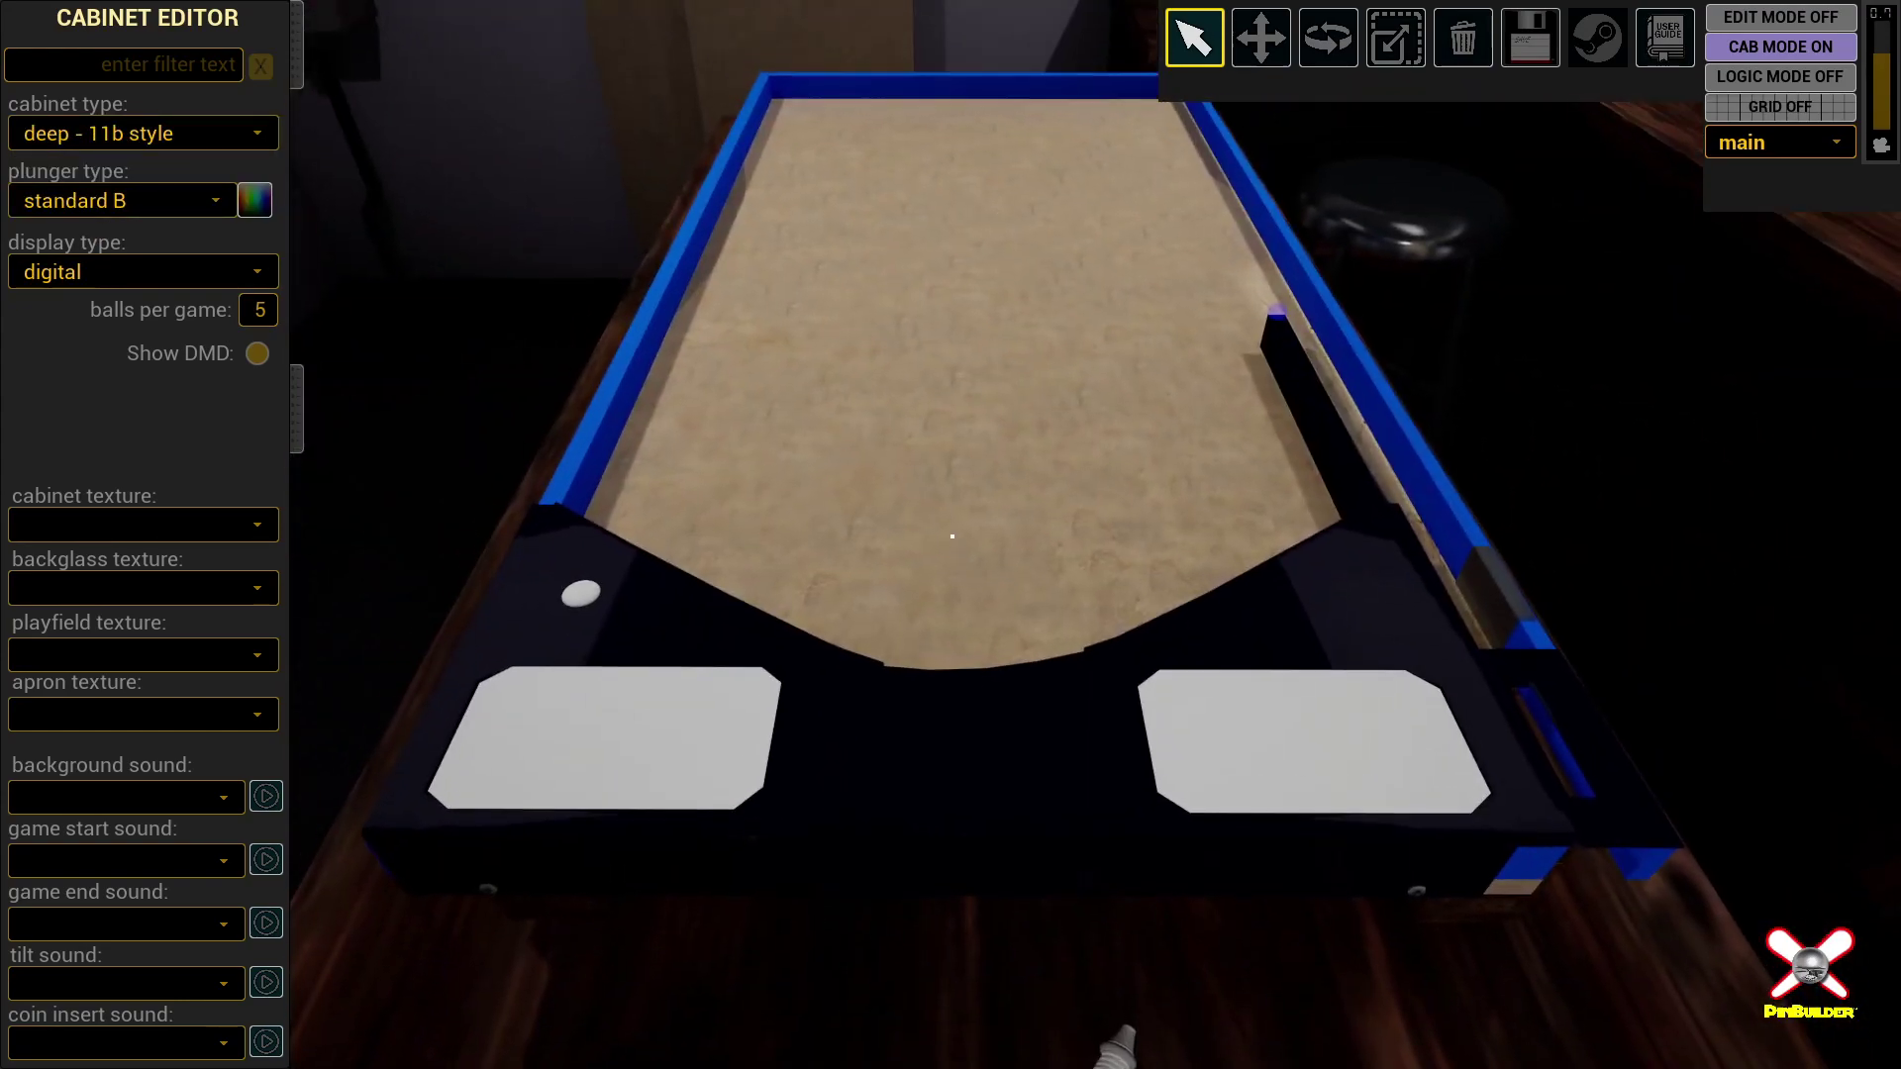
key("e")
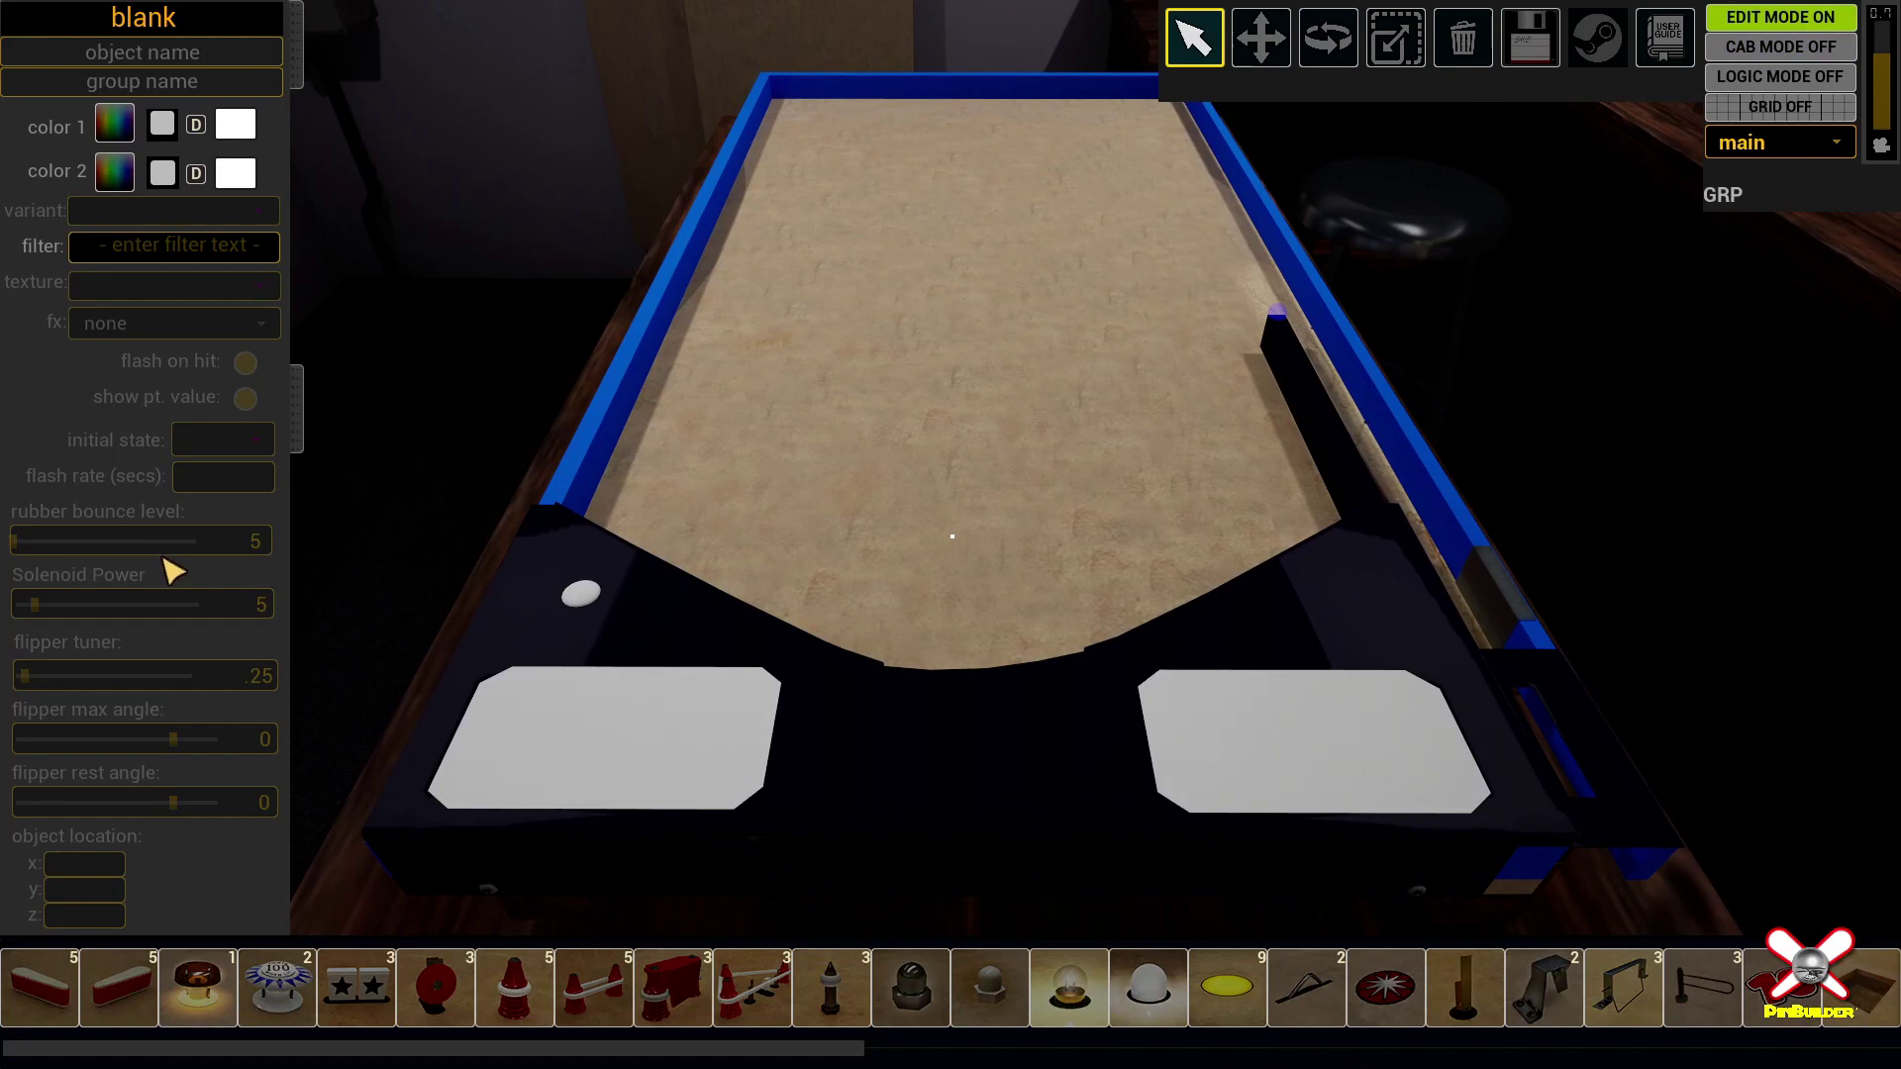
Step: Save the playfield as demo254
key("ctrl+s")
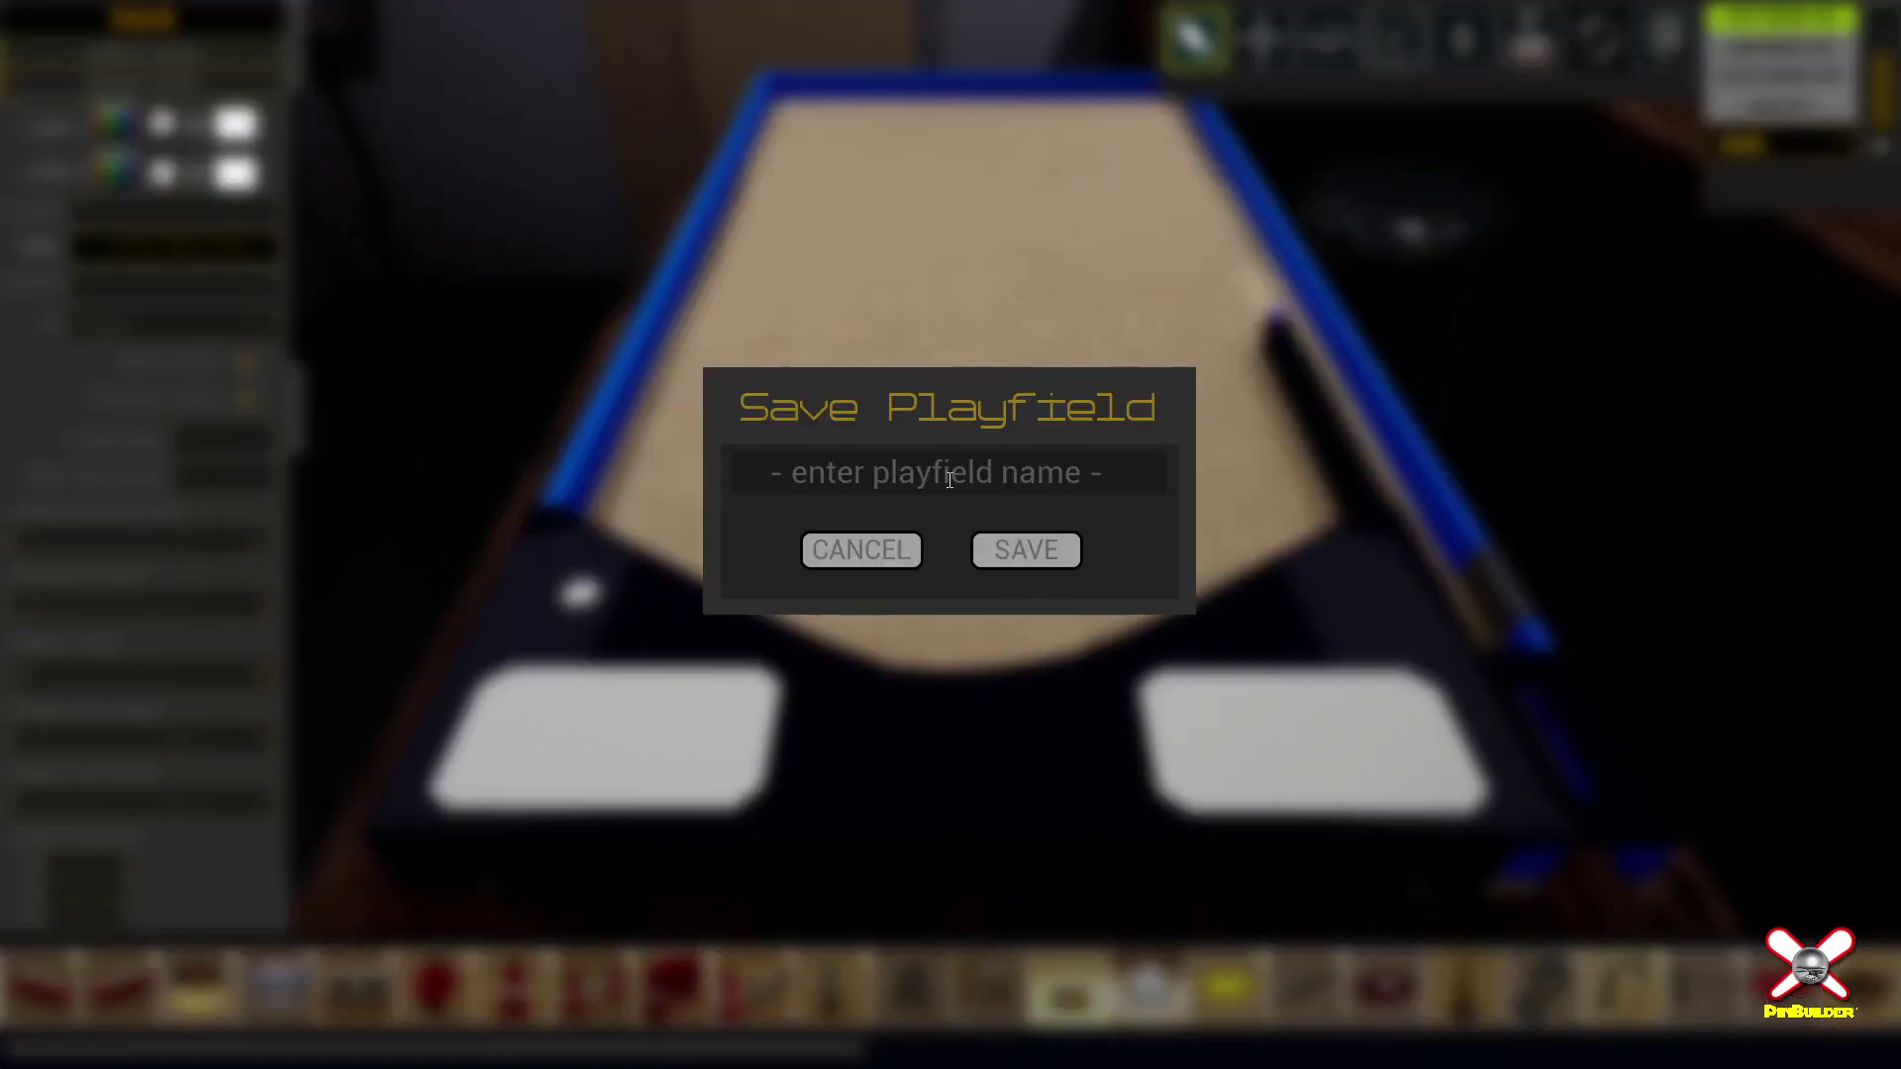
type("demo254")
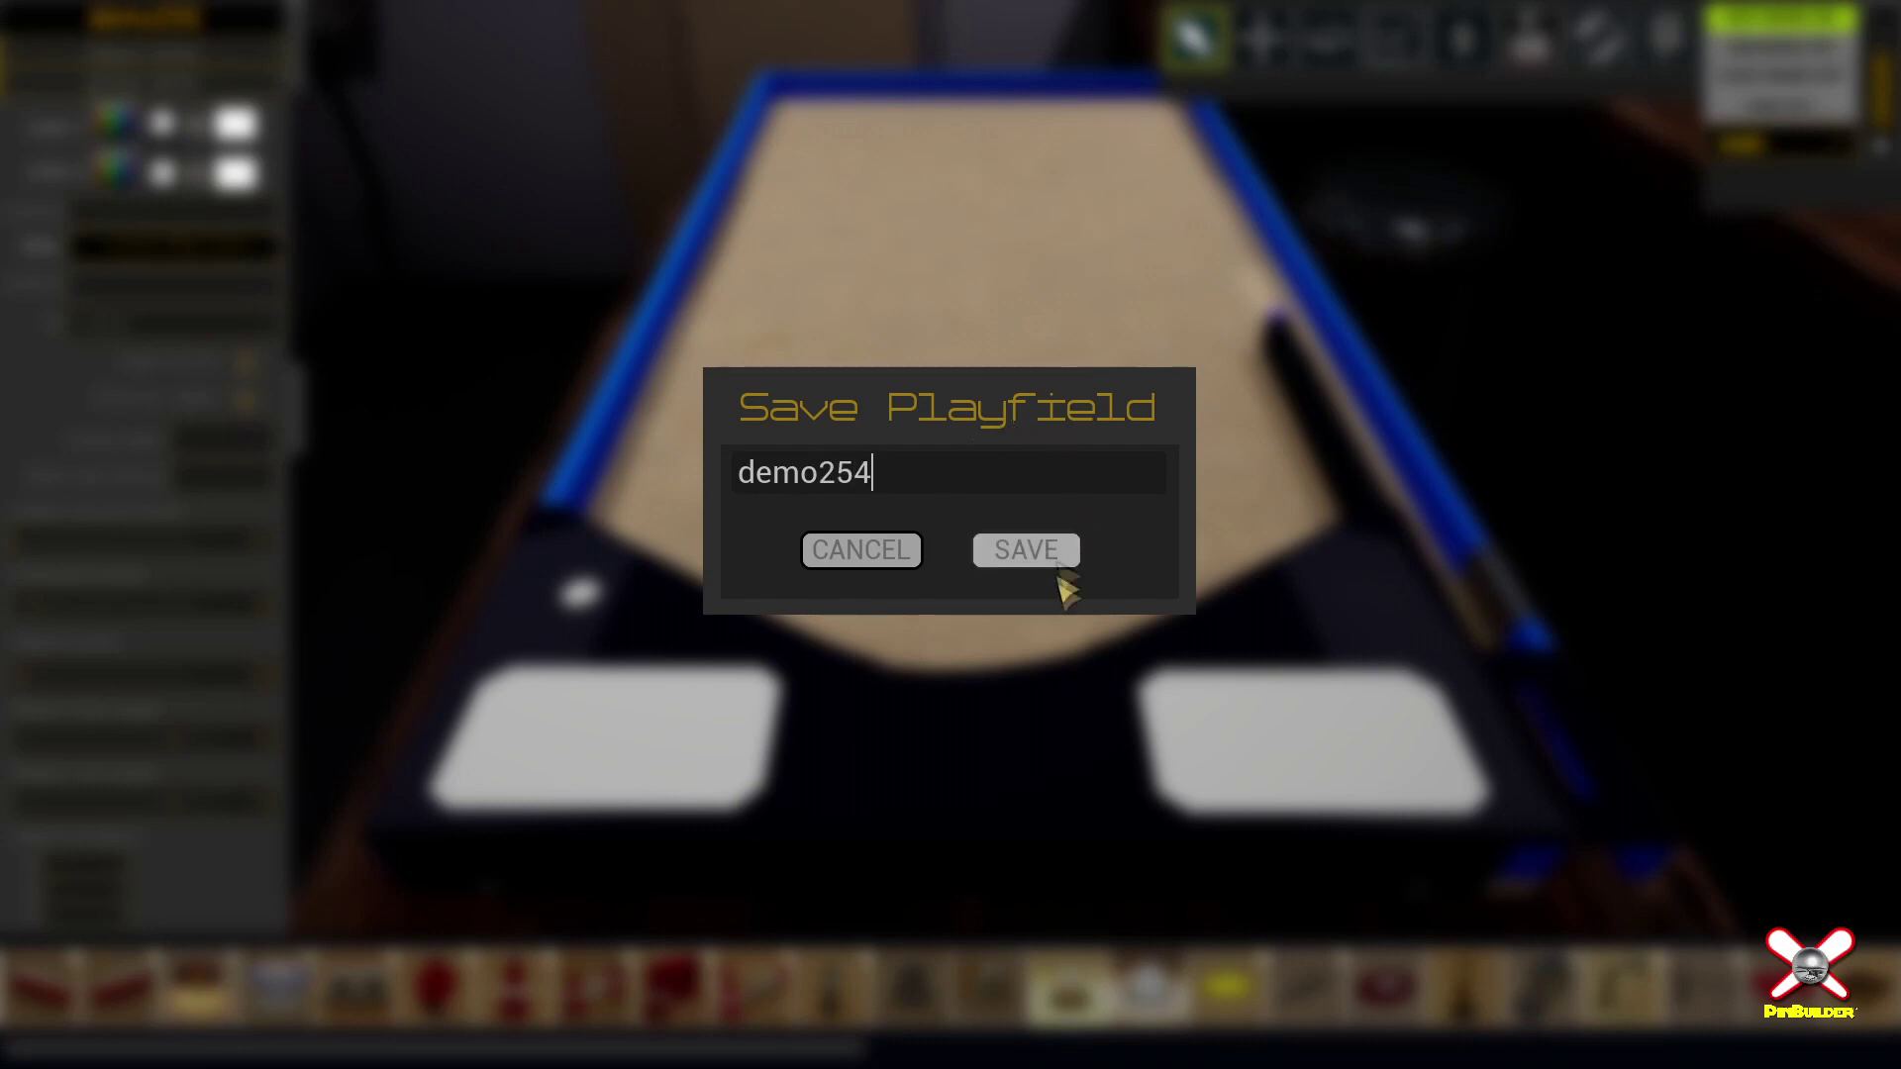
left_click(1030, 561)
Step: Extend the shooter lane divider's upper end to near the far edge of the playfield
right_click_drag(1016, 549, 1100, 455)
key("w")
right_click_drag(1059, 644, 1105, 644)
key("w")
left_click_drag(1115, 649, 1007, 238)
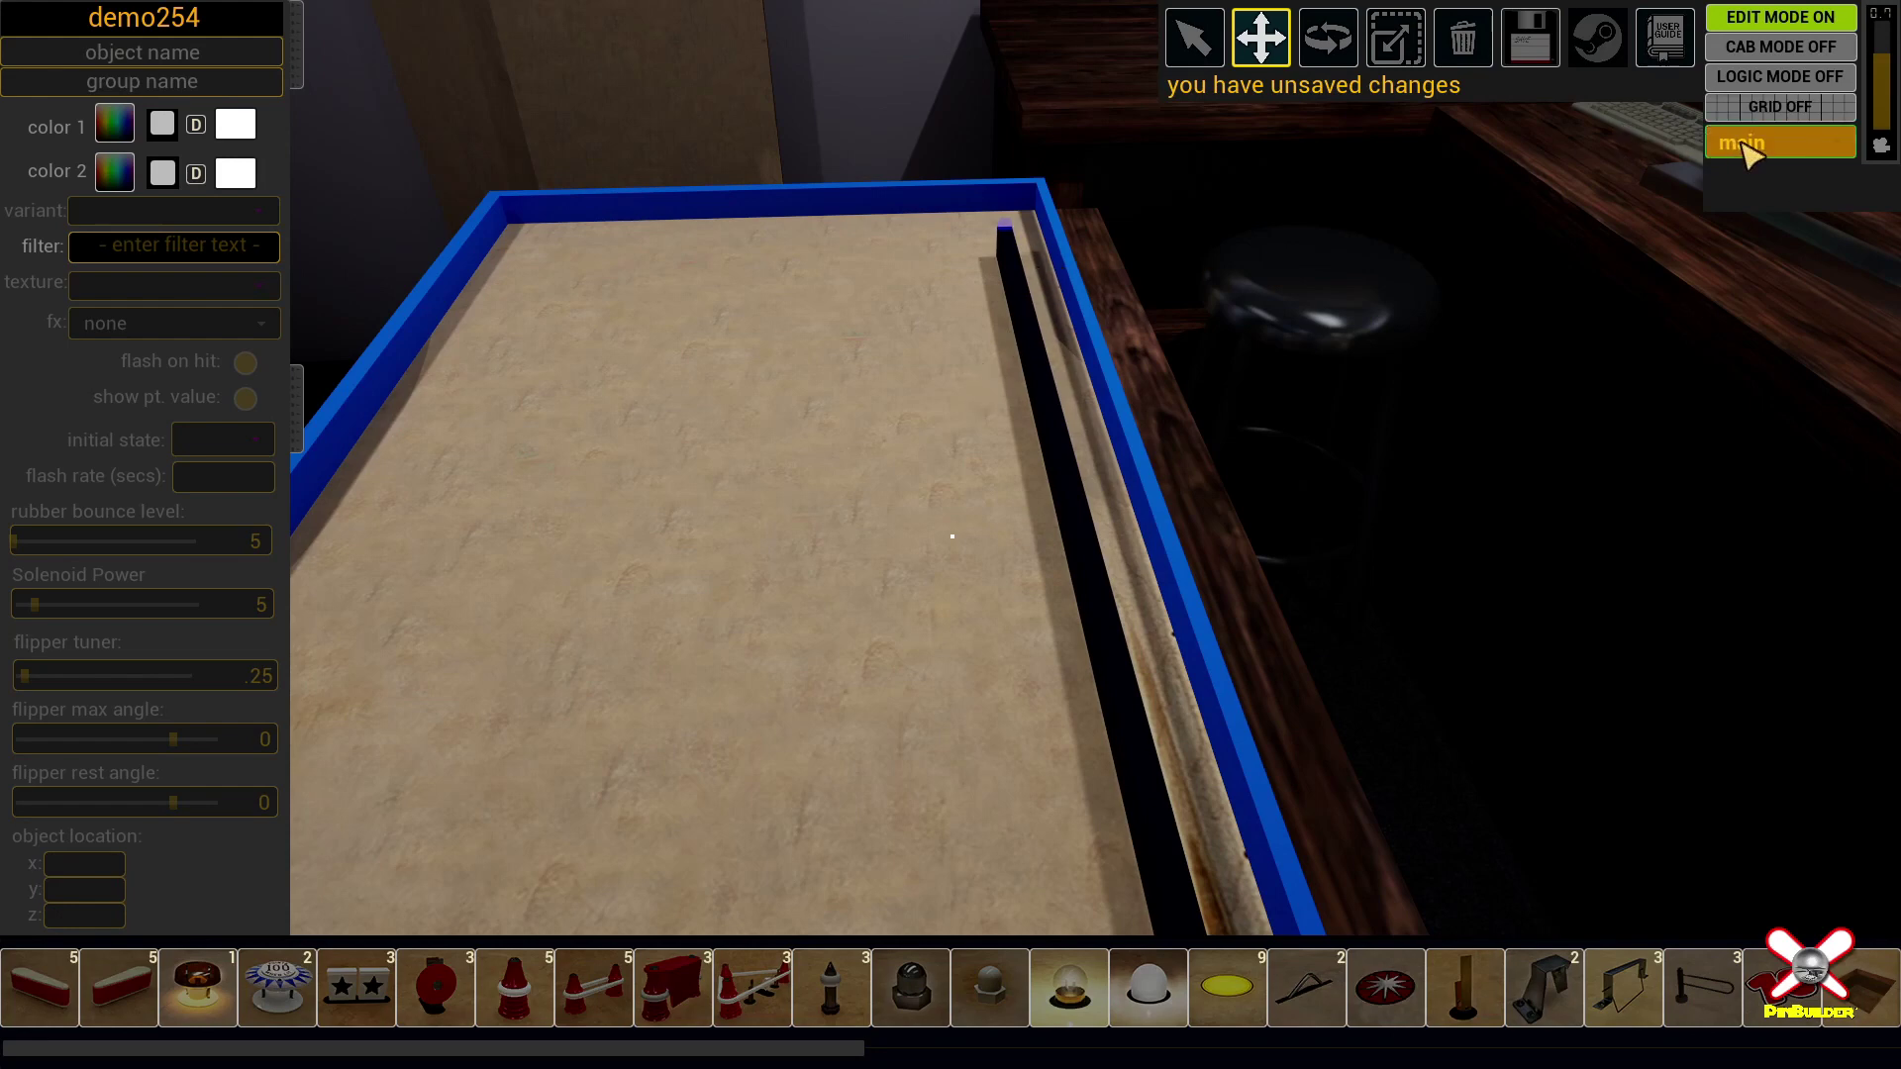
Step: Add an upper/lower playfield wood piece and place it over the far corner above the shooter lane, at about x 242.619, y 492.366
scroll(1451, 990, "down", 5)
scroll(1433, 991, "down", 2)
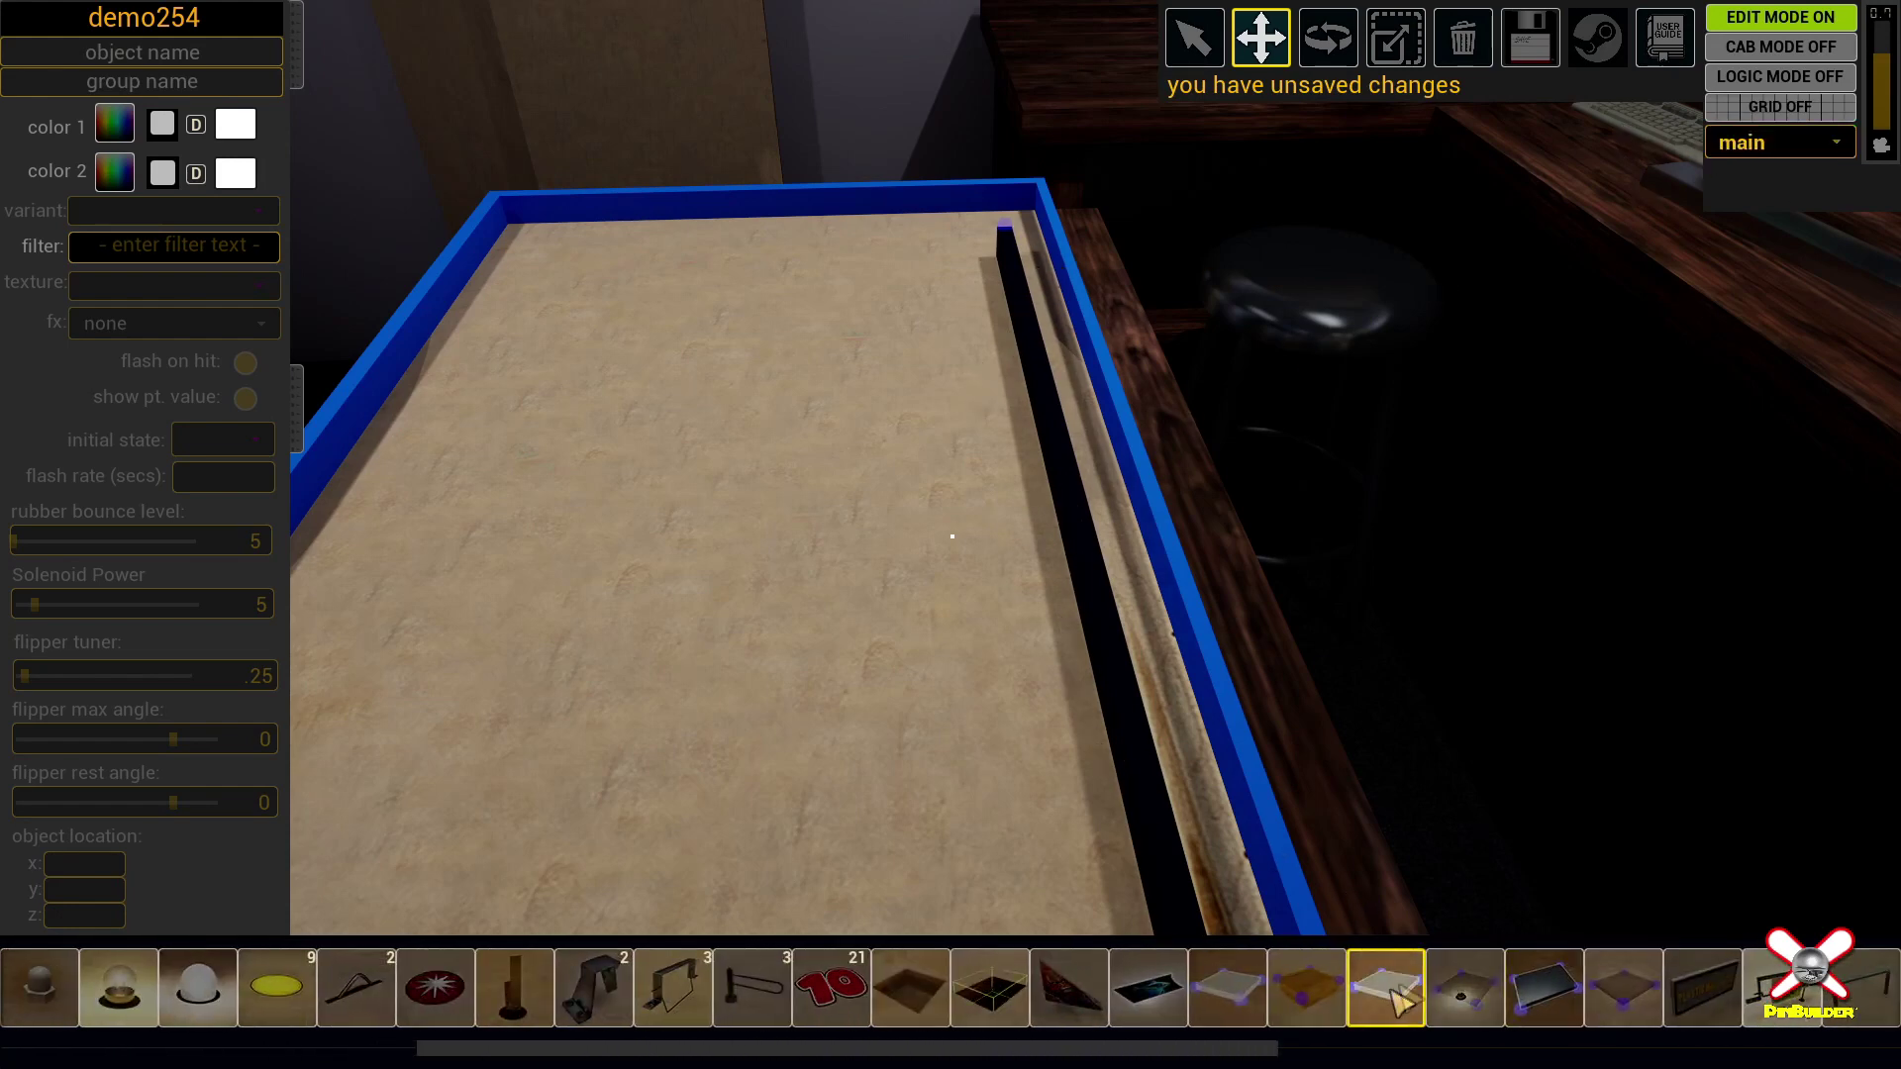
scroll(1406, 990, "down", 1)
left_click(1233, 981)
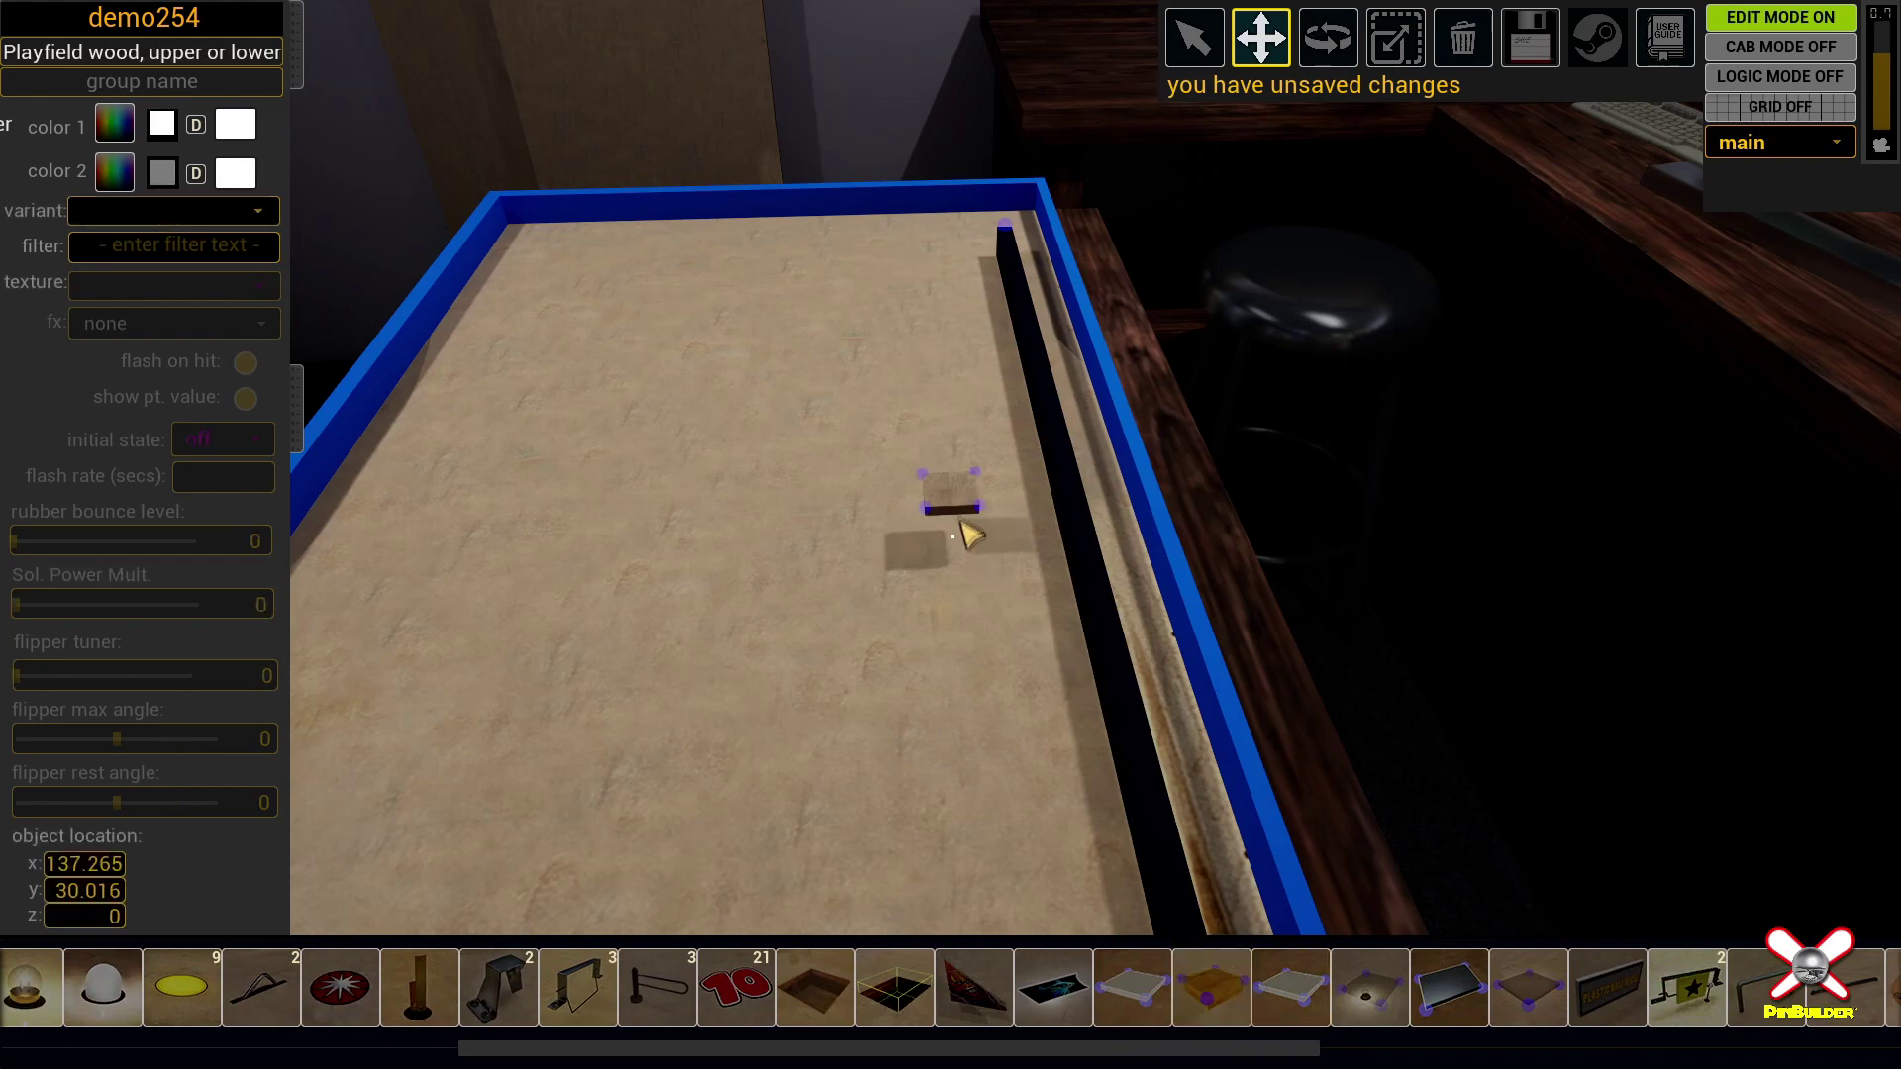
left_click_drag(950, 507, 998, 216)
key("w")
right_click_drag(1328, 342, 1328, 342)
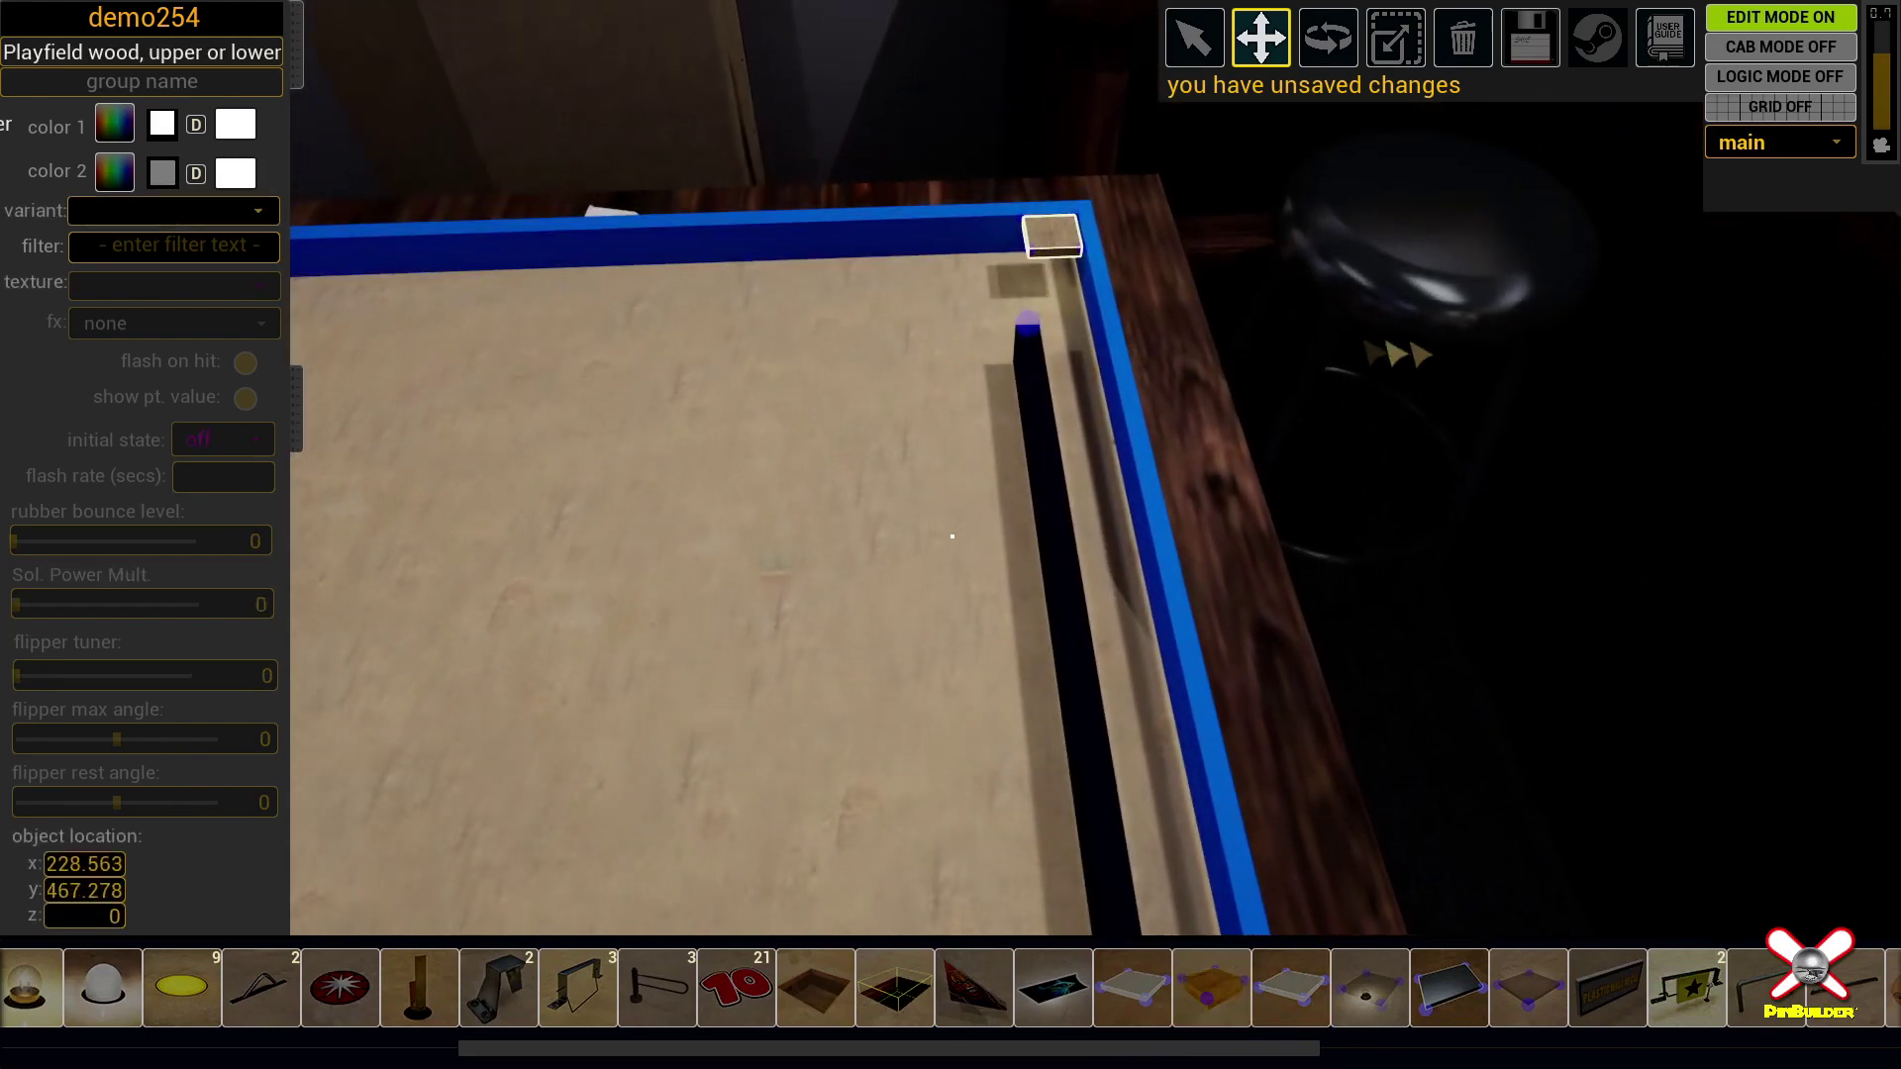
right_click_drag(1294, 441, 1294, 441)
key("w")
left_click_drag(1020, 550, 1042, 522)
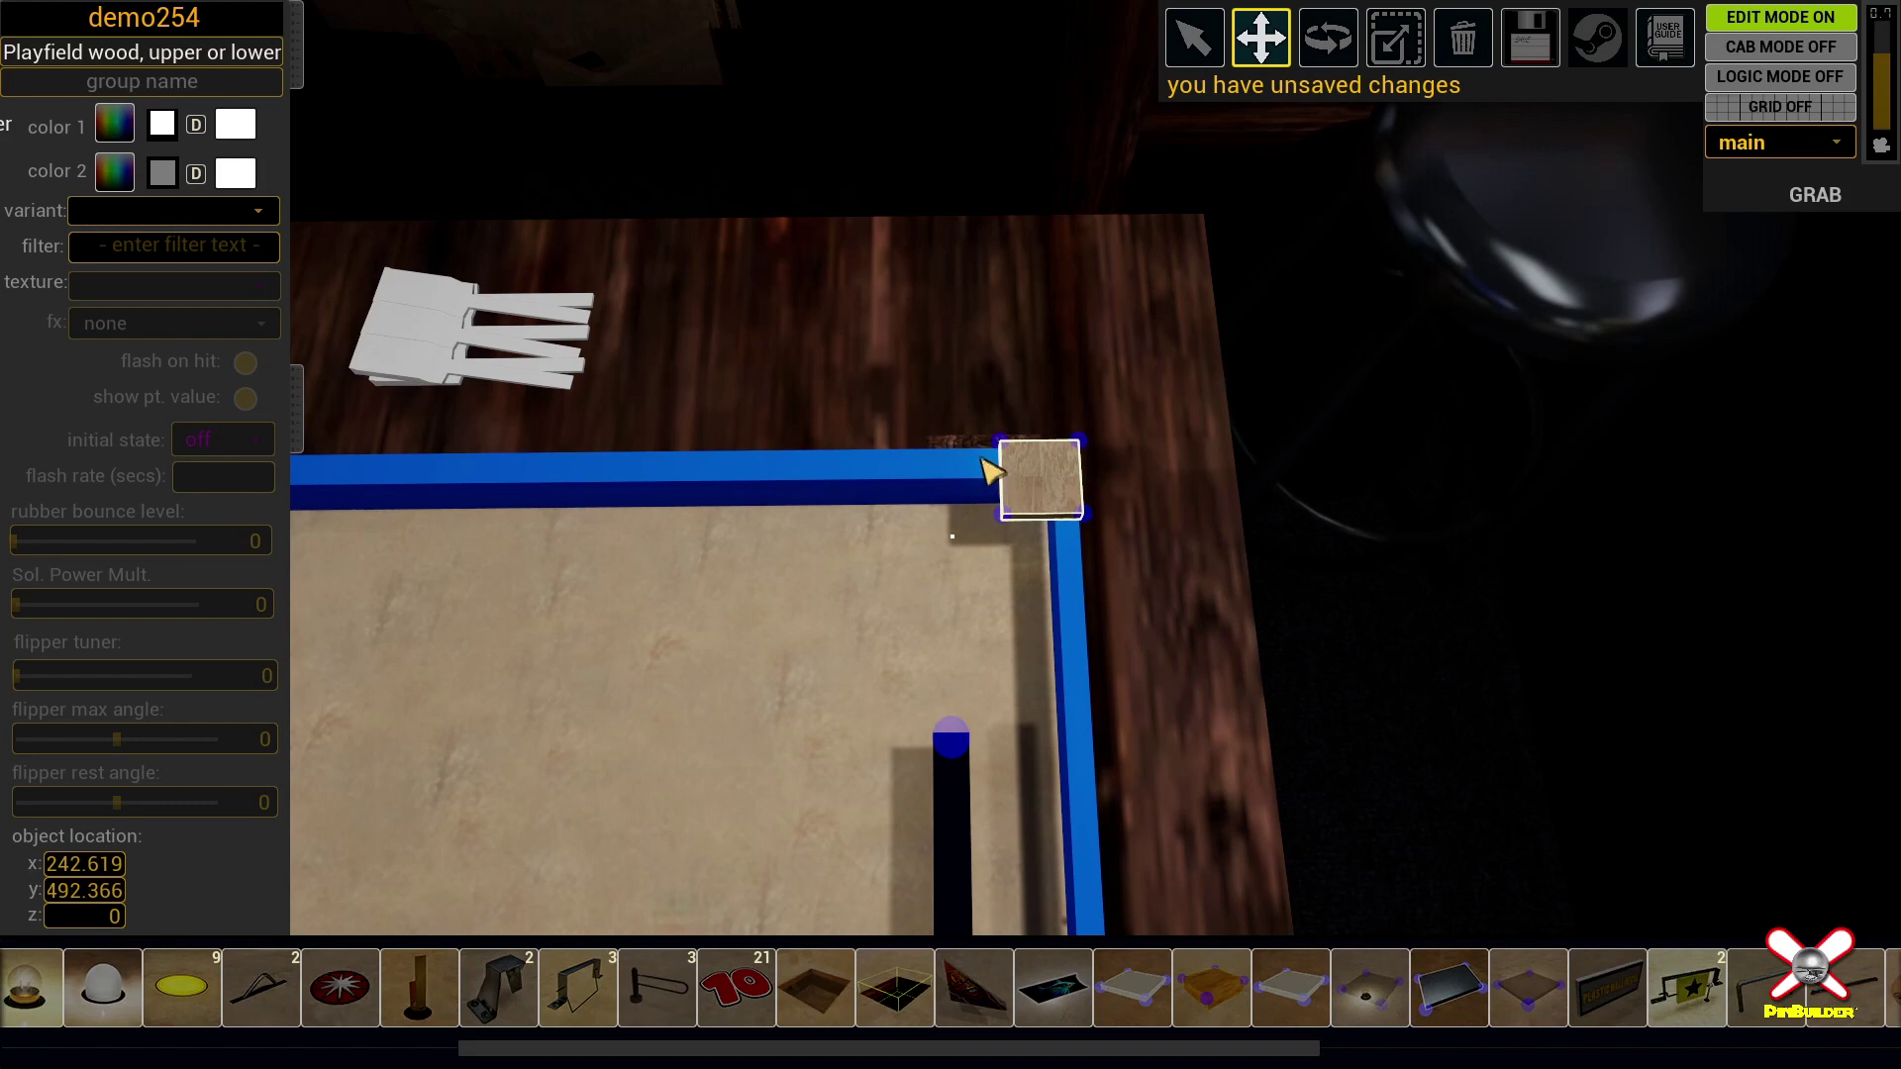
Step: Stretch the wood piece's corner points into a larger square reaching the lane divider's end and the outer wall
left_click_drag(1008, 451, 772, 449)
left_click_drag(1006, 517, 755, 741)
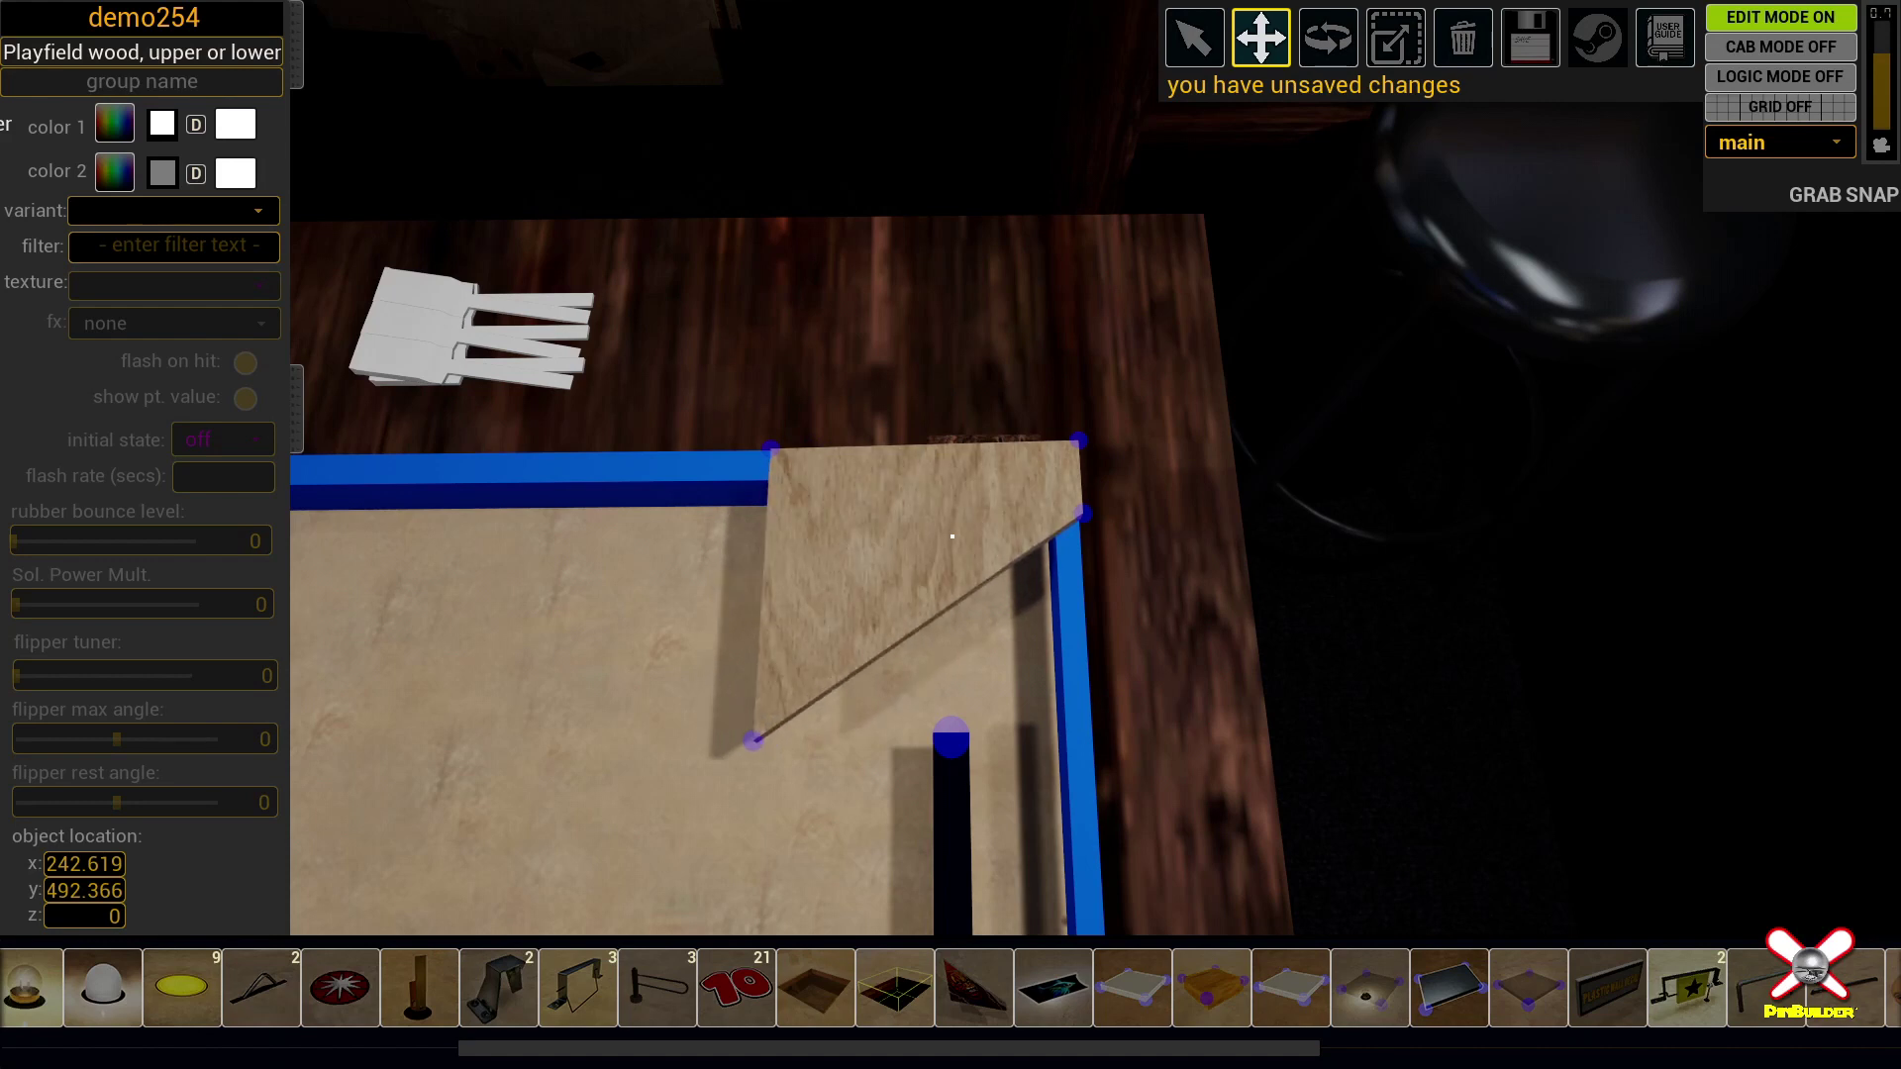
left_click_drag(1084, 521, 1089, 738)
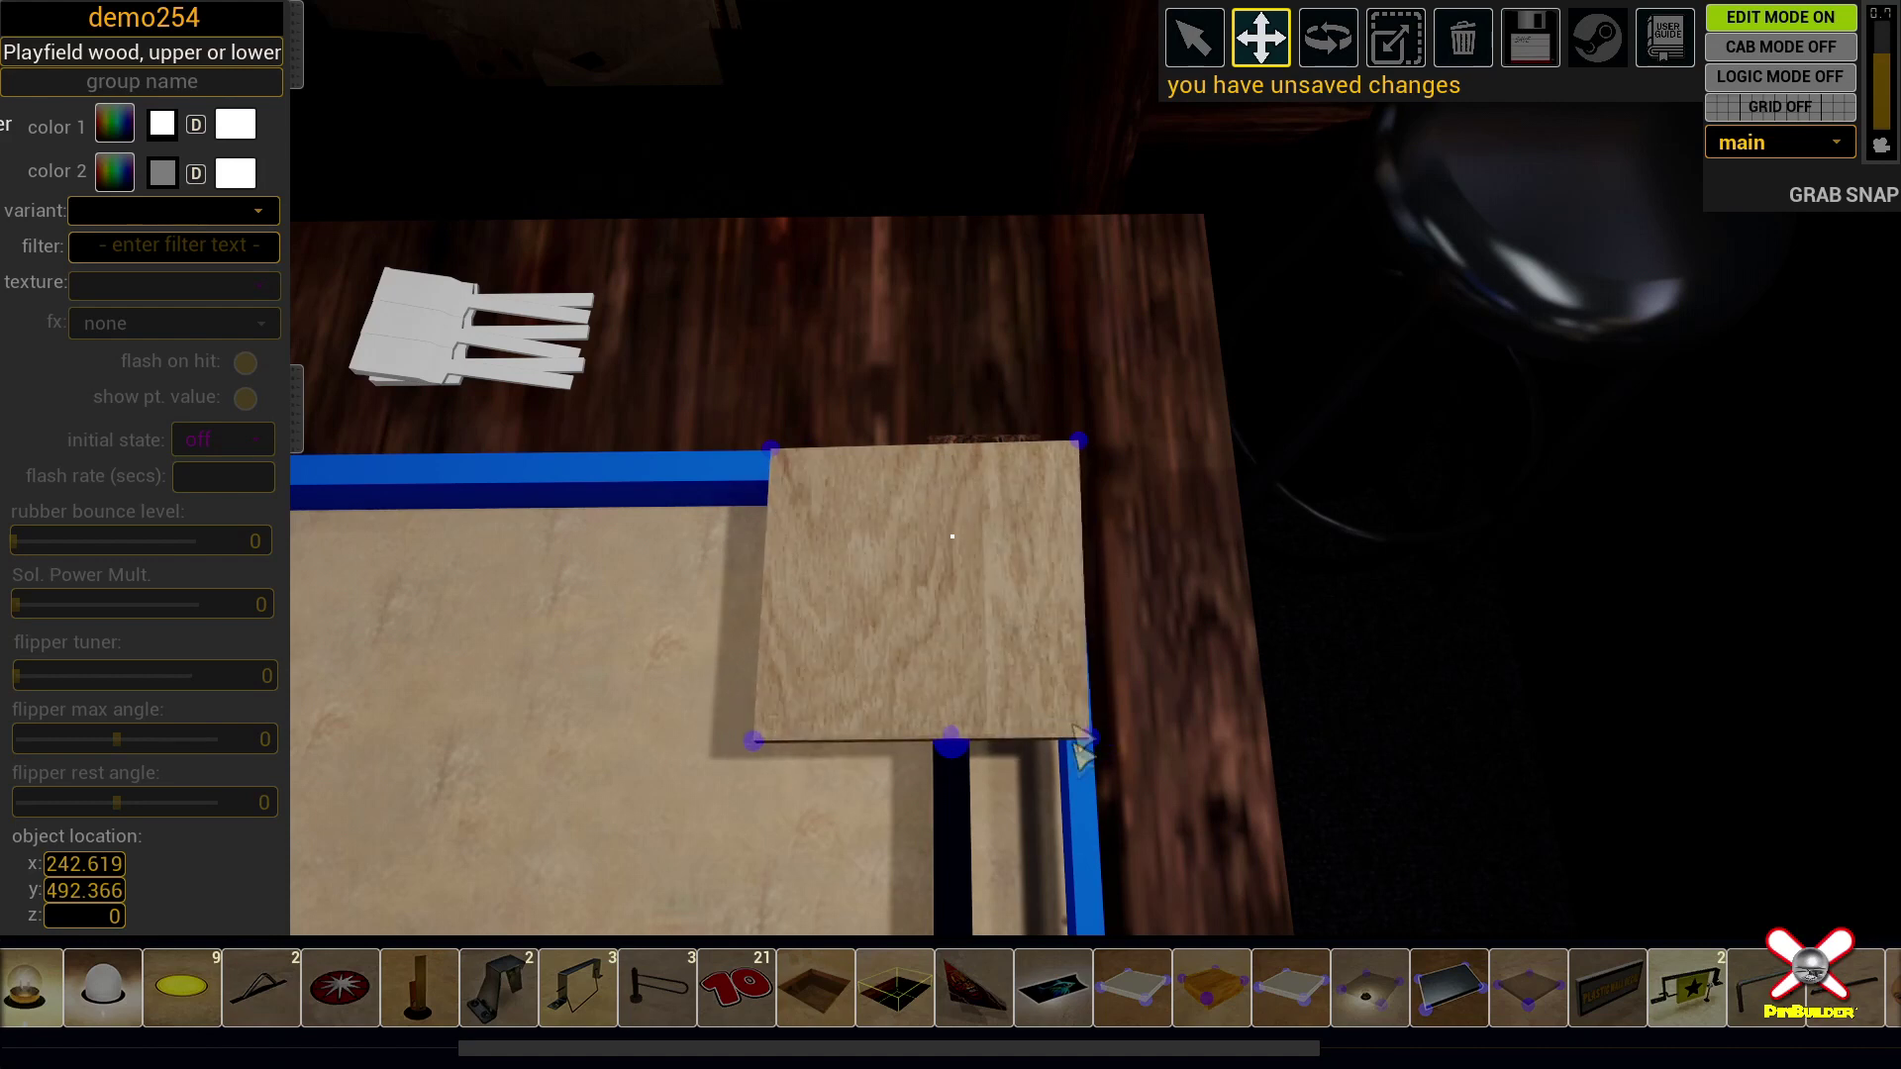
left_click_drag(1082, 443, 1073, 447)
right_click_drag(1076, 508, 1054, 455)
right_click_drag(1187, 567, 1181, 564)
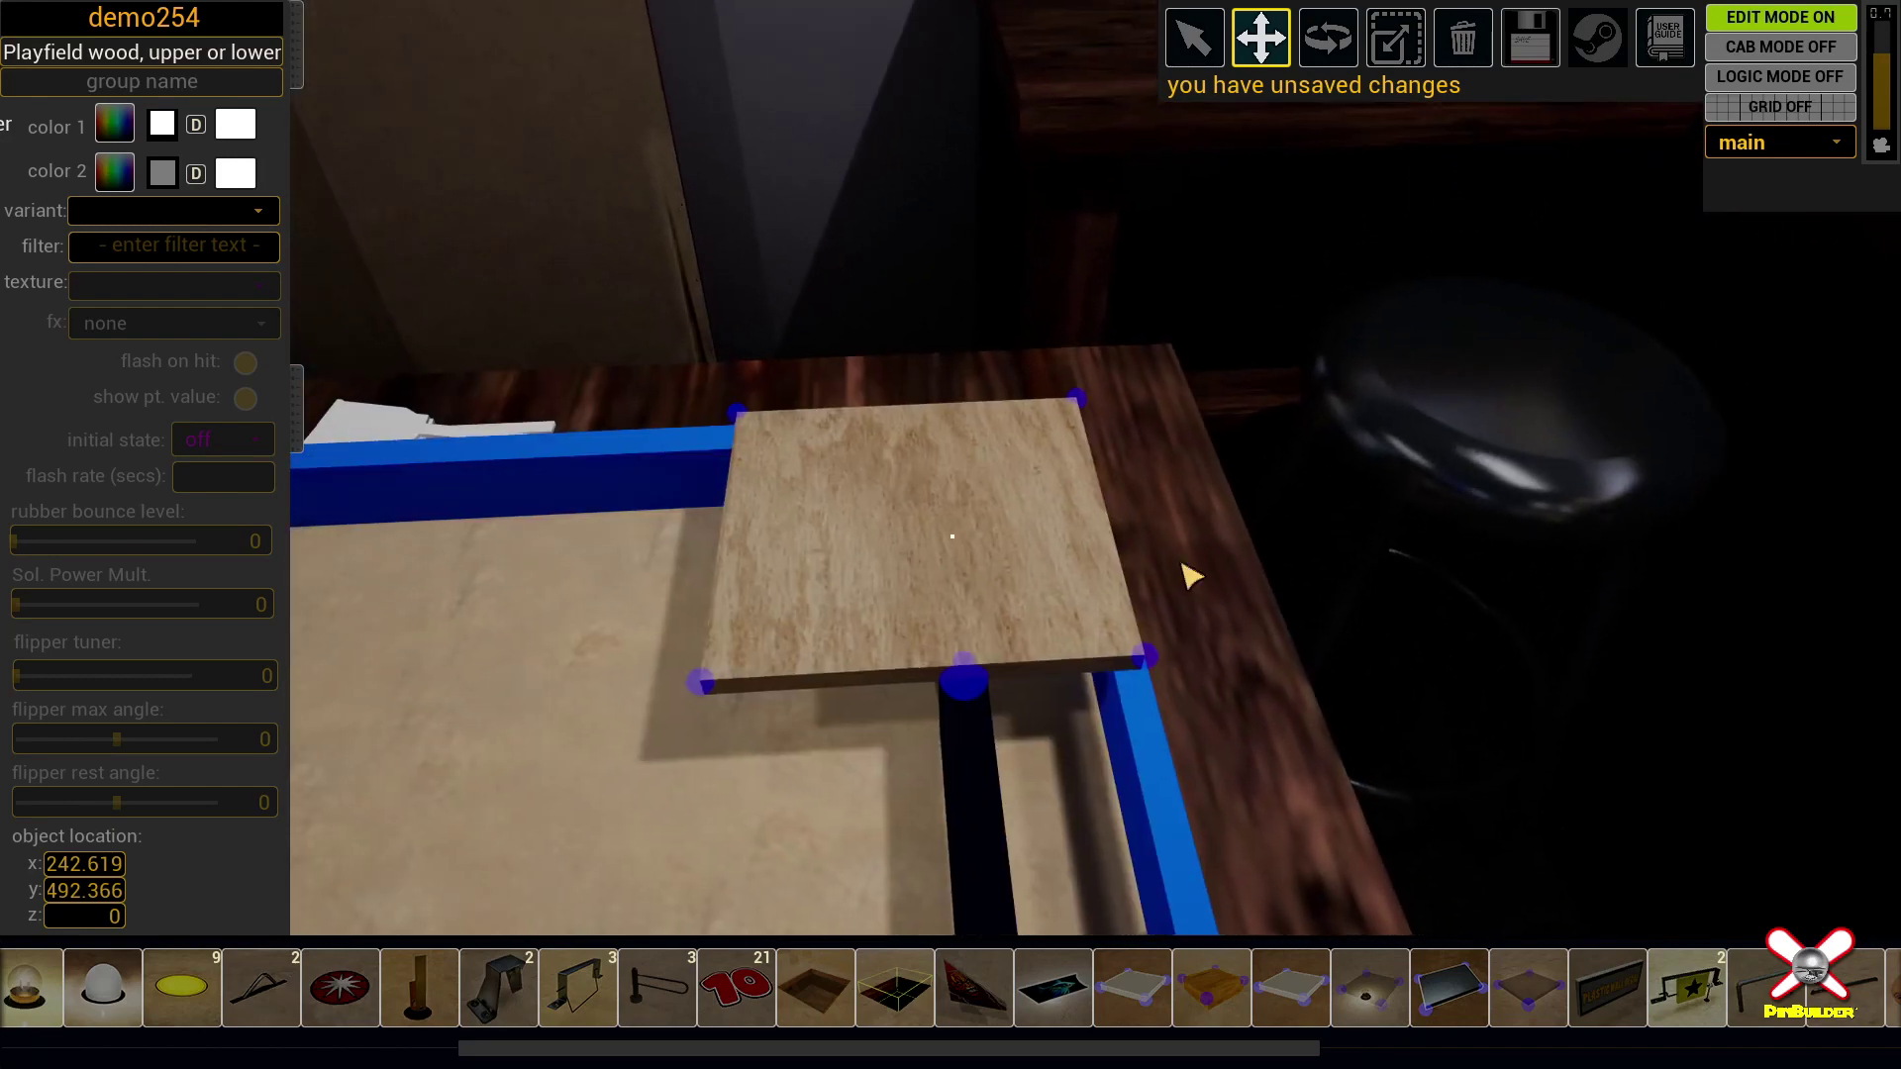
Step: Switch to the upper level and add a Kicker Hole on the wood piece with the kicker hole - scoop variant
left_click(1833, 141)
left_click(1741, 176)
scroll(1564, 988, "down", 5)
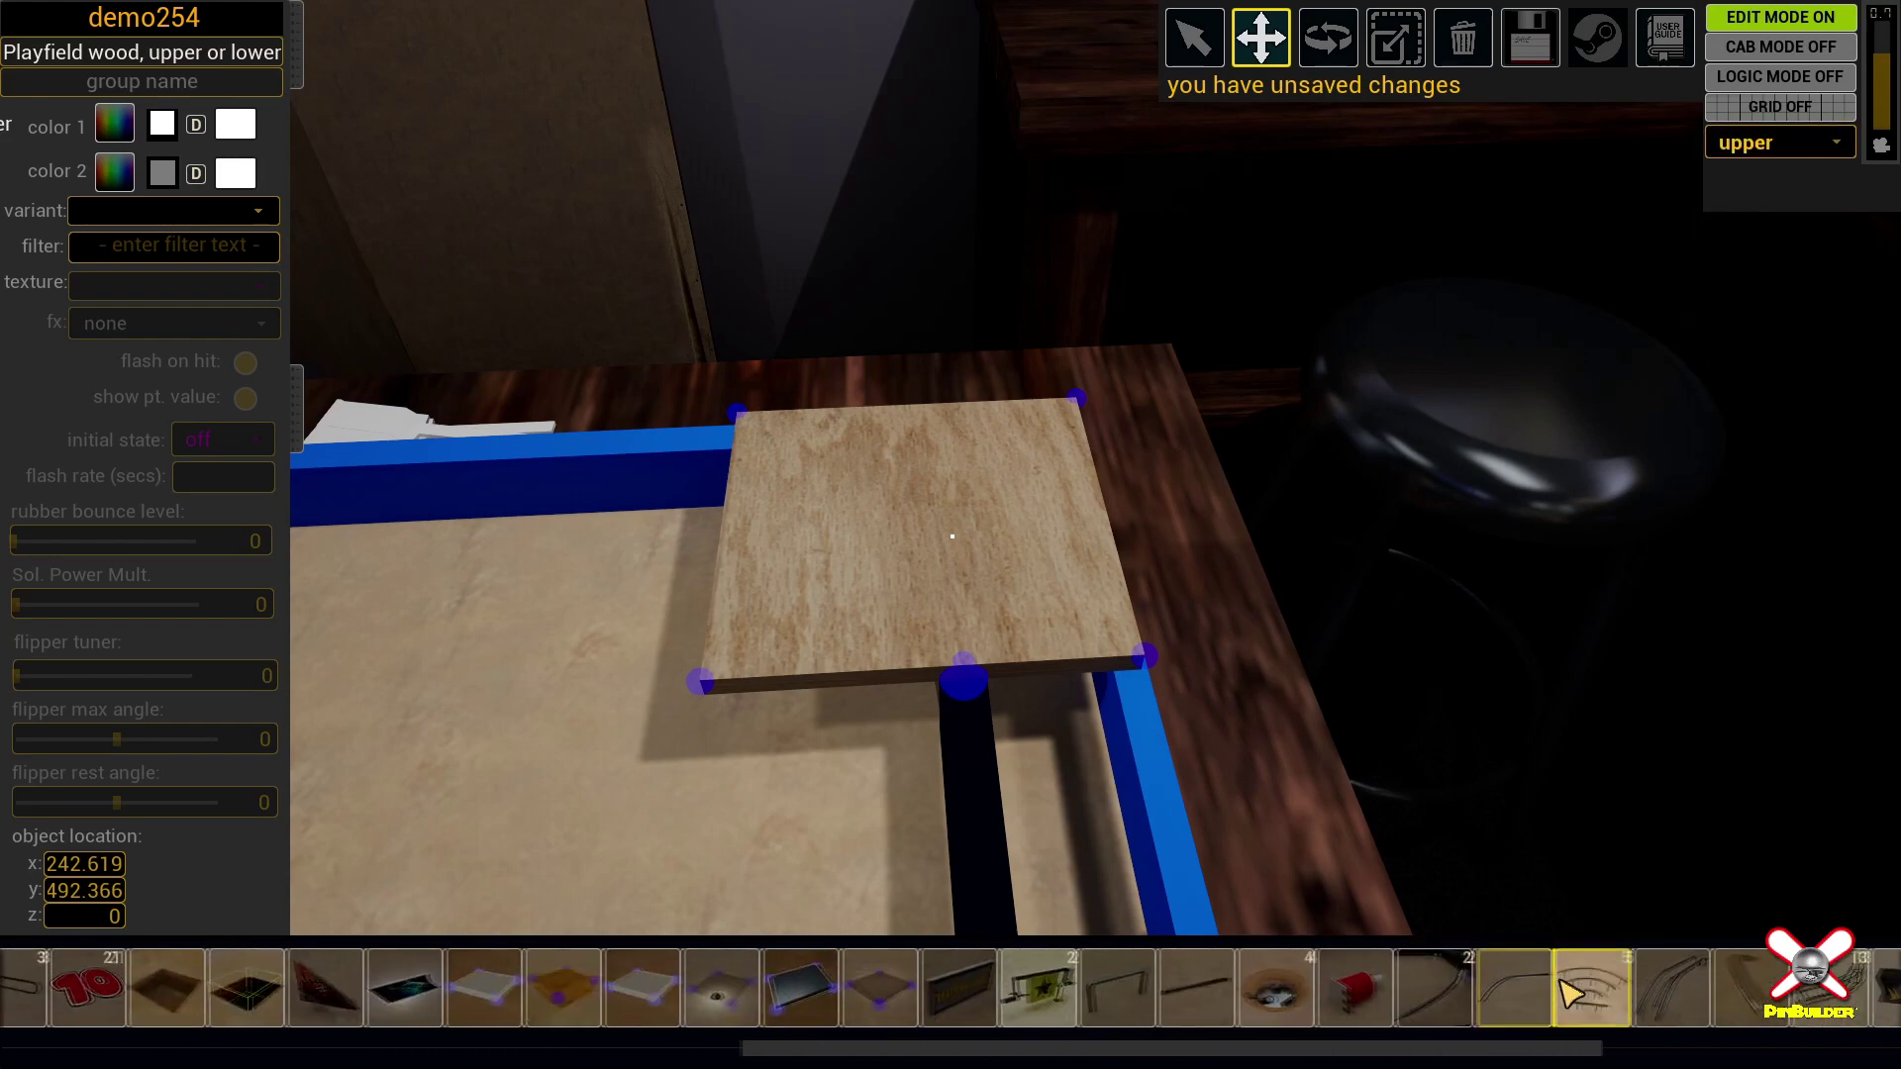
left_click(1260, 986)
key("s")
right_click_drag(1016, 601, 1010, 557)
key("w")
key("q")
left_click(254, 212)
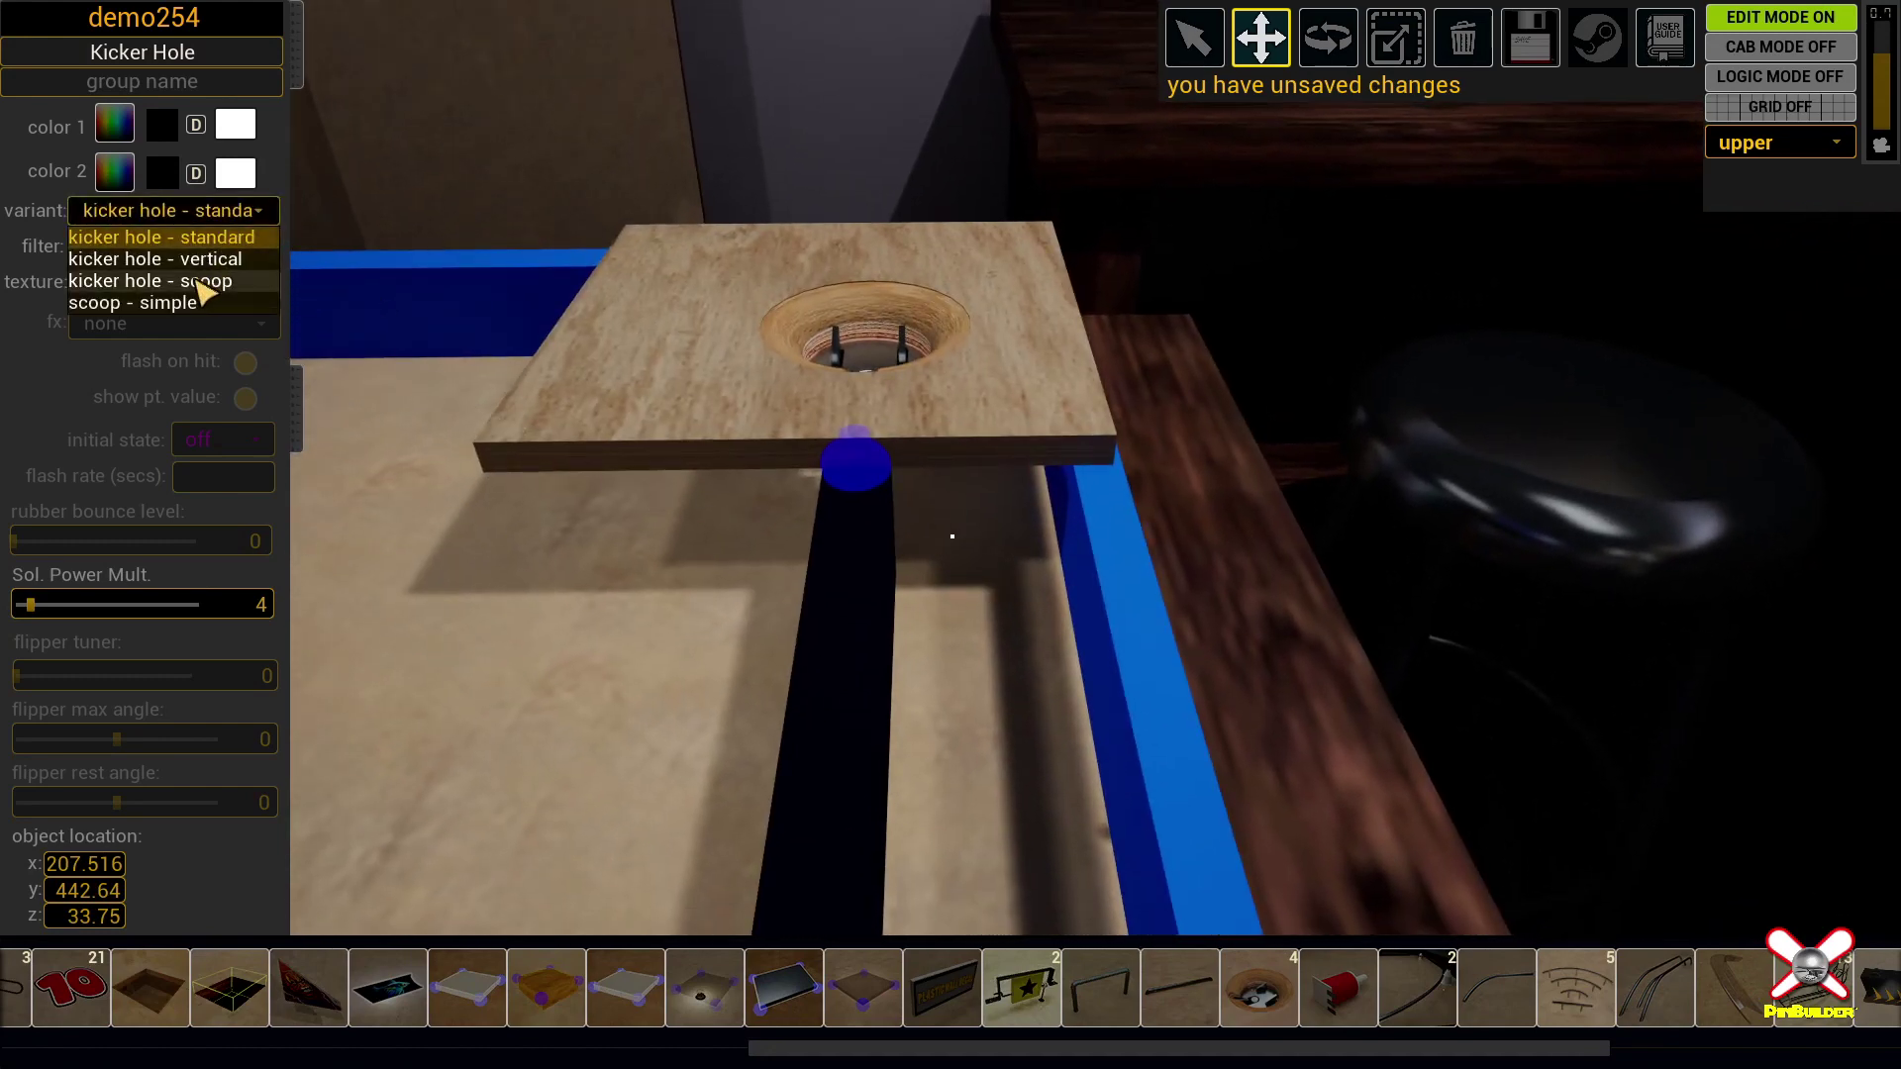
left_click(203, 289)
Step: Rotate the scoop to face along the shooter lane and position it over the lane at about x 230.237, y 465.541
key("r")
left_click_drag(840, 317, 1005, 282)
right_click_drag(908, 269, 907, 213)
key("m")
left_click_drag(897, 374, 990, 442)
key("r")
right_click_drag(990, 441, 970, 407)
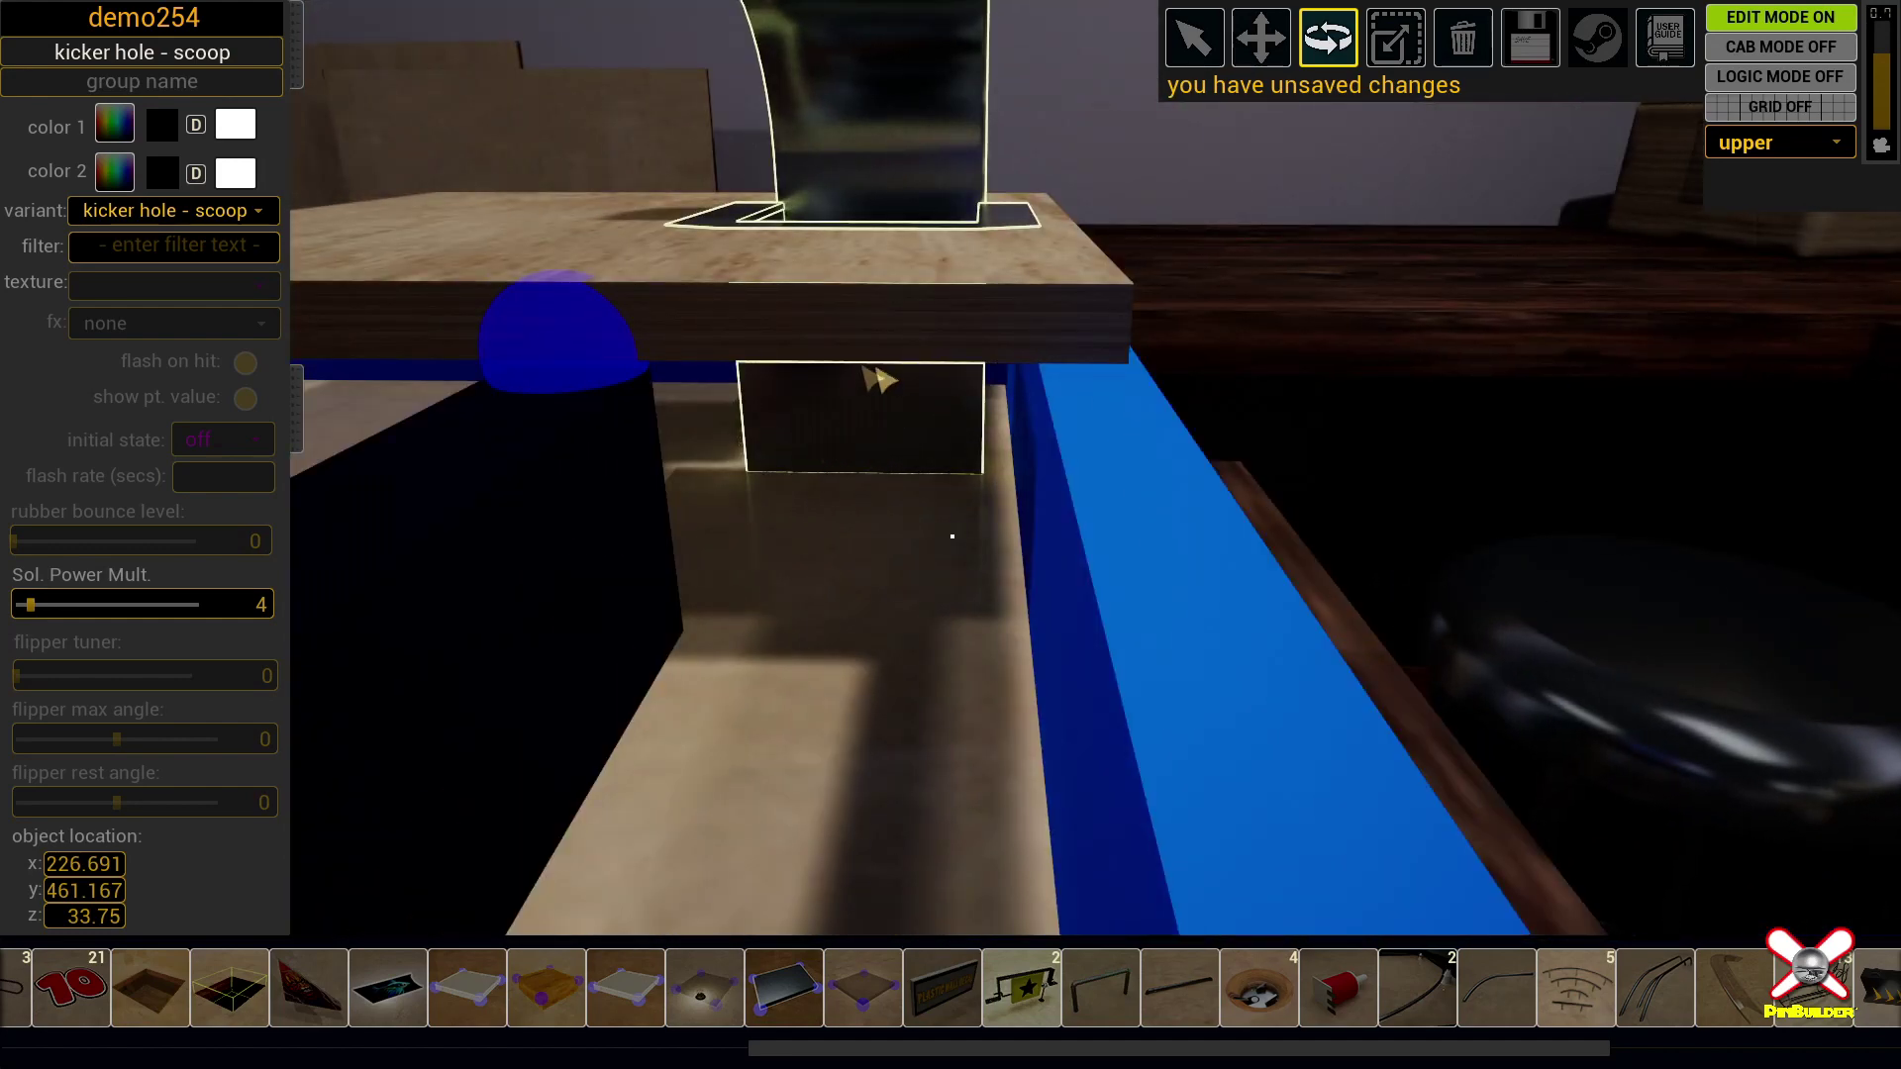
mouse_move(921, 220)
left_mouse_down()
mouse_move(945, 230)
mouse_move(877, 236)
mouse_move(905, 216)
left_mouse_up()
key("w")
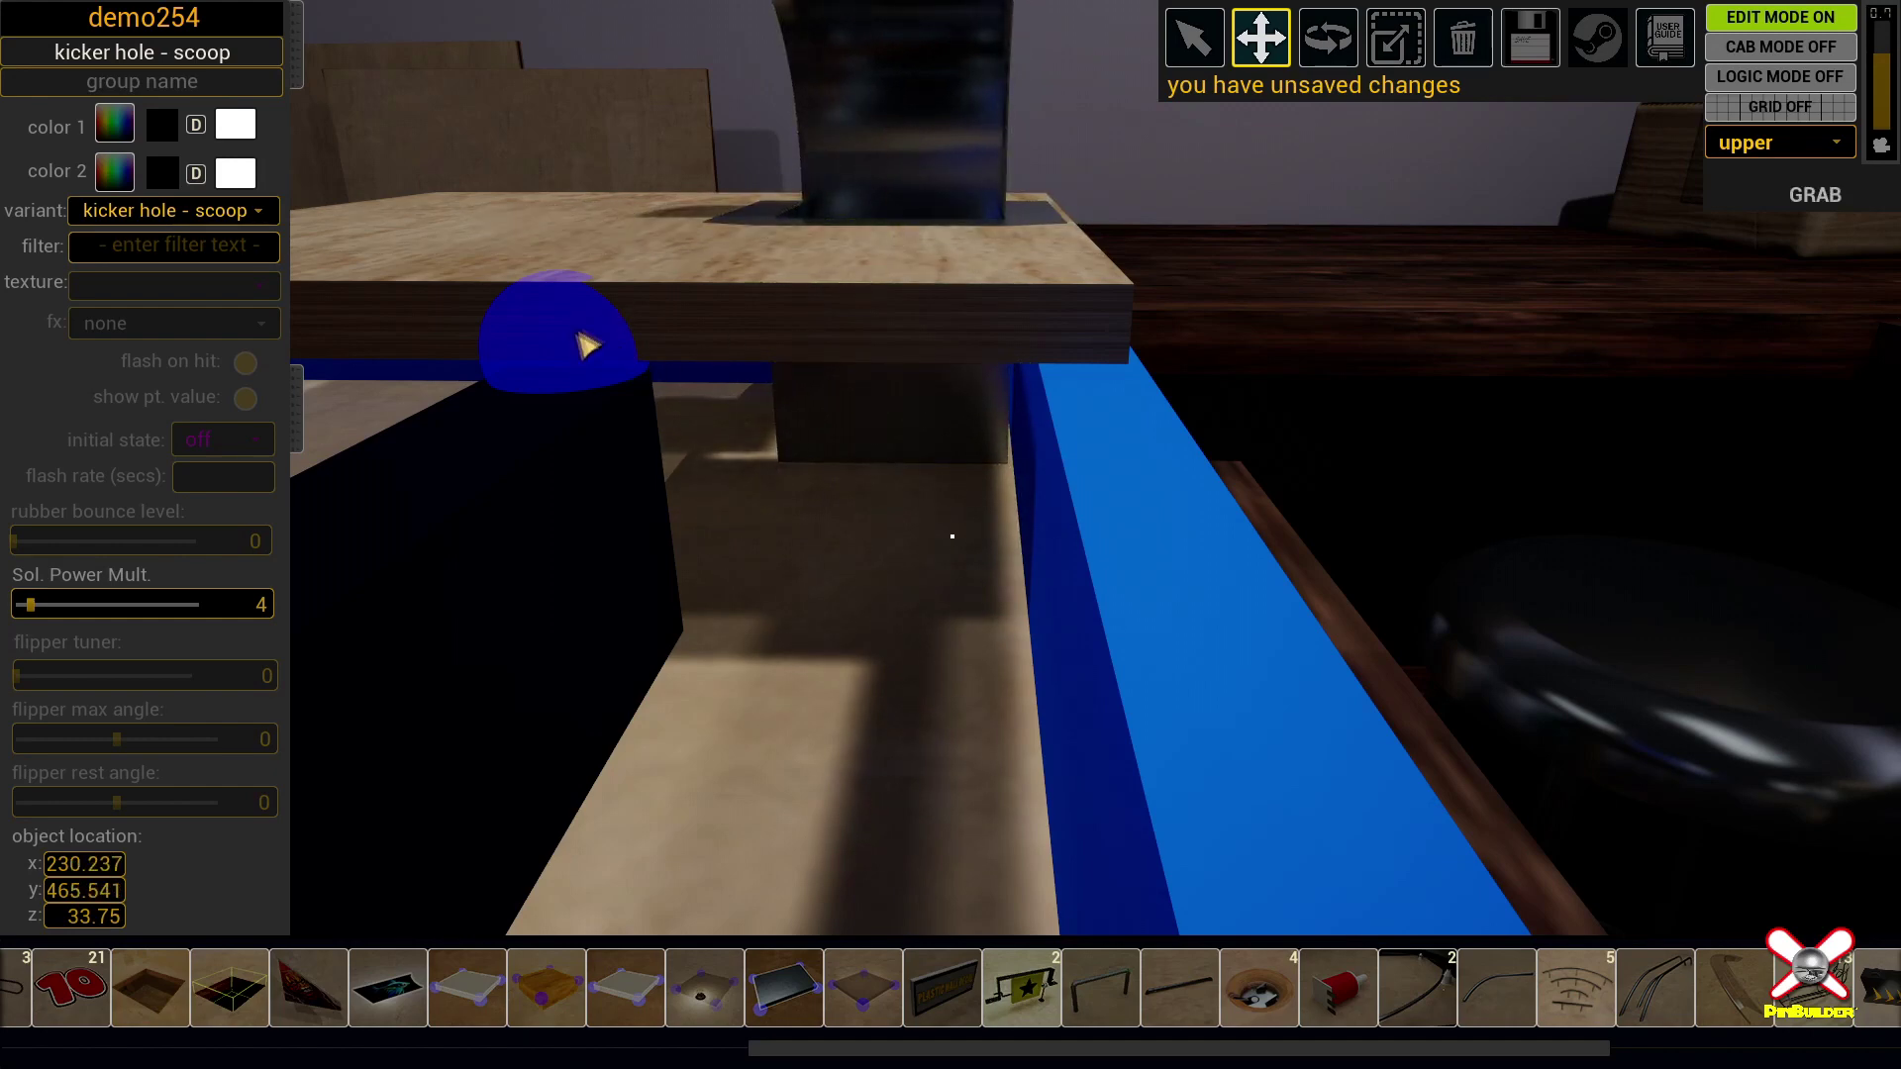
right_click_drag(953, 537, 931, 612)
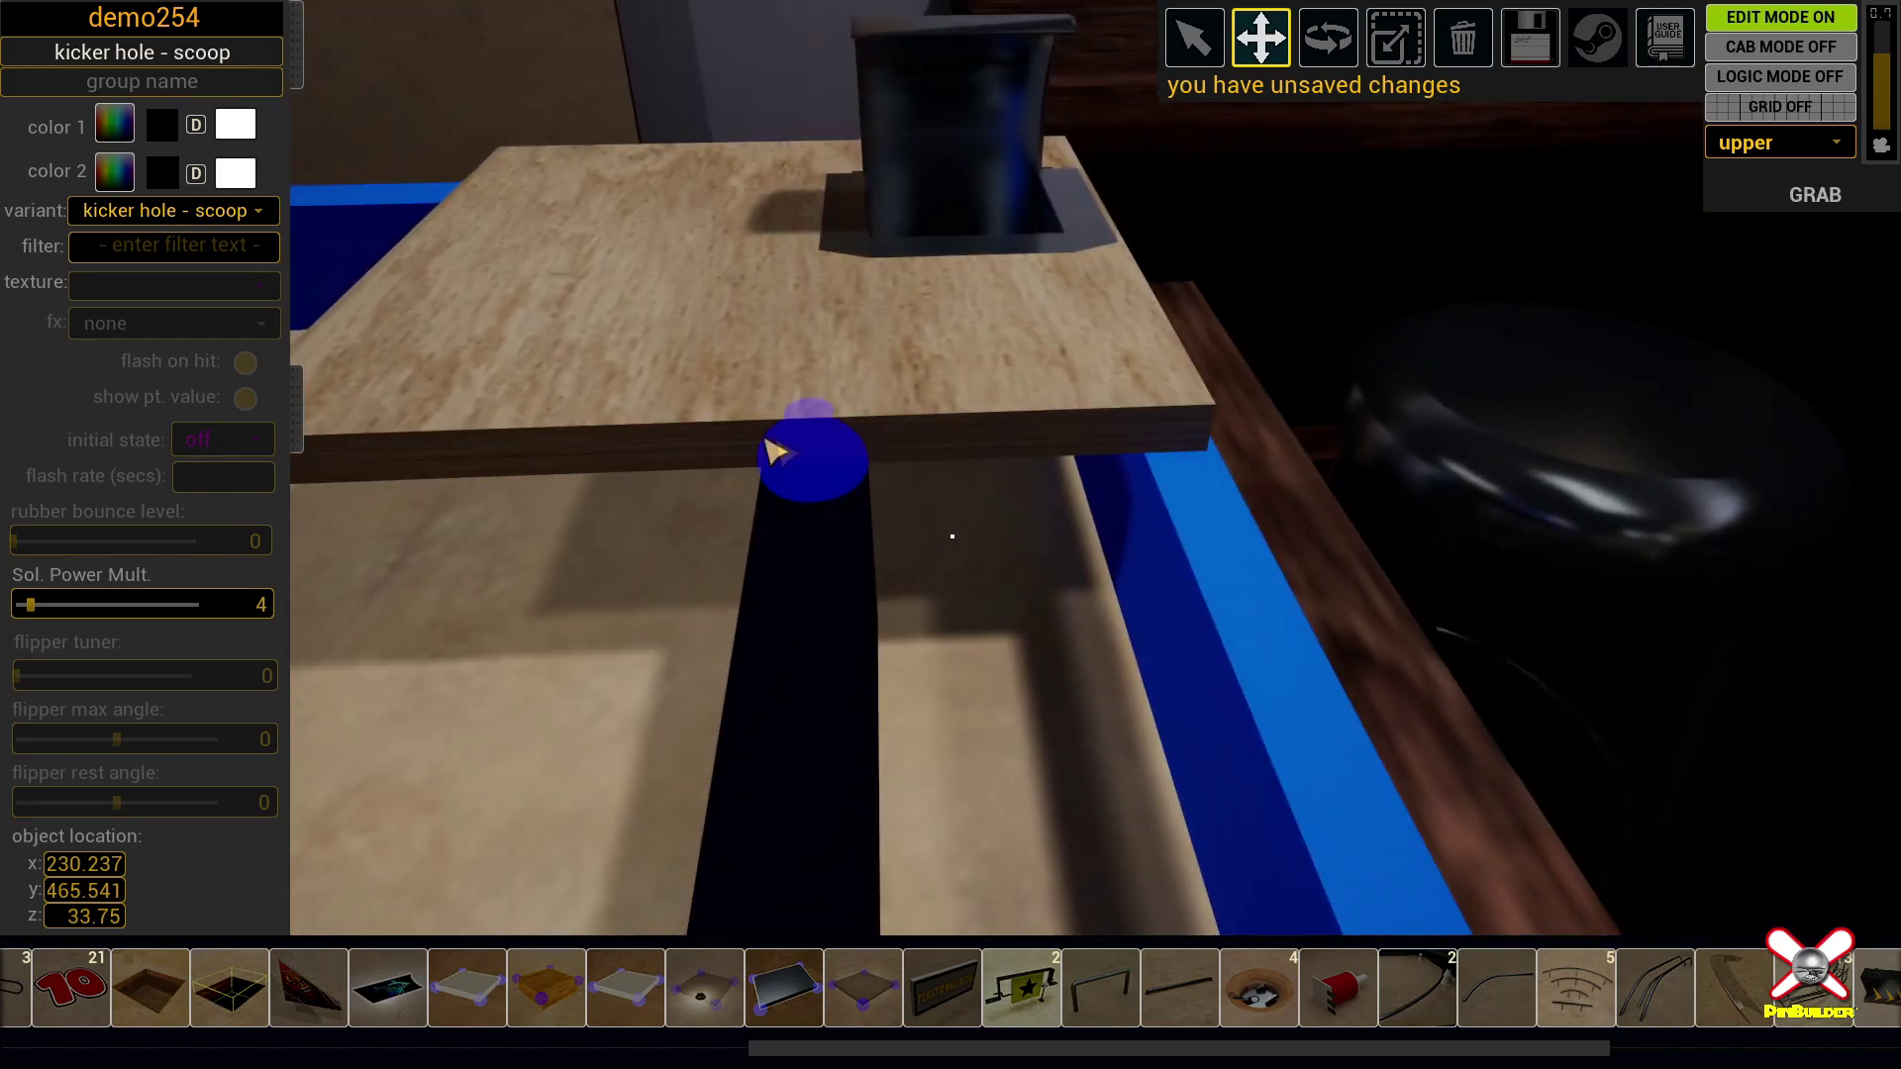
Step: Switch to the main level and extend the shooter lane divider underneath the raised wood piece
left_click(1772, 143)
left_click(1748, 193)
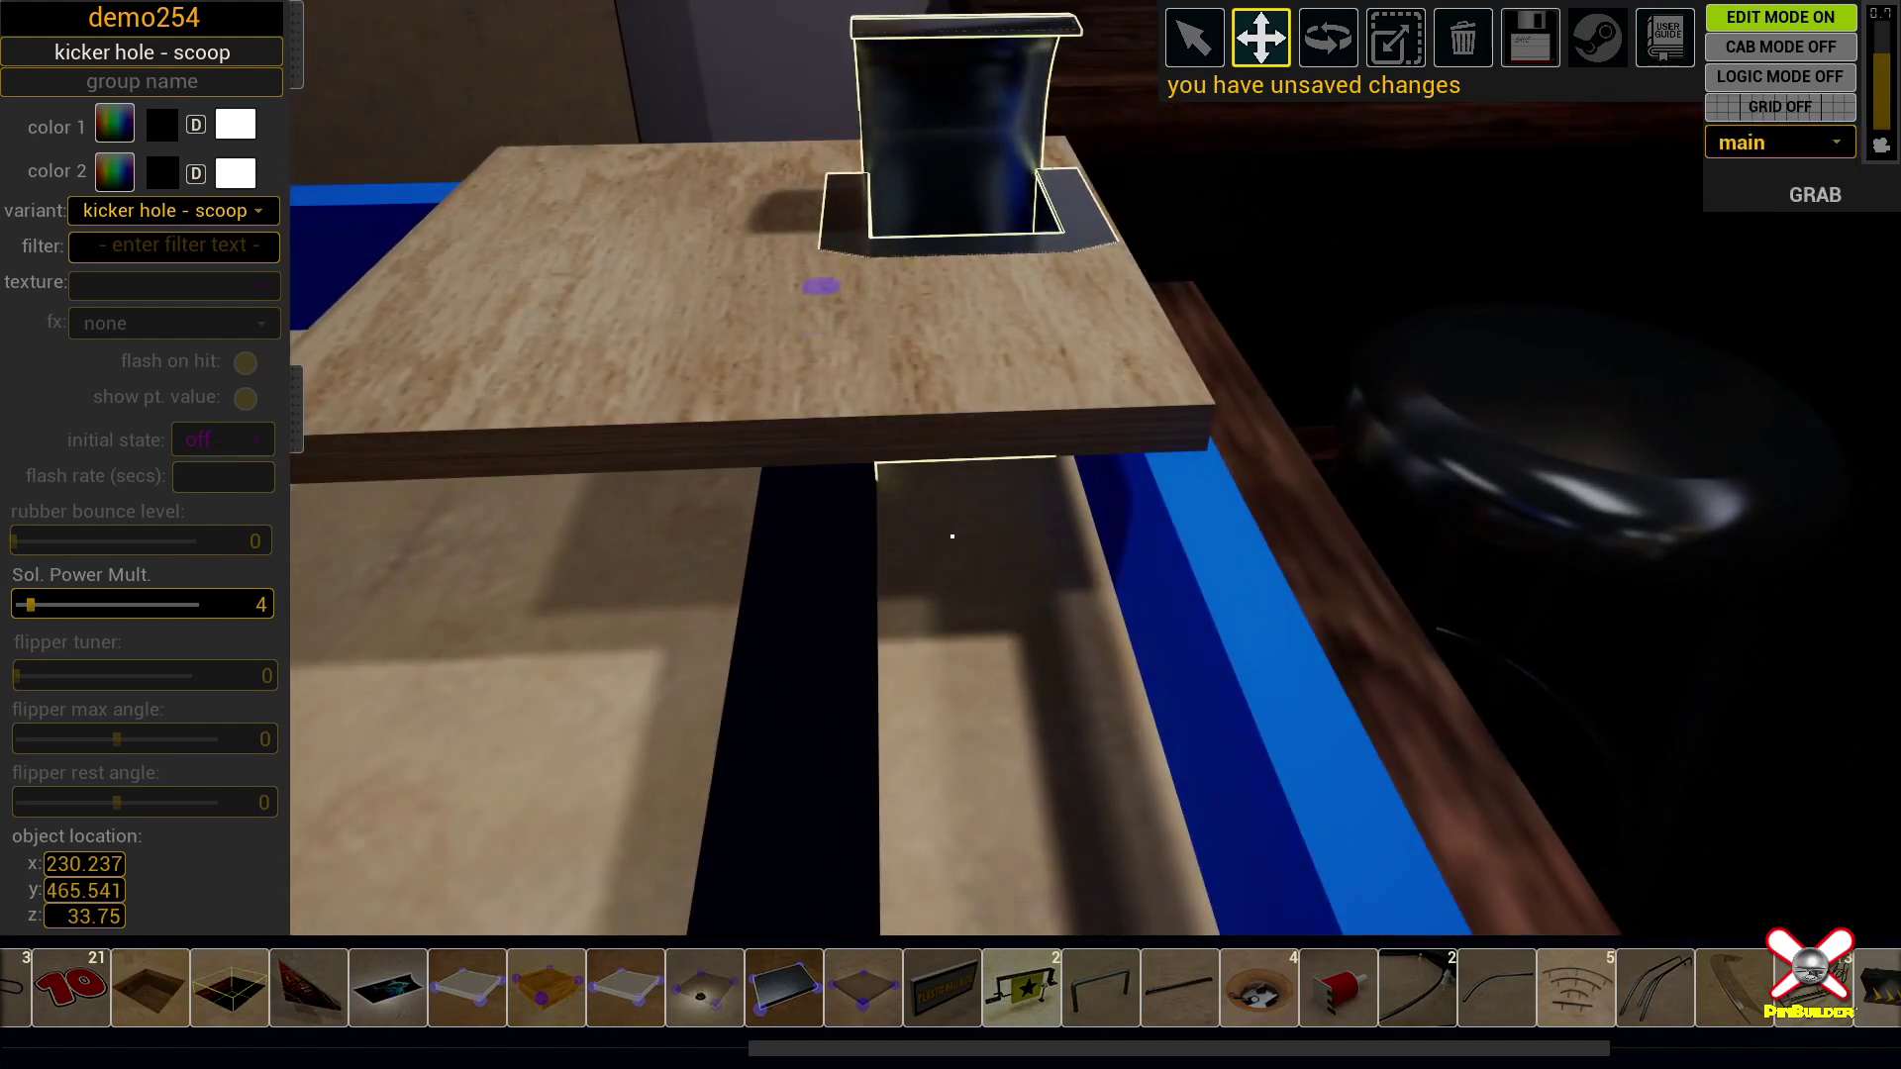
right_click_drag(952, 505, 1278, 183)
Step: Switch back to the upper level and change the scoop's variant to scoop - simple
left_click(1773, 142)
left_click(1783, 172)
left_click(1195, 39)
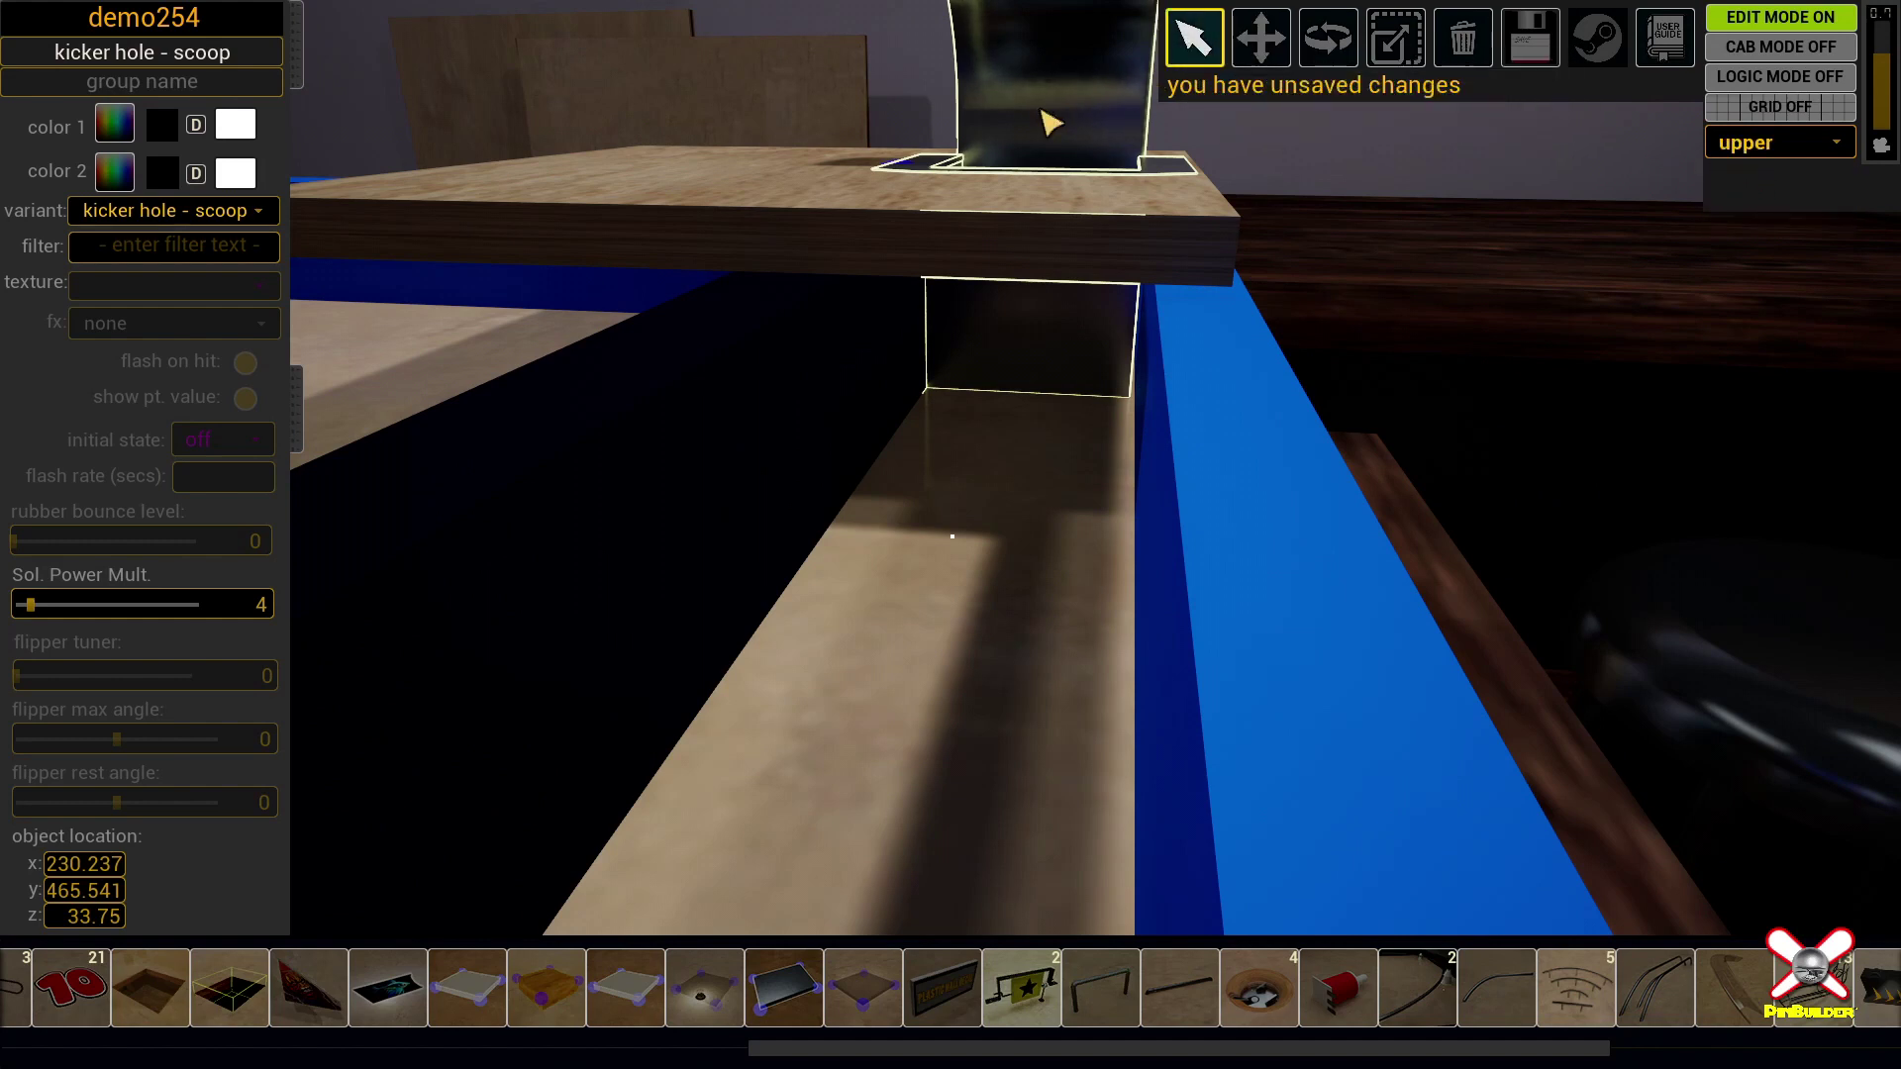
left_click(157, 214)
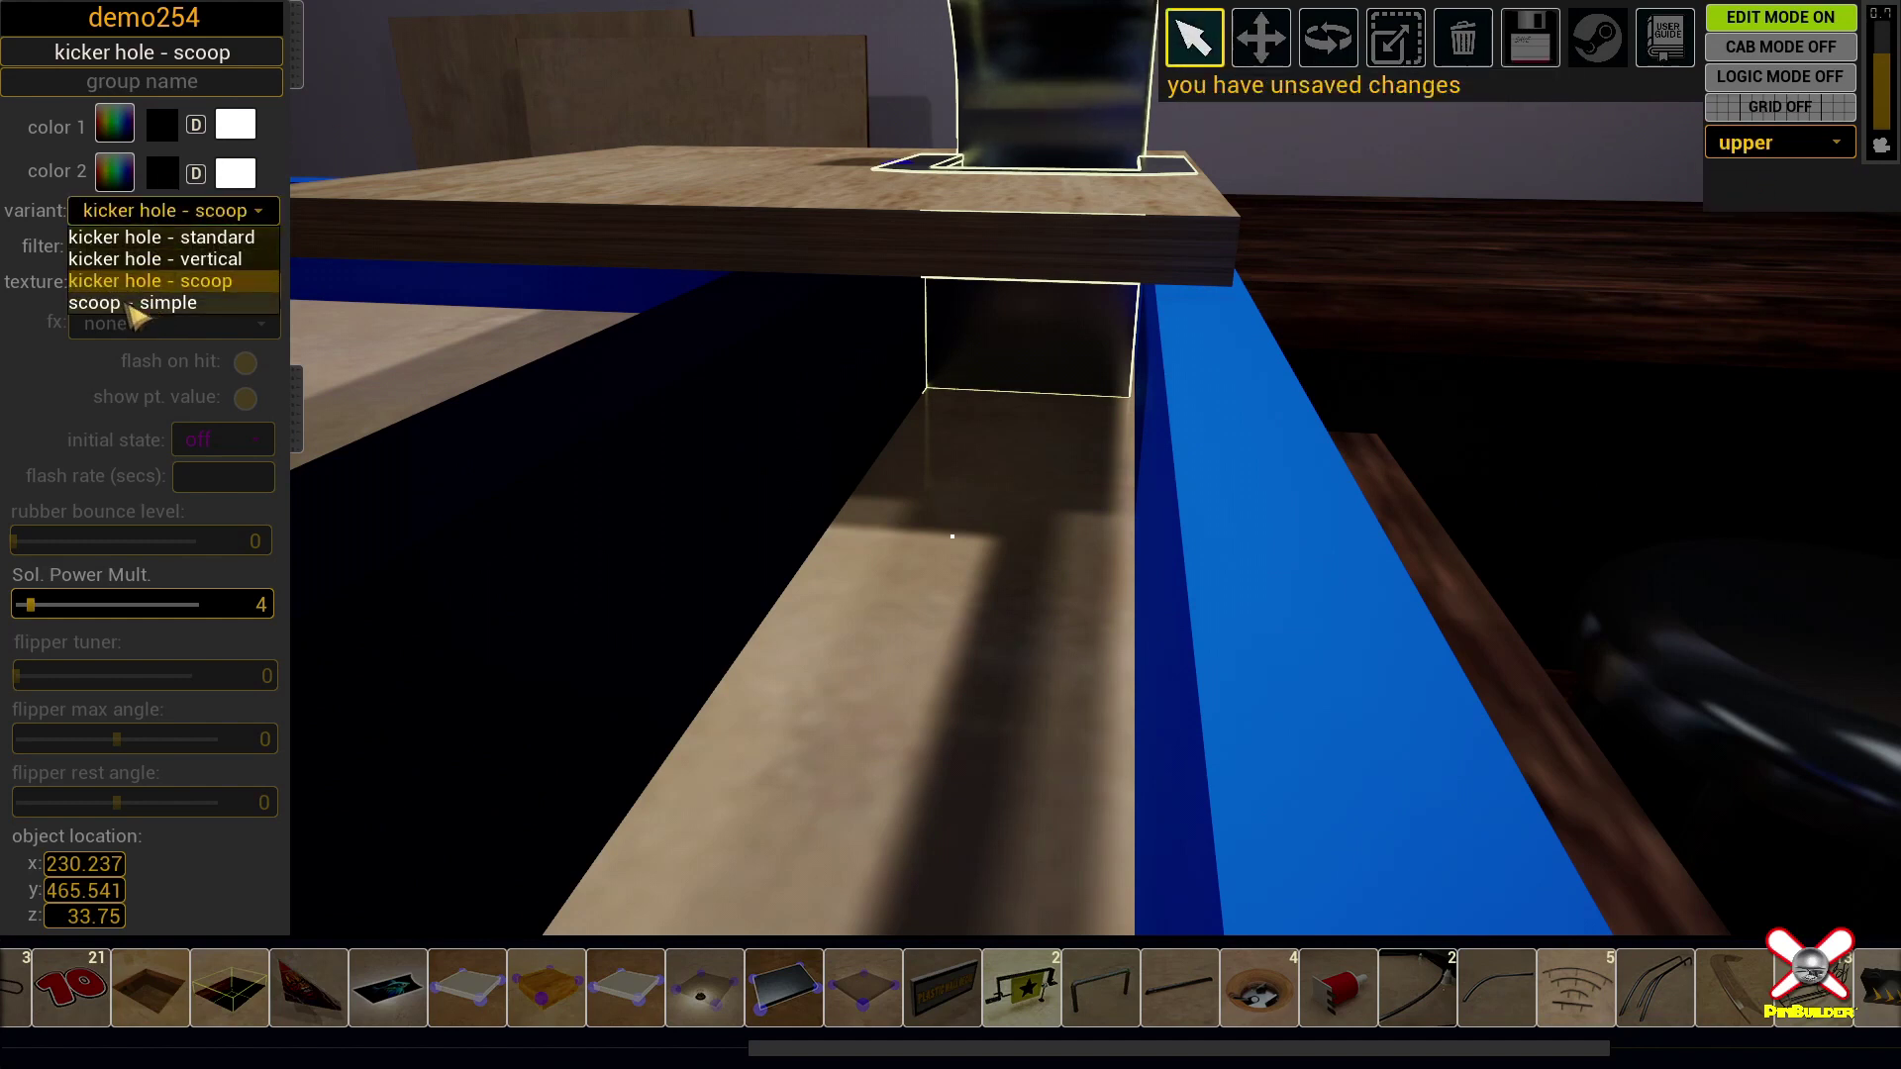
left_click(148, 304)
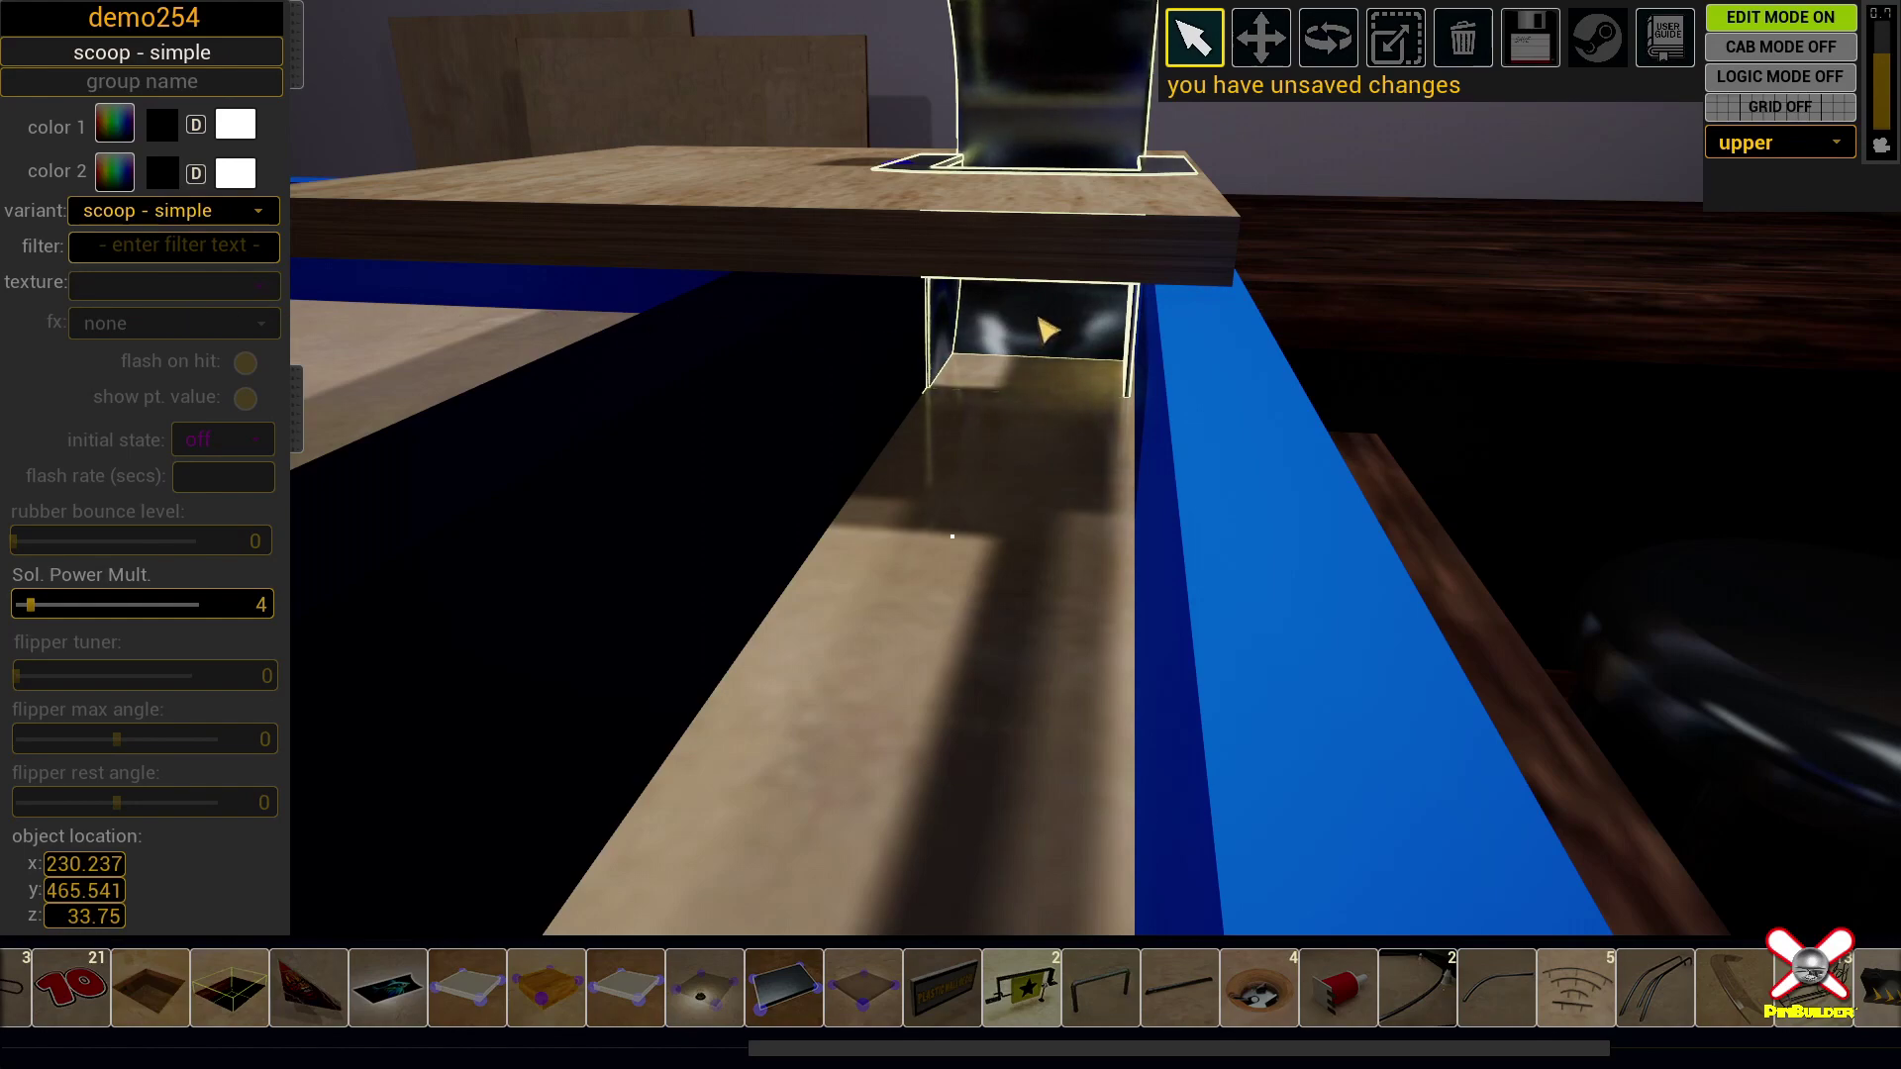
Step: Save the playfield with the scoop in place over the shooter lane
key("w")
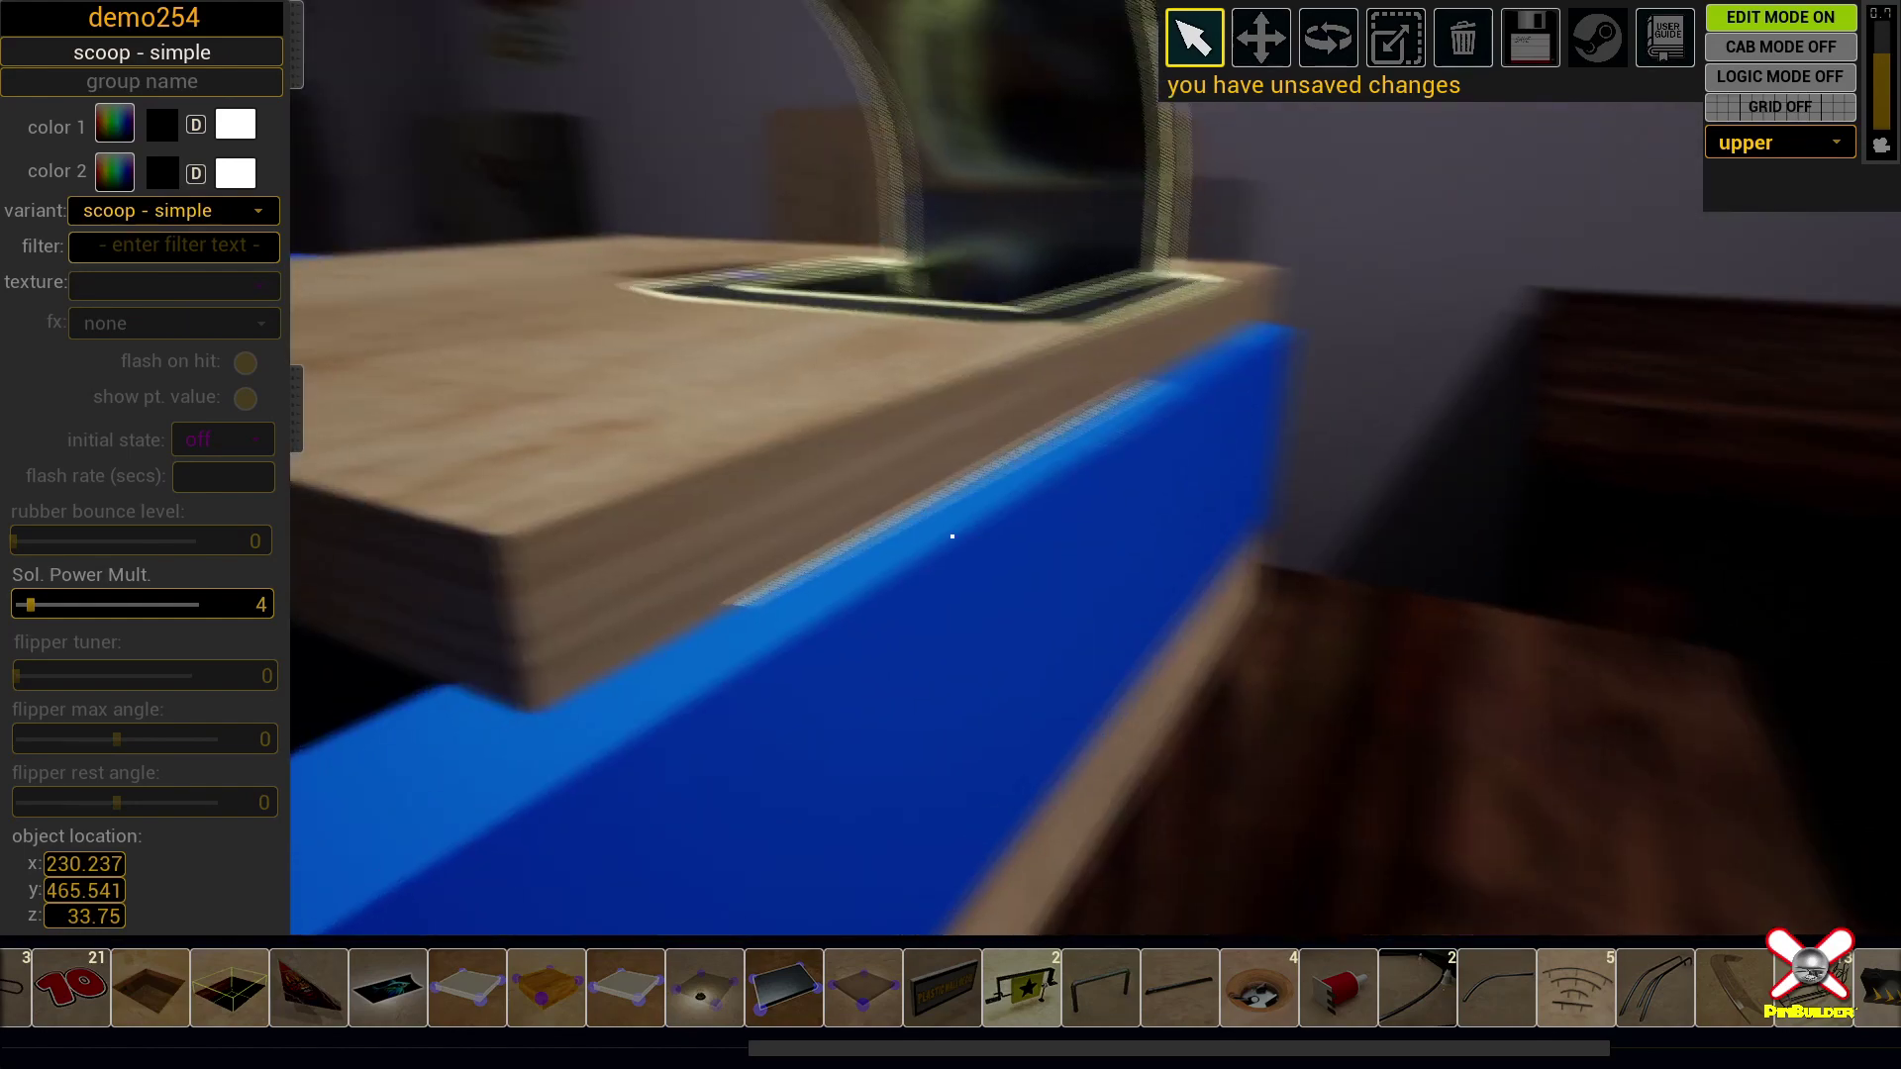
key("w")
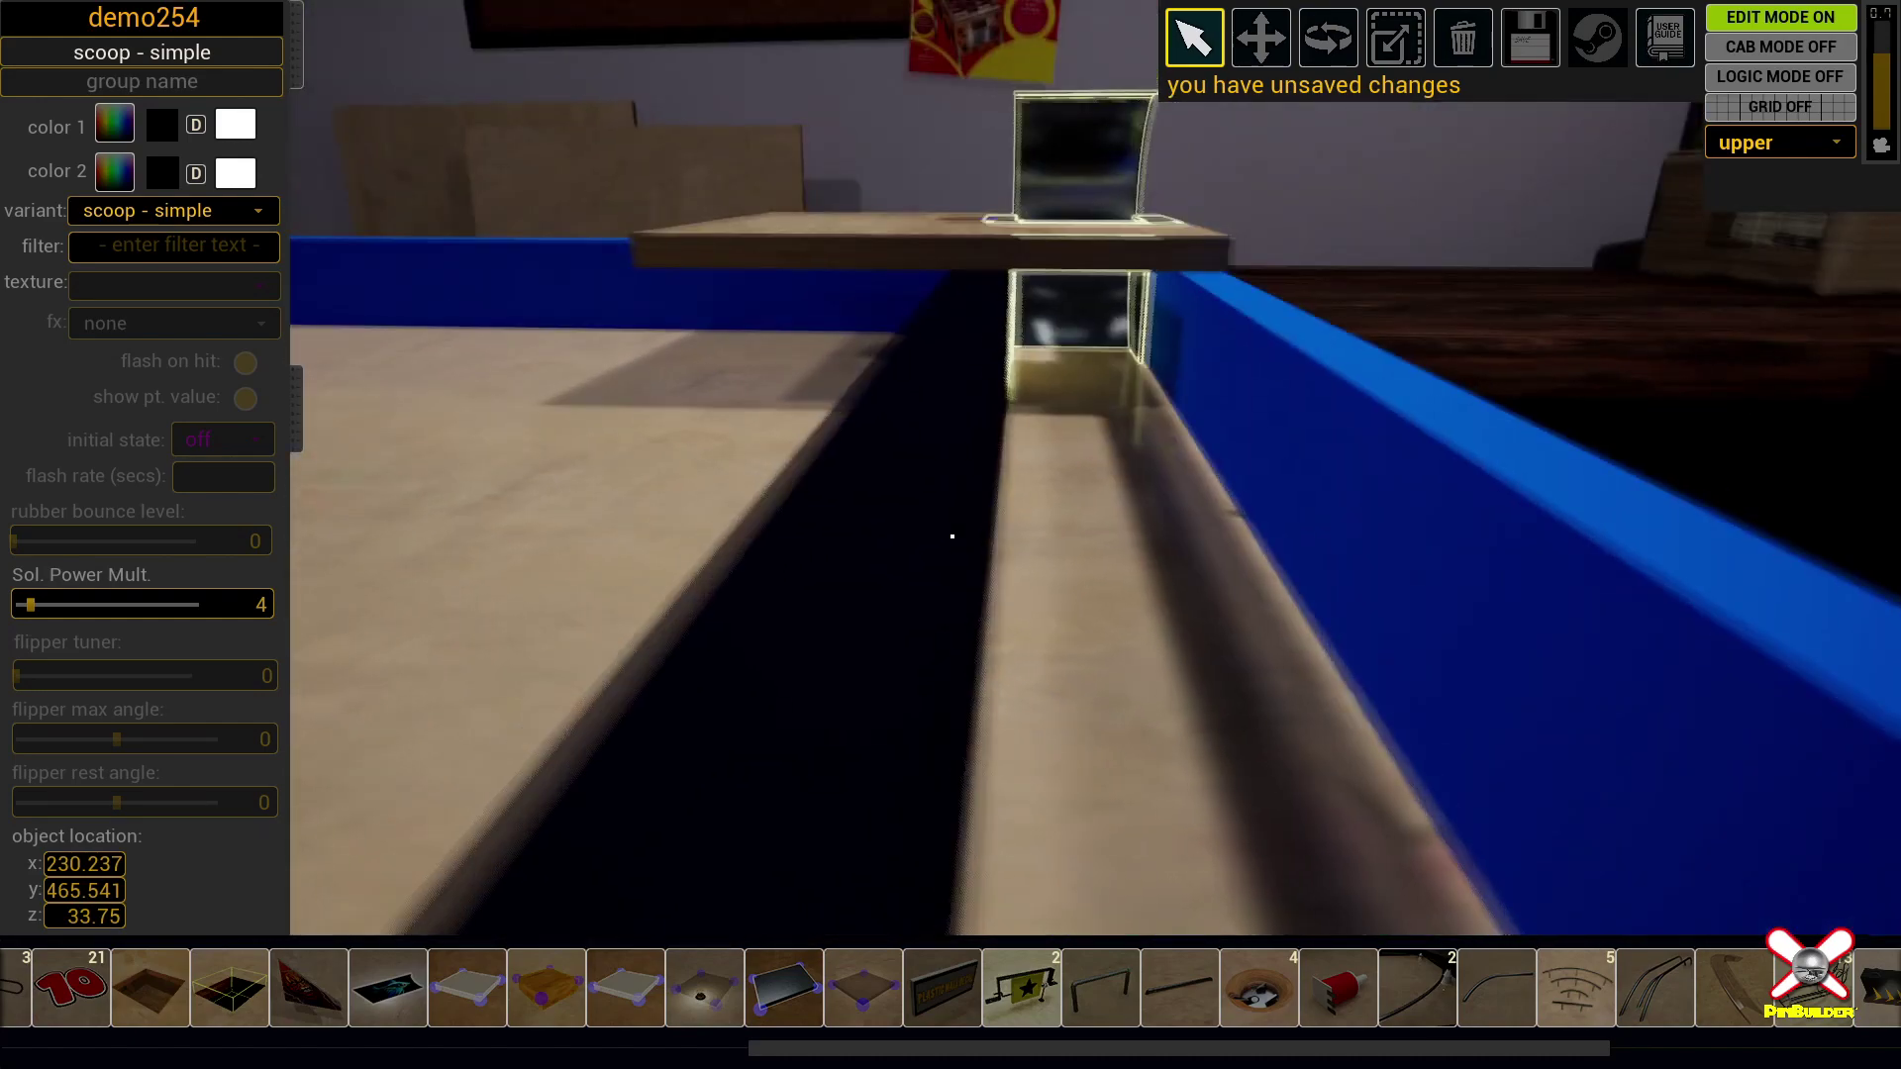
key("s")
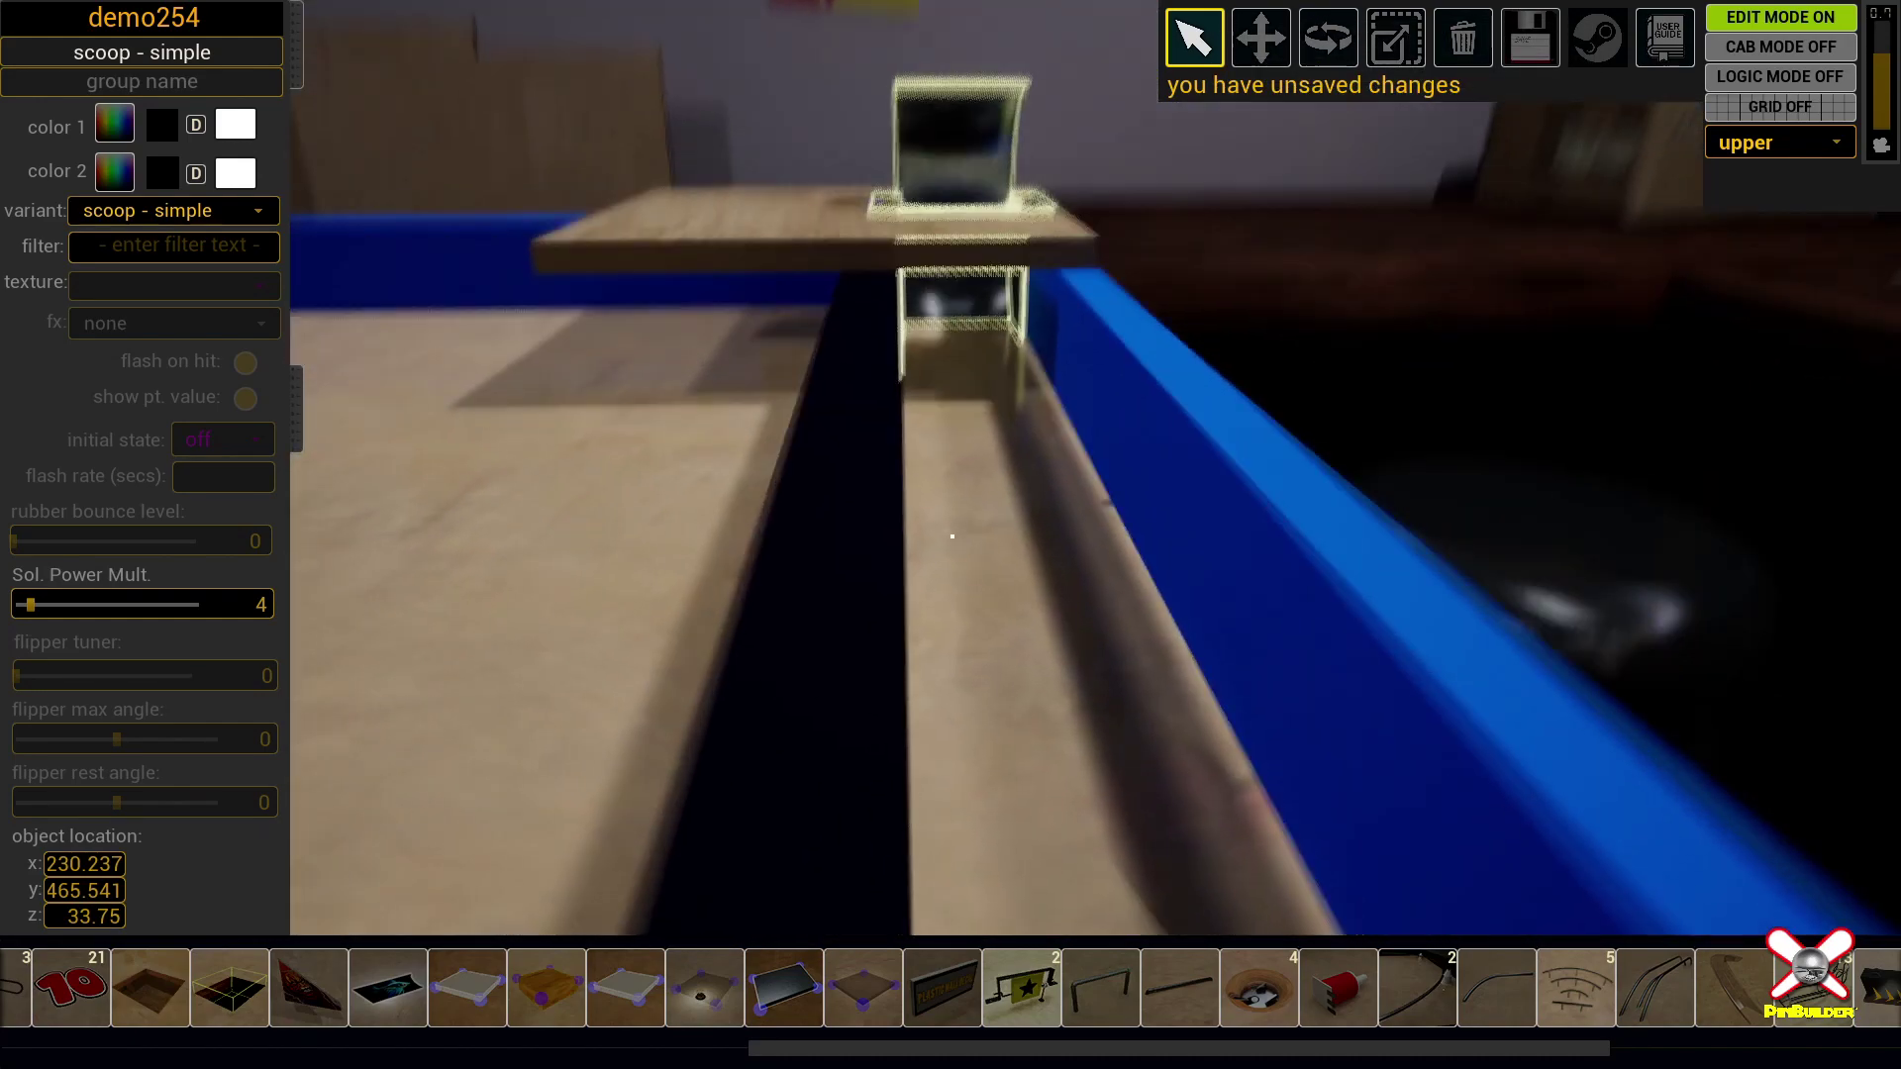
key("s")
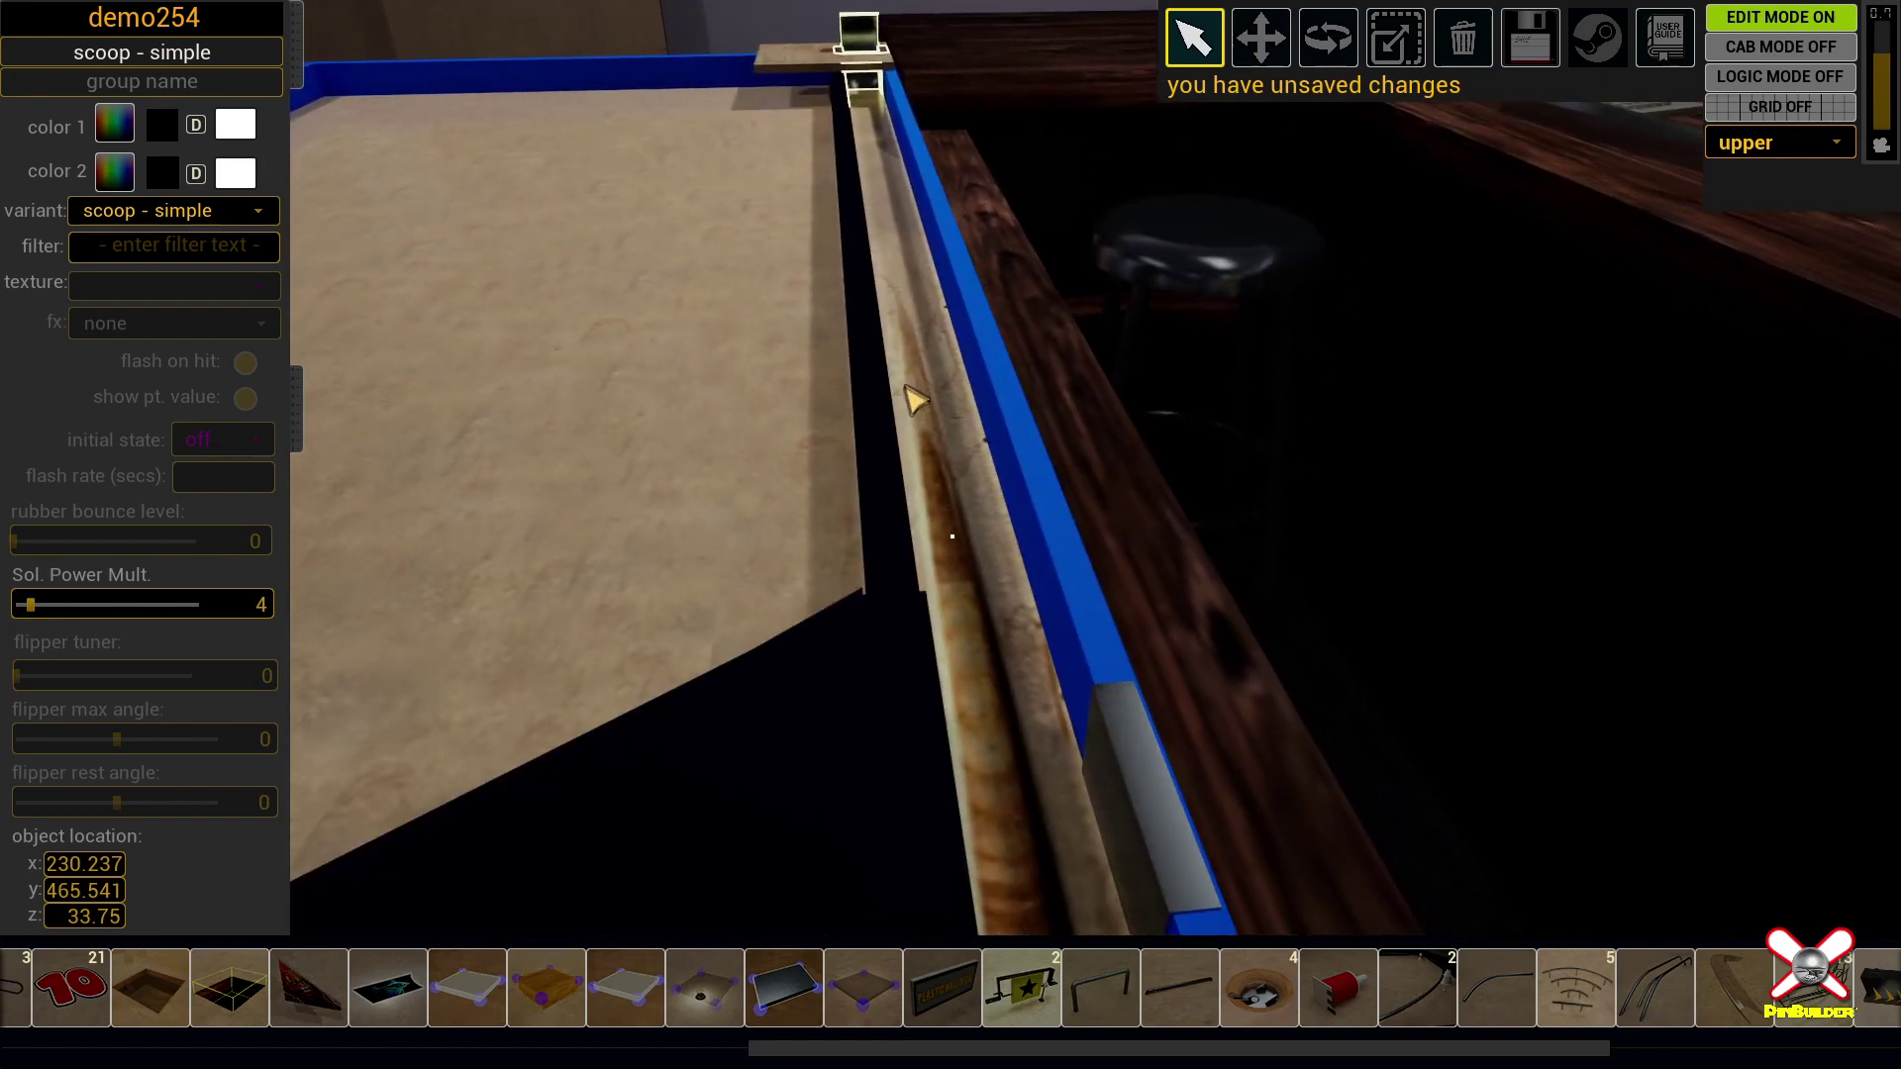
key("ctrl+s")
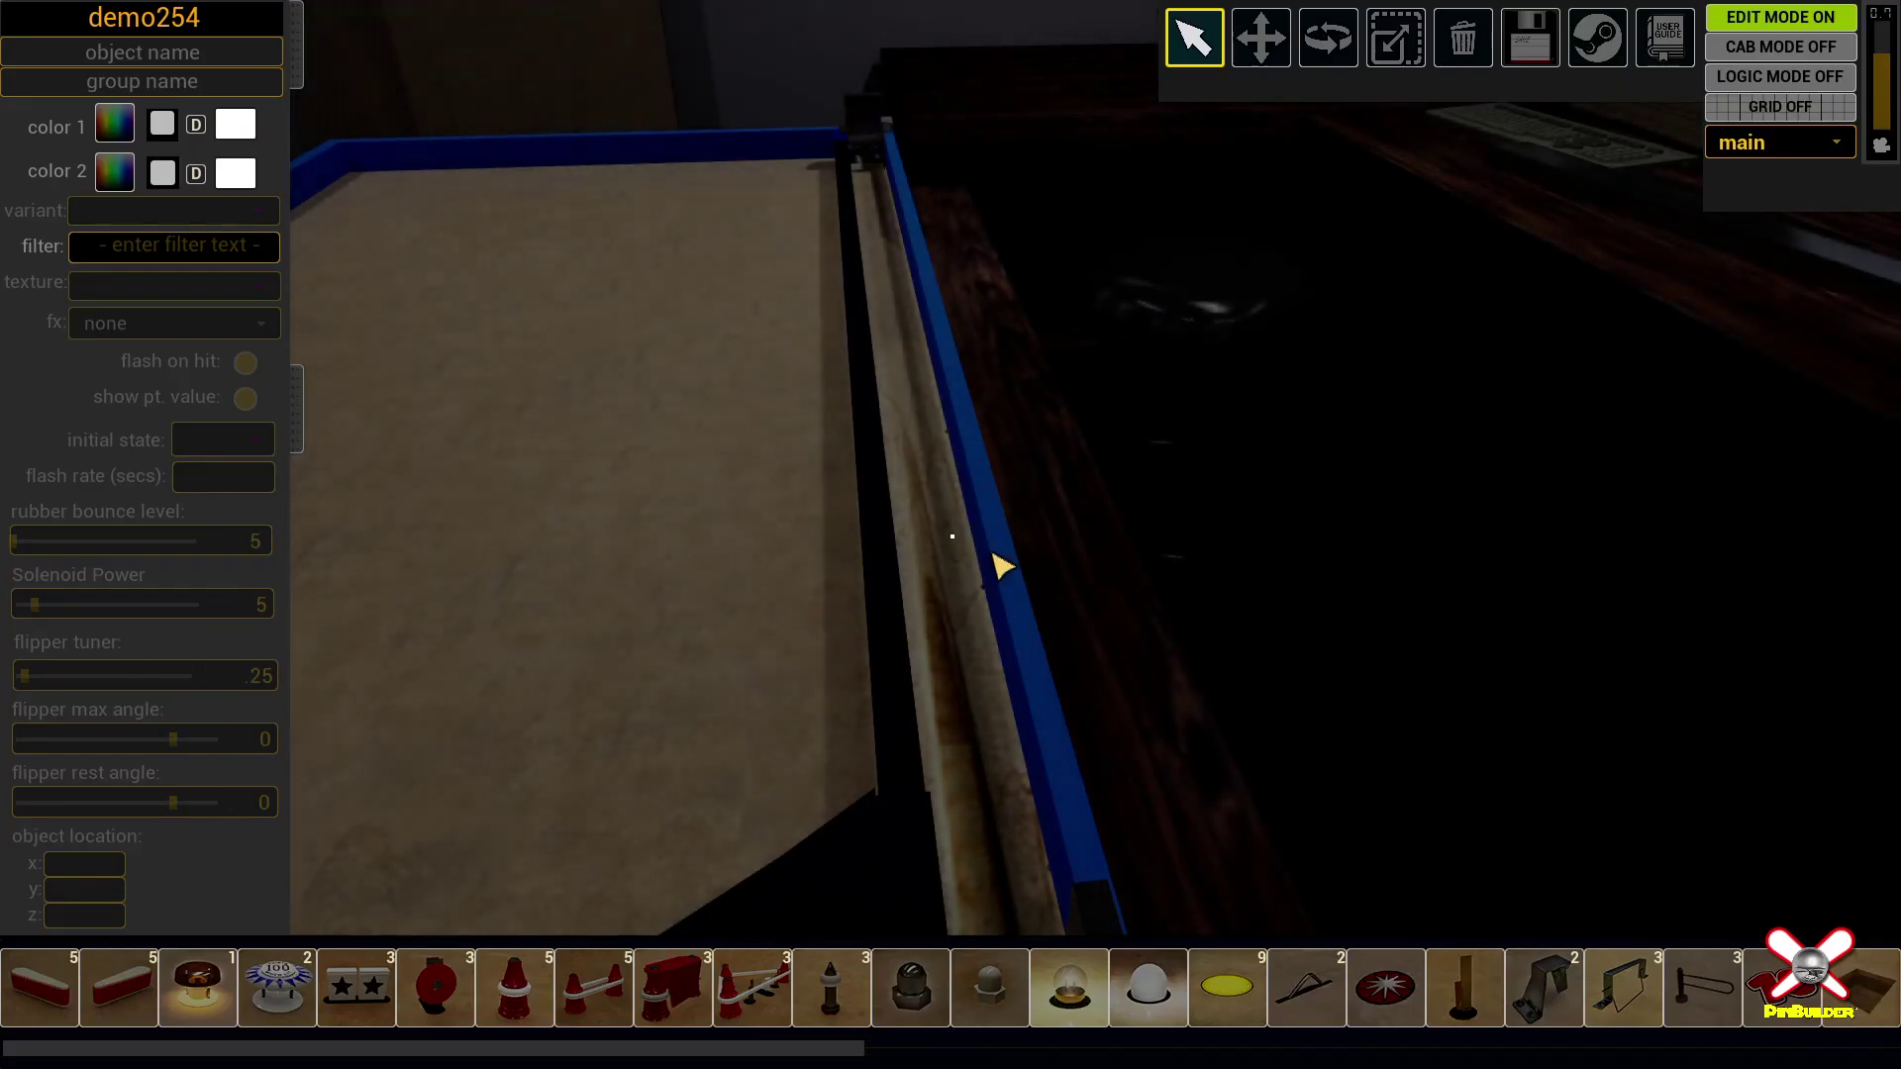
Step: Add a Lower Playfield opening near the middle of the main playfield, at about x -21.598, y -126.61
right_click_drag(997, 560, 936, 577)
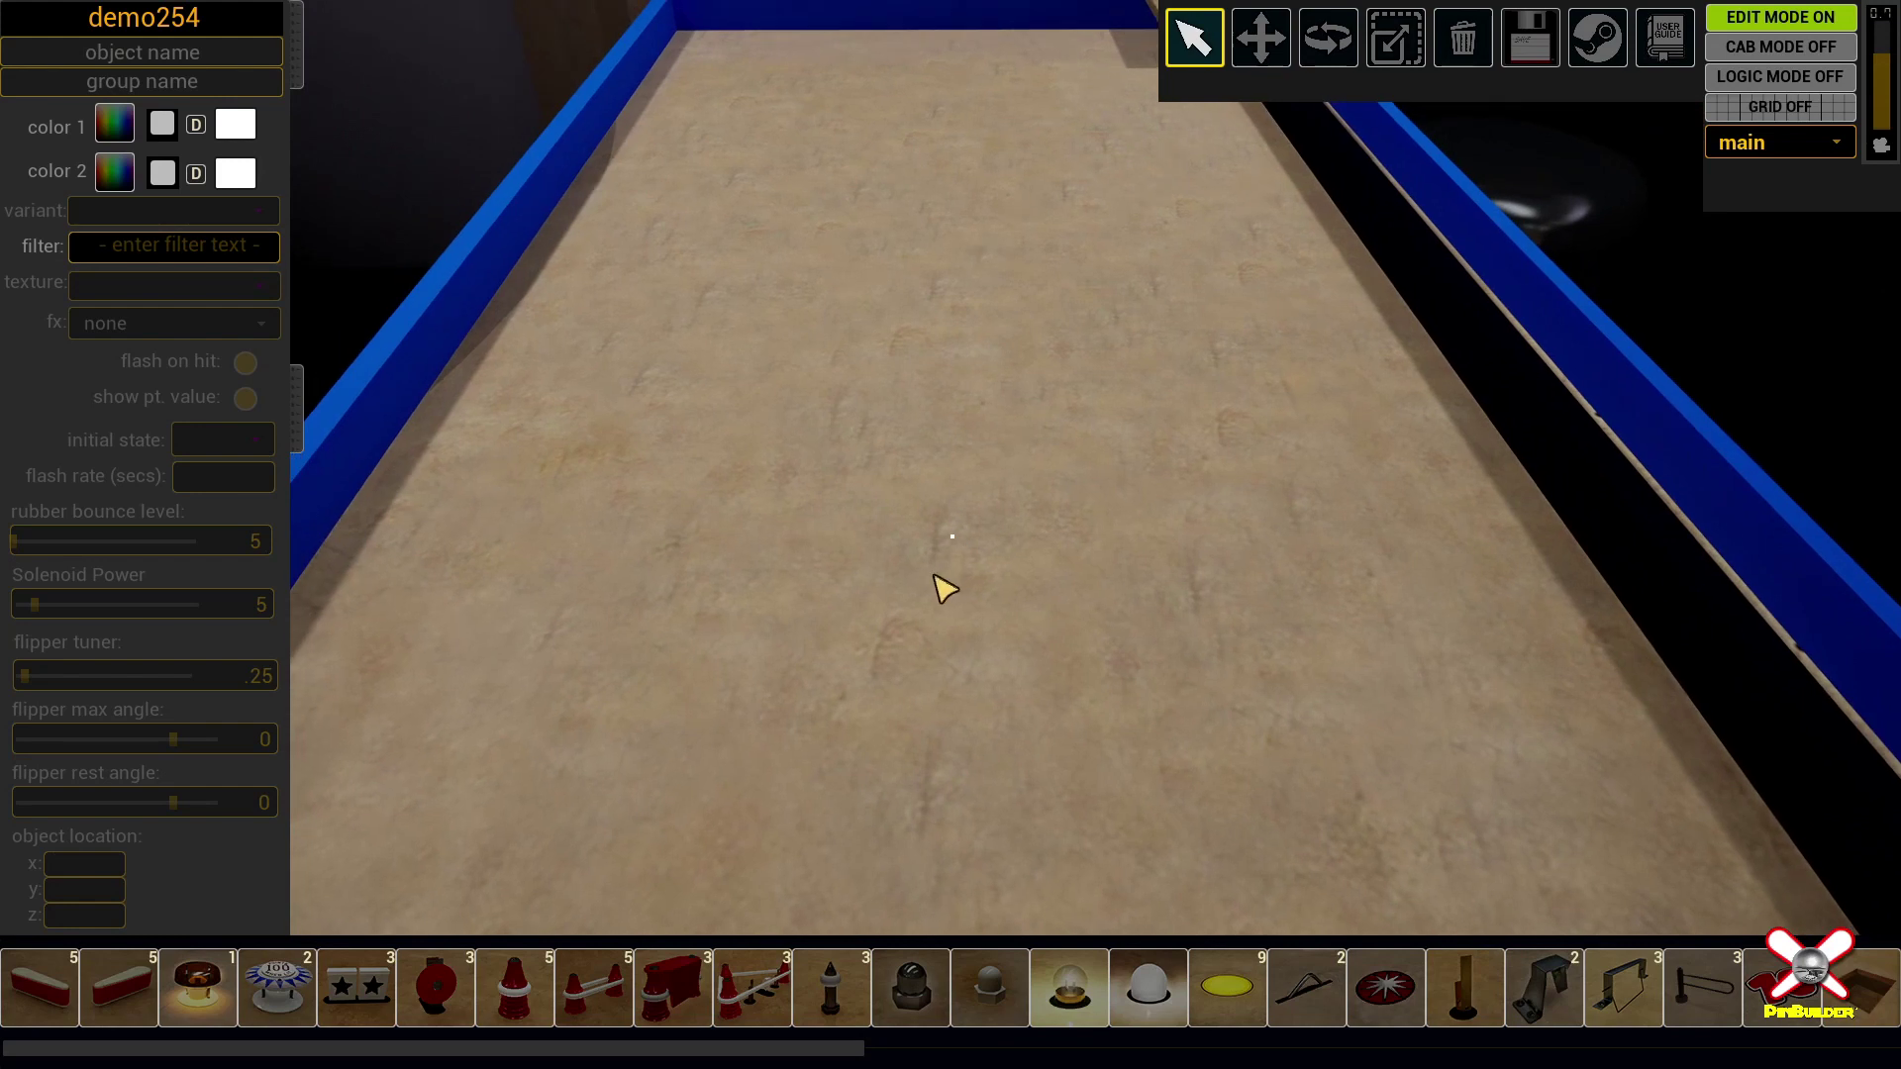
left_click_drag(812, 1057, 1142, 1058)
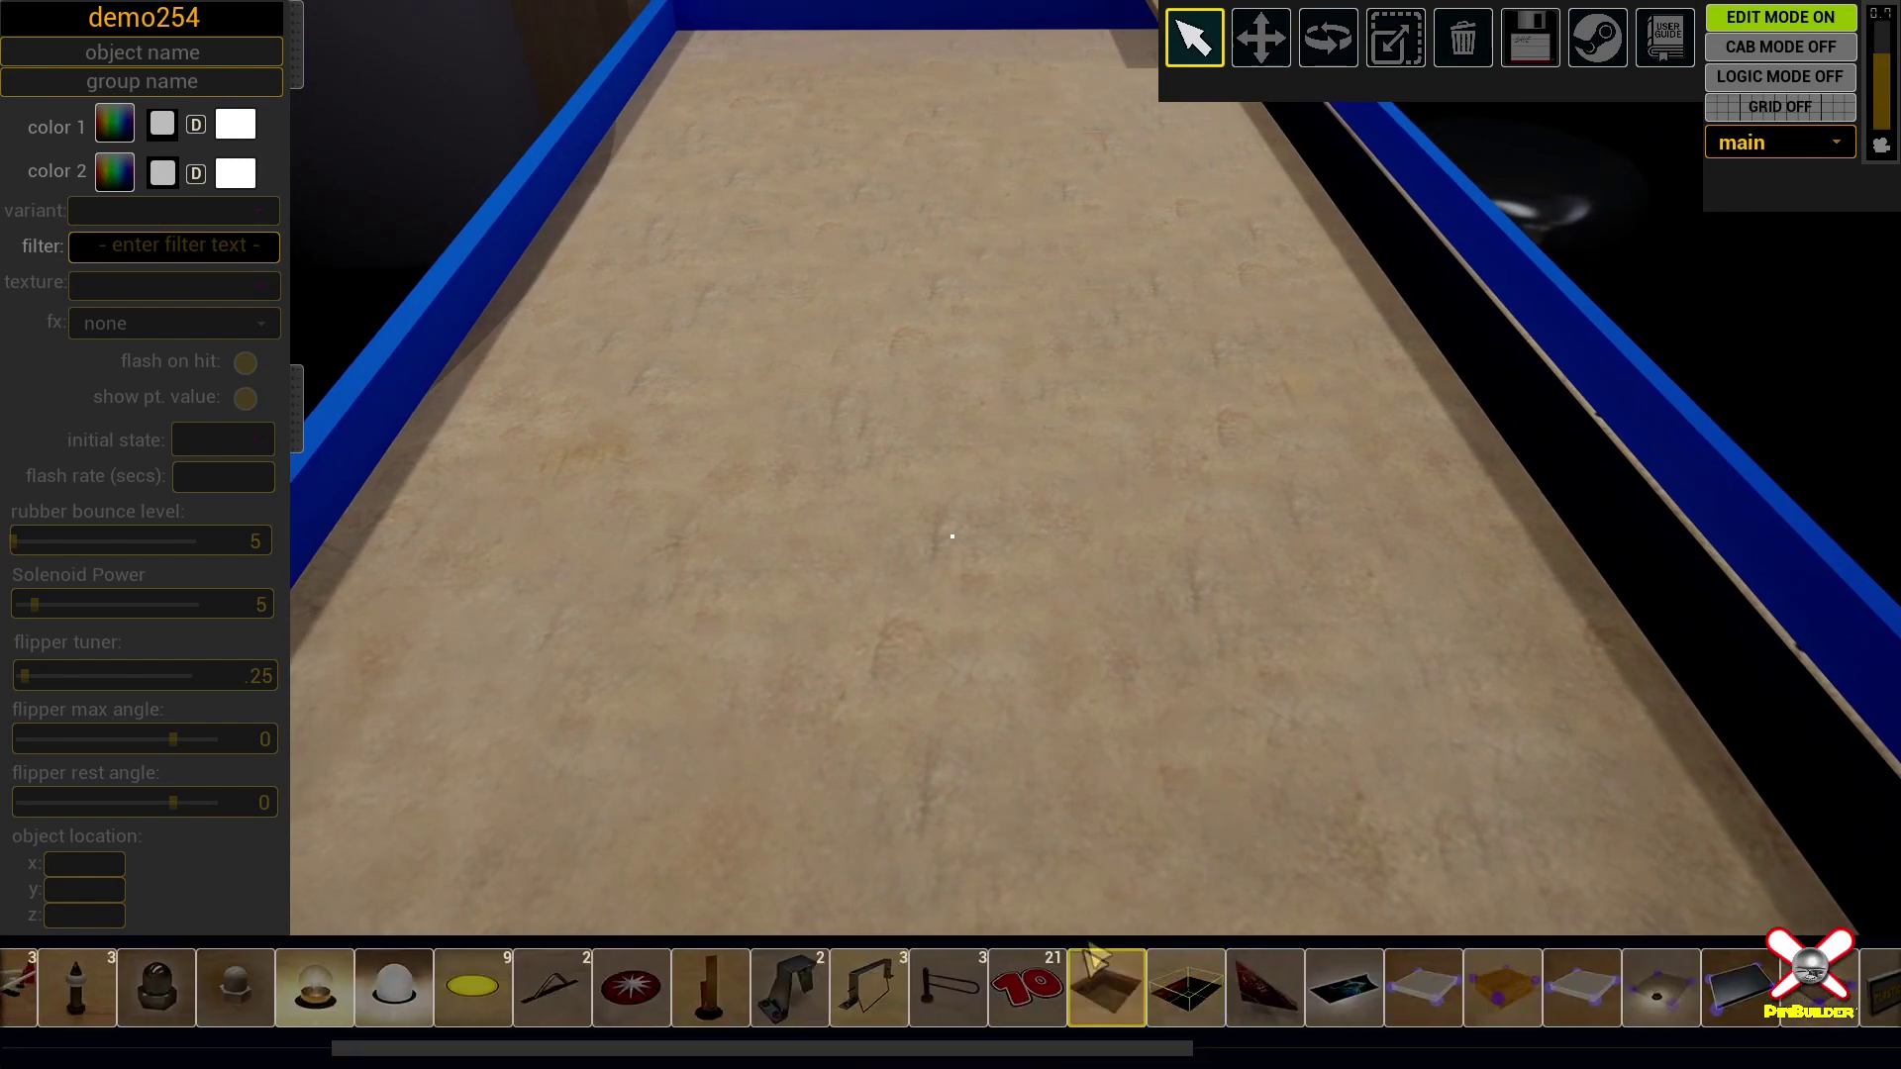
left_click(1118, 1008)
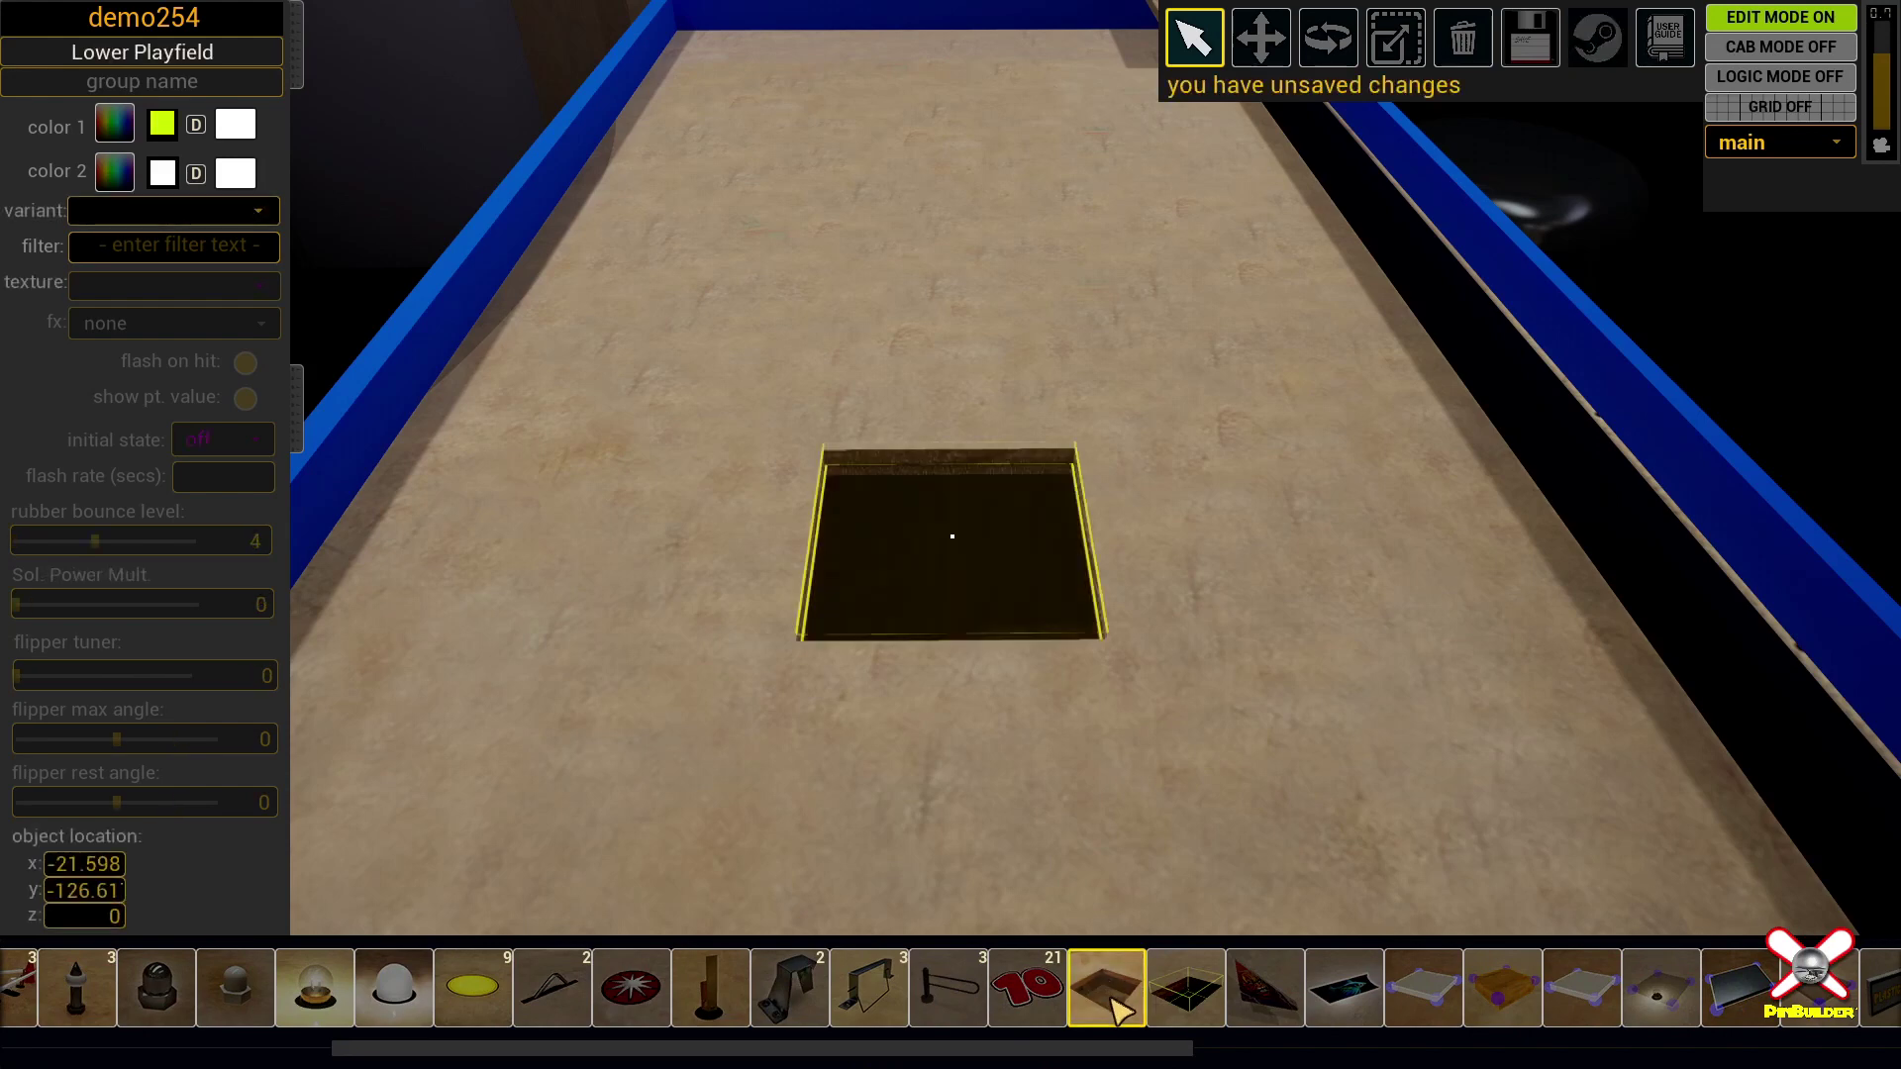
Step: Examine the lower playfield opening and its position relative to the raised scoop
key("w")
right_click_drag(820, 481, 846, 193)
key("s")
right_click_drag(837, 267, 834, 276)
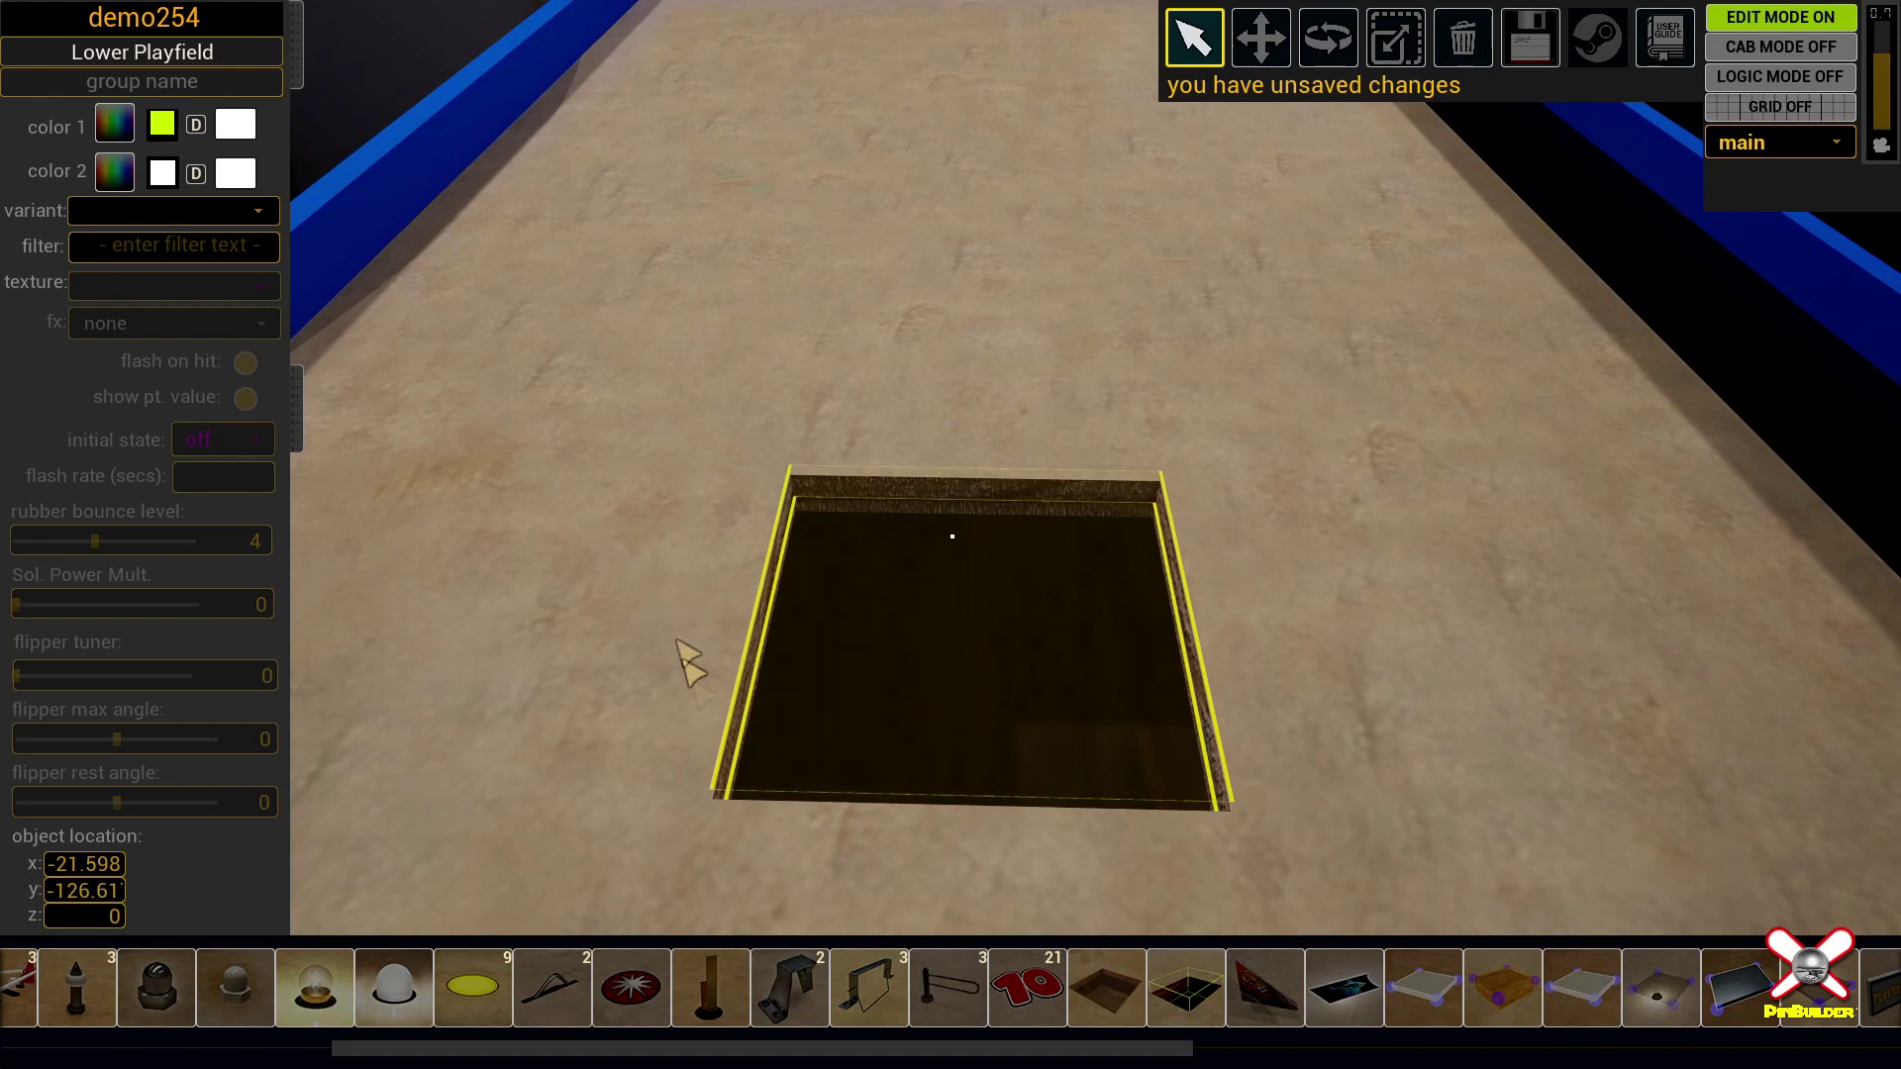
right_click_drag(1228, 434, 1232, 428)
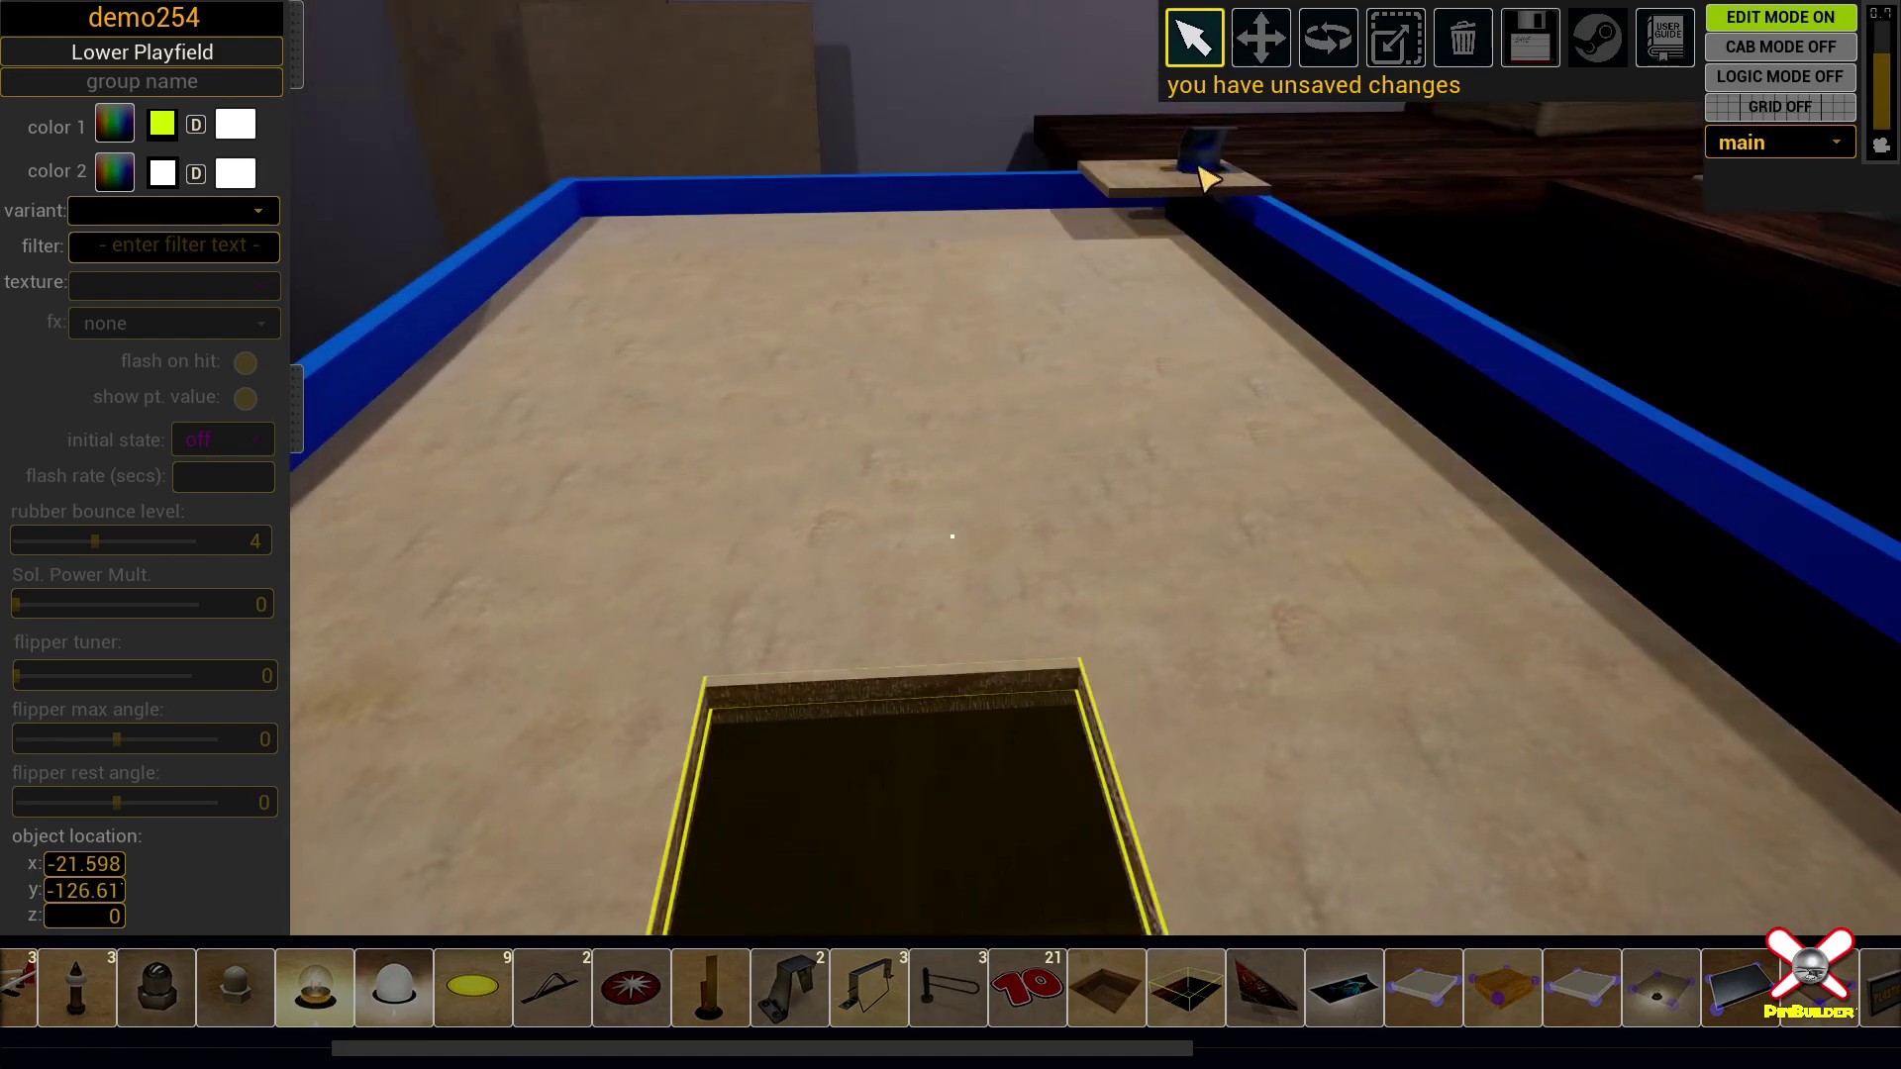
right_click_drag(1211, 181, 1140, 376)
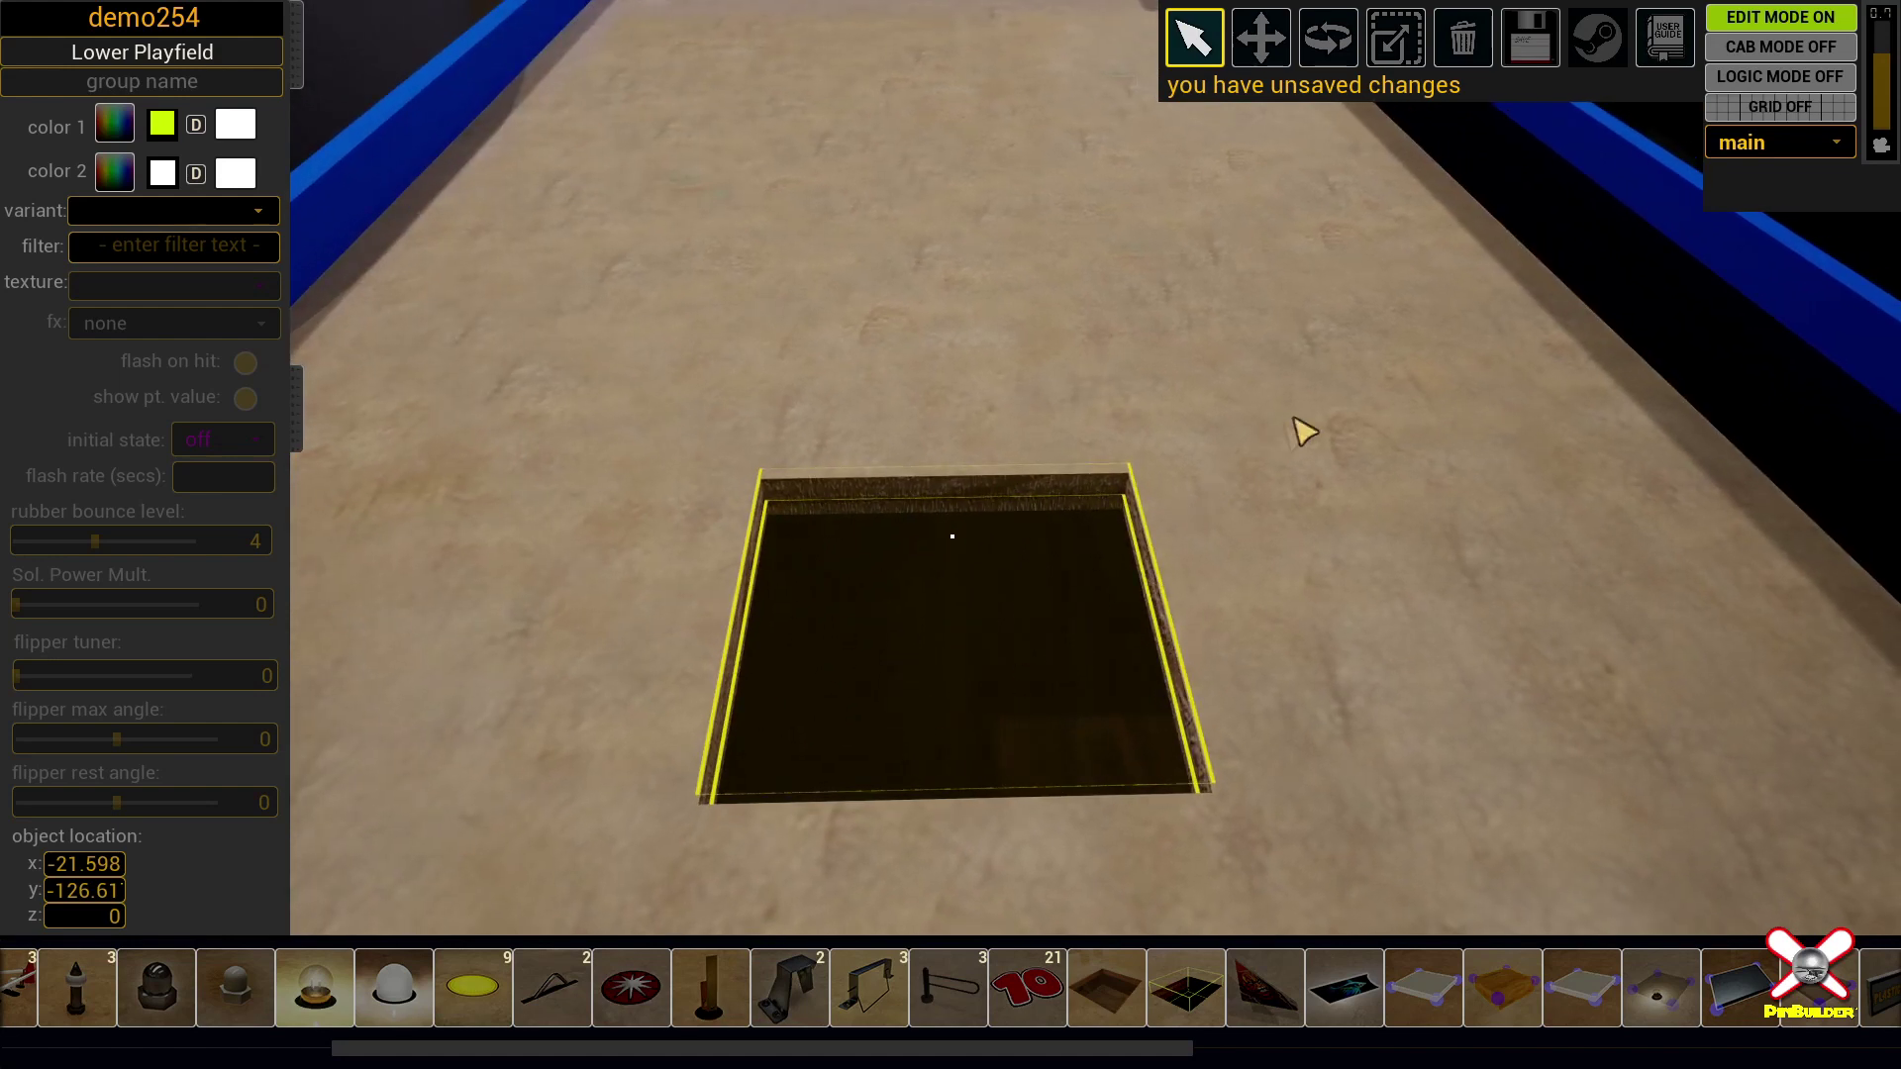
mouse_move(1157, 417)
right_mouse_down()
mouse_move(1155, 401)
mouse_move(1154, 451)
right_mouse_up()
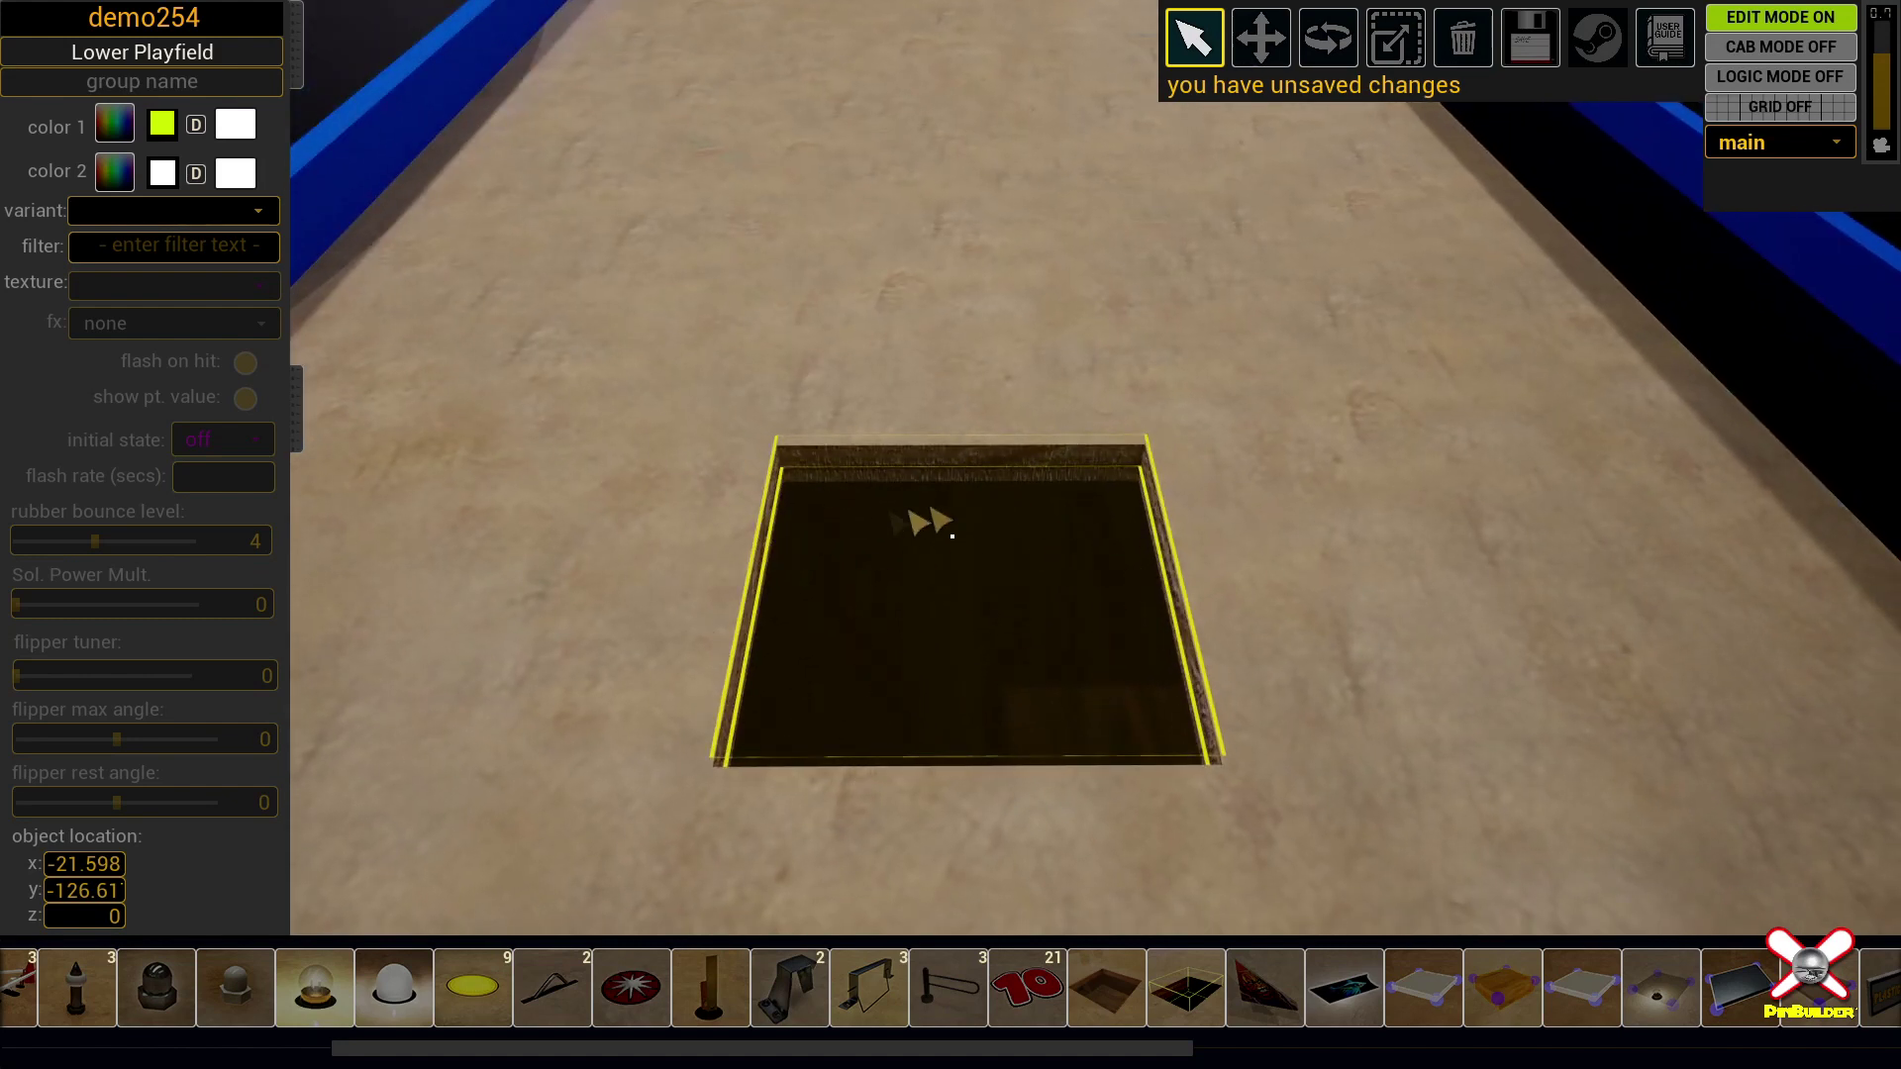
Step: Switch to the lower level and add a Playfield wood piece beneath the Lower Playfield opening
left_click(1772, 143)
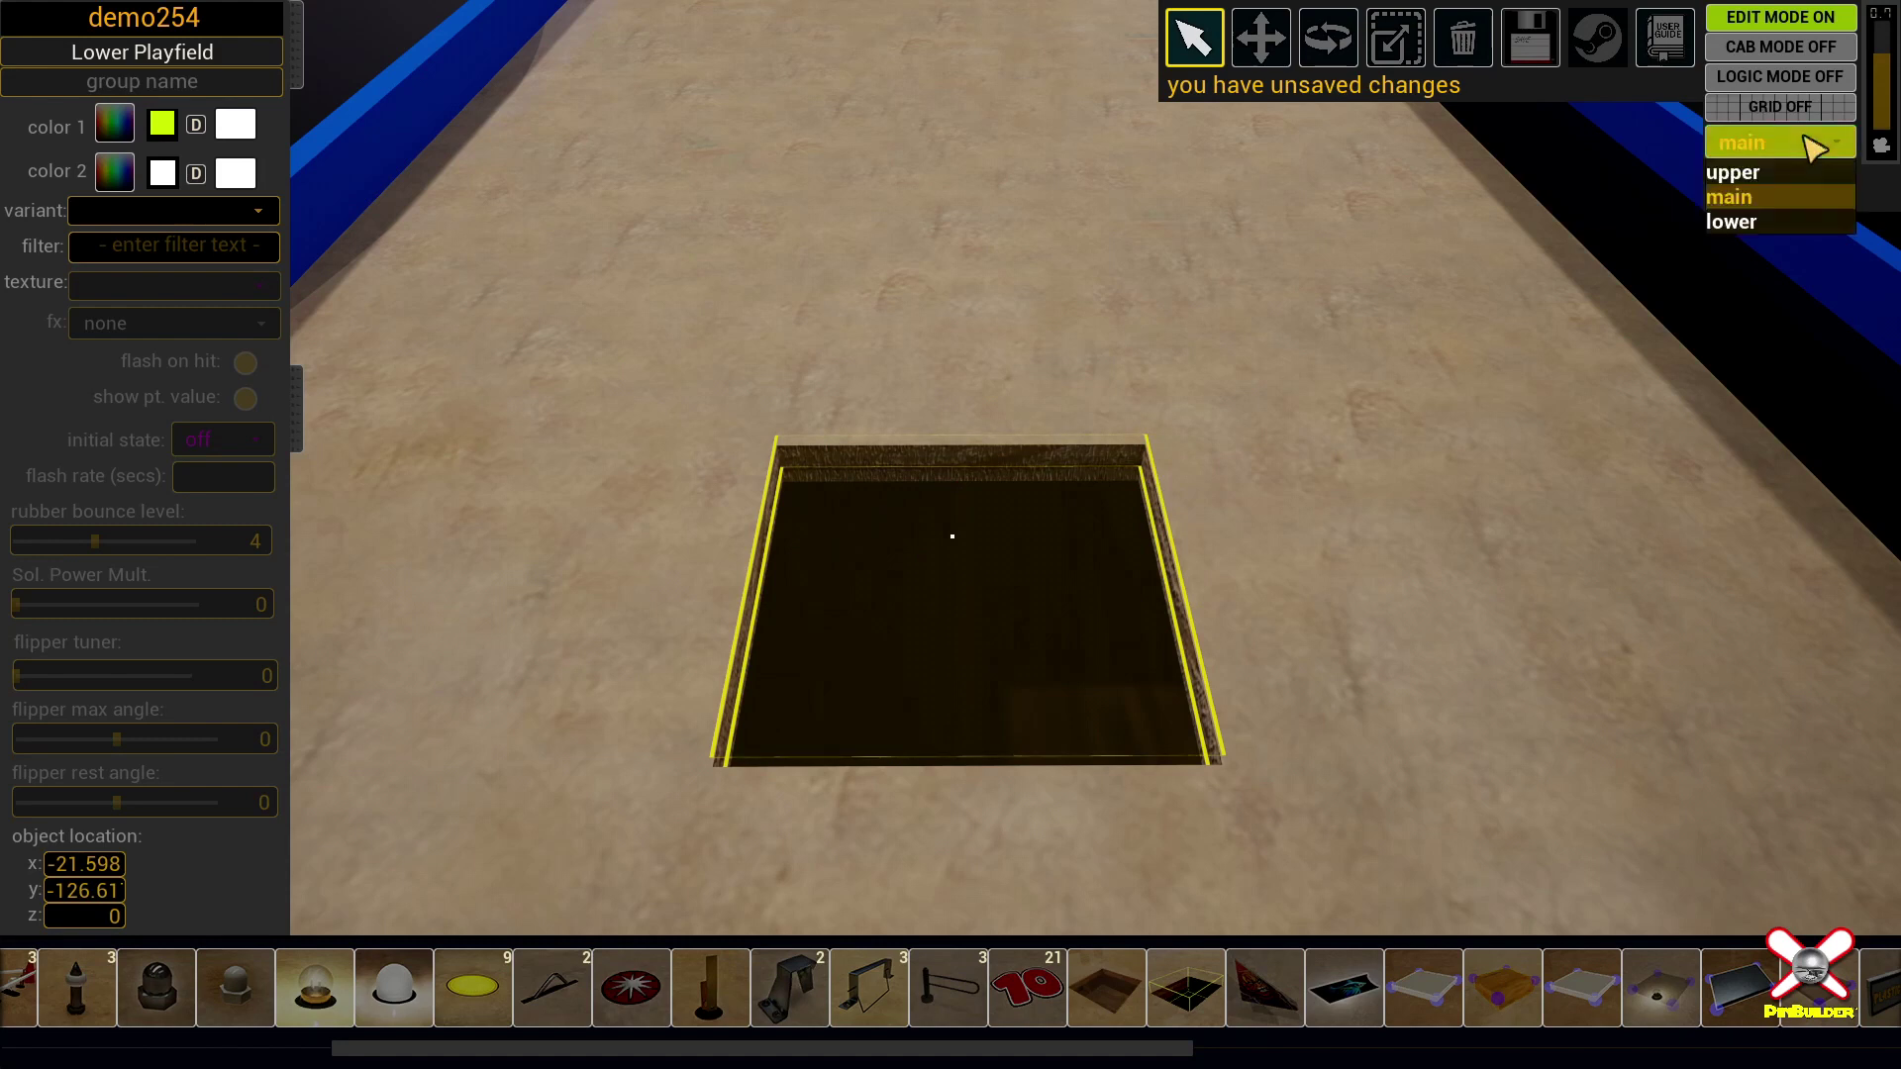
left_click(1743, 222)
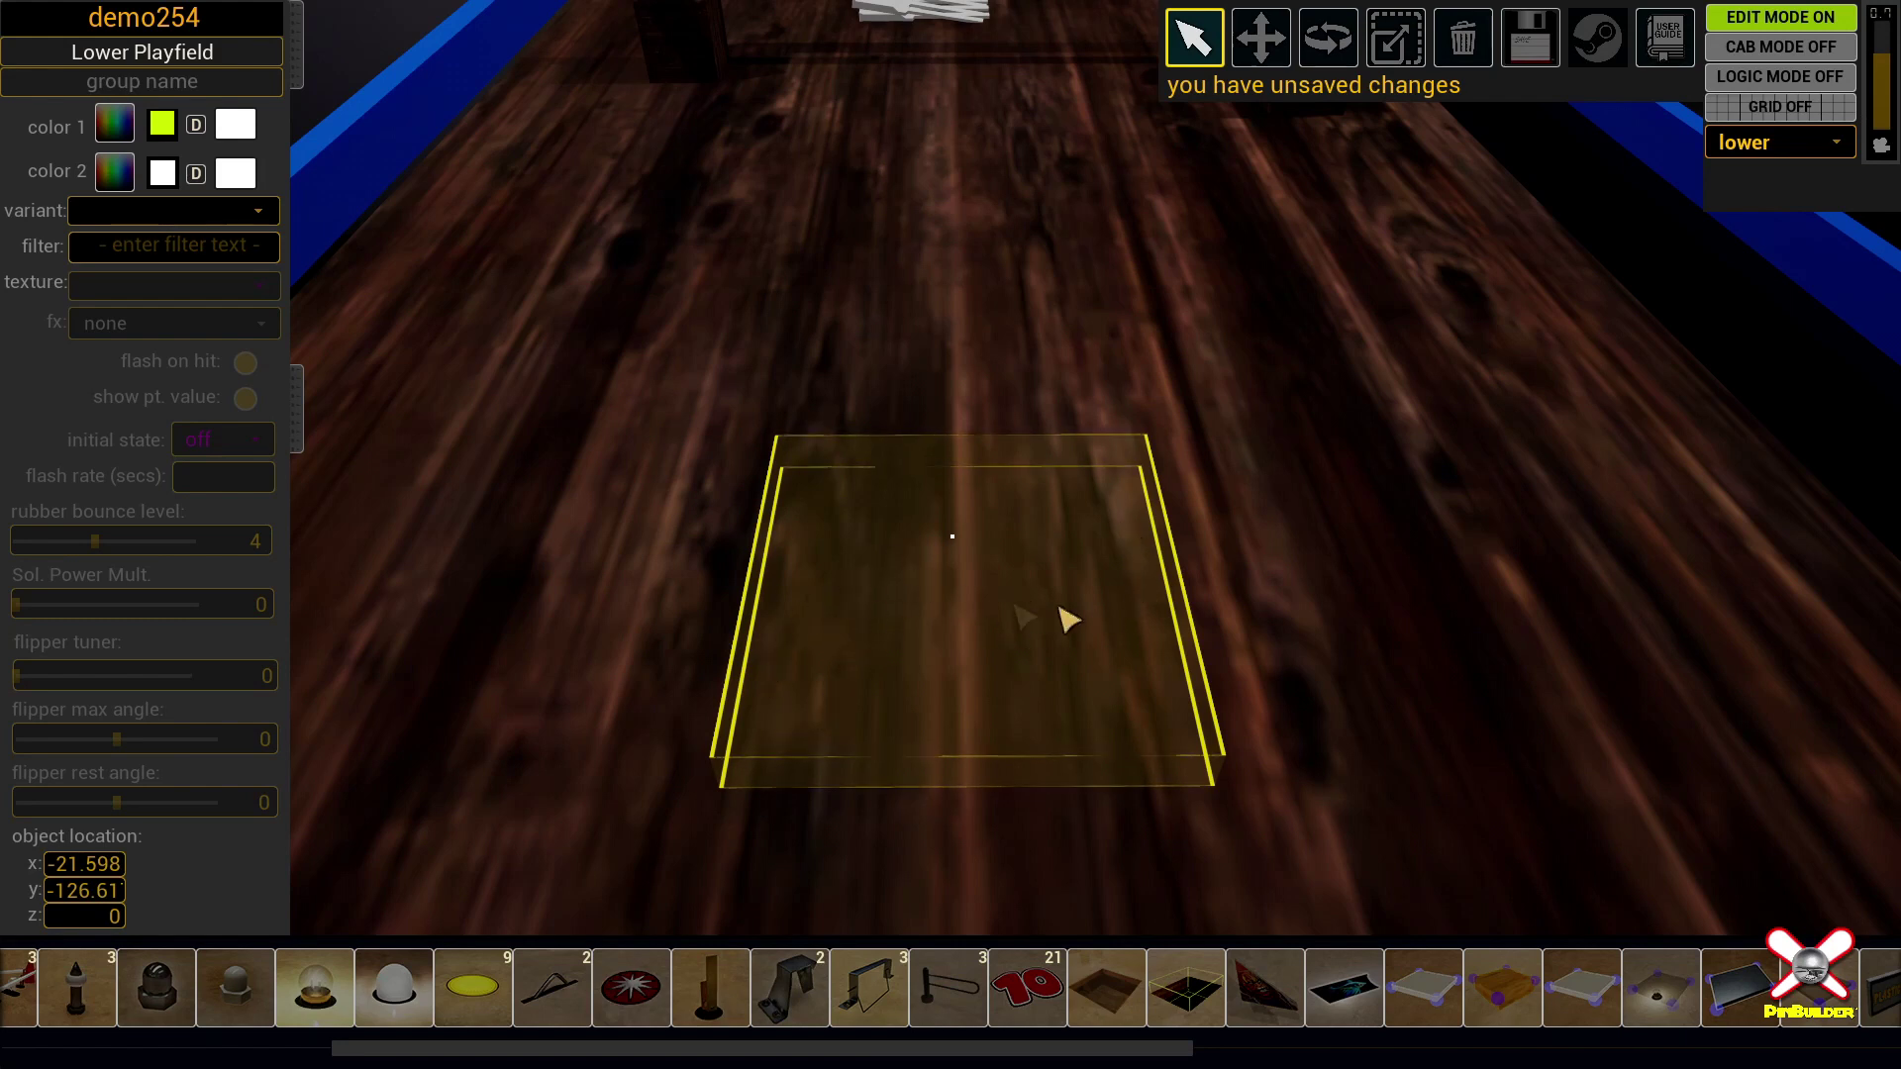
key("w")
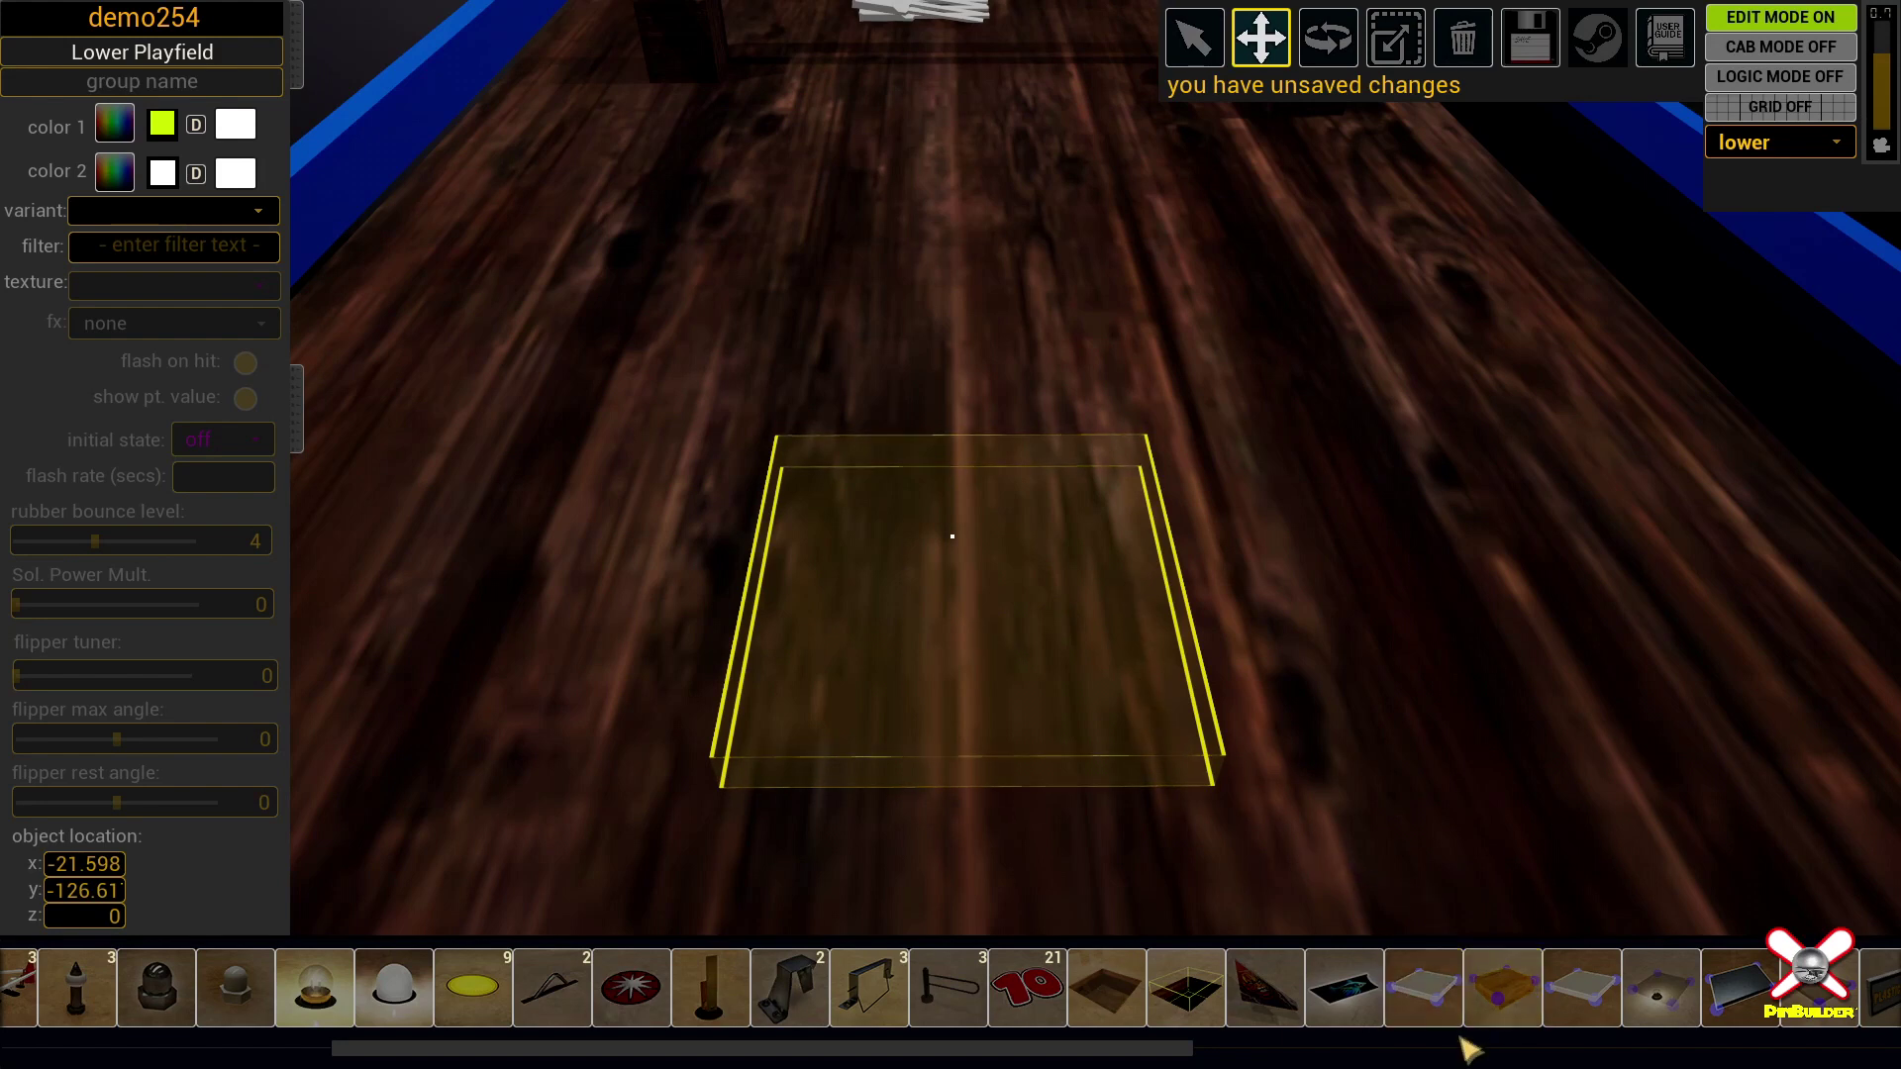
left_click(1495, 995)
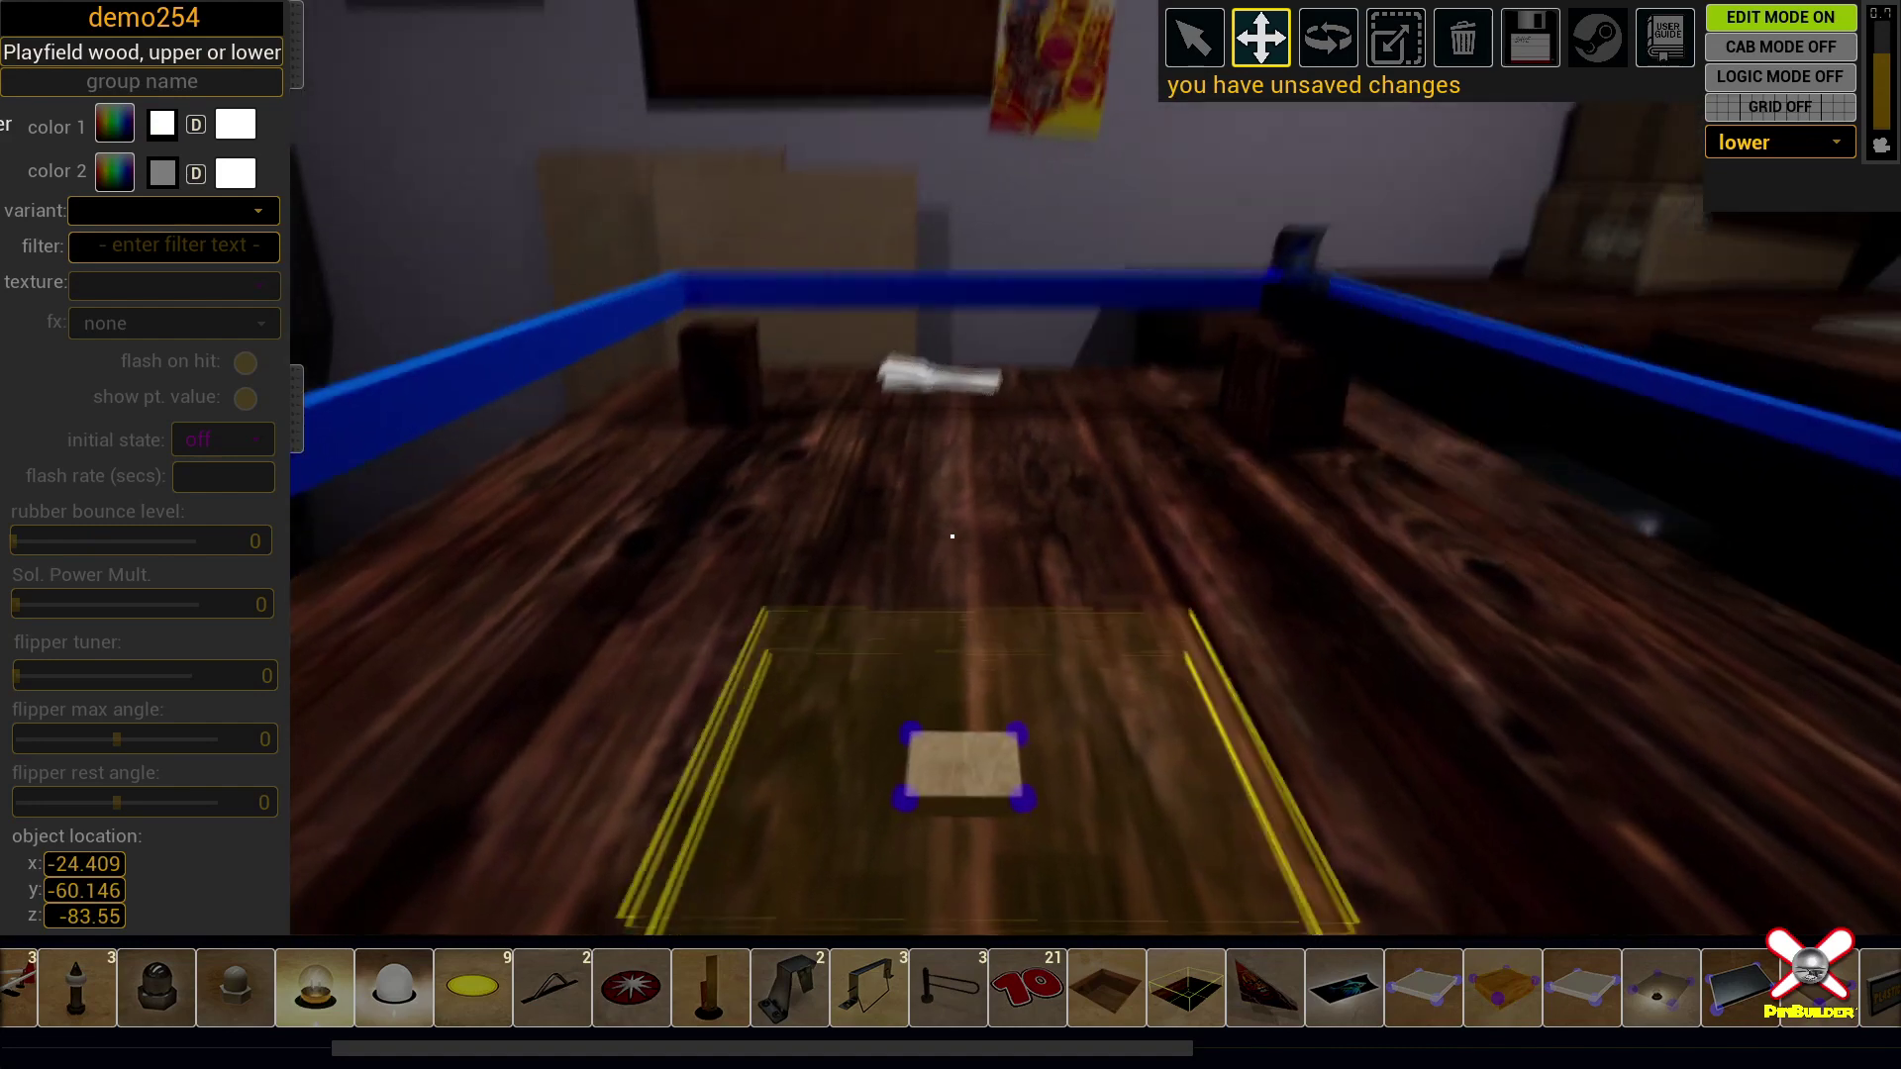
Step: Stretch the four corners of the wood piece outward so it extends past the opening's outline on every side
right_click_drag(952, 536, 959, 446)
key("q")
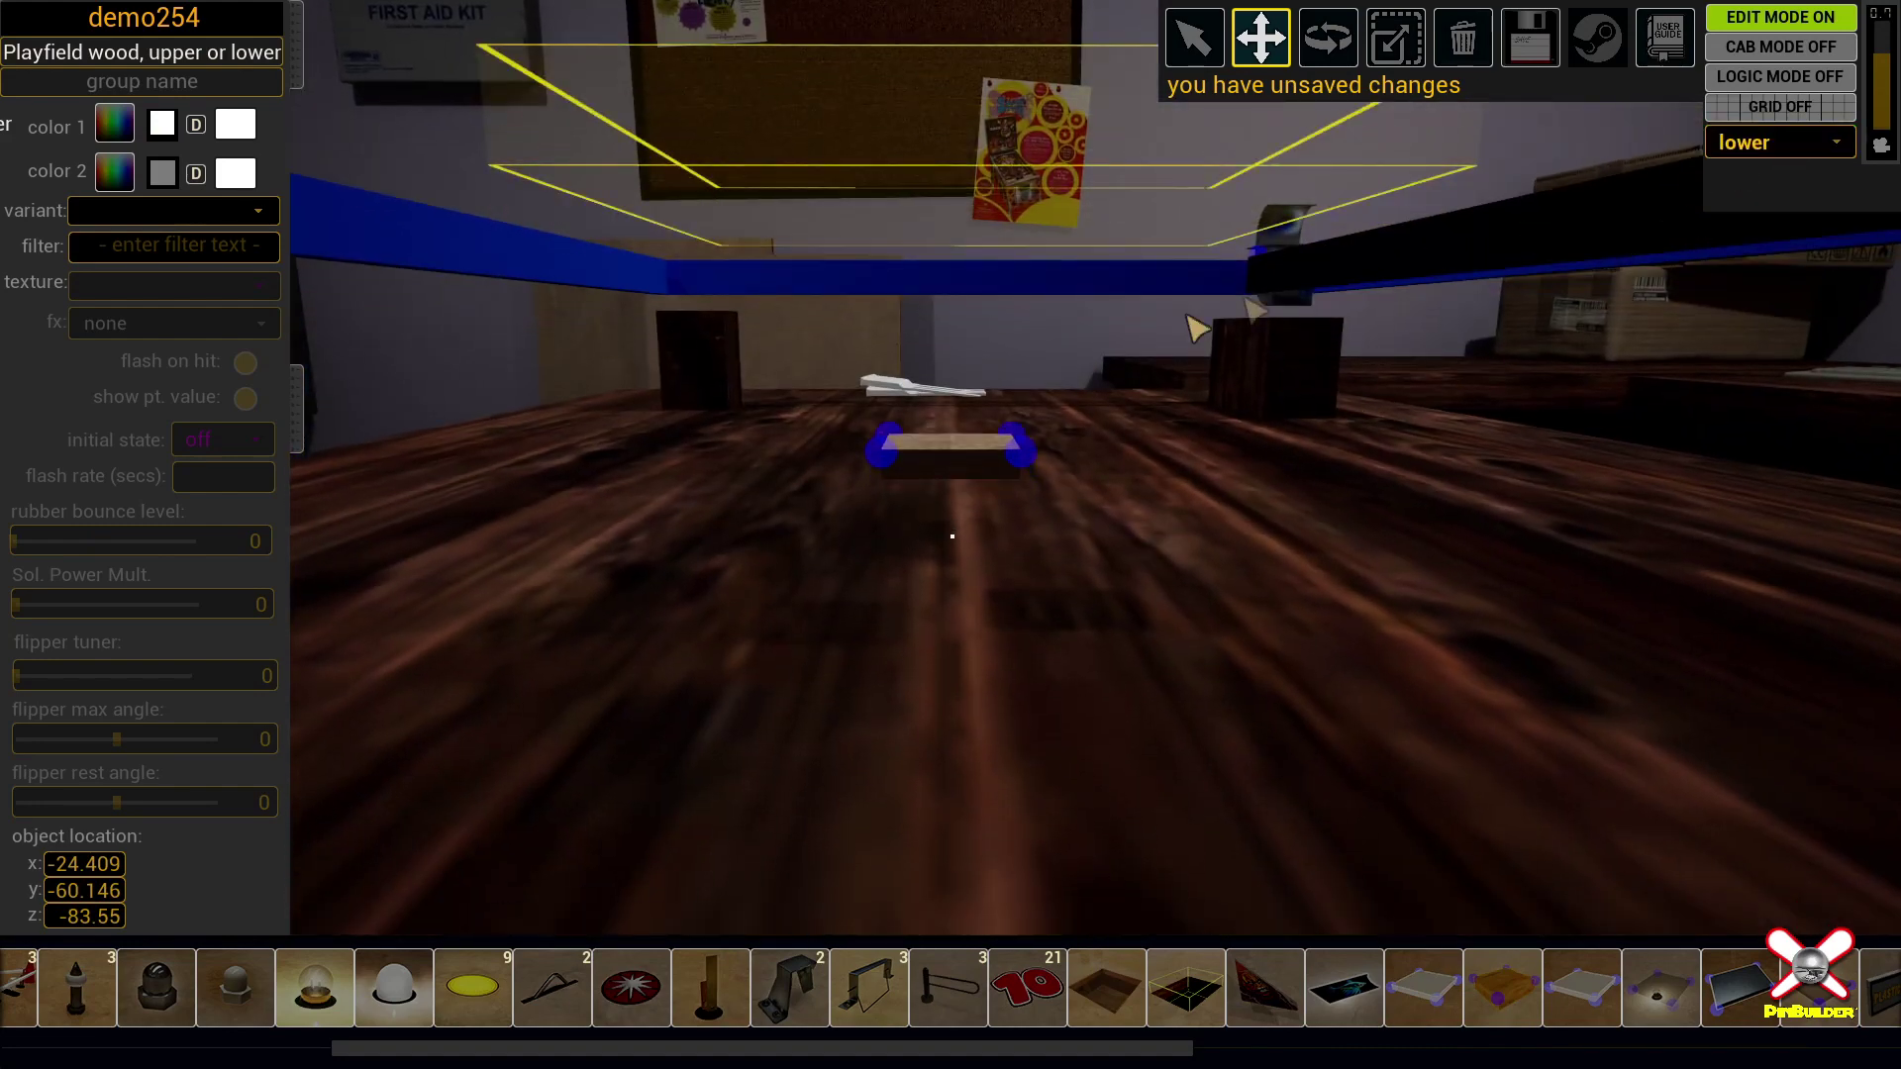
right_click_drag(957, 460, 952, 608)
key("e")
left_click_drag(925, 458, 793, 767)
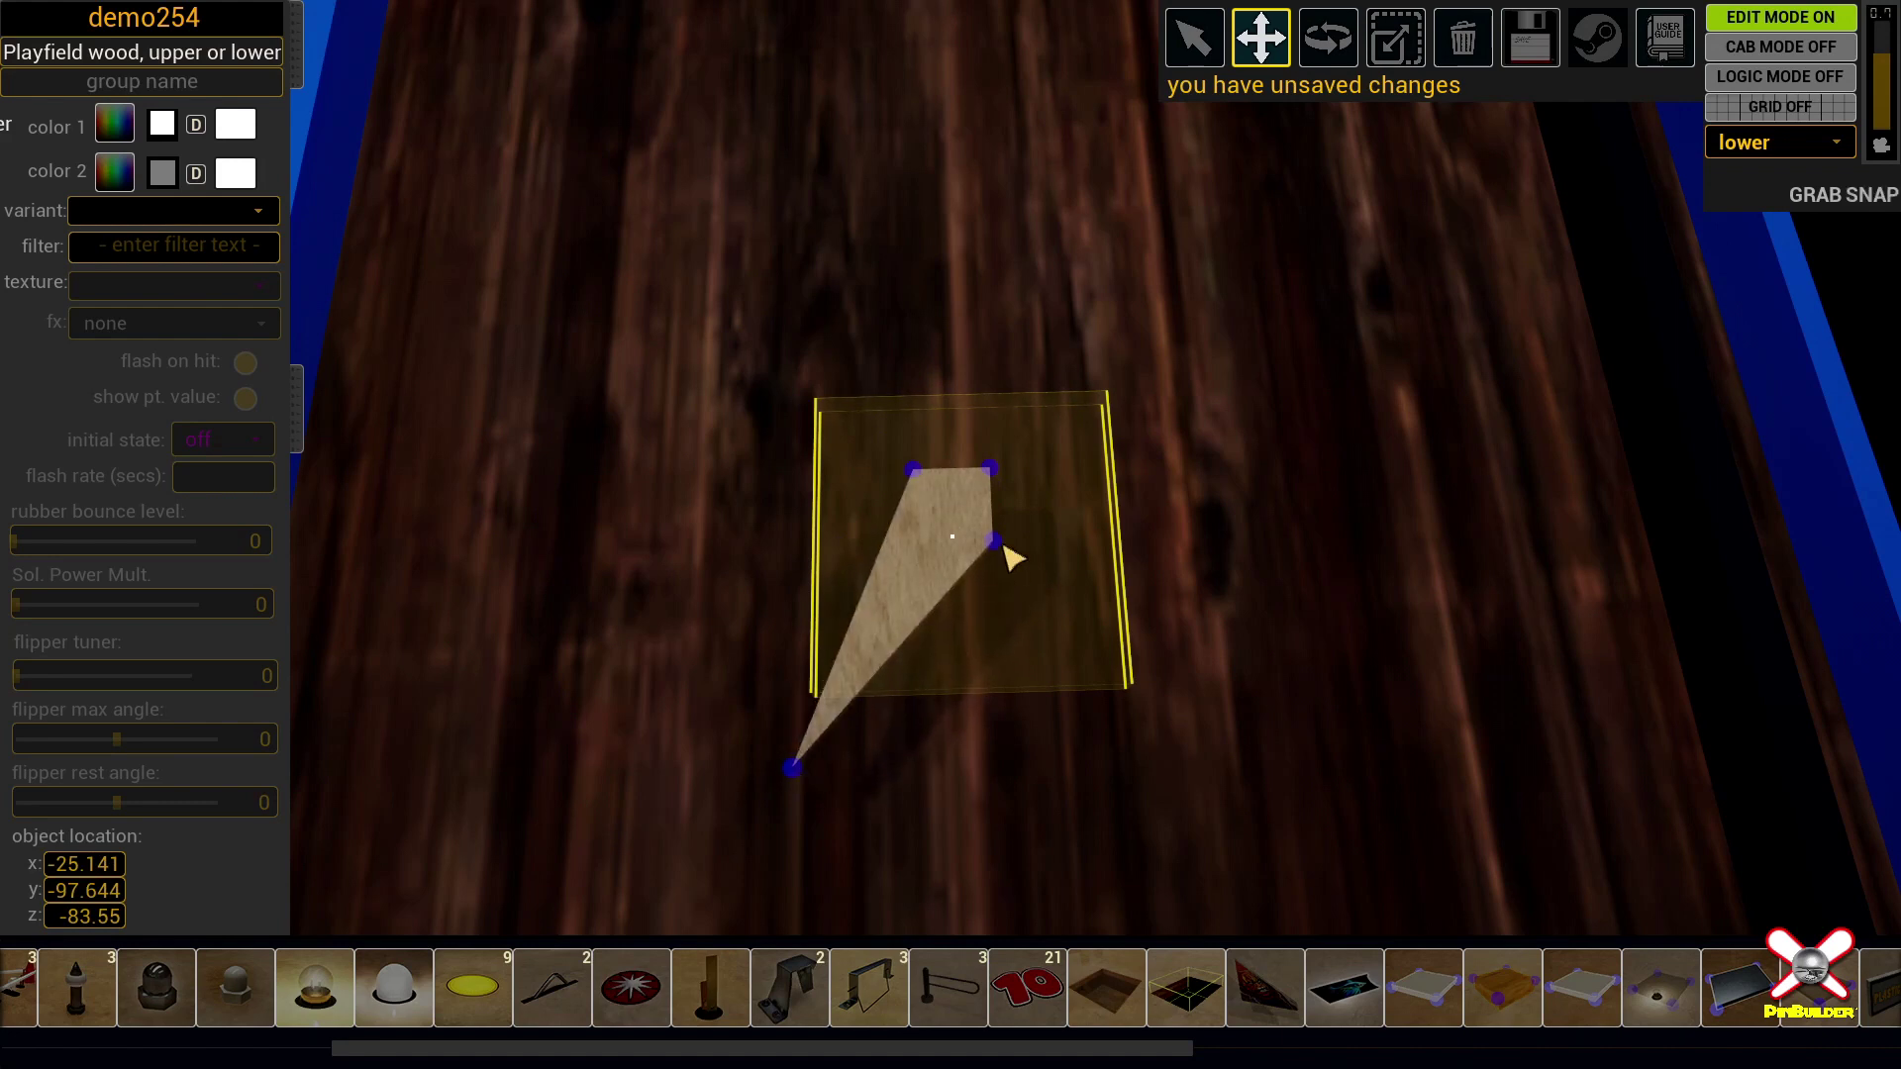
left_click_drag(994, 543, 1171, 758)
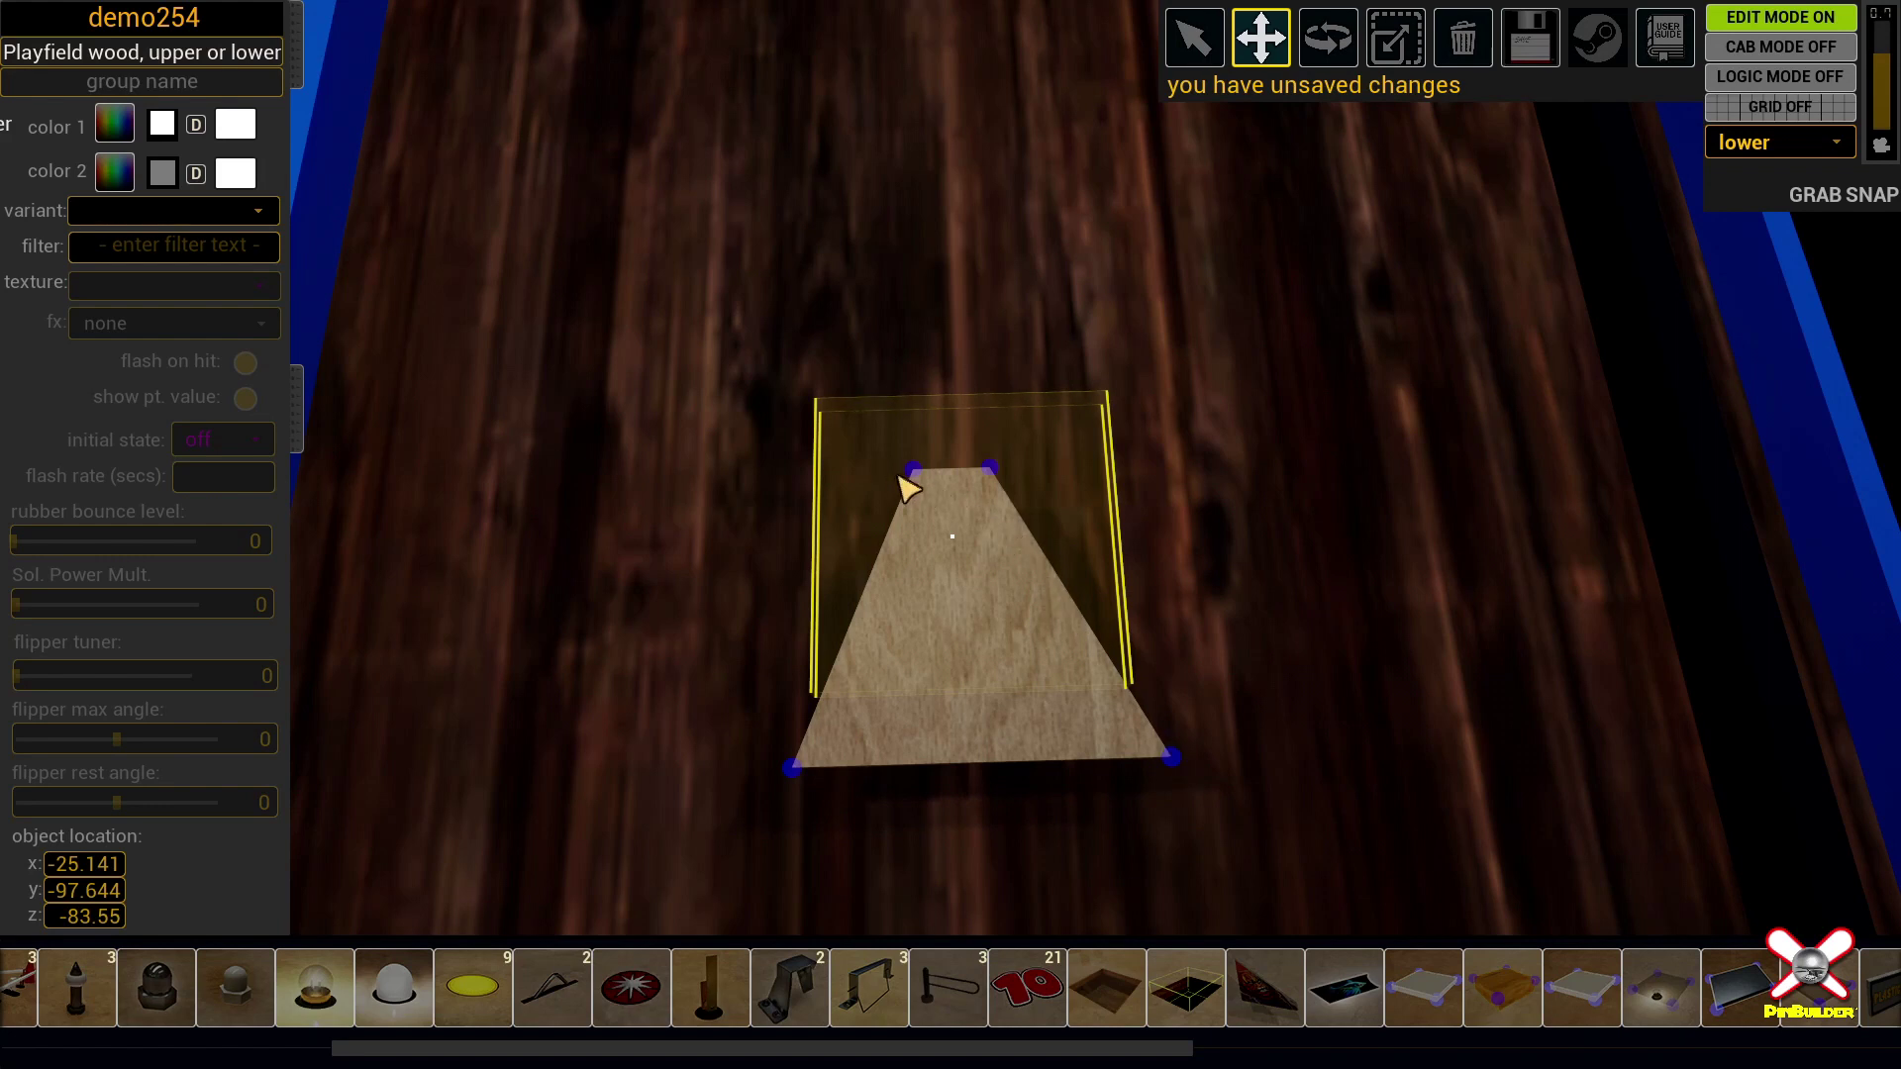
left_click_drag(913, 468, 802, 268)
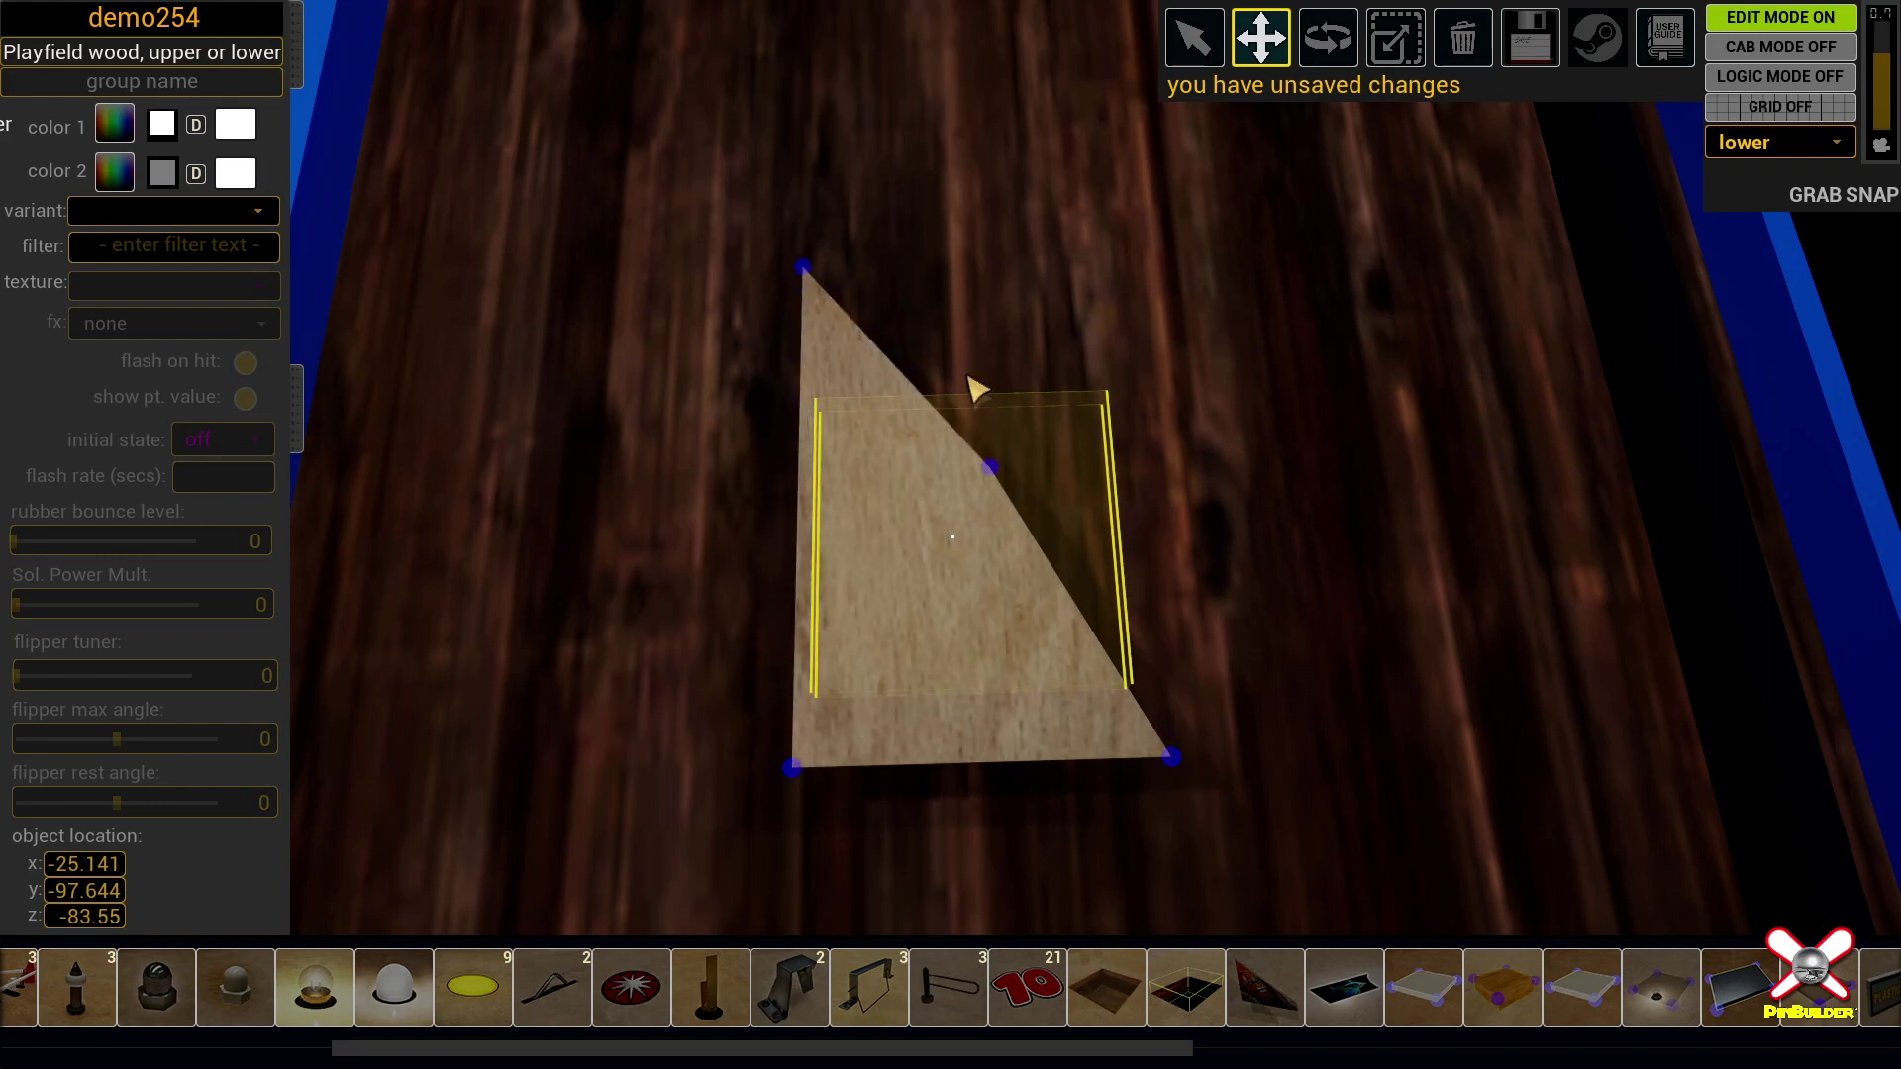
left_click_drag(996, 469, 1113, 260)
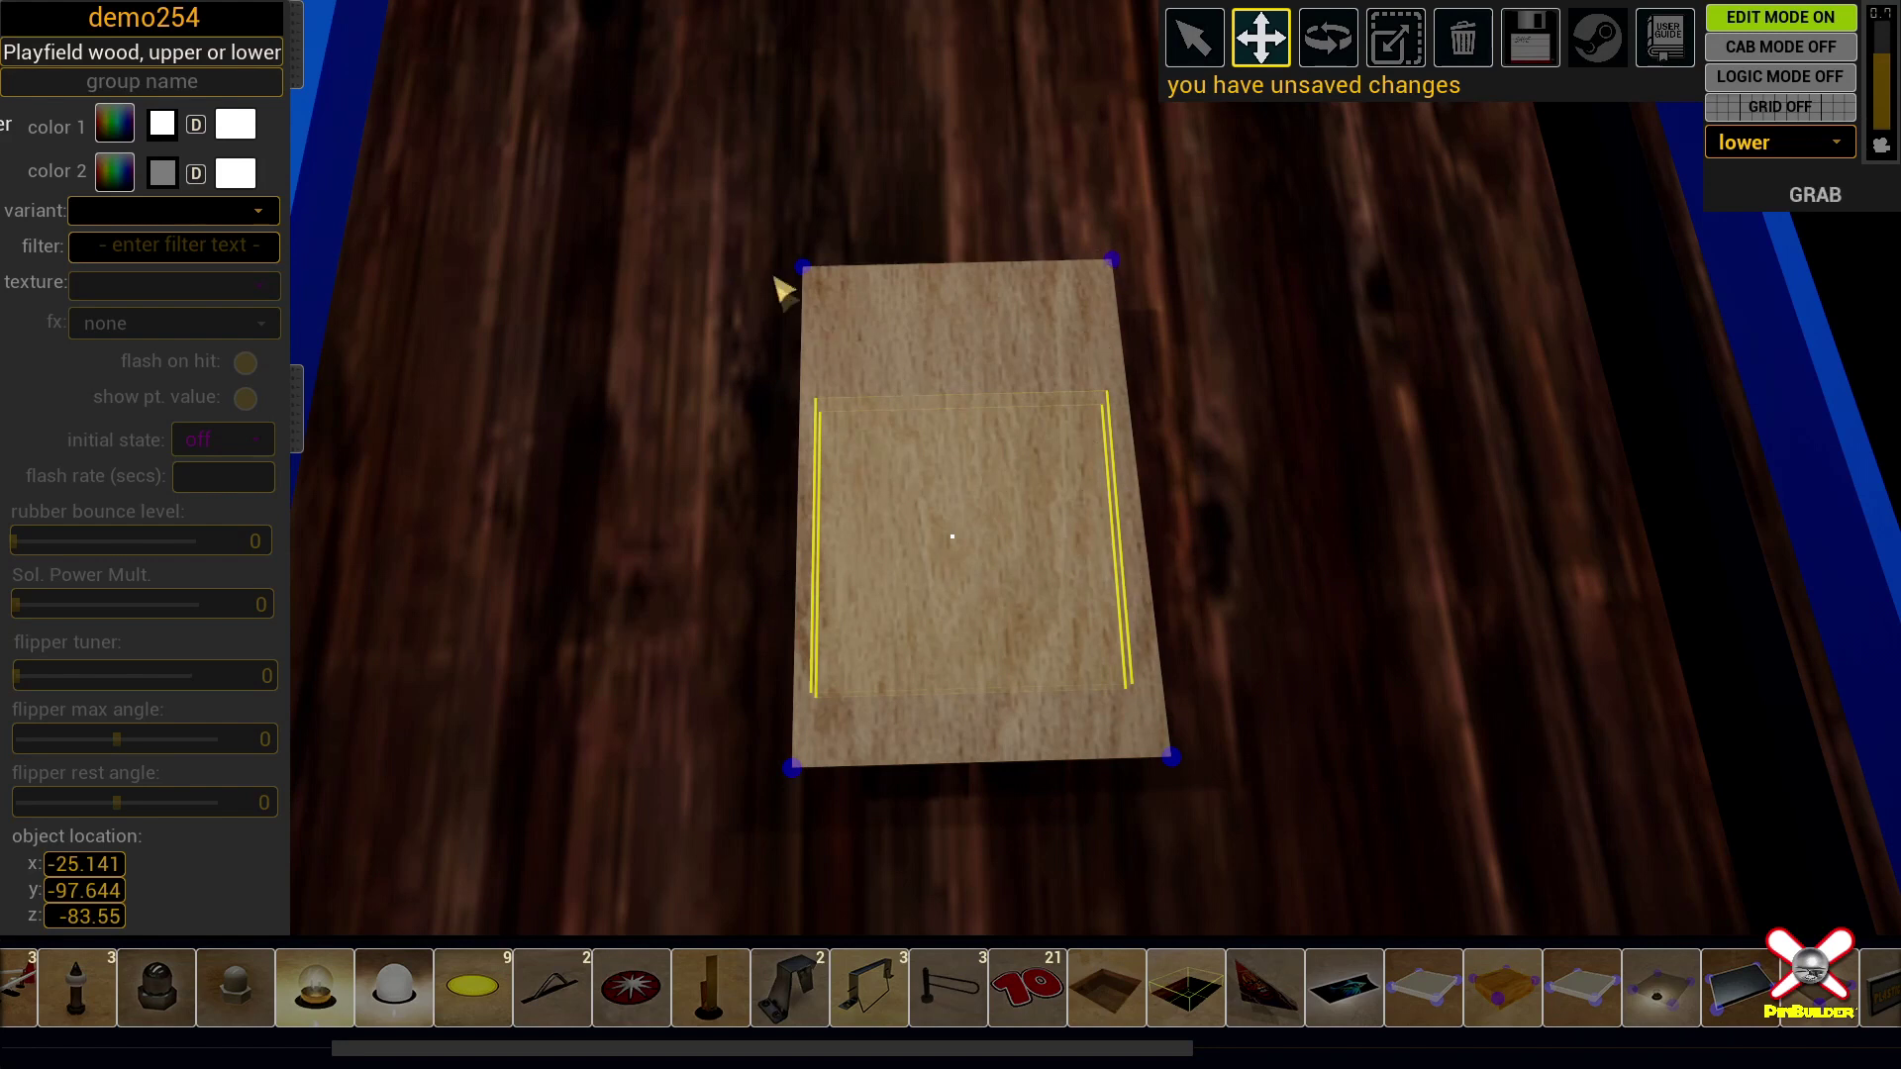
left_click_drag(804, 268, 792, 267)
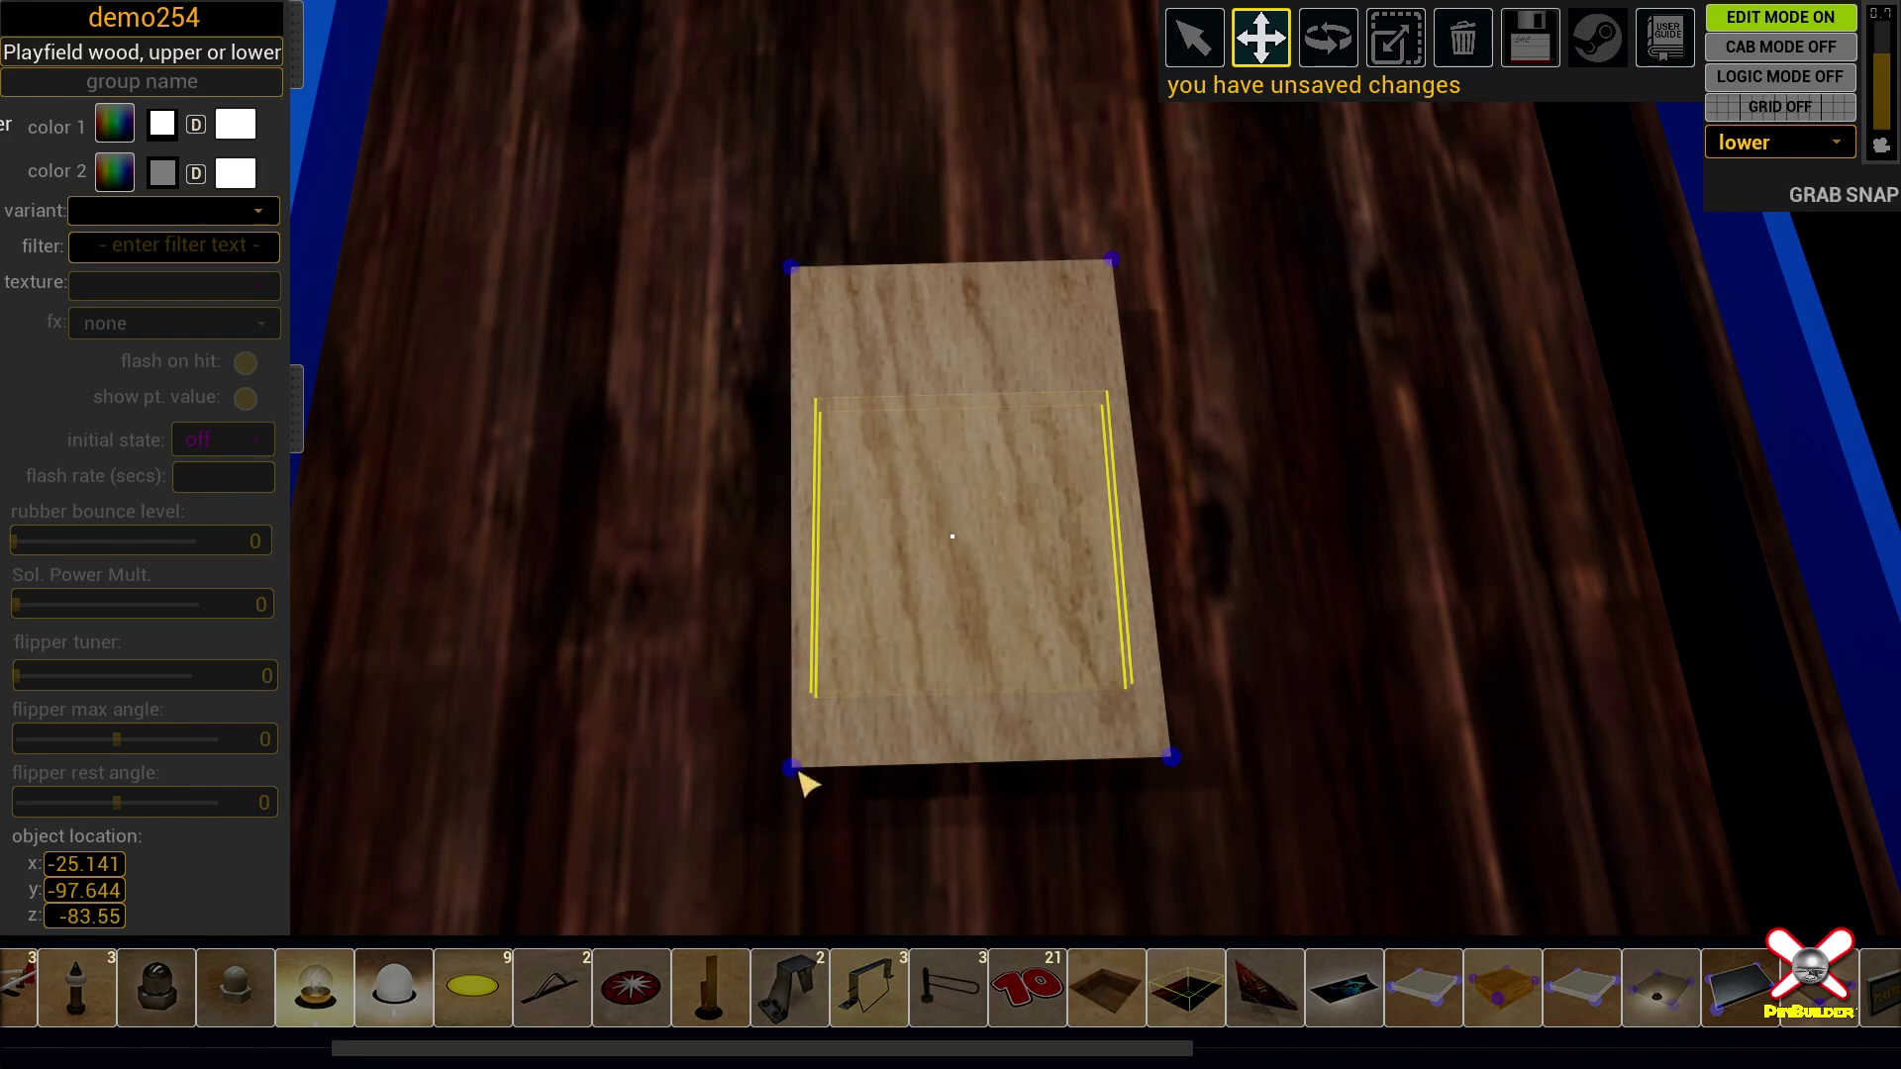
left_click_drag(800, 774, 787, 774)
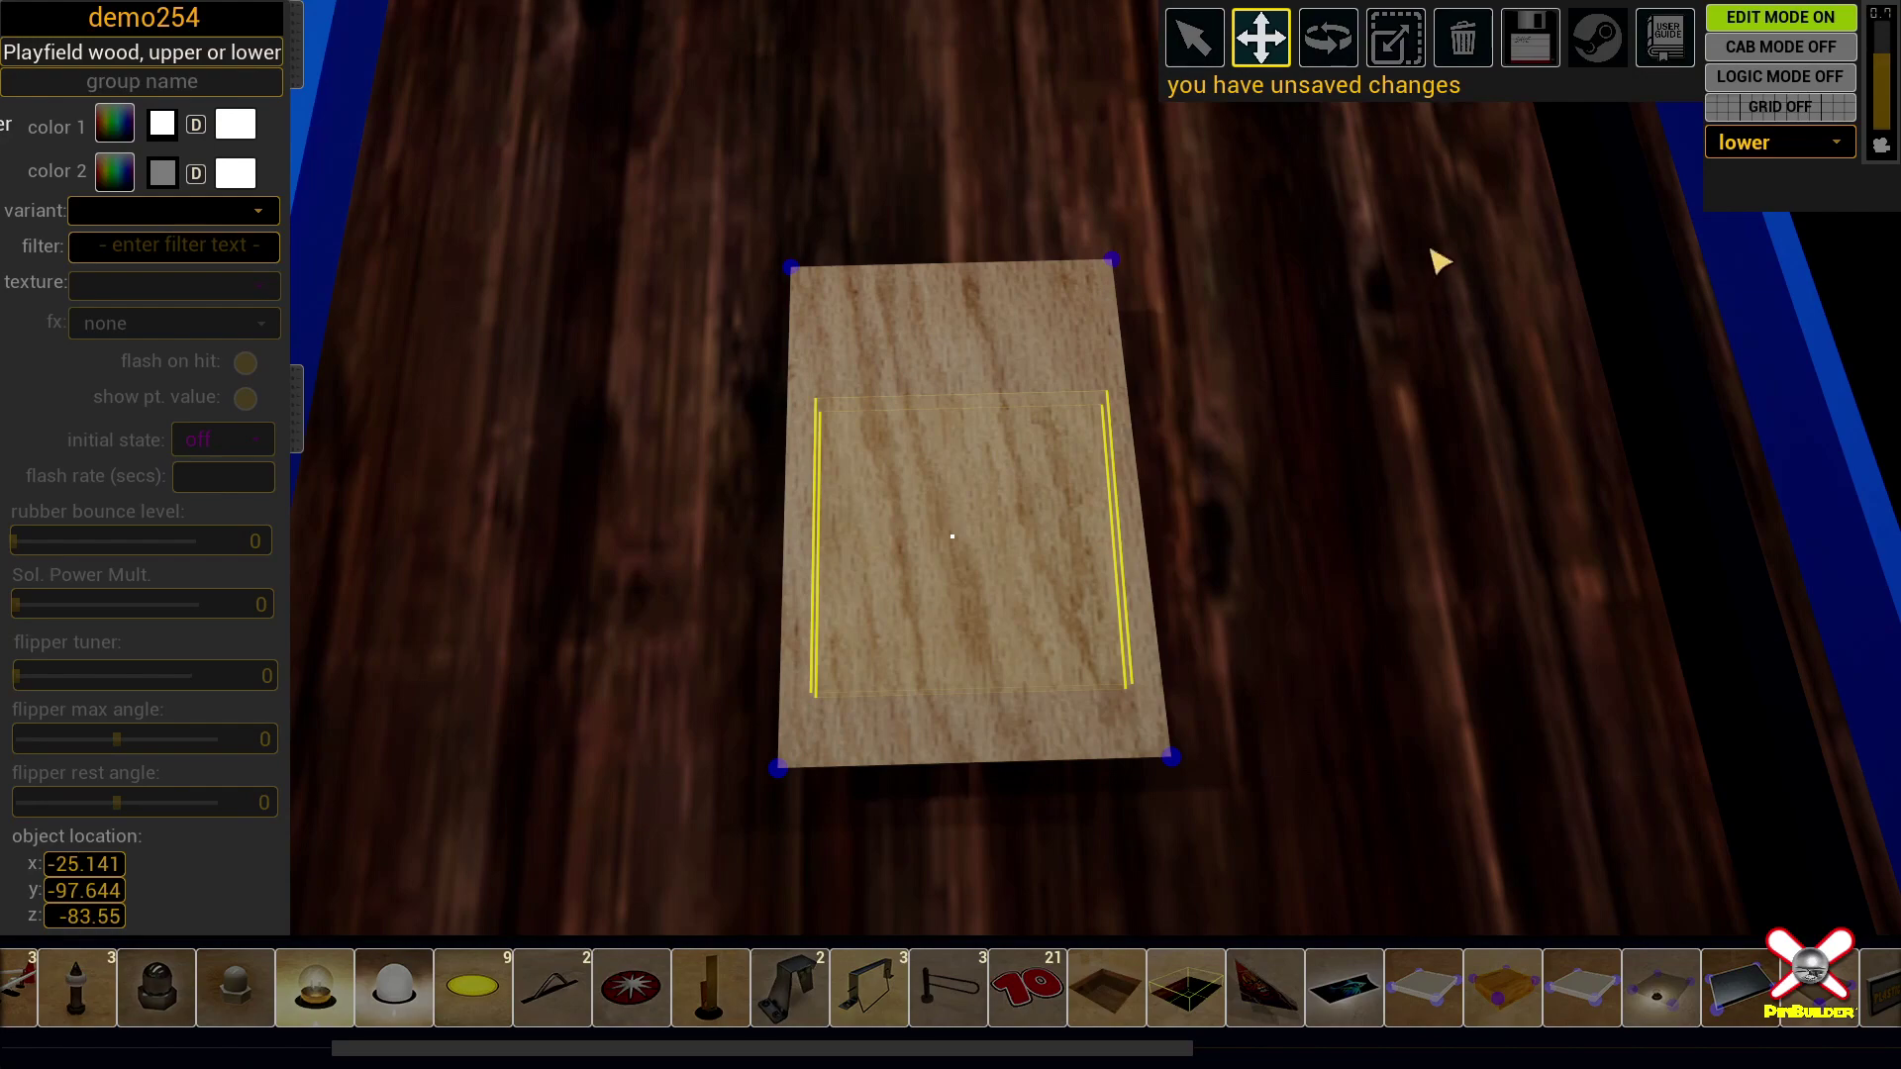
Step: Turn on the grid and line up the two far corners of the wood board with it
key("g")
right_click_drag(952, 536, 952, 802)
key("s")
right_click_drag(1359, 445, 1365, 456)
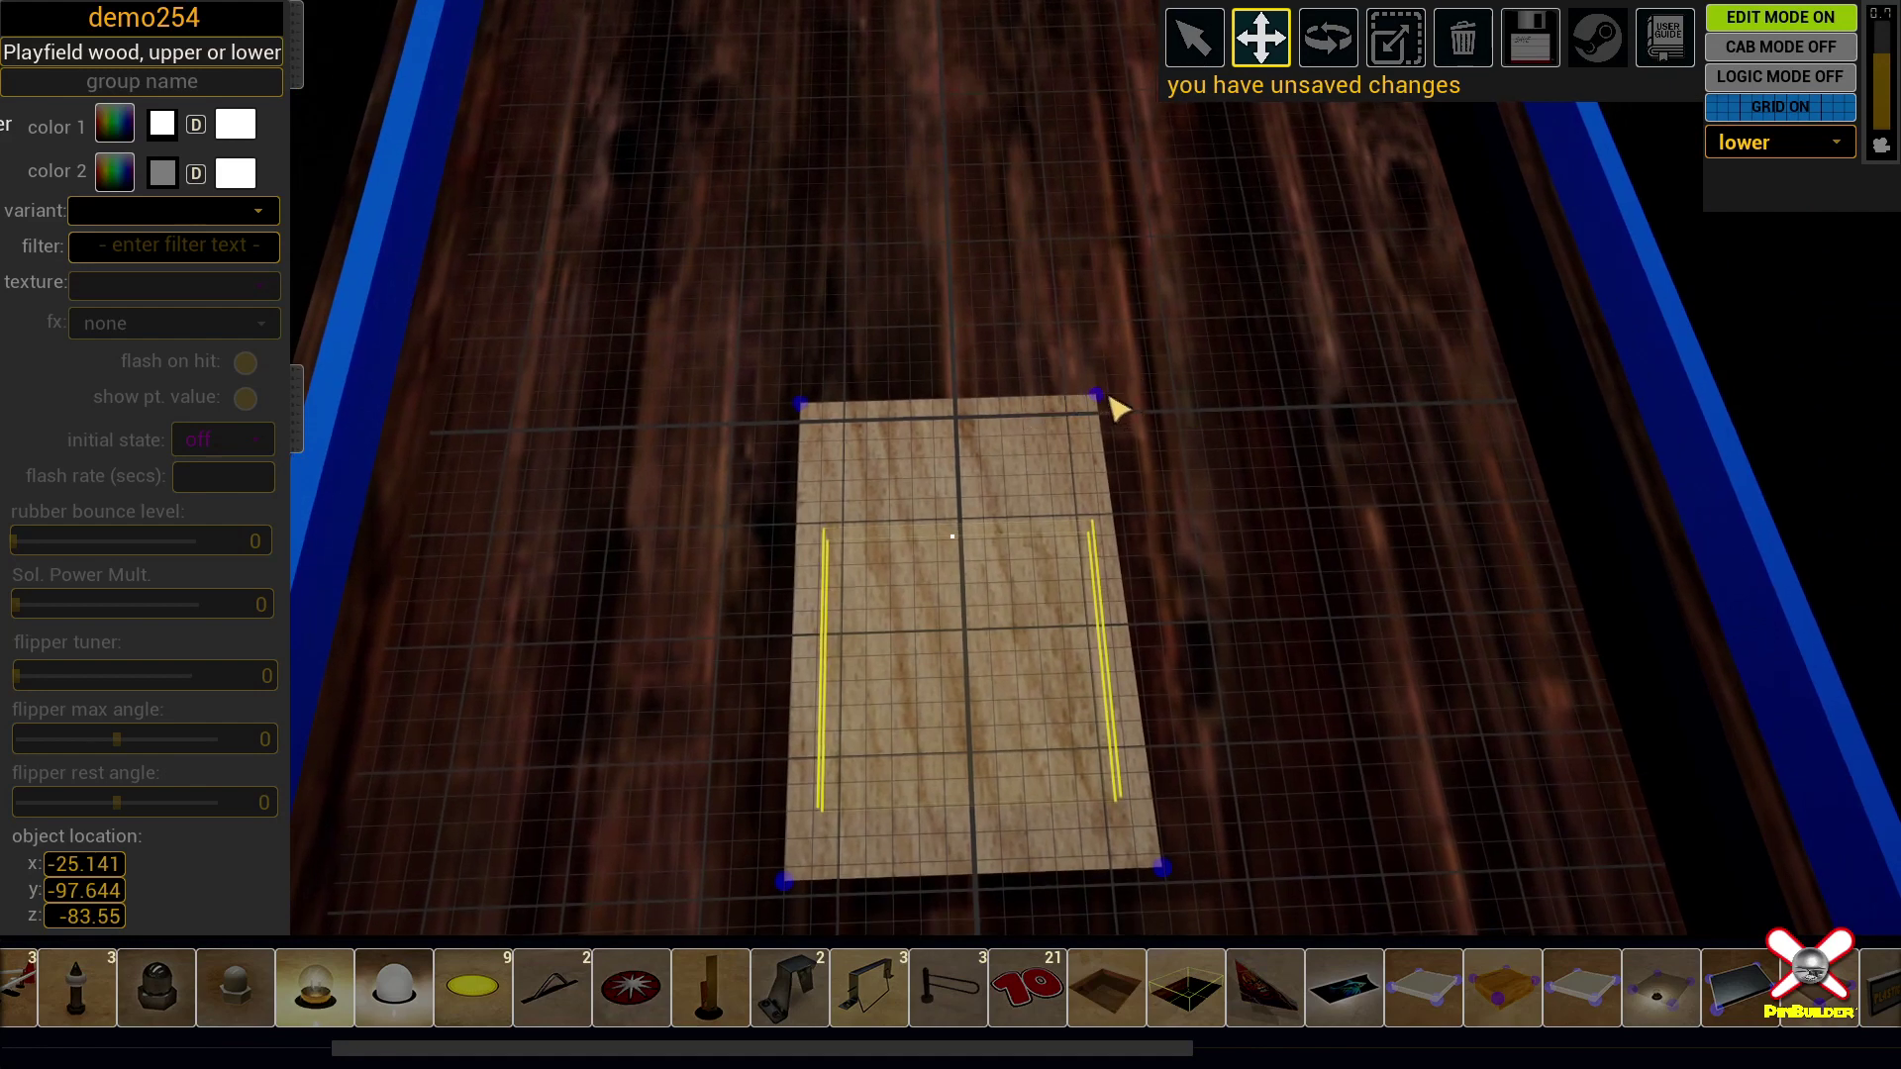
mouse_move(1096, 396)
left_mouse_down()
mouse_move(957, 398)
mouse_move(1098, 399)
left_mouse_up()
left_click_drag(800, 405, 800, 412)
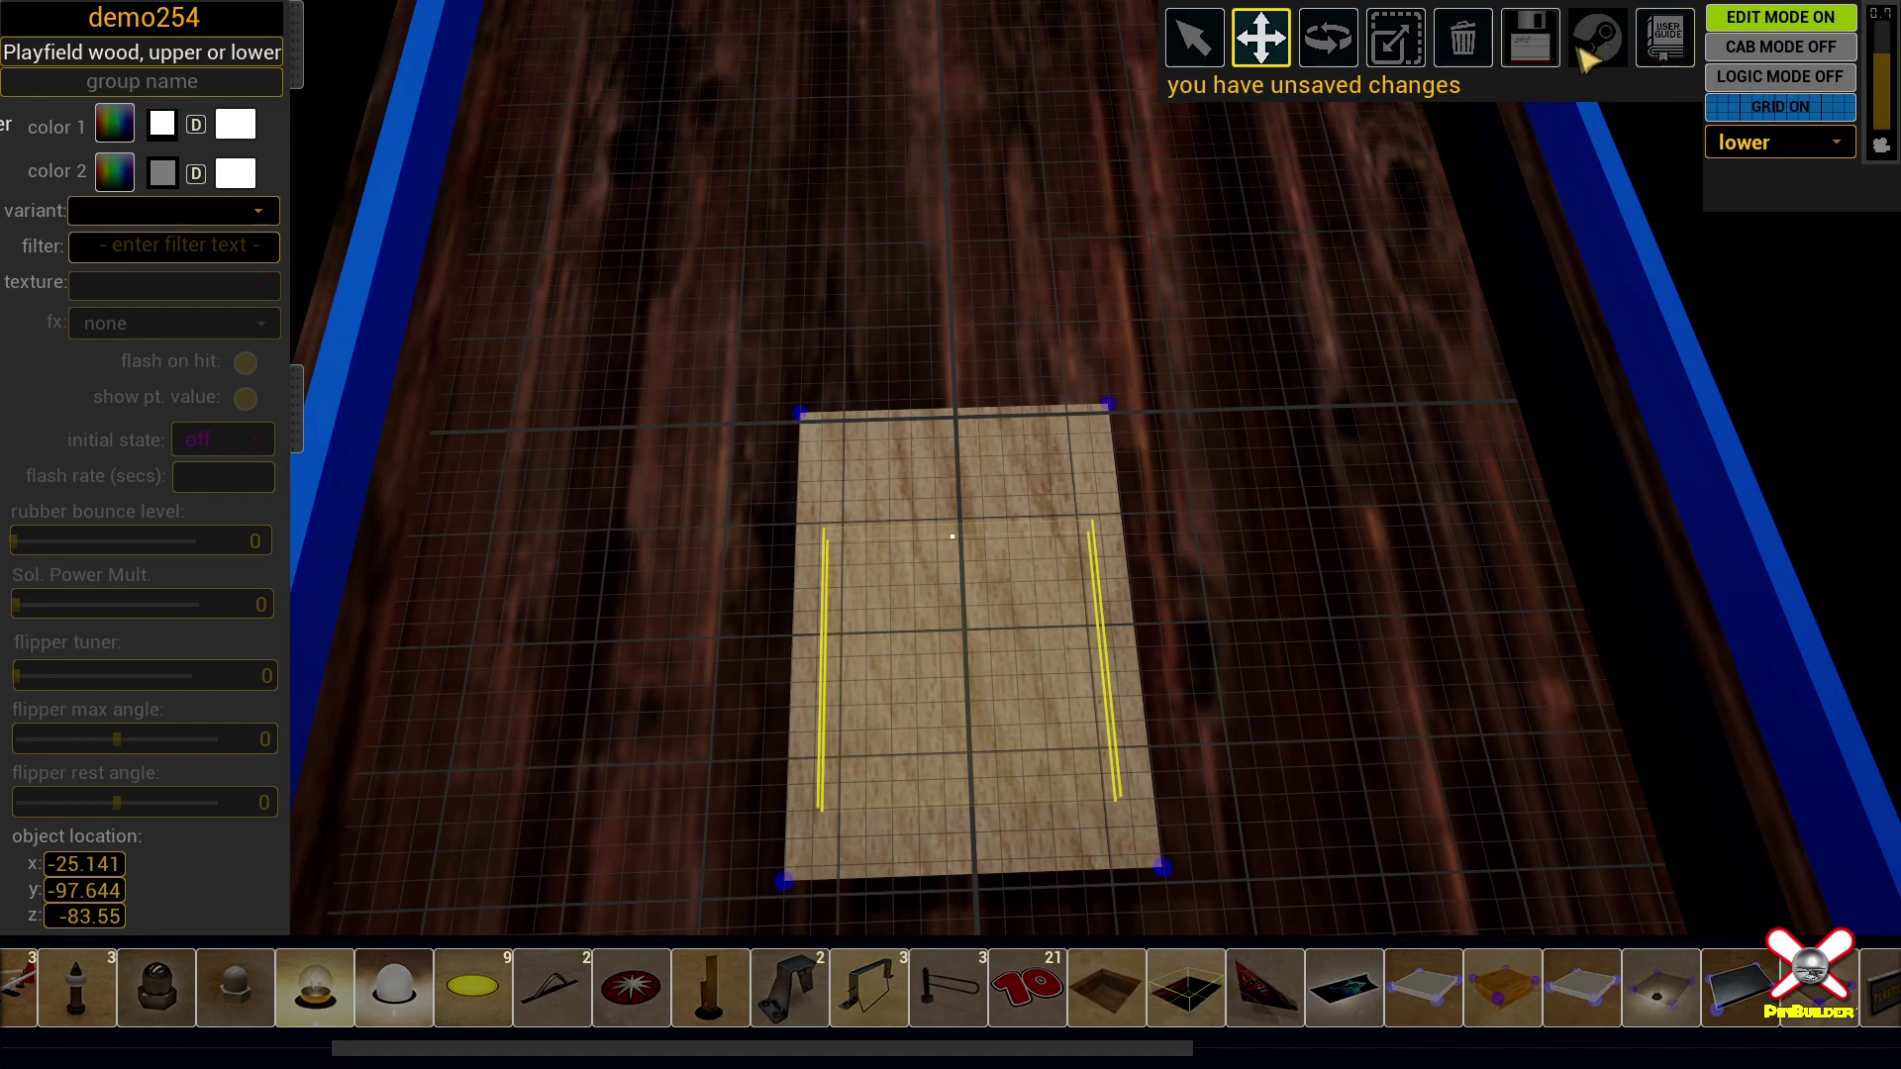
Step: Add a second Playfield wood piece and place it just beyond the far edge of the large board, keeping the board under the opening
left_click(1502, 987)
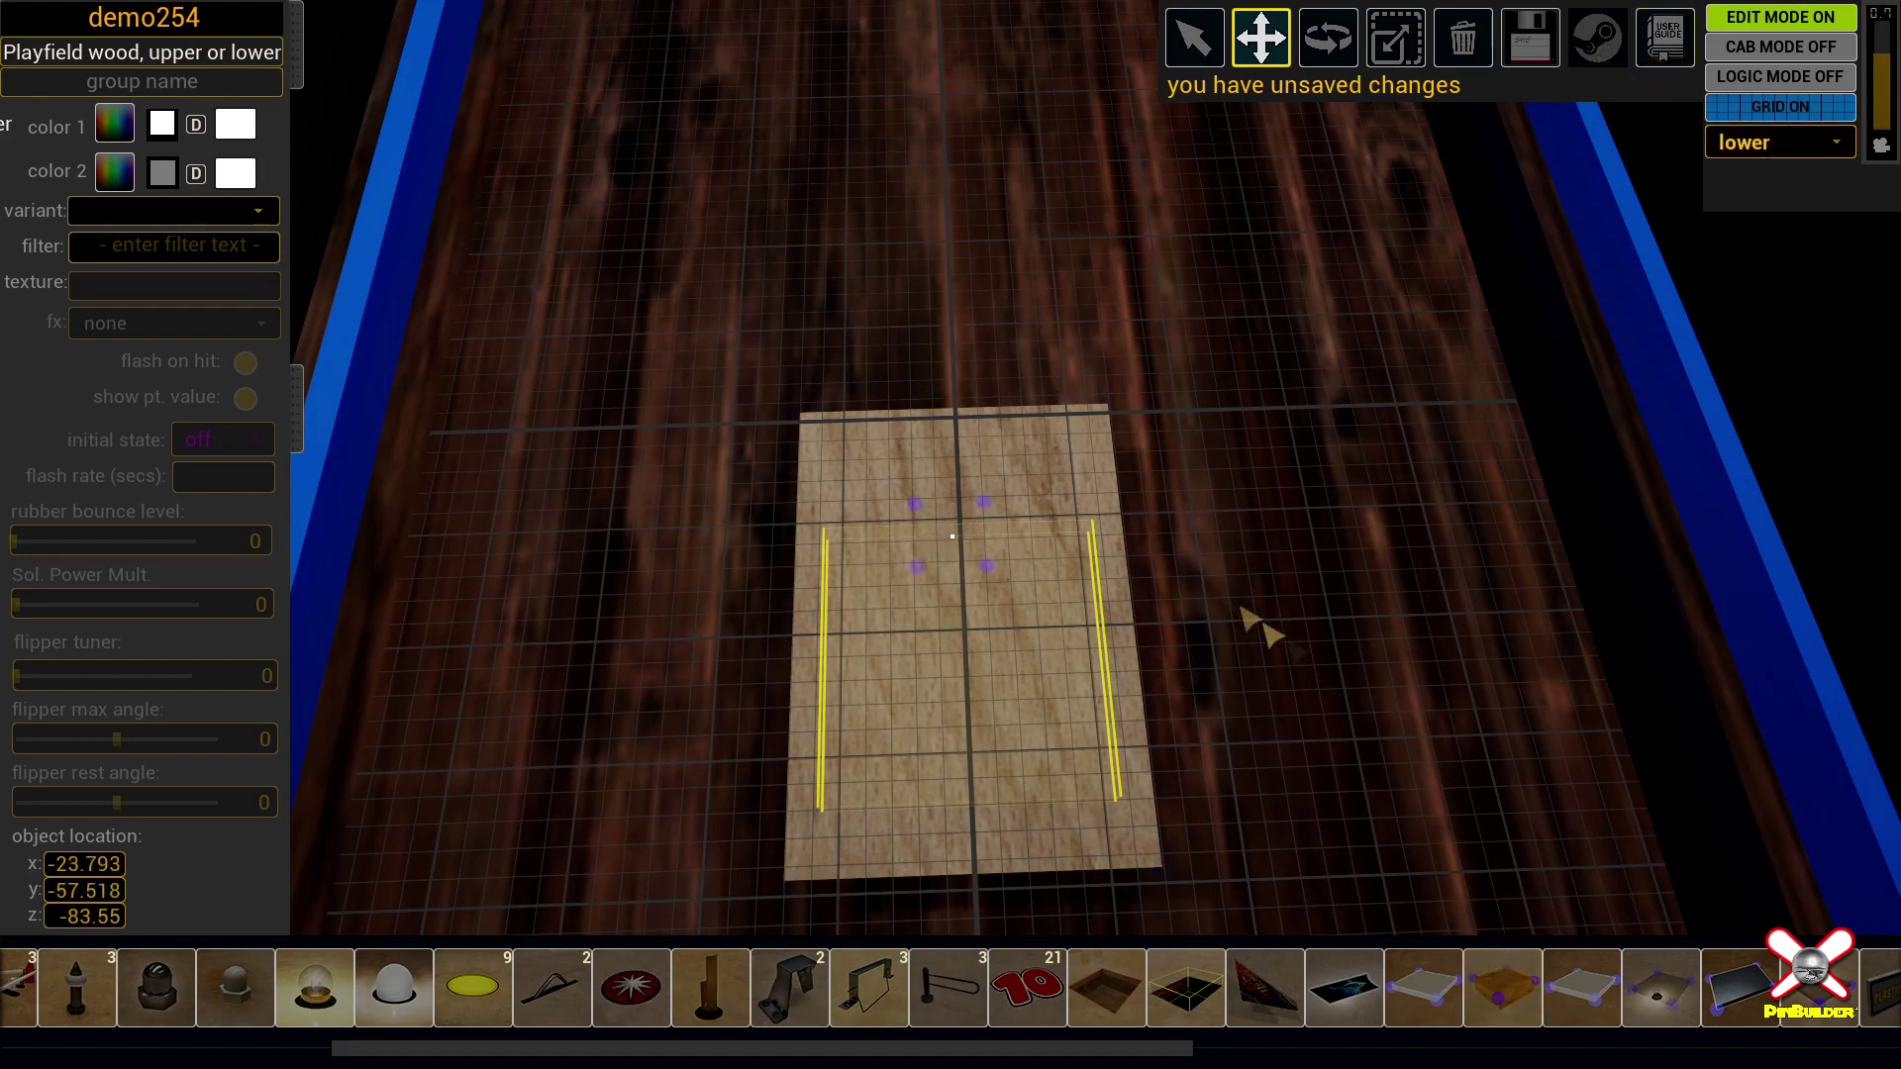
left_click_drag(946, 546, 929, 653)
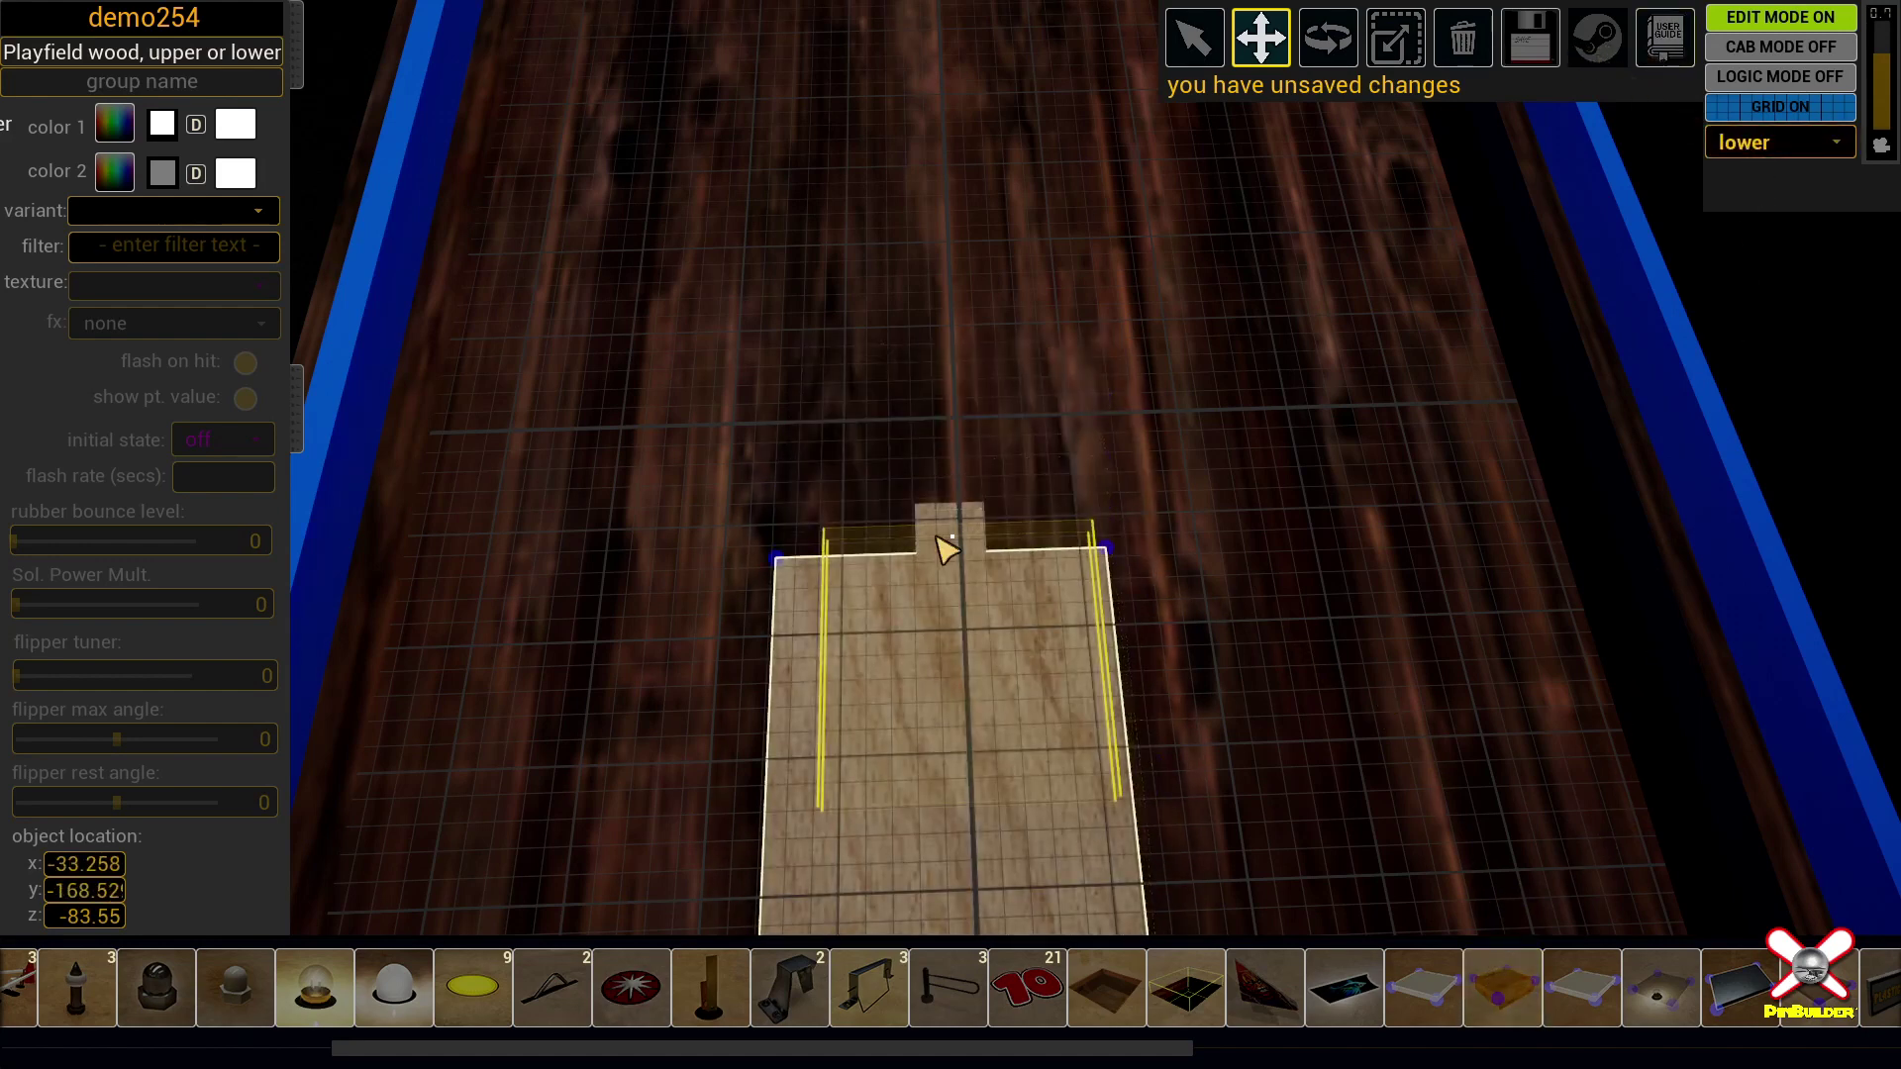
left_click_drag(950, 516, 923, 366)
left_click_drag(965, 896, 972, 773)
Step: Reshape the small wood piece into a tapered cap spanning the board's far edge, and turn the grid off
left_click_drag(903, 346, 1106, 418)
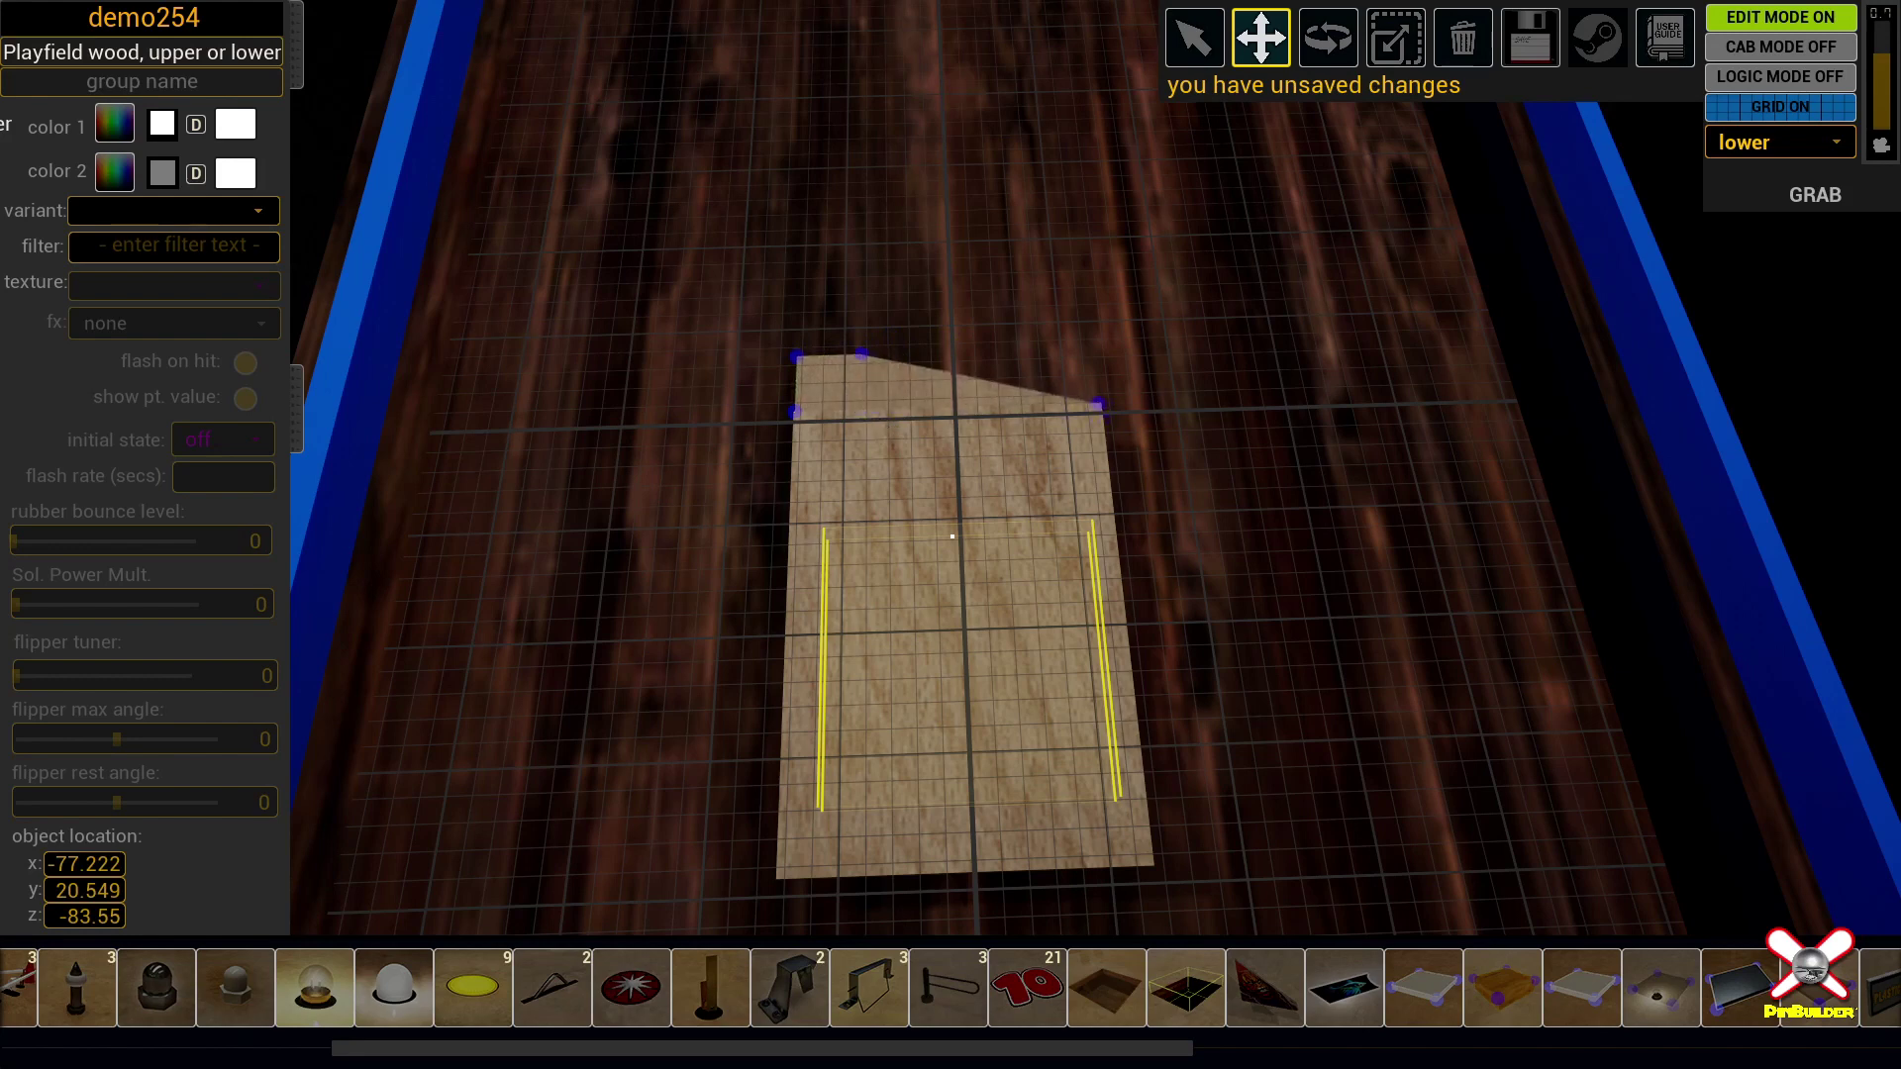
left_click_drag(865, 356, 977, 350)
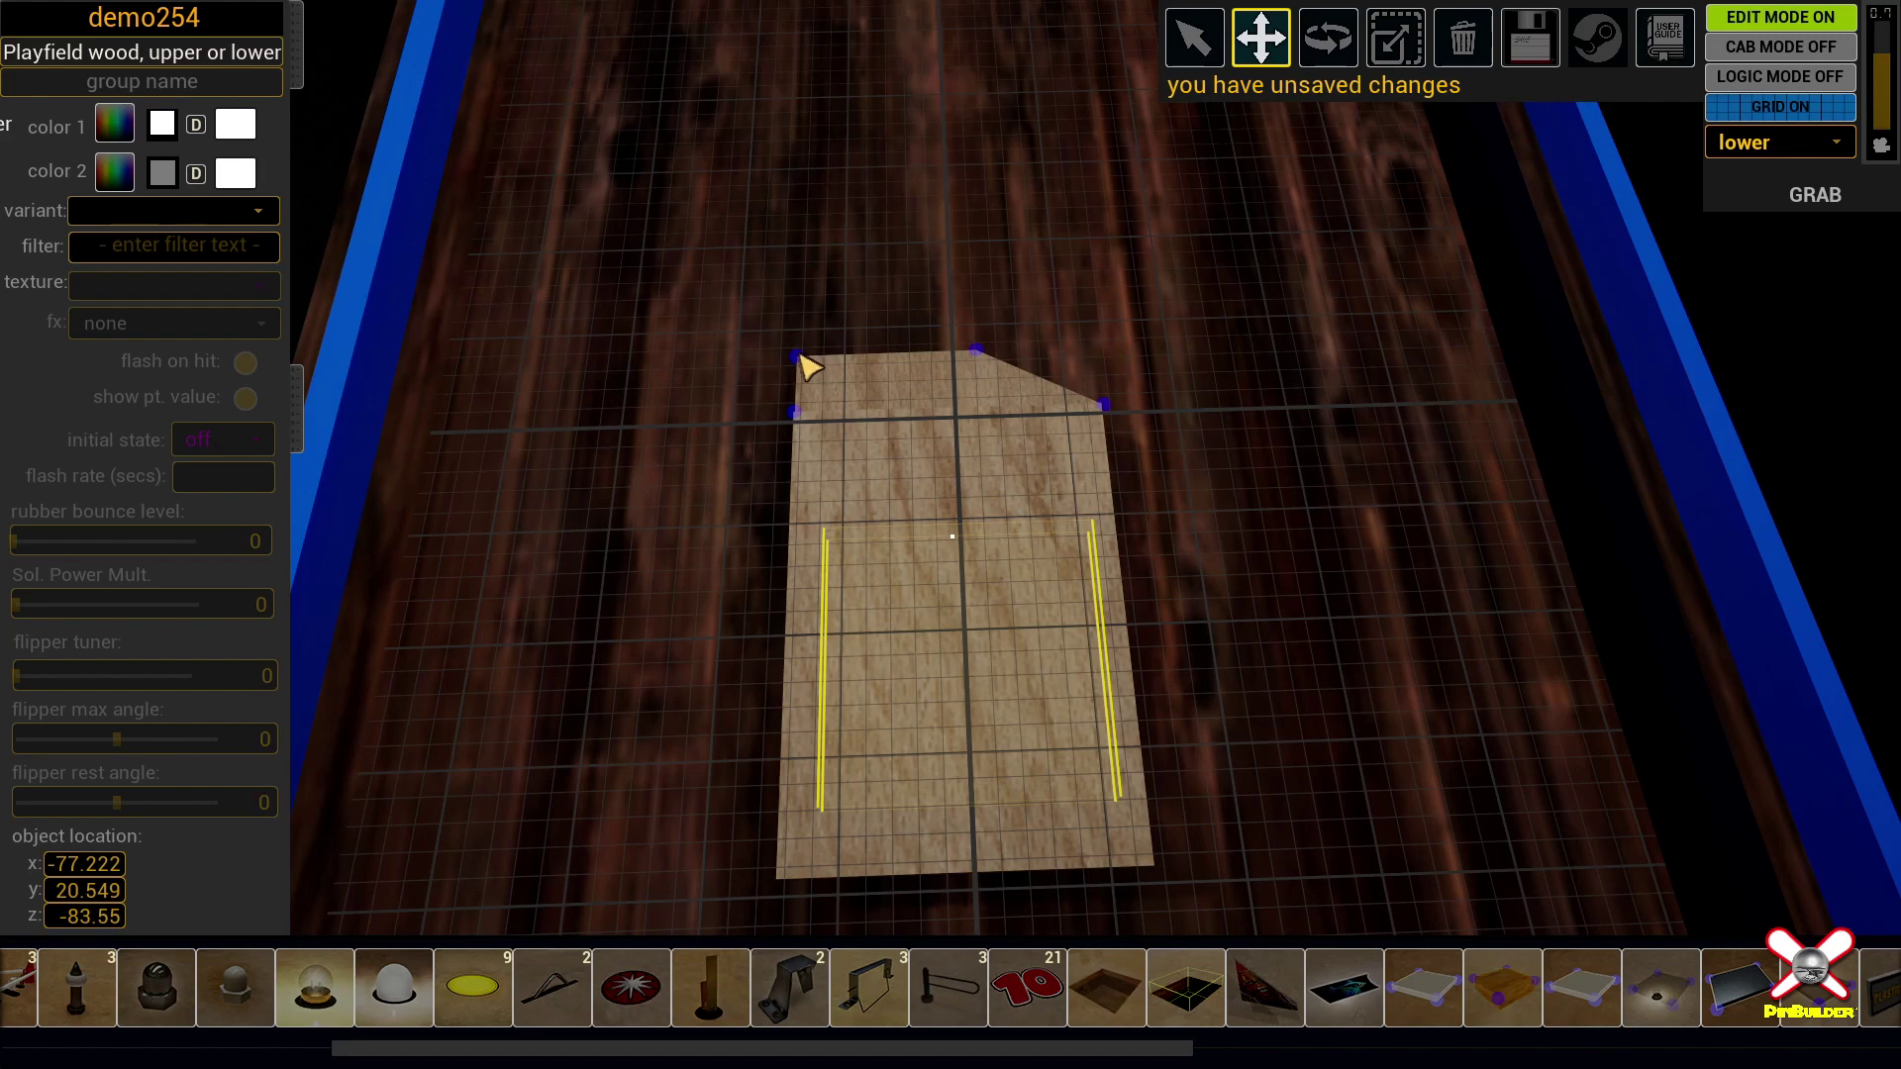
left_click_drag(798, 356, 913, 350)
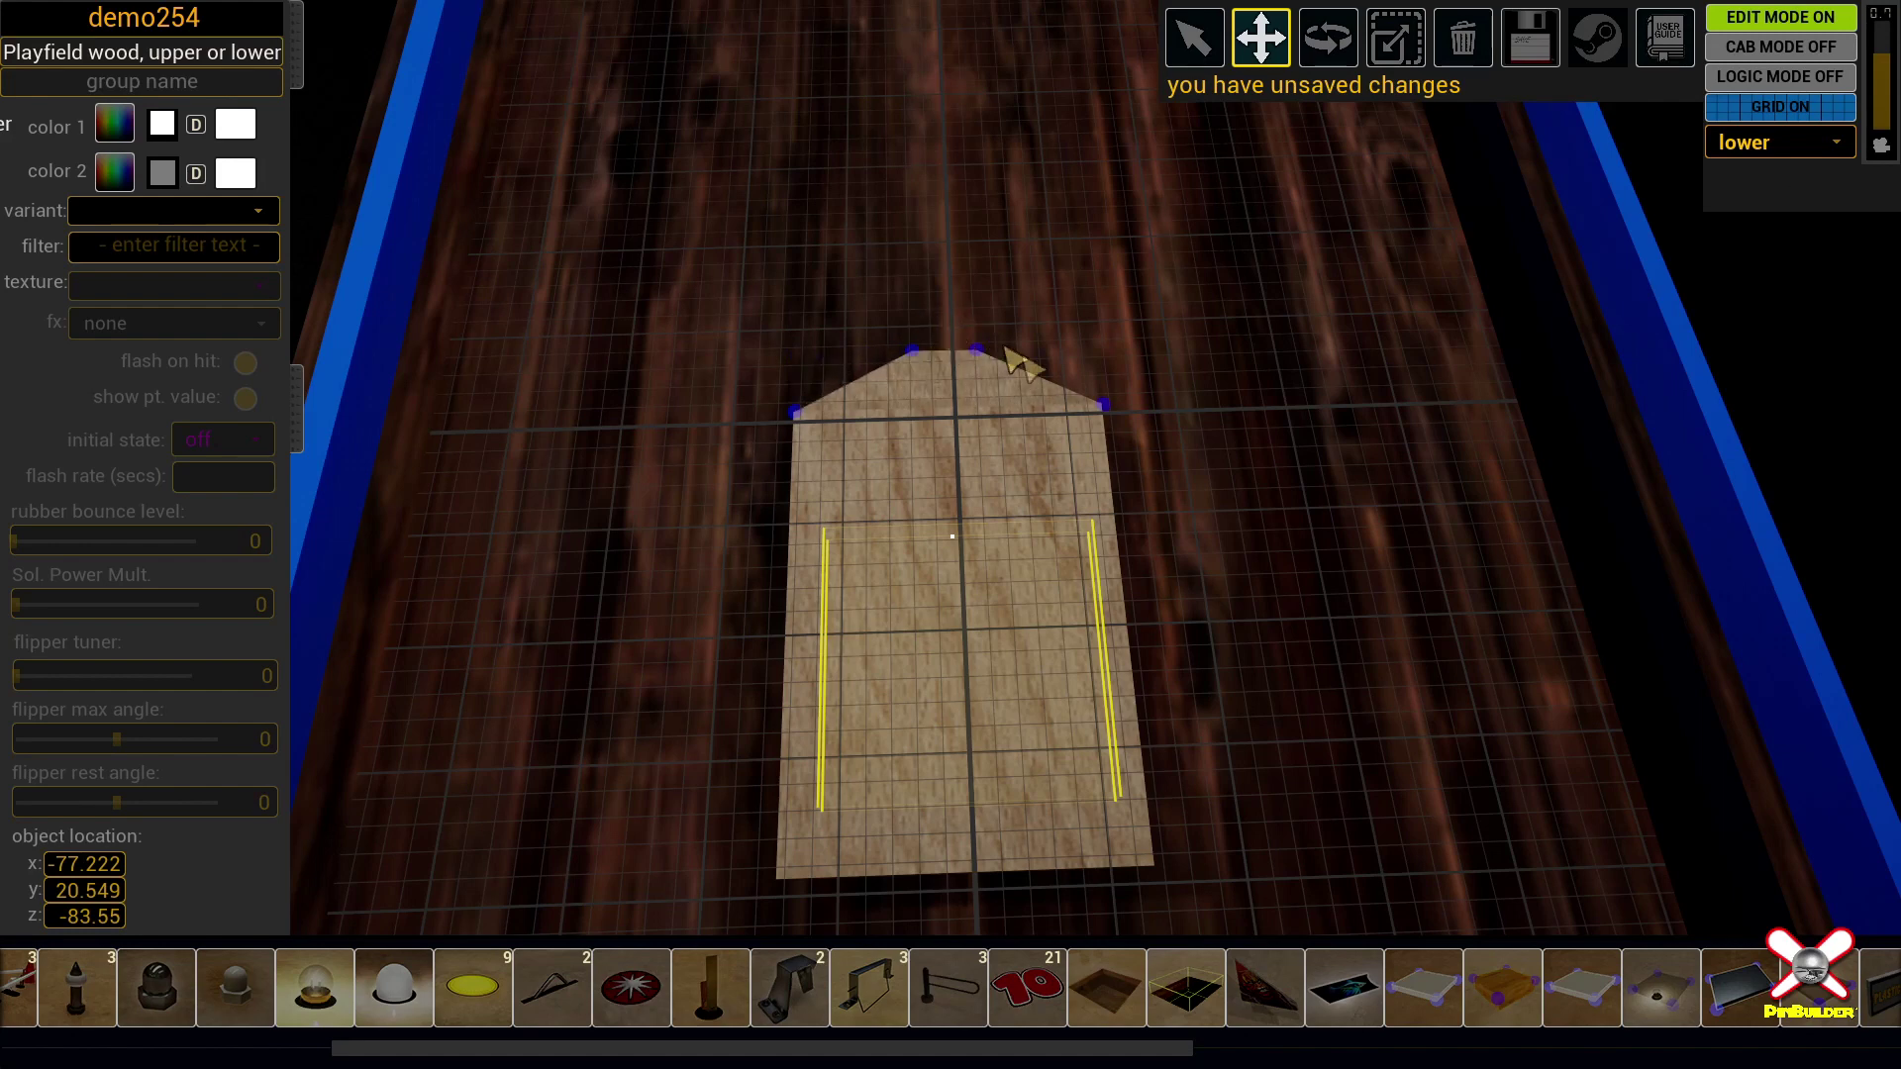
right_click_drag(1262, 525, 1262, 421)
key("g")
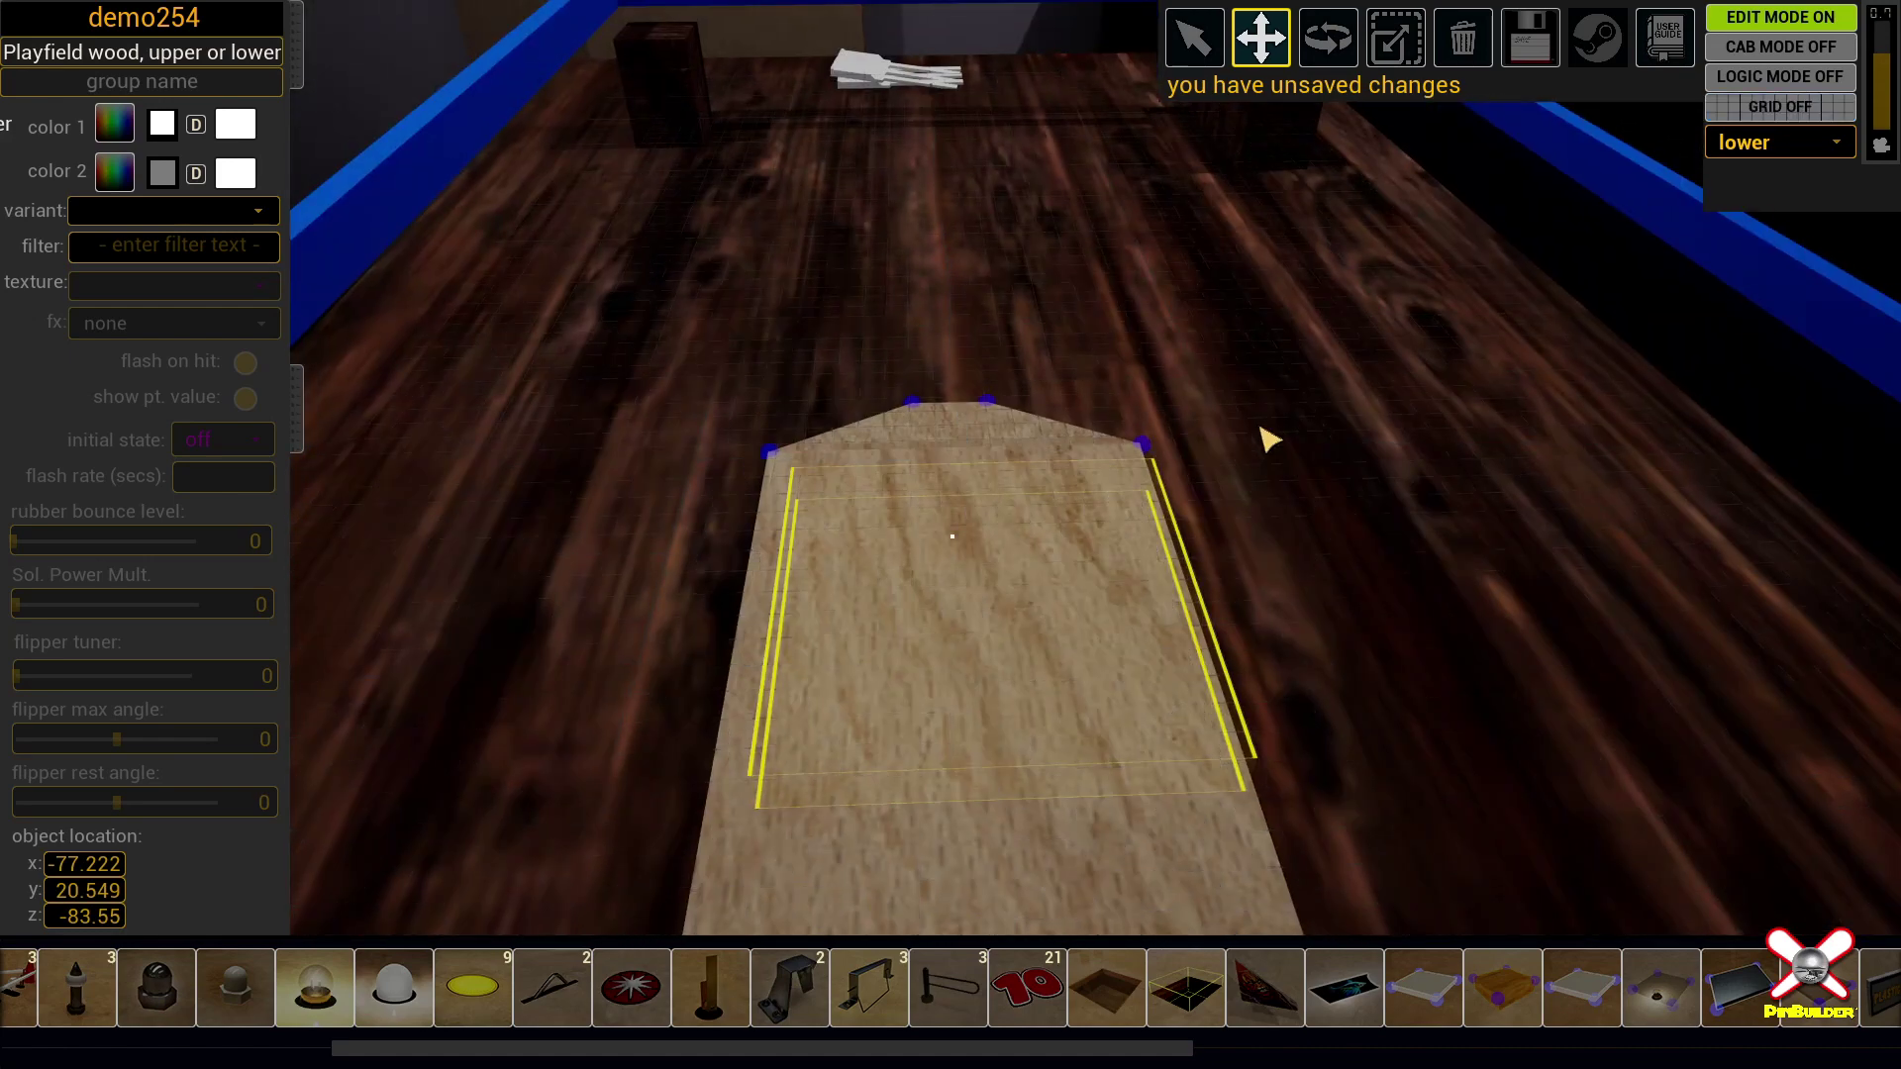
Step: Add a standard Kicker Hole to the lower playfield and move it to the far end, at about x -23.882, y 9.445
right_click_drag(1586, 352, 1612, 498)
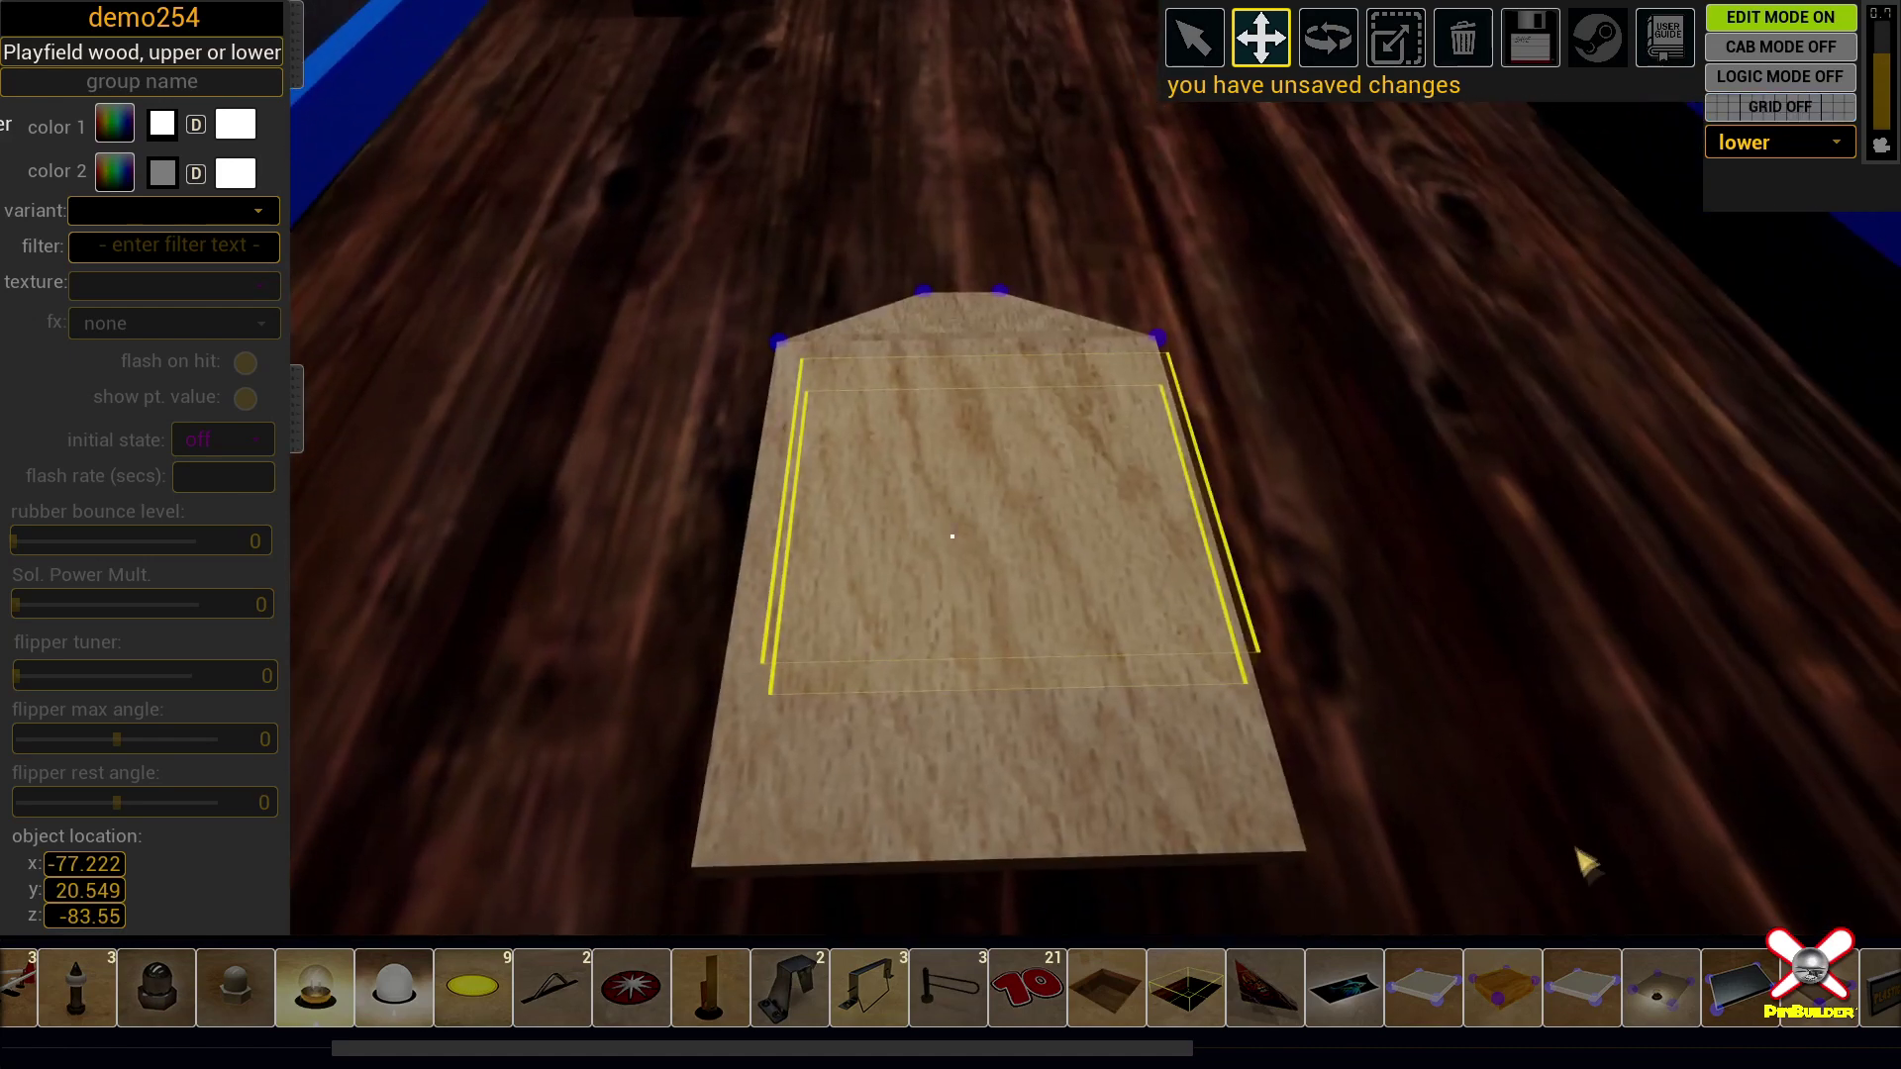
scroll(1257, 1005, "down", 6)
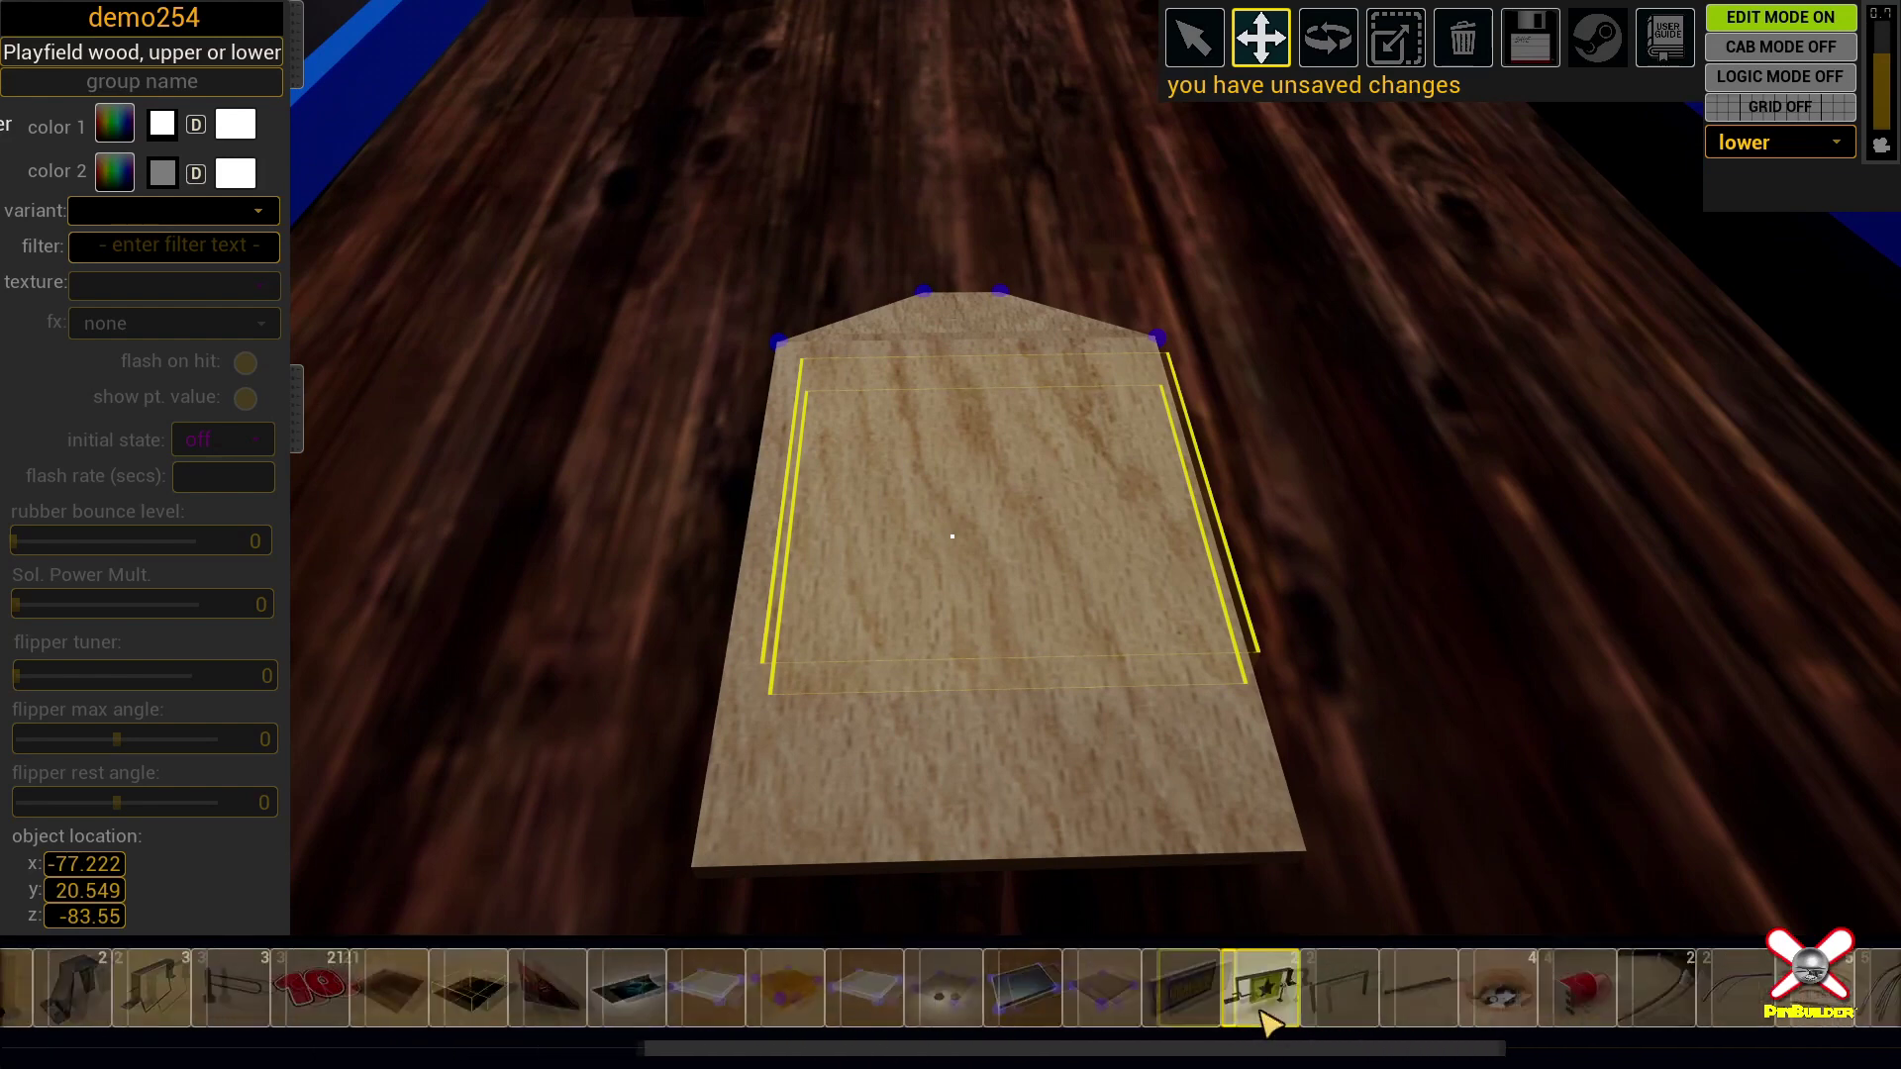
left_click(1253, 1000)
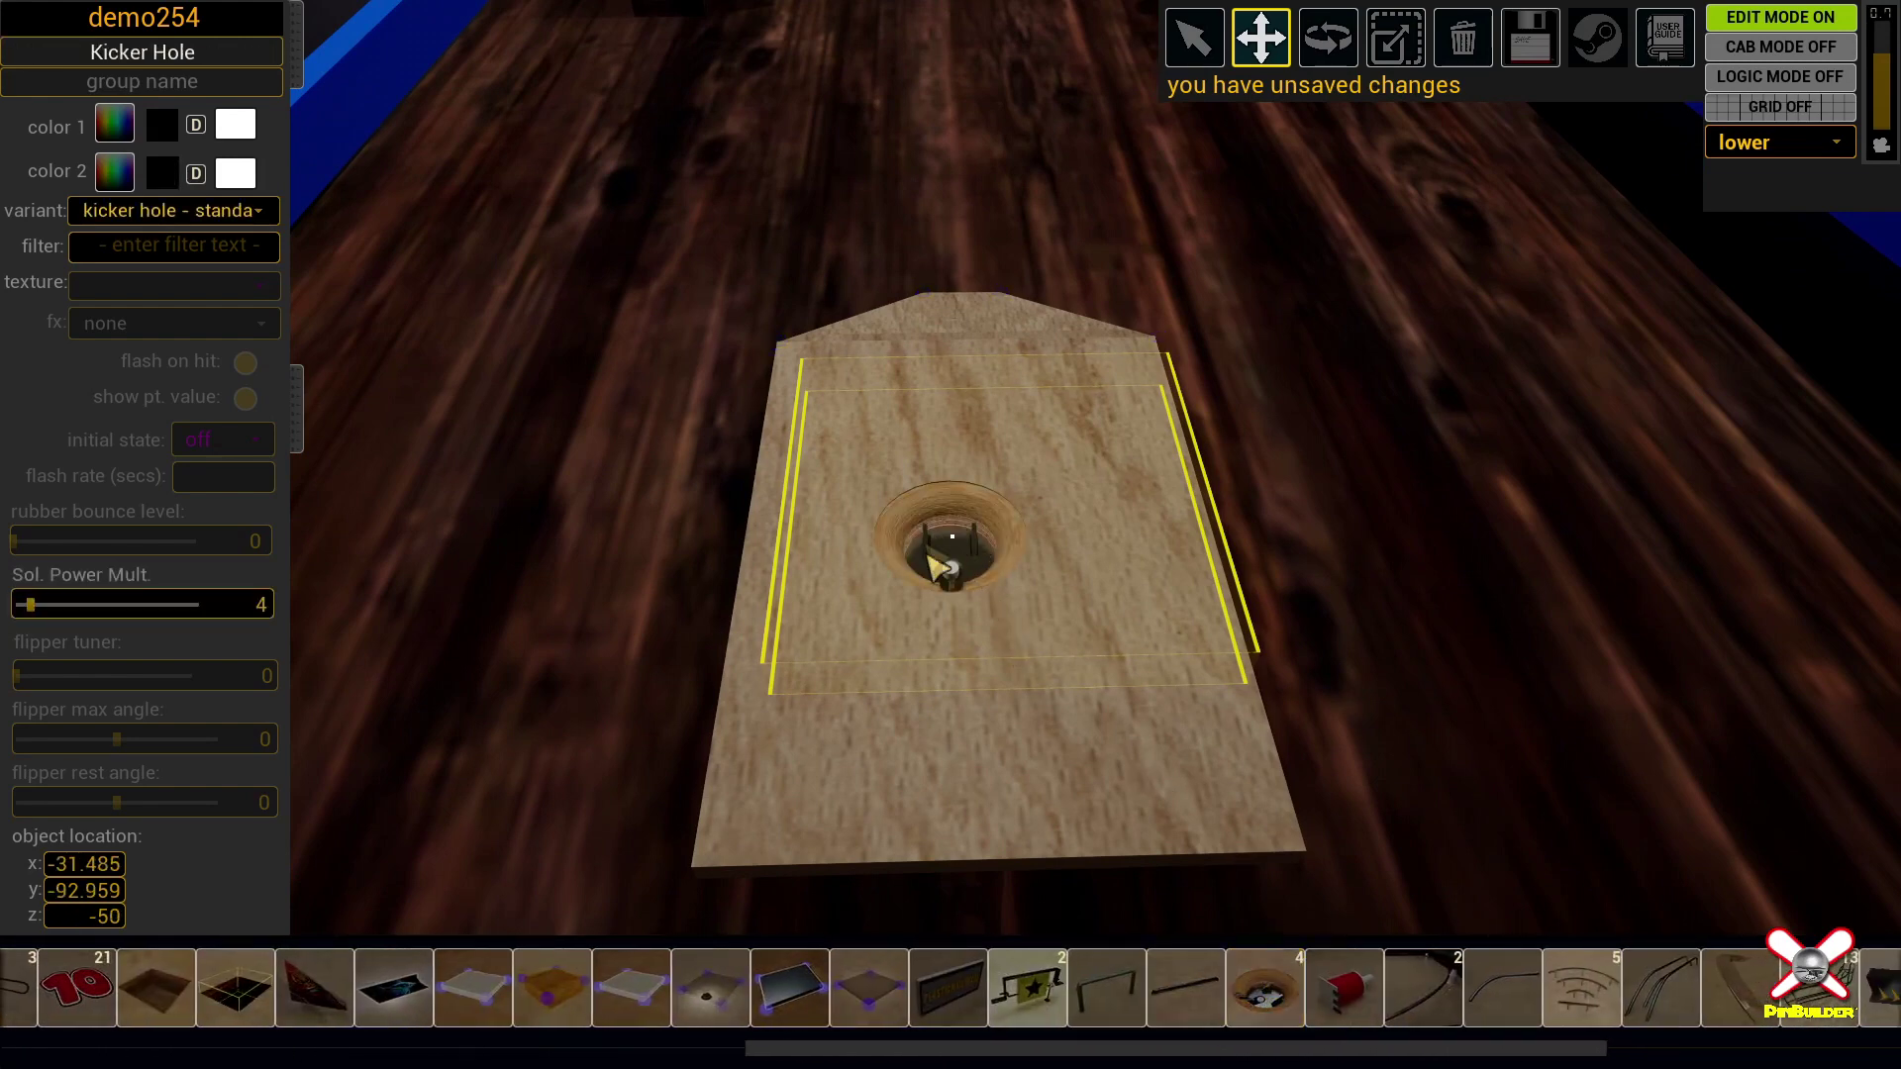
left_click_drag(965, 540, 1038, 699)
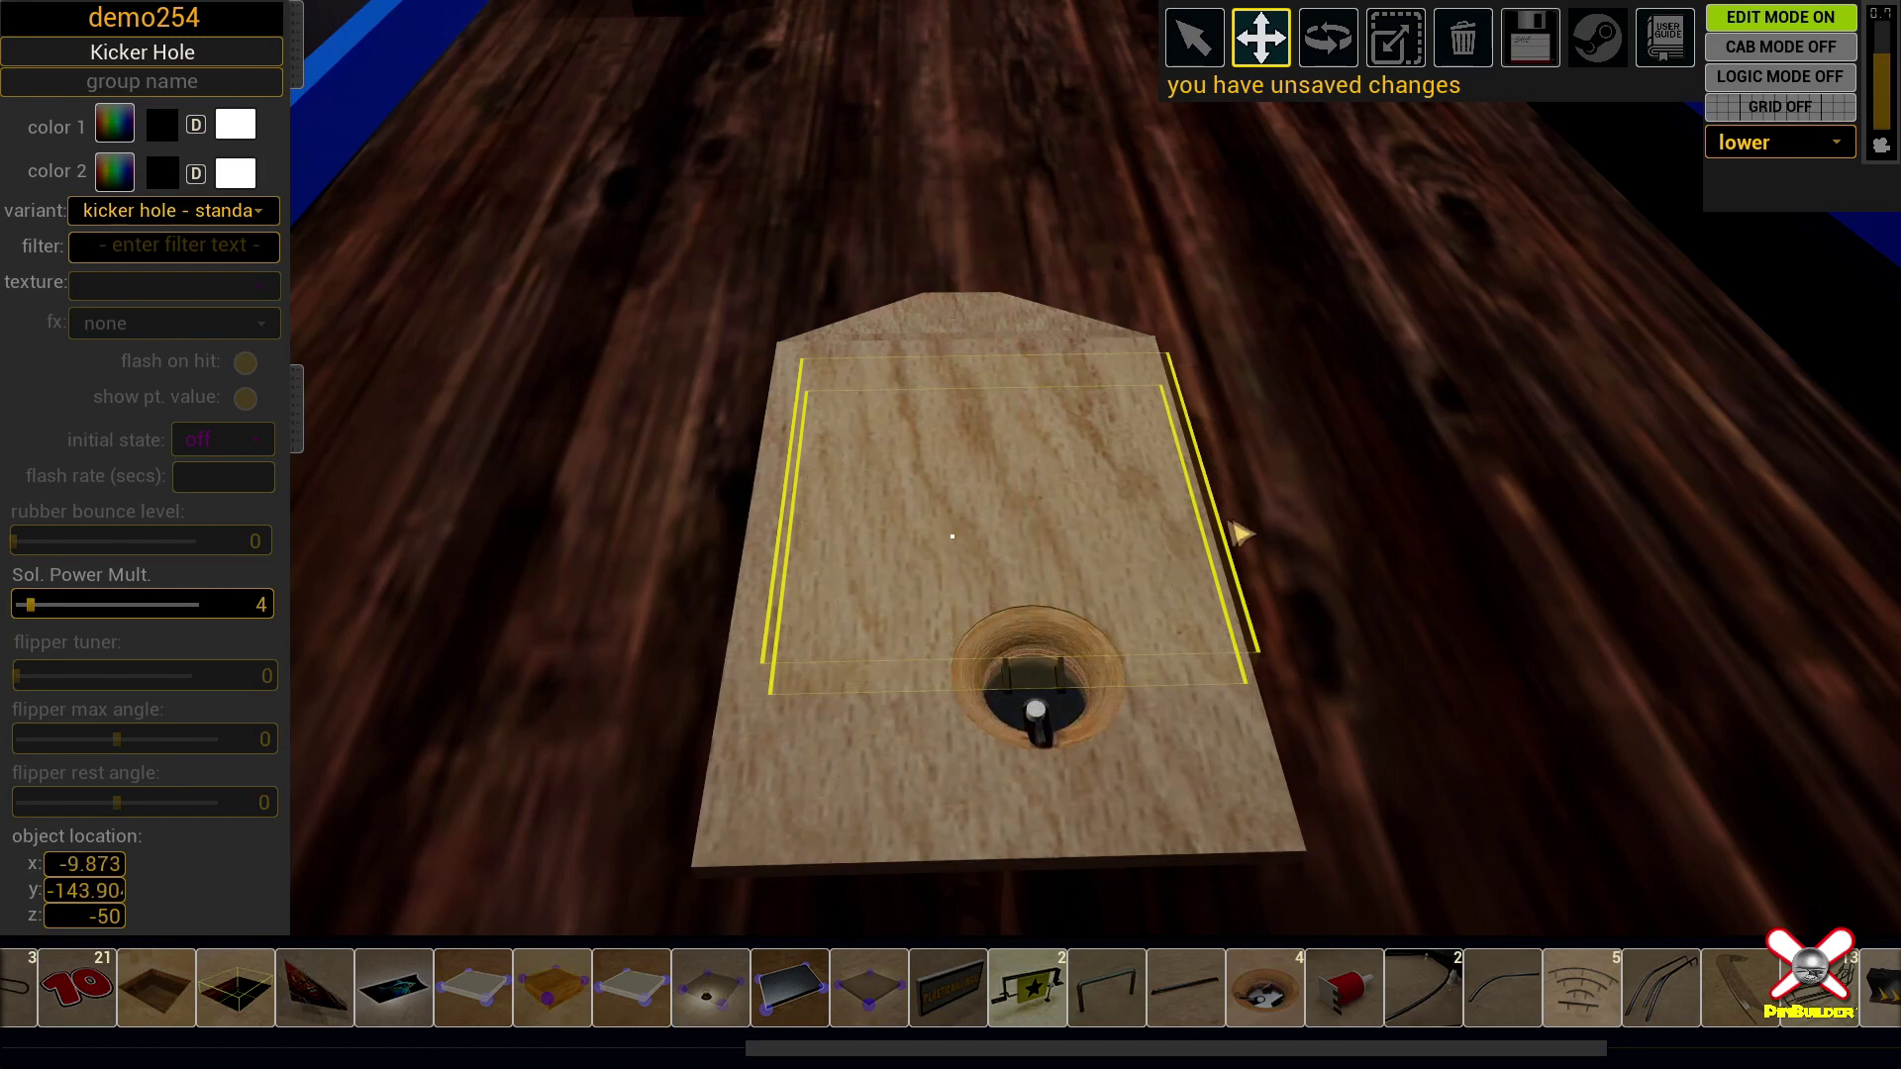
left_click_drag(1052, 706, 991, 366)
Step: Center the kicker hole within the tapered end of the board, at about x -23.833, y 14.065
mouse_move(1020, 419)
right_mouse_down()
mouse_move(1020, 461)
mouse_move(1020, 401)
mouse_move(1022, 435)
right_mouse_up()
key("w")
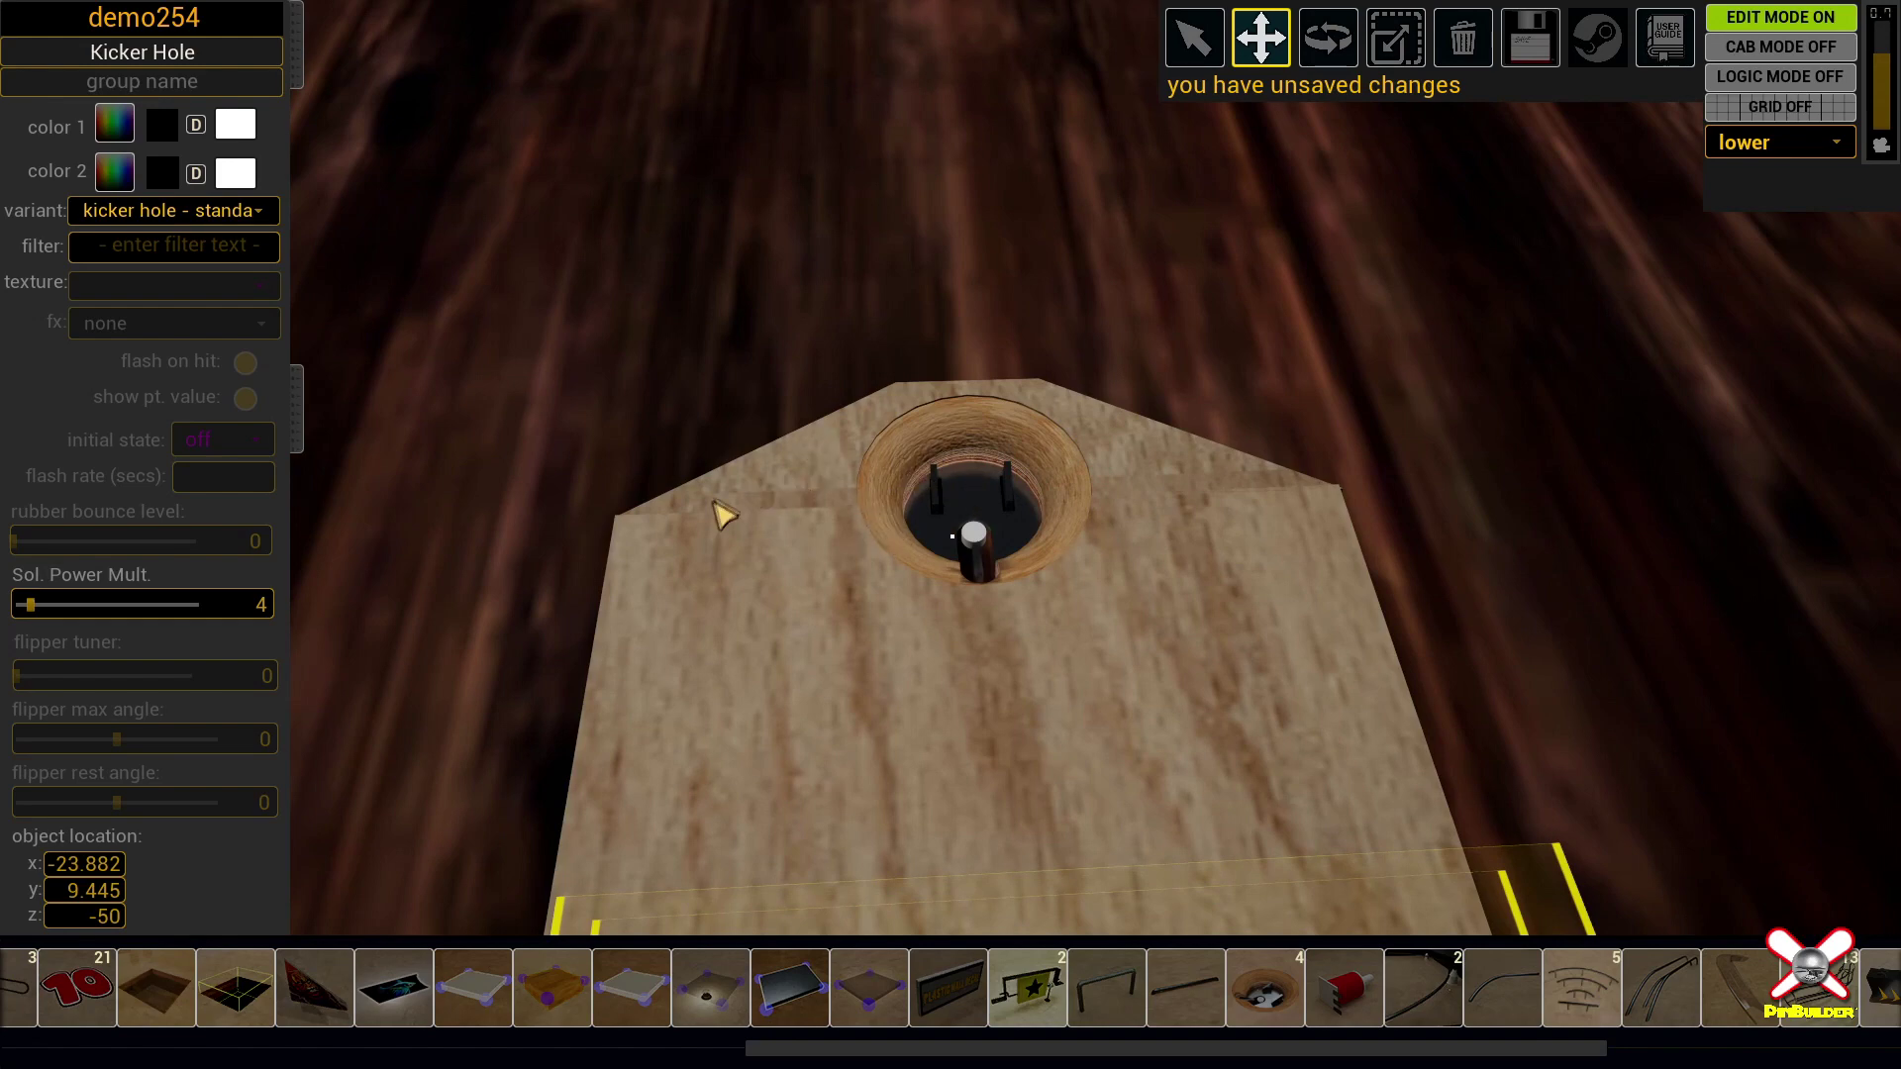
mouse_move(1056, 487)
left_mouse_down()
mouse_move(1050, 466)
mouse_move(1079, 495)
mouse_move(1035, 467)
left_mouse_up()
key("a")
right_click_drag(1027, 459, 1210, 449)
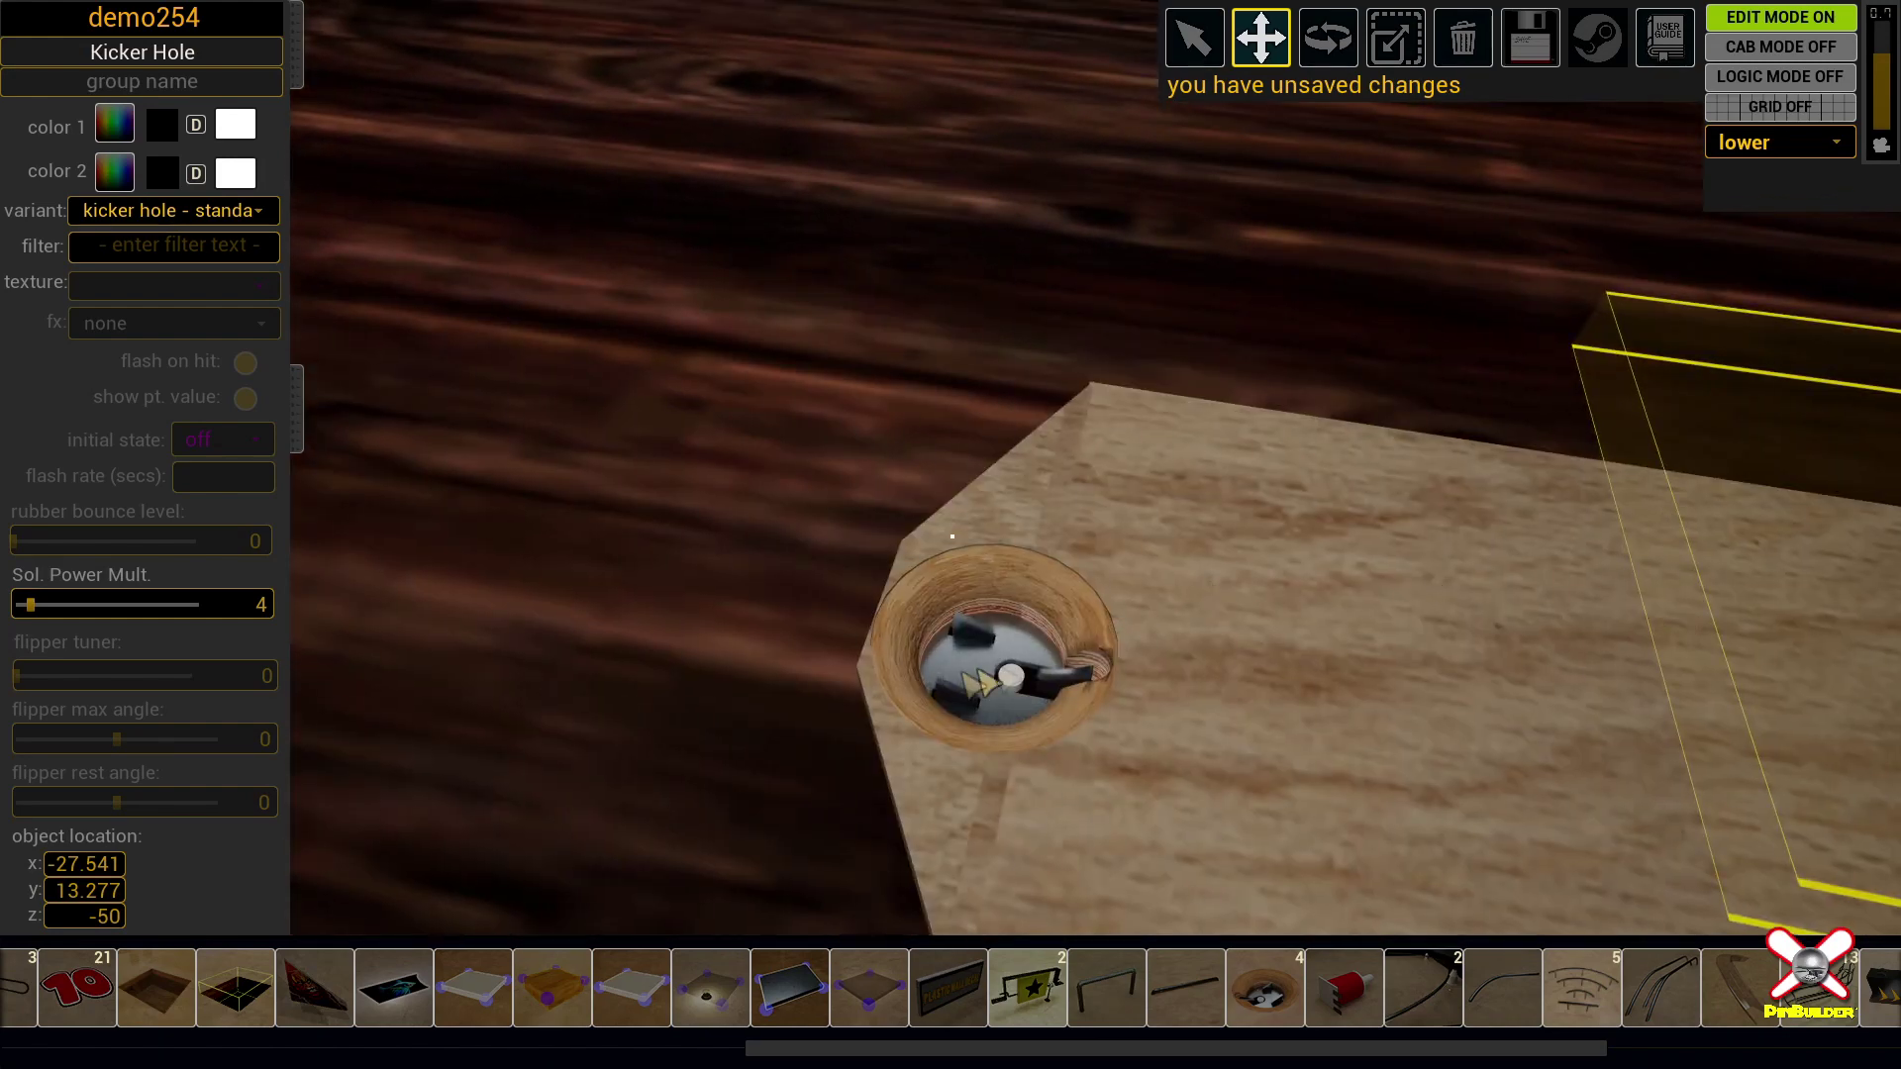
left_click_drag(993, 649, 1006, 646)
right_click_drag(1006, 646, 960, 604)
right_click_drag(952, 537, 584, 492)
left_click_drag(870, 448, 917, 447)
right_click_drag(958, 519, 953, 537)
Step: Add a Guide Wire and stretch it across the full width of the board's near edge
left_click(1106, 987)
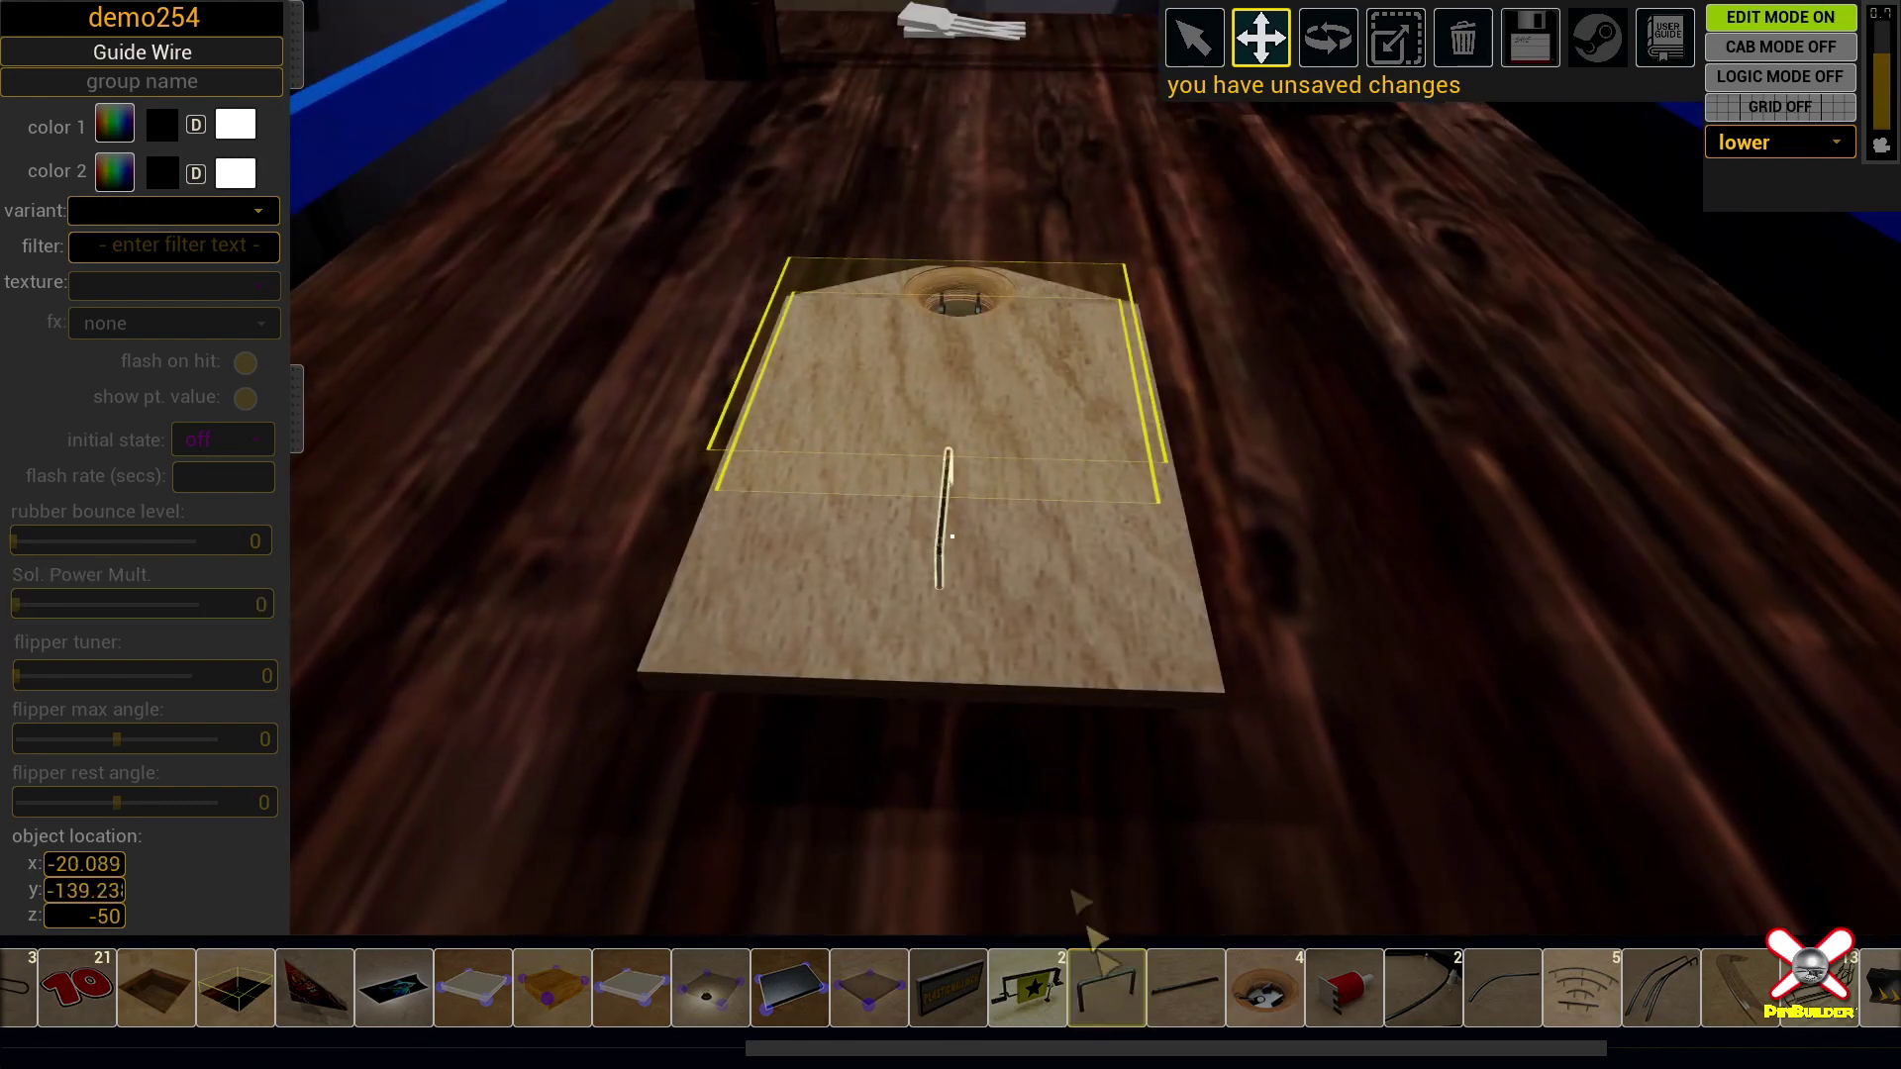
left_click_drag(946, 560, 661, 667)
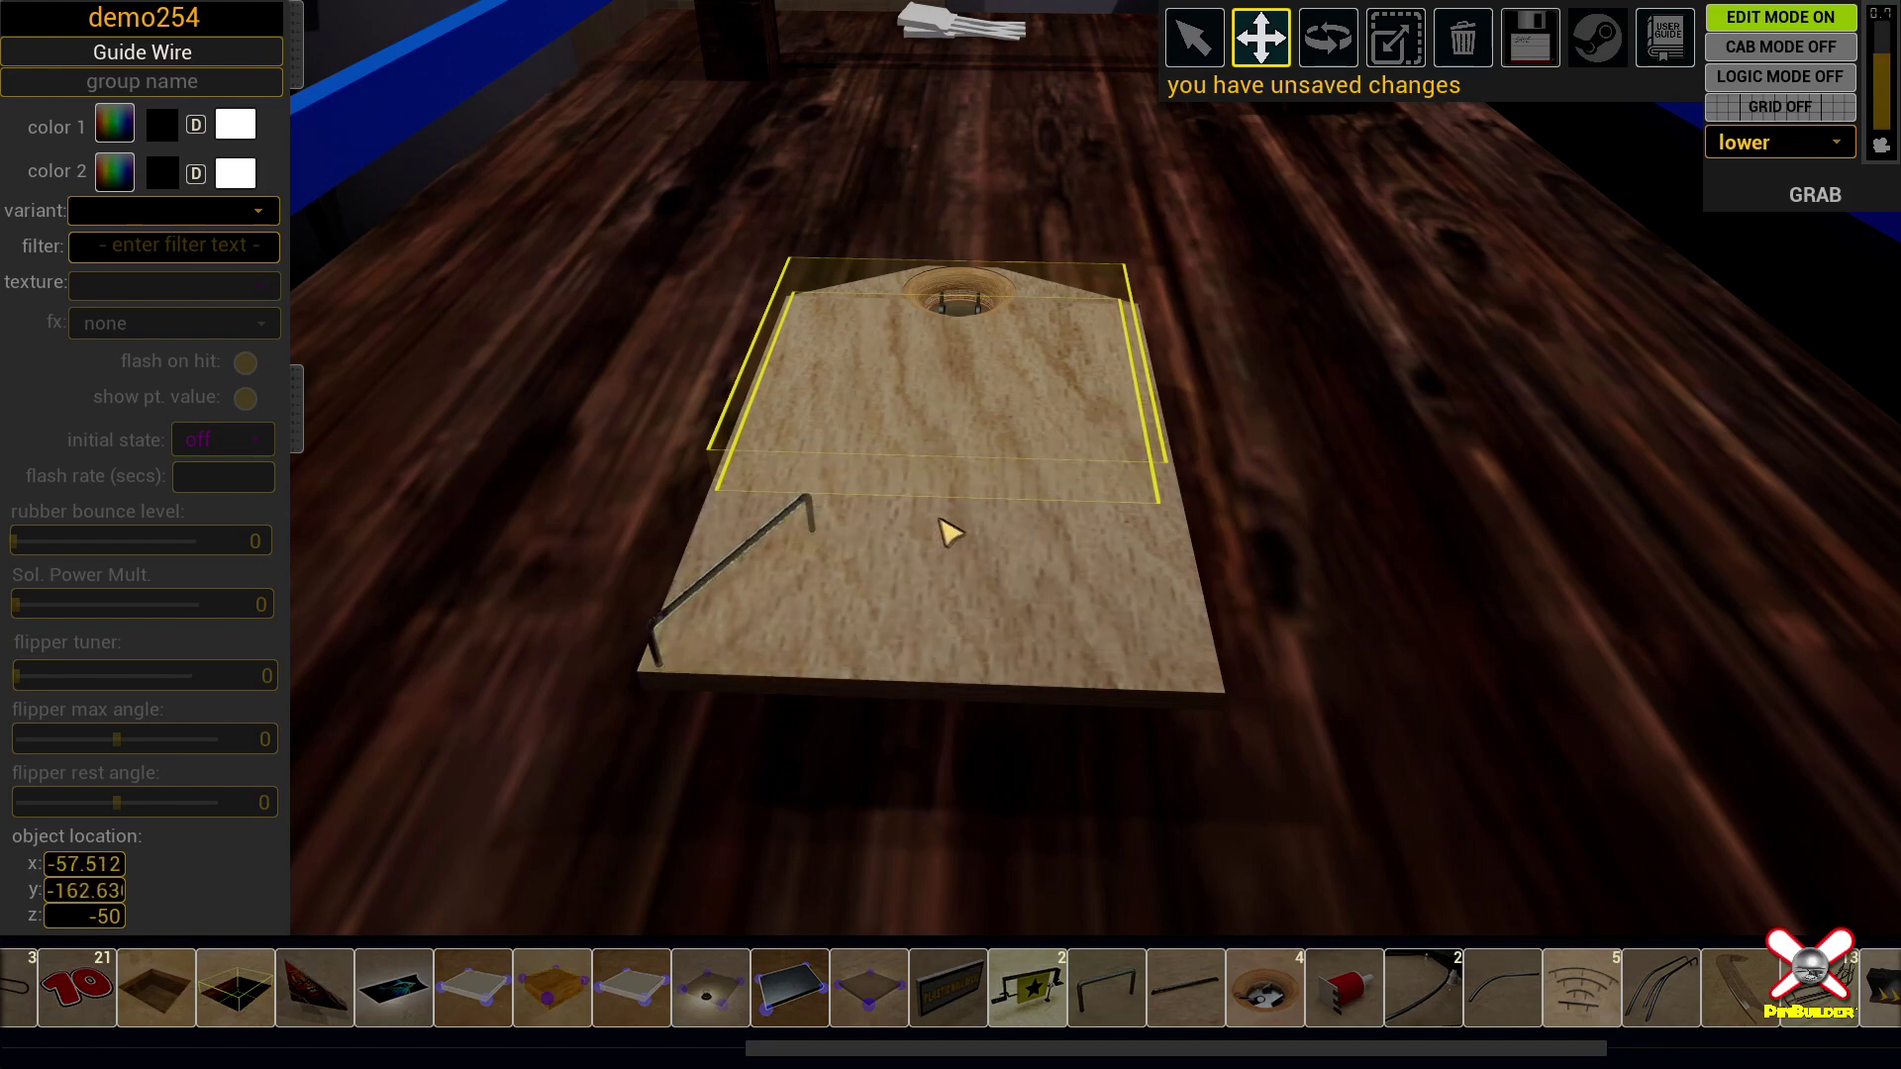
left_click_drag(809, 500, 1218, 649)
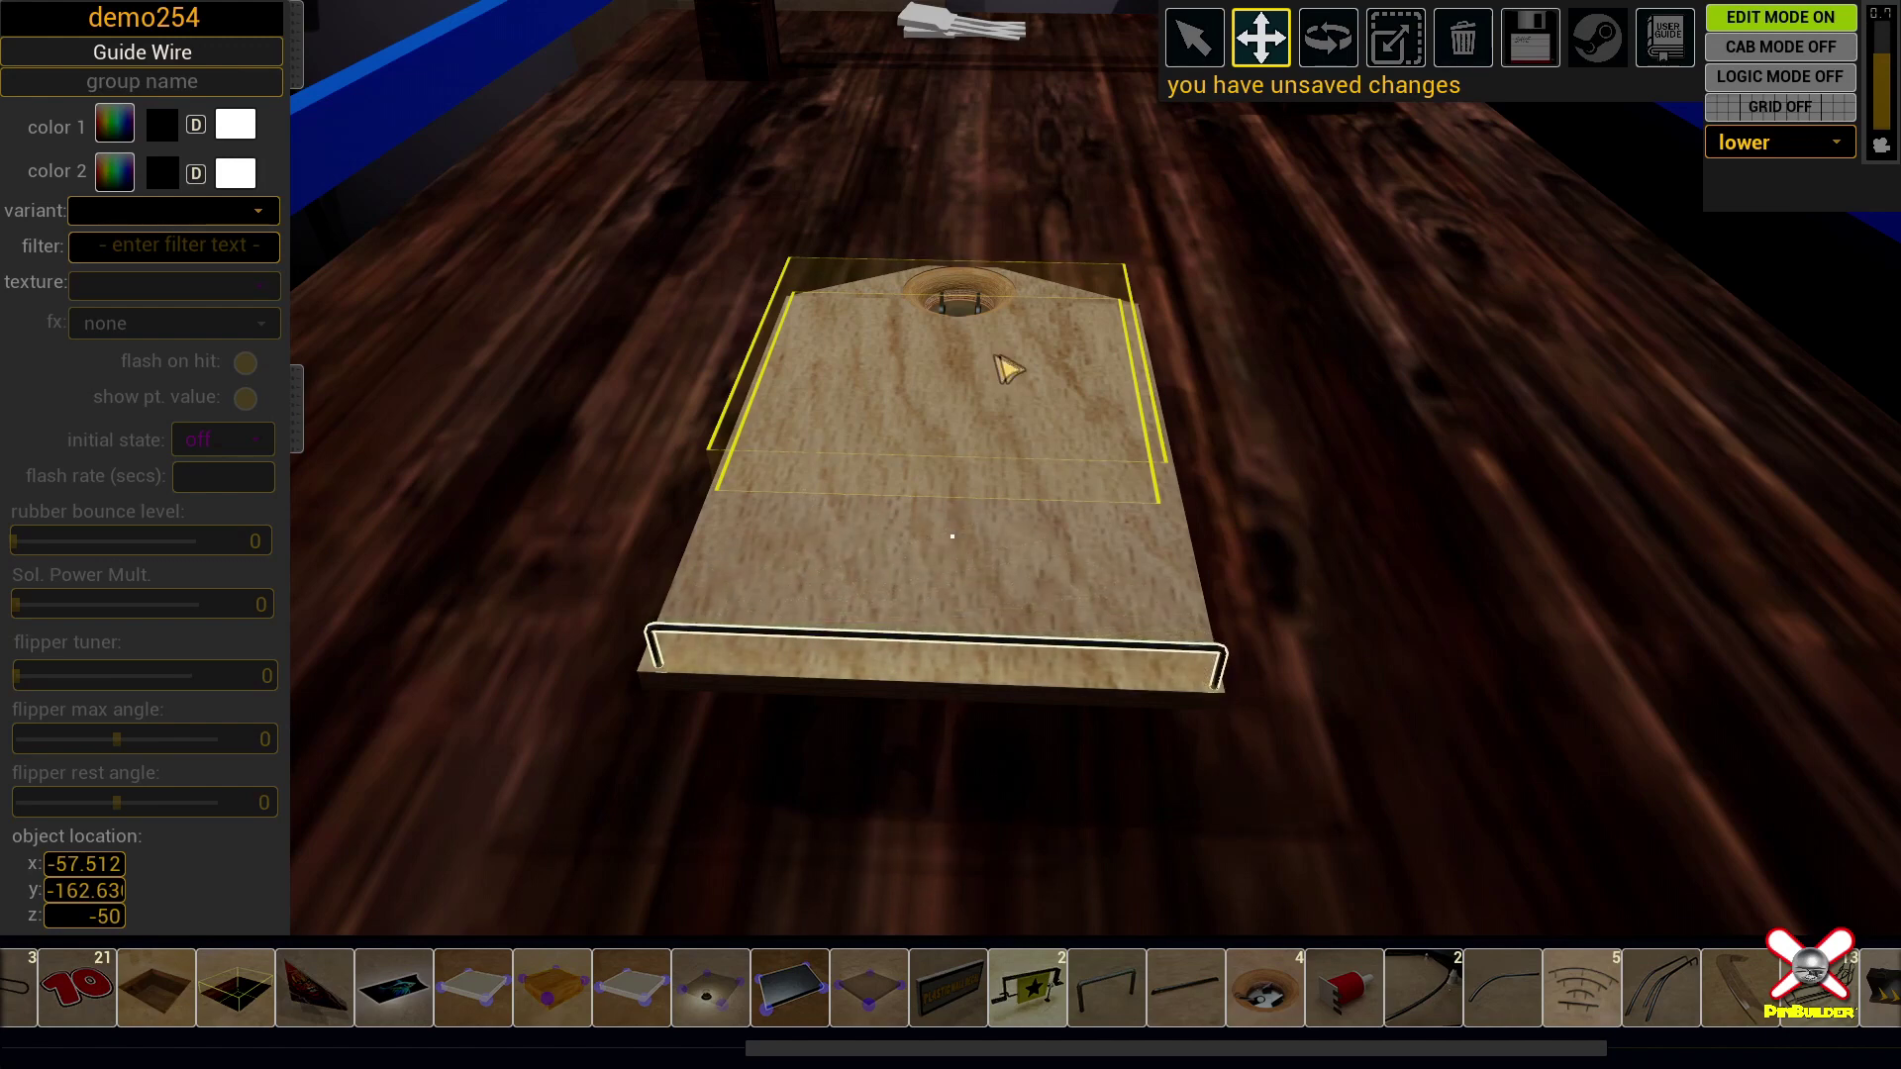
Step: Select the kicker hole with the Rotate tool and check its kick direction along the lower playfield
scroll(957, 263, "up", 3)
key("e")
left_click(957, 265)
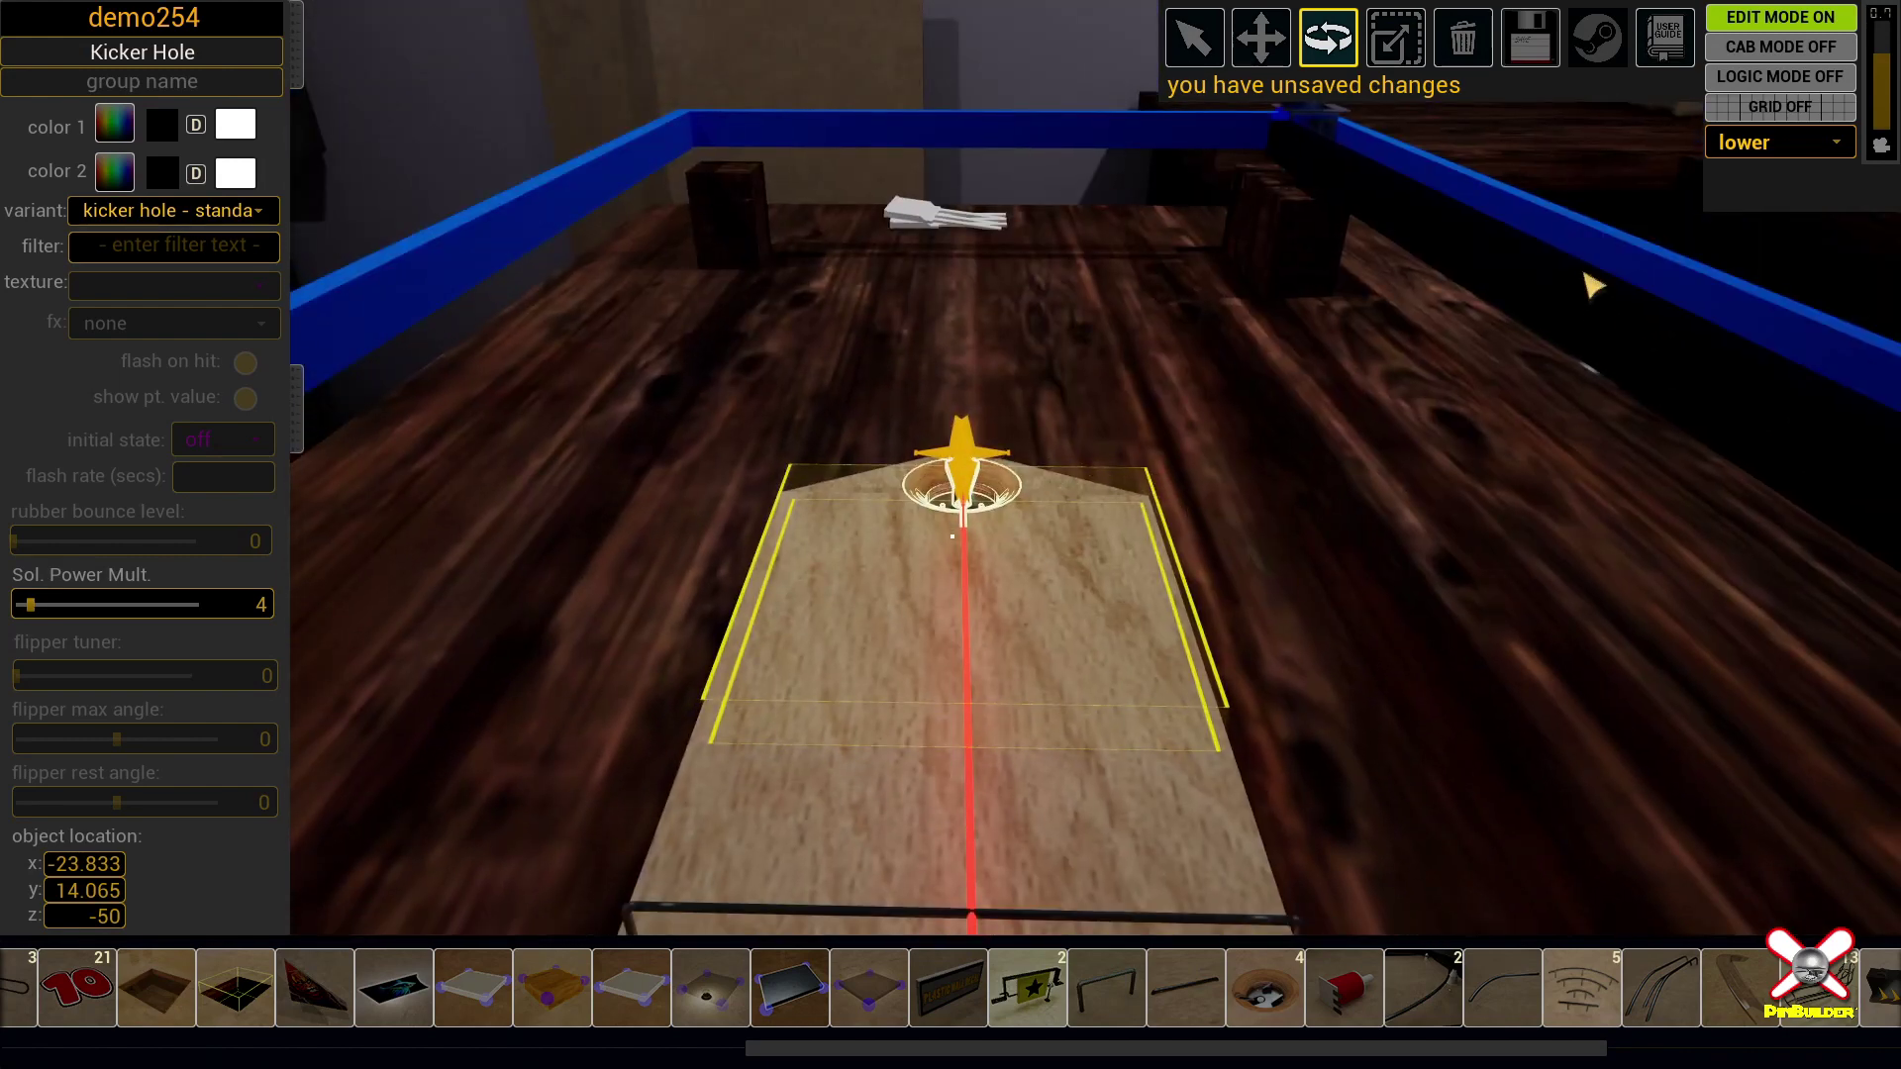
right_click_drag(1094, 809, 1194, 832)
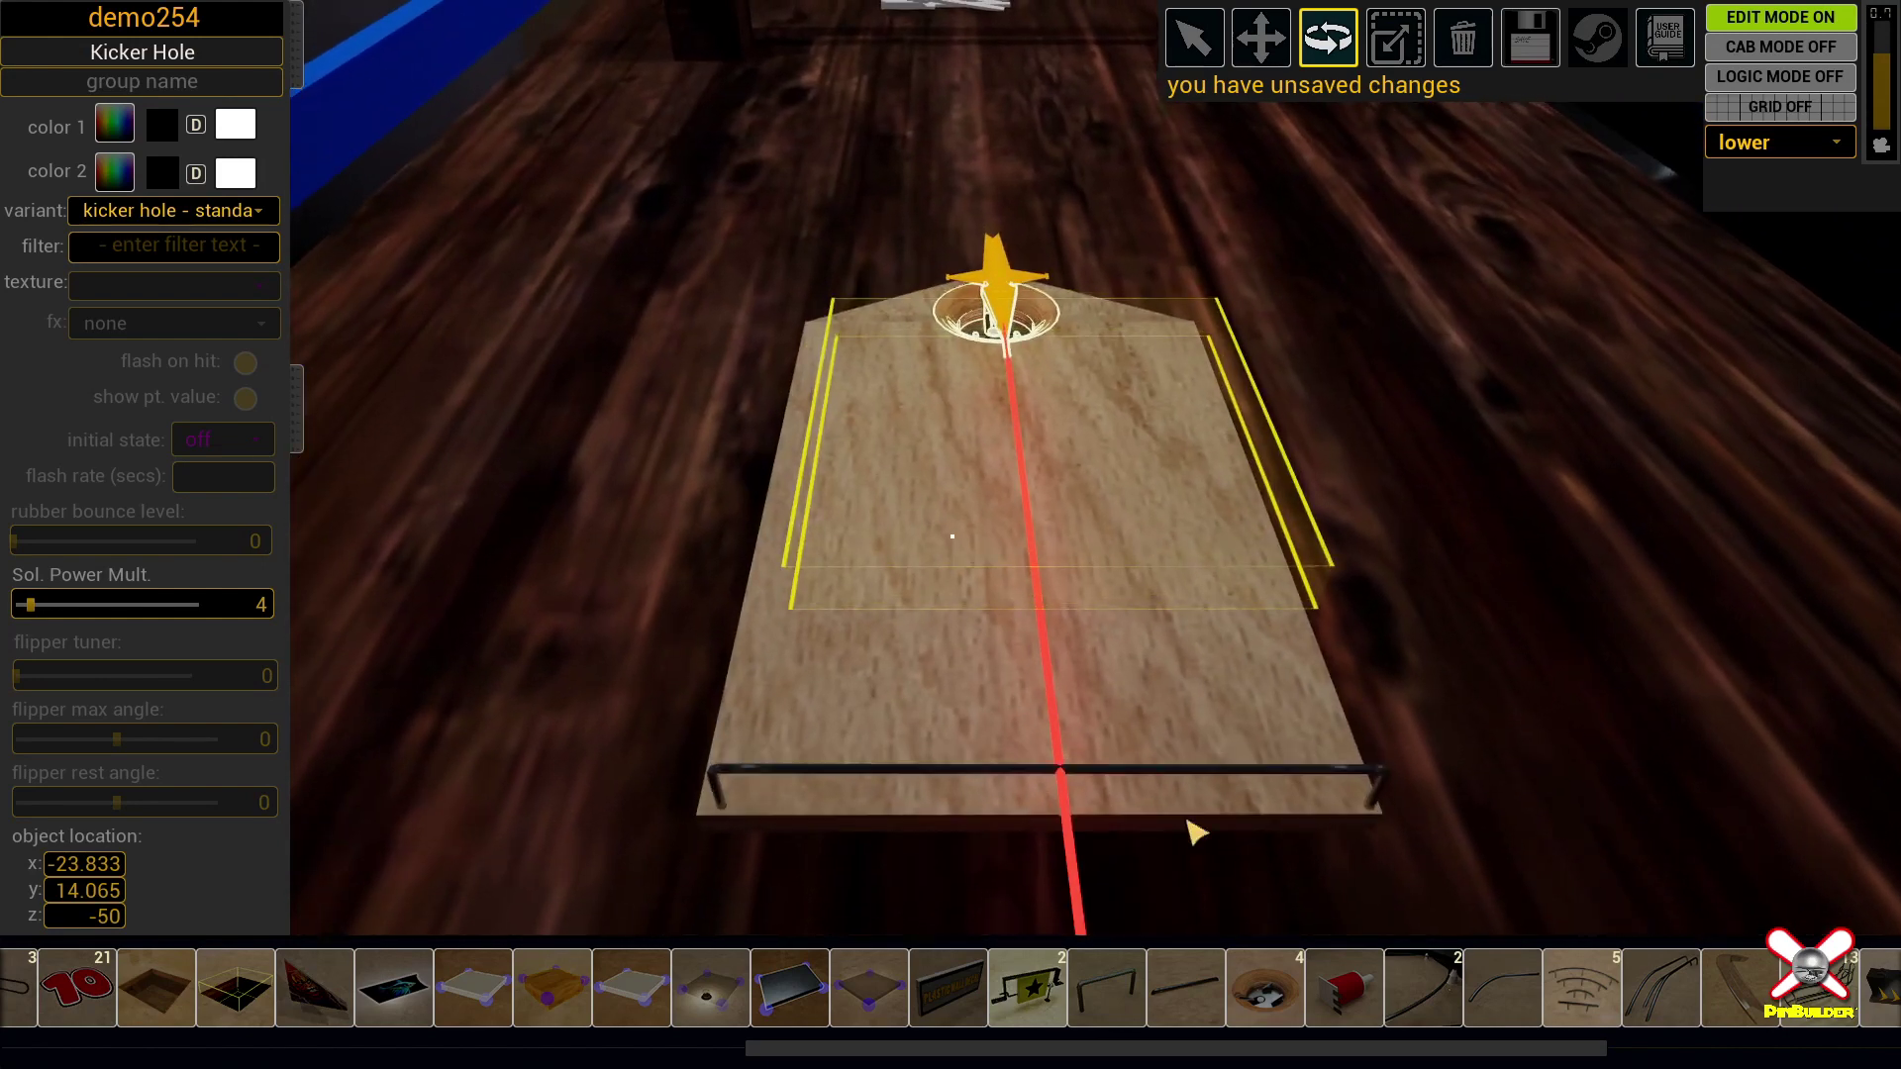
scroll(317, 990, "up", 5)
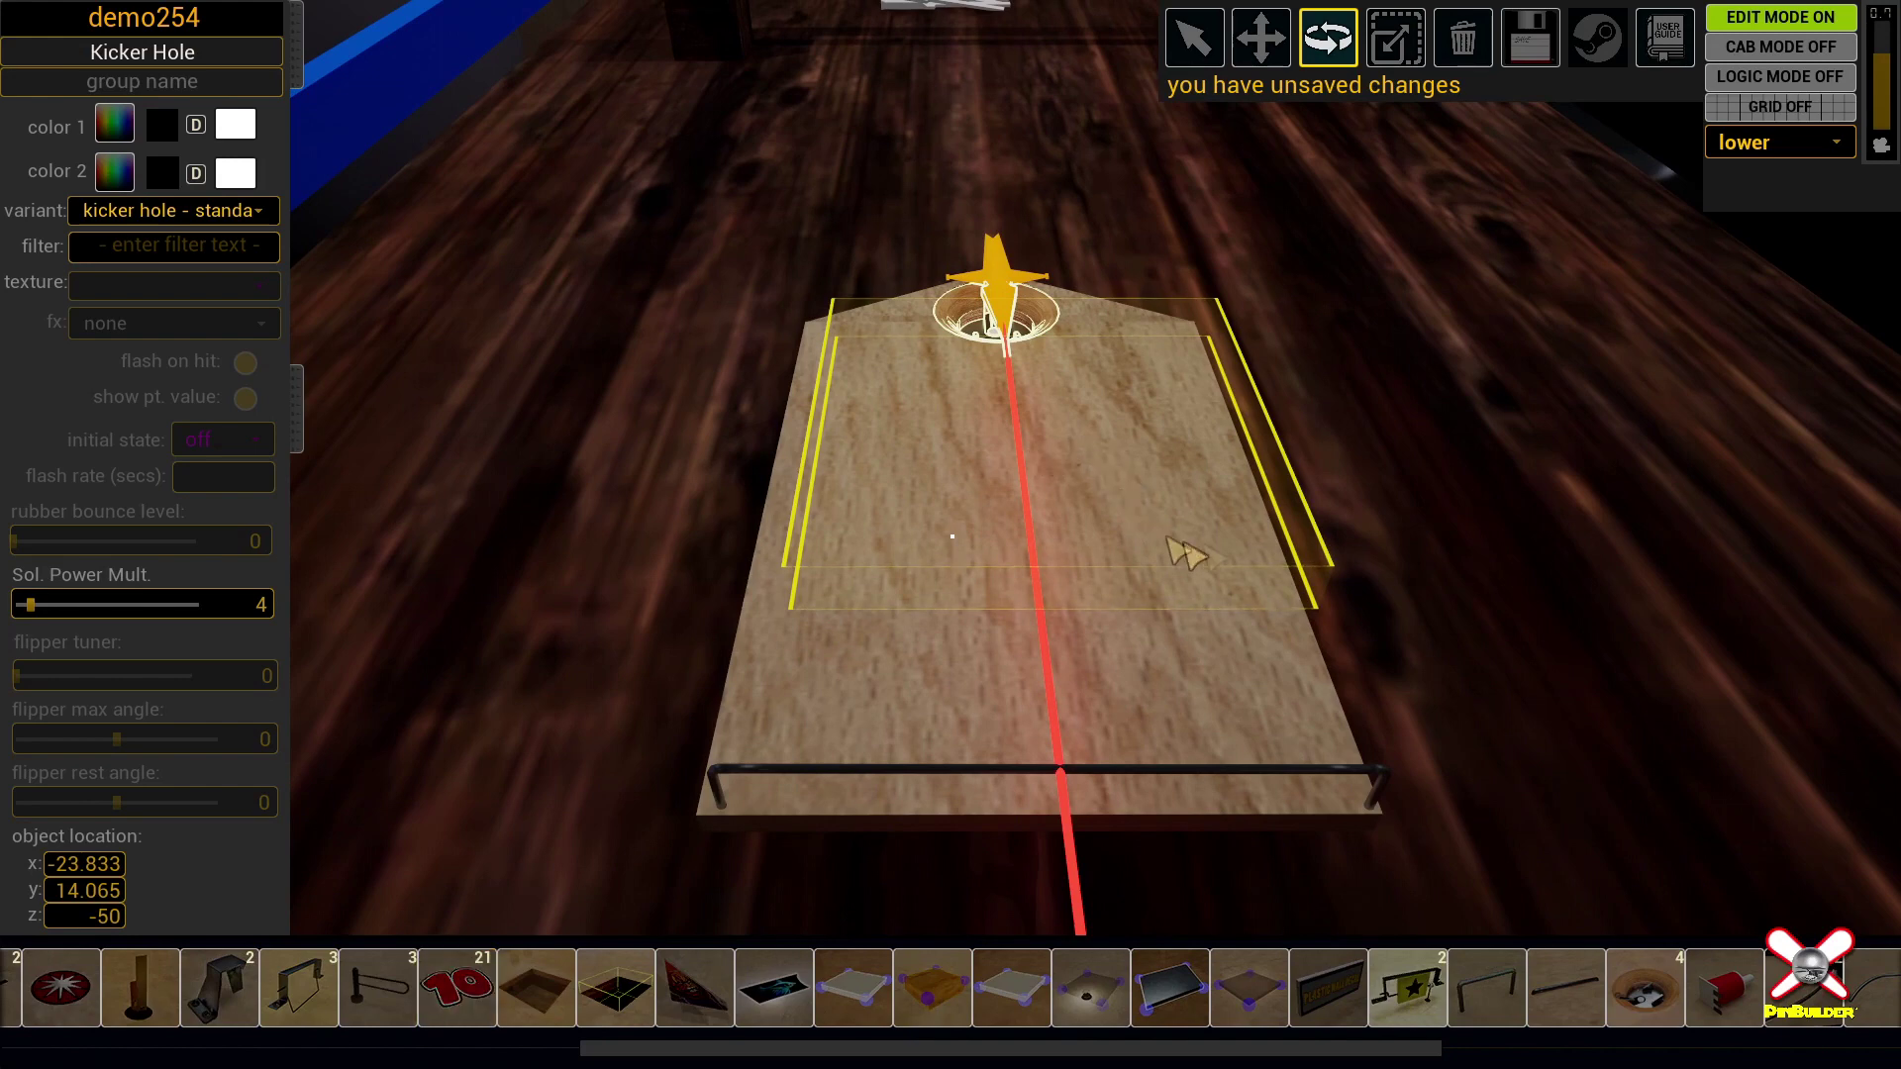
Step: Switch back to the main level and view the opening over the lower playfield
left_click(1773, 144)
left_click(1762, 198)
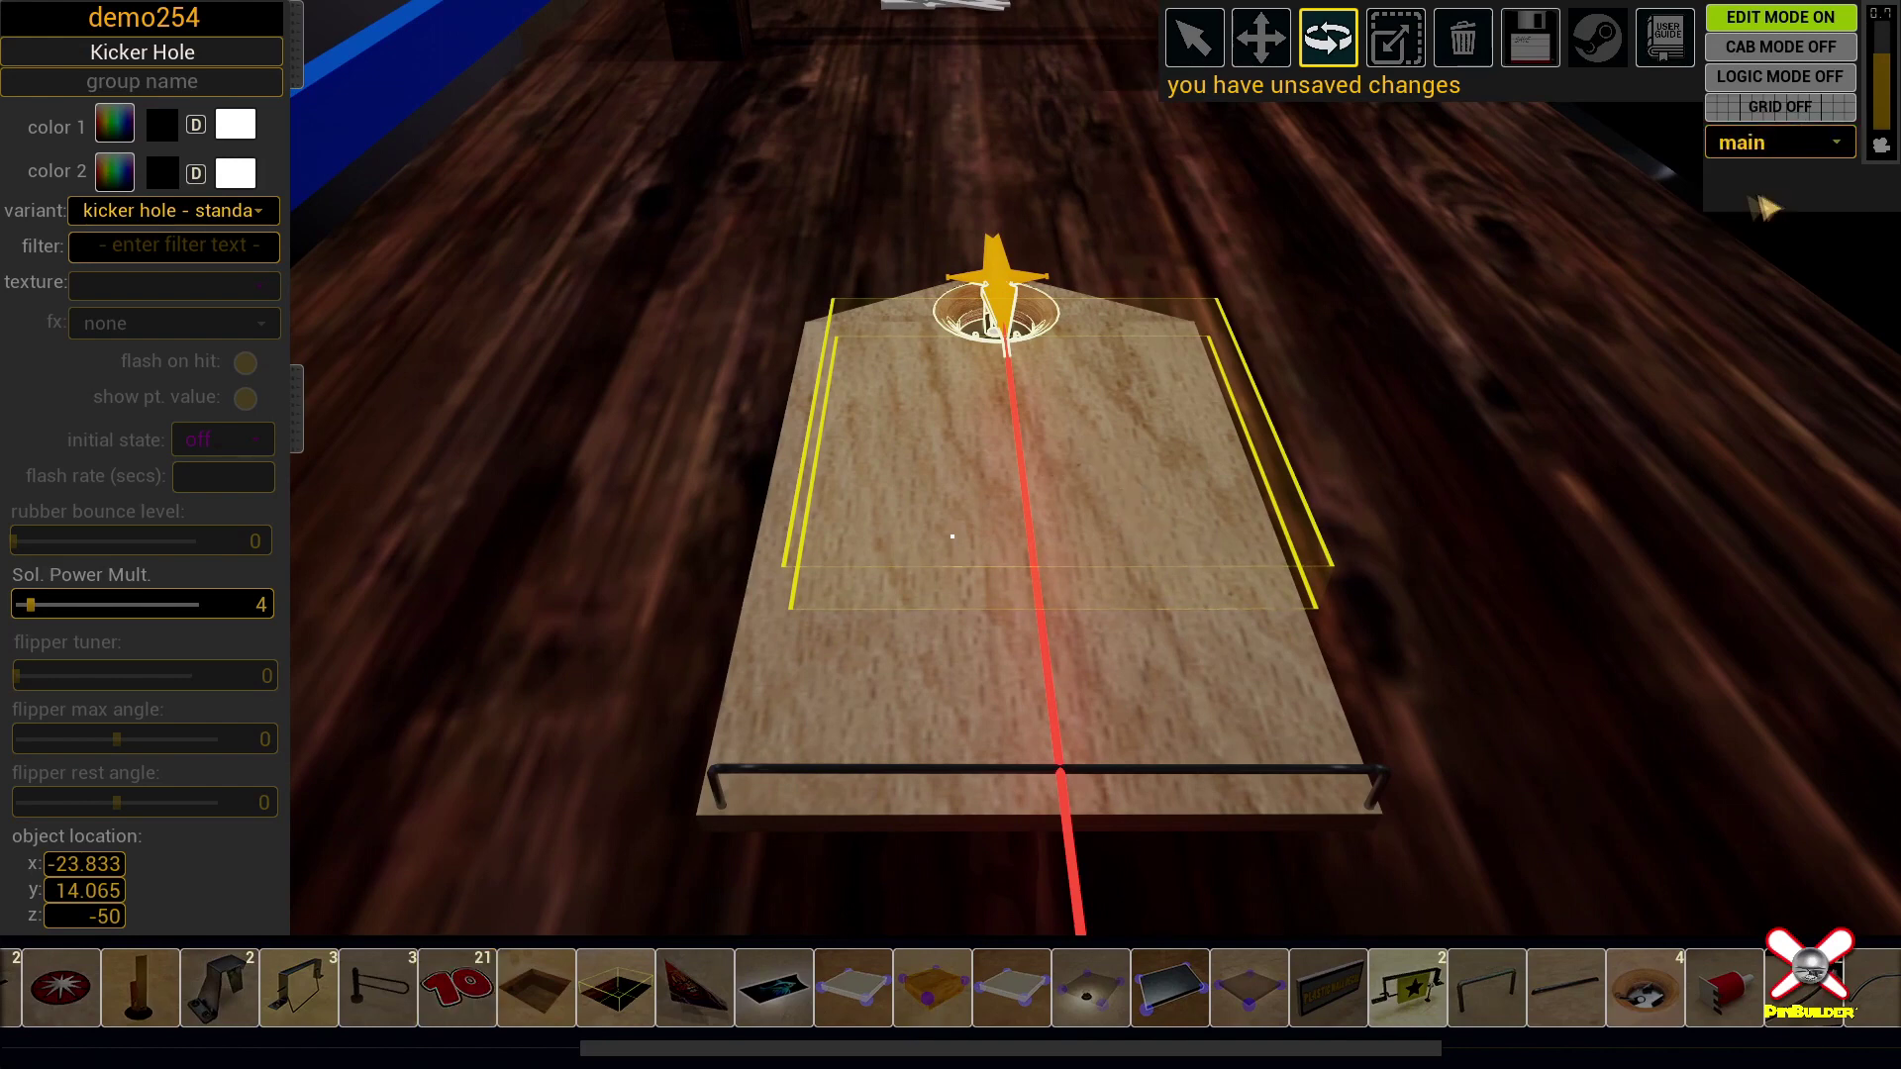
right_click_drag(1040, 486, 1243, 445)
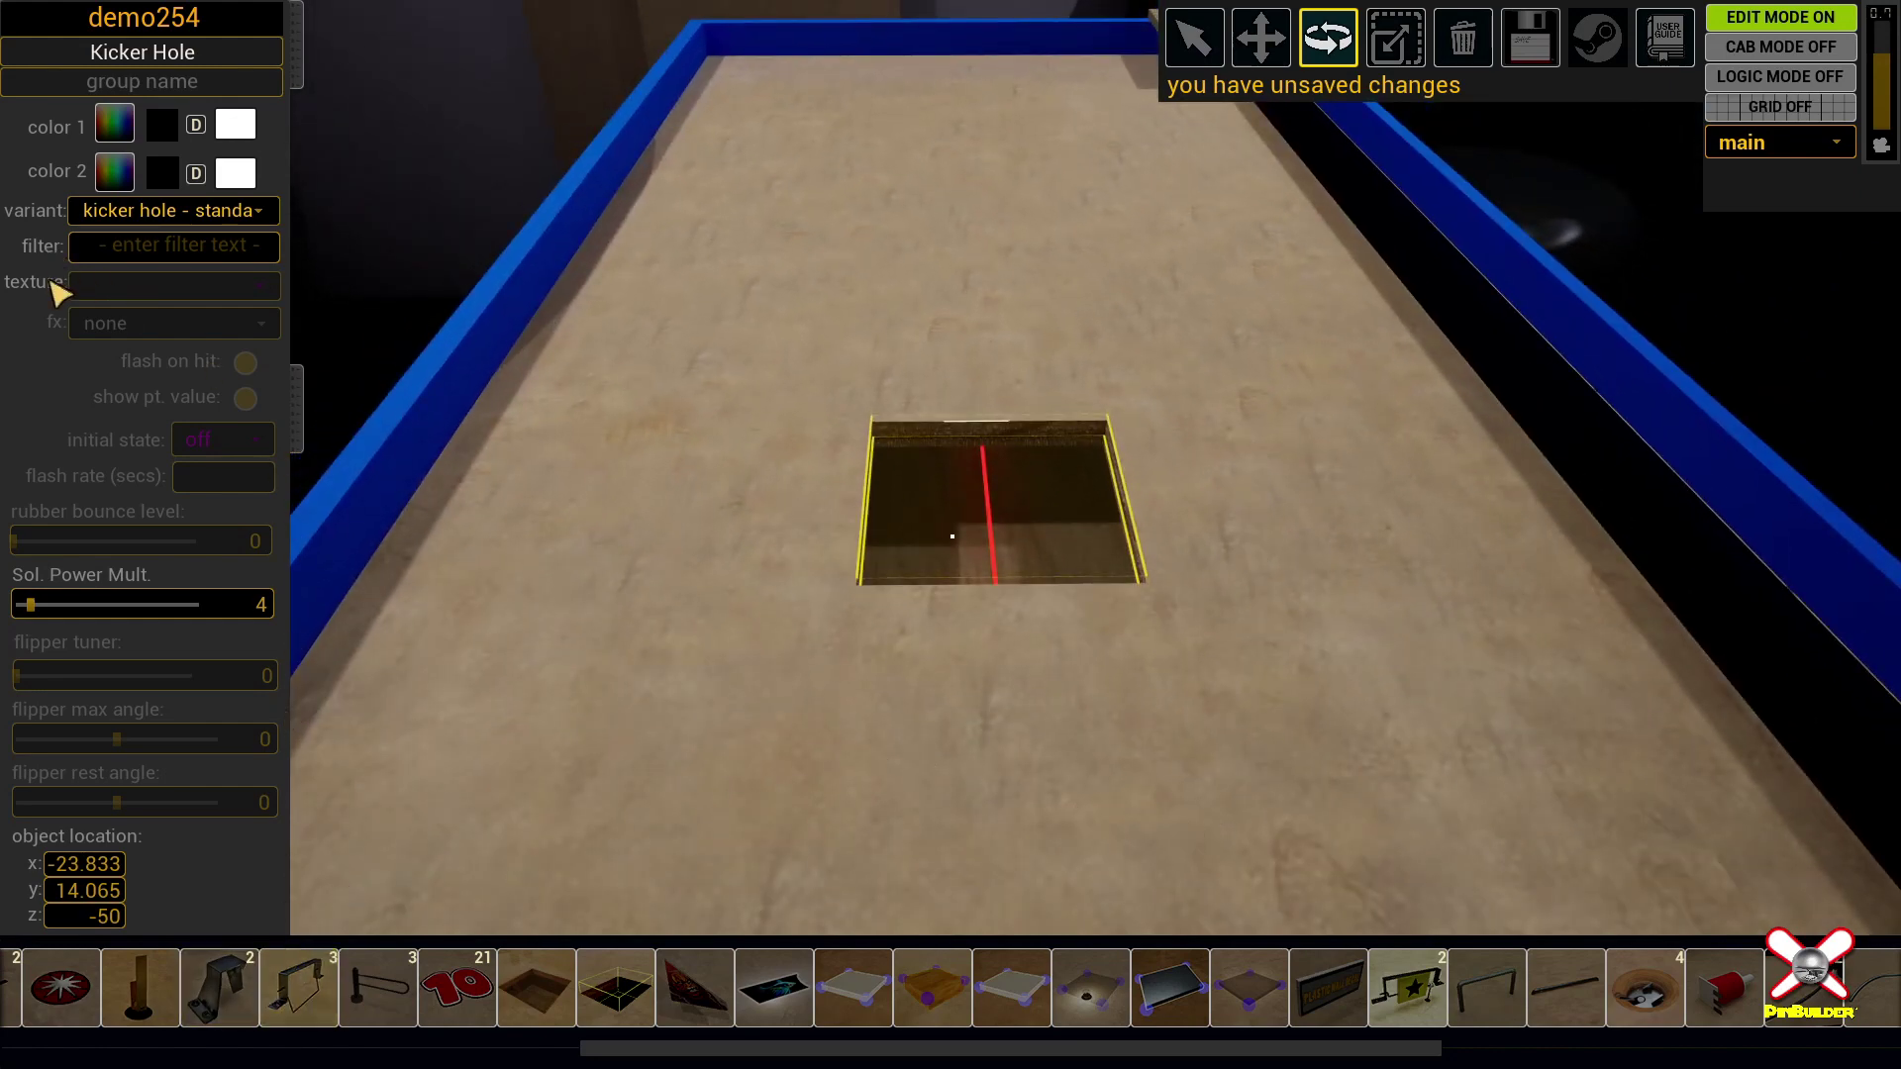
Step: Set the cabinet's playfield texture to tables/AlienMeadow/pf_AlienMeadow.png
key("Tab")
key("Tab")
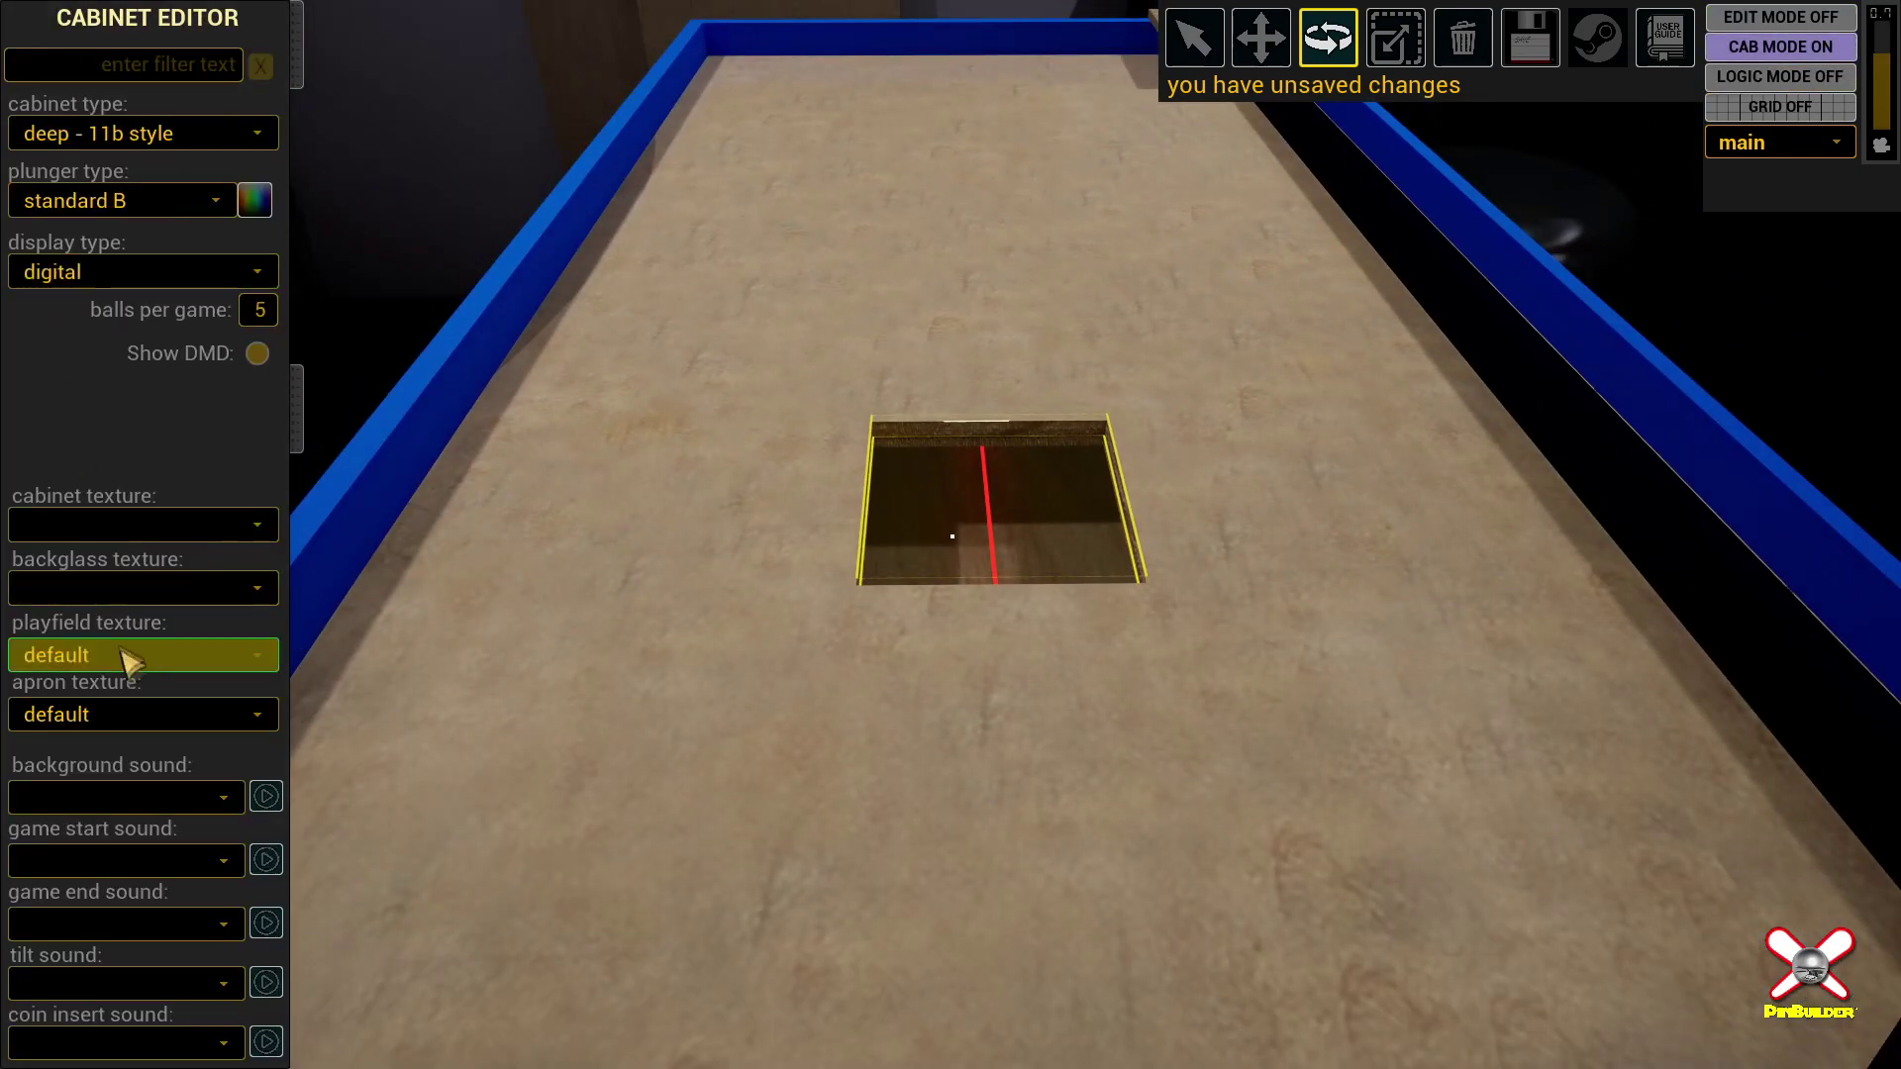
left_click(126, 658)
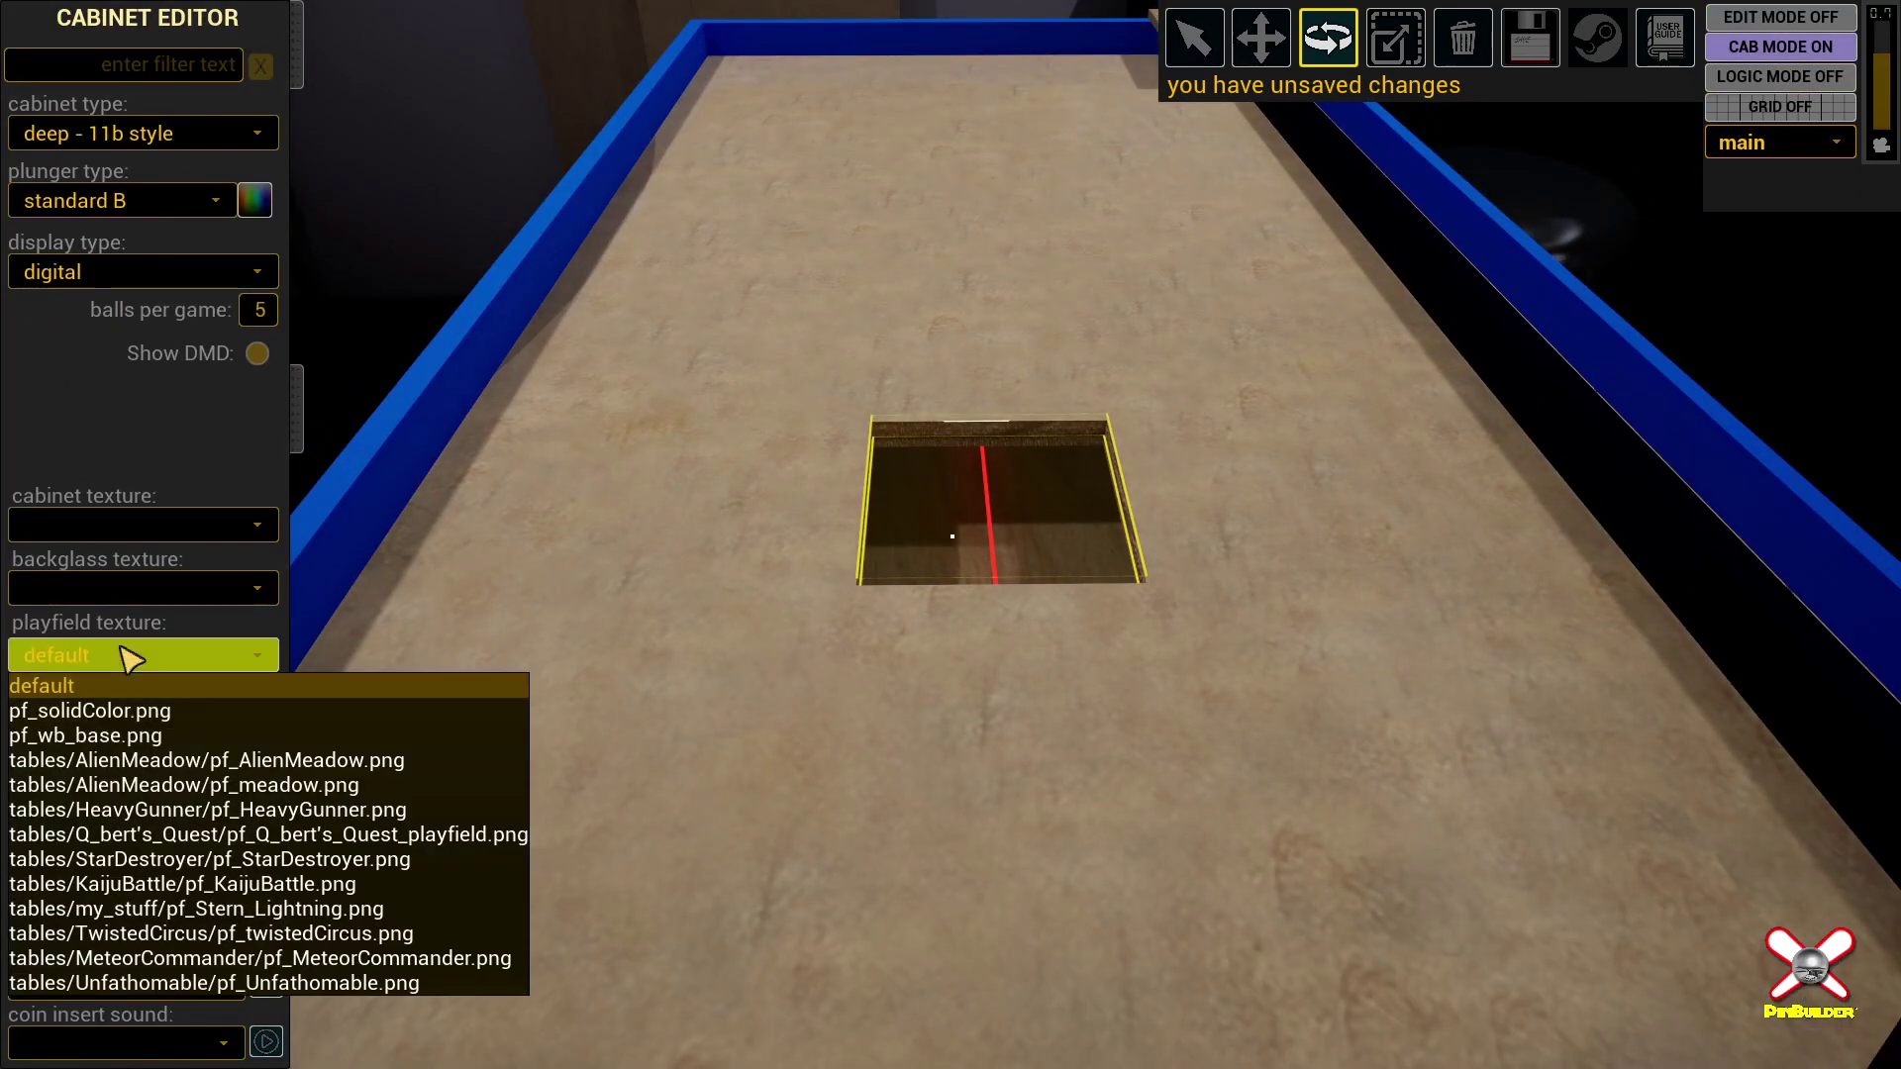
left_click(322, 761)
right_click_drag(1236, 601, 1224, 783)
key("w")
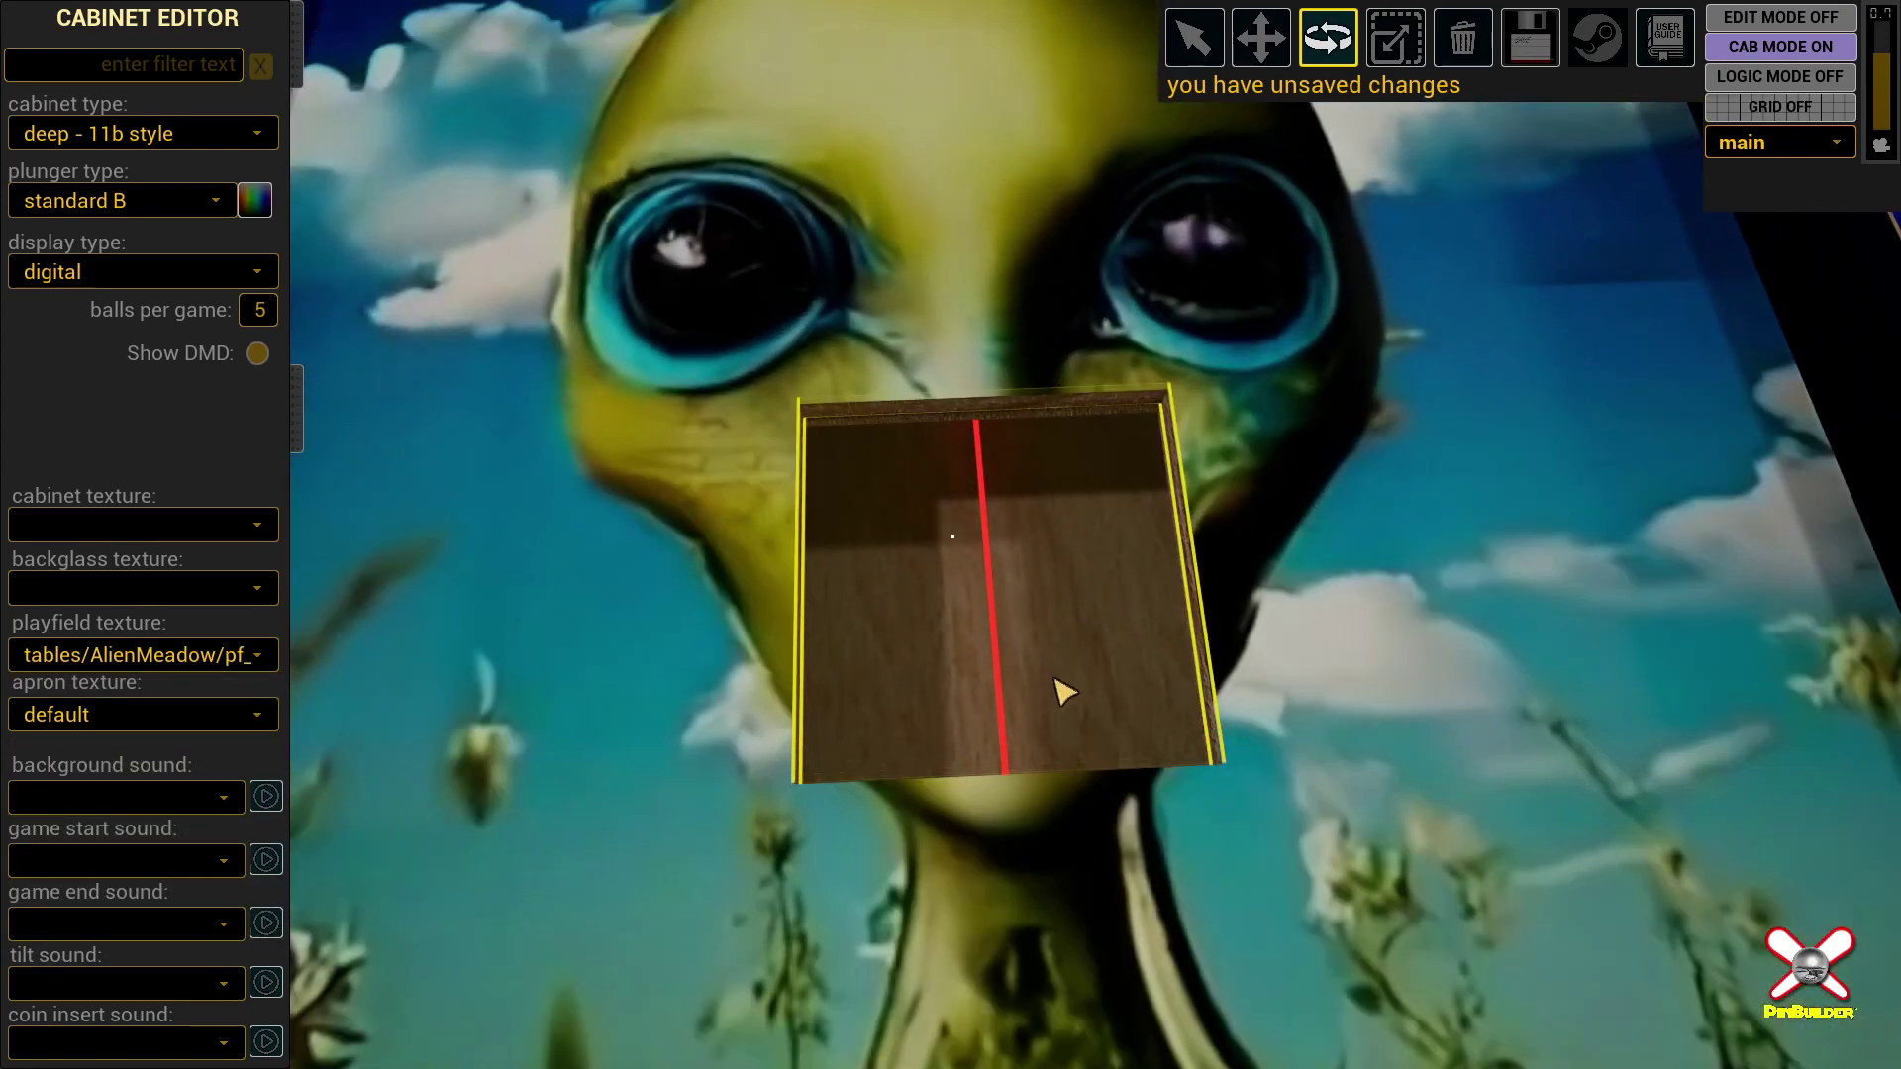
right_click_drag(1131, 599, 1293, 364)
key("w")
Step: Switch to the lower level and add a Decal in the middle of its board, at about x -22.787, y -104.24
left_click(1773, 142)
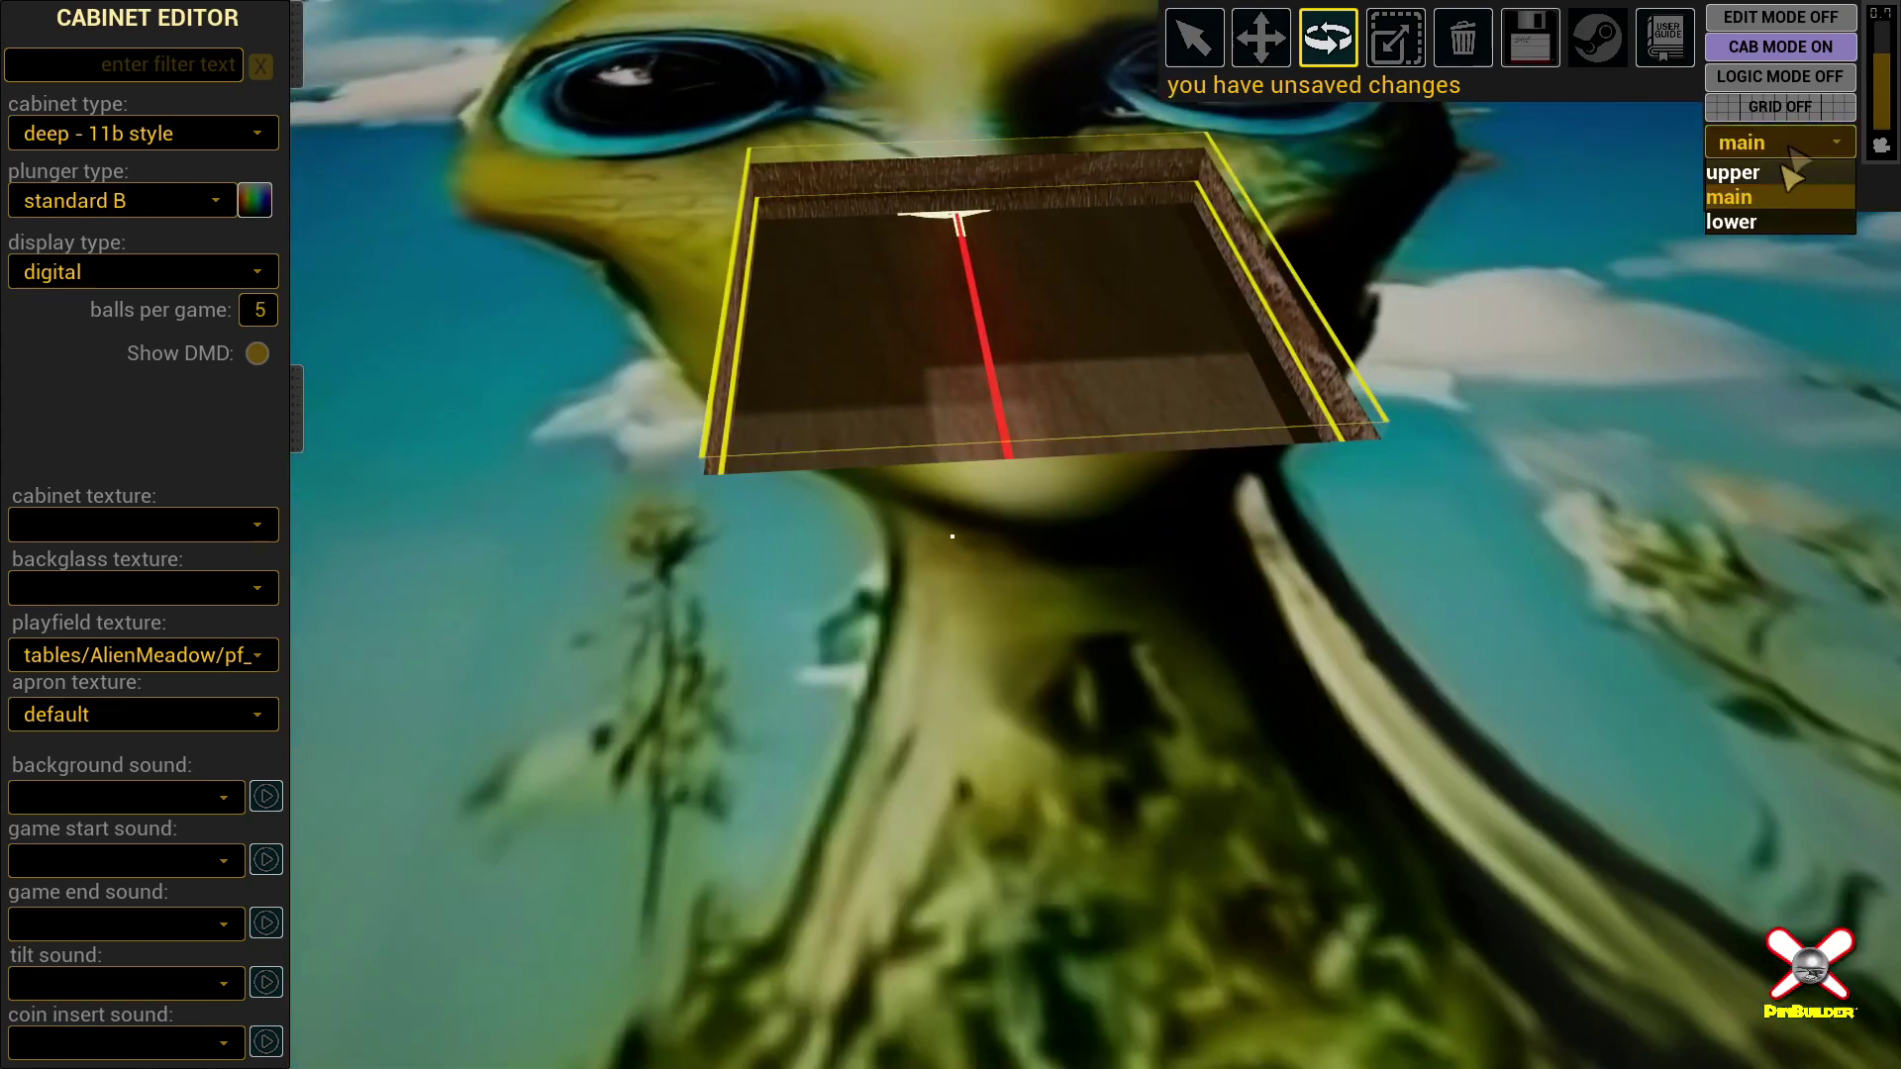
left_click(1767, 218)
right_click_drag(1400, 353, 1370, 322)
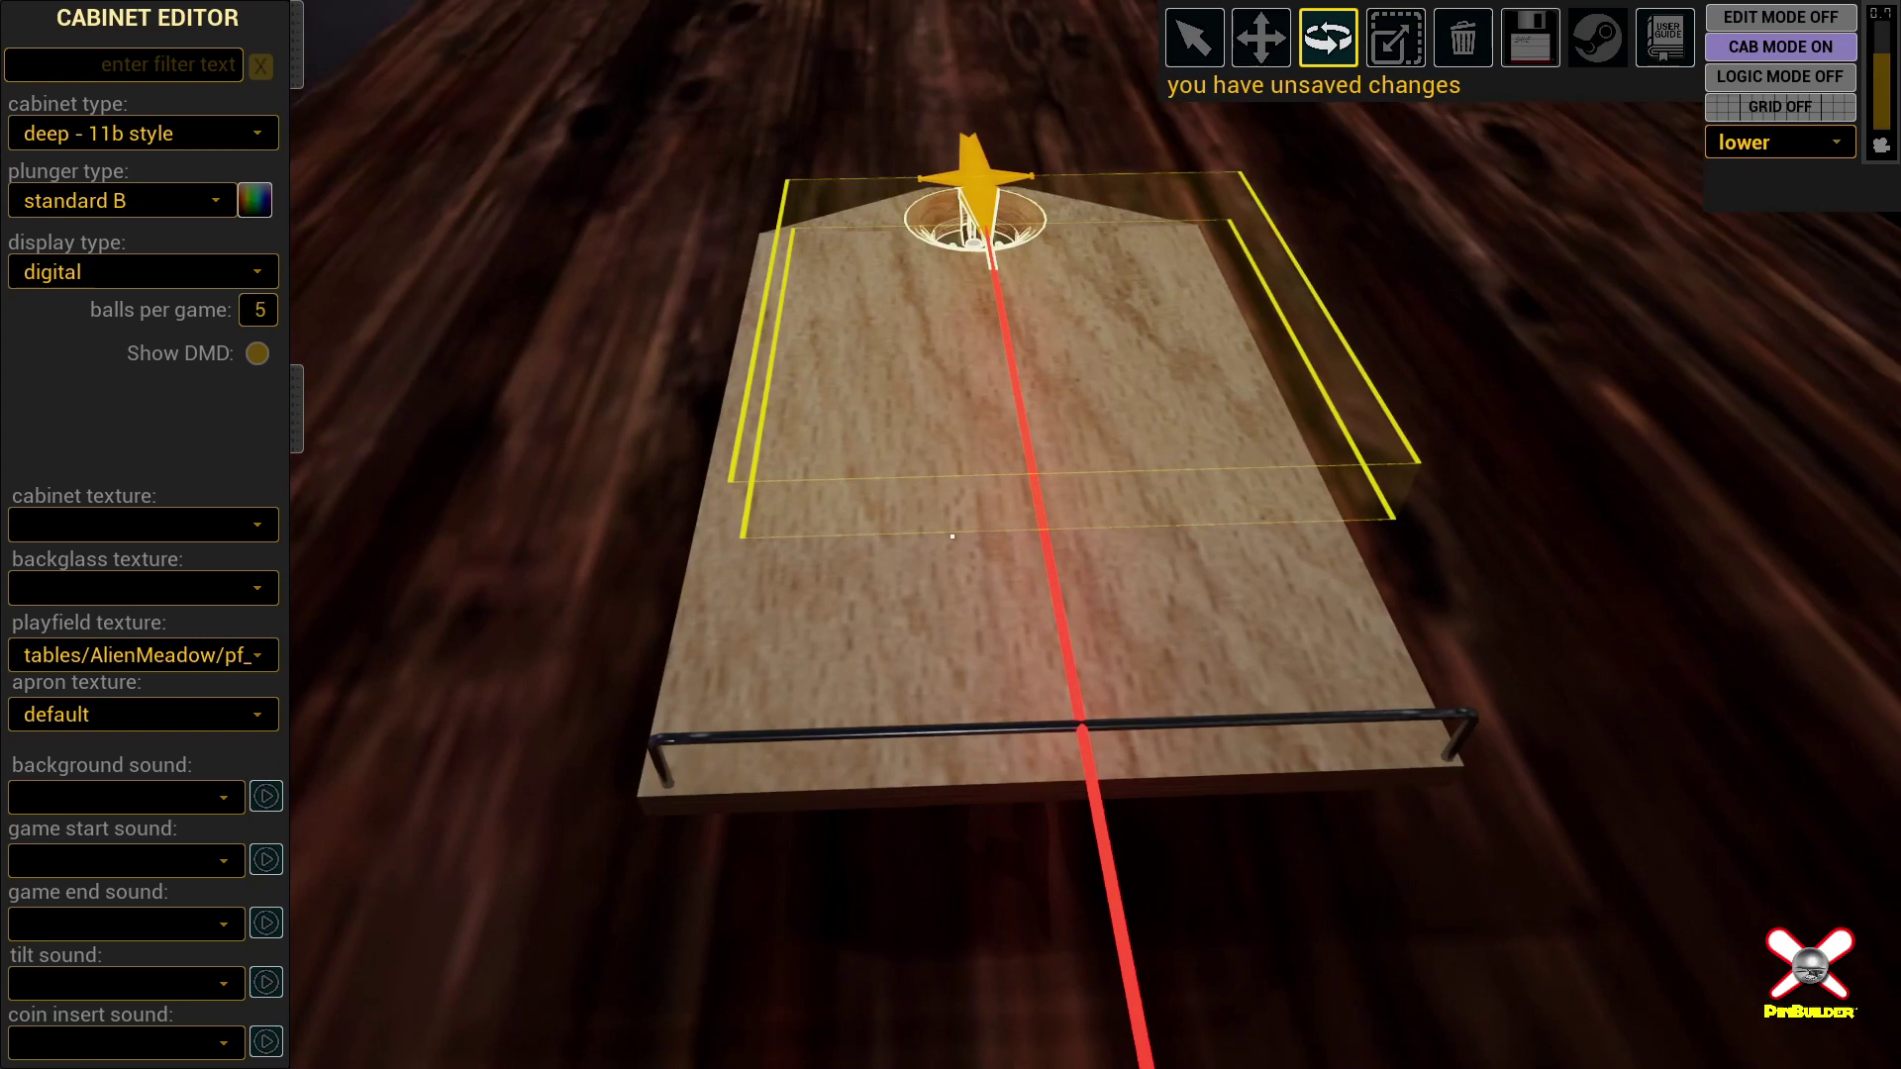
key("Tab")
left_click(459, 989)
key("w")
left_click_drag(859, 587, 911, 503)
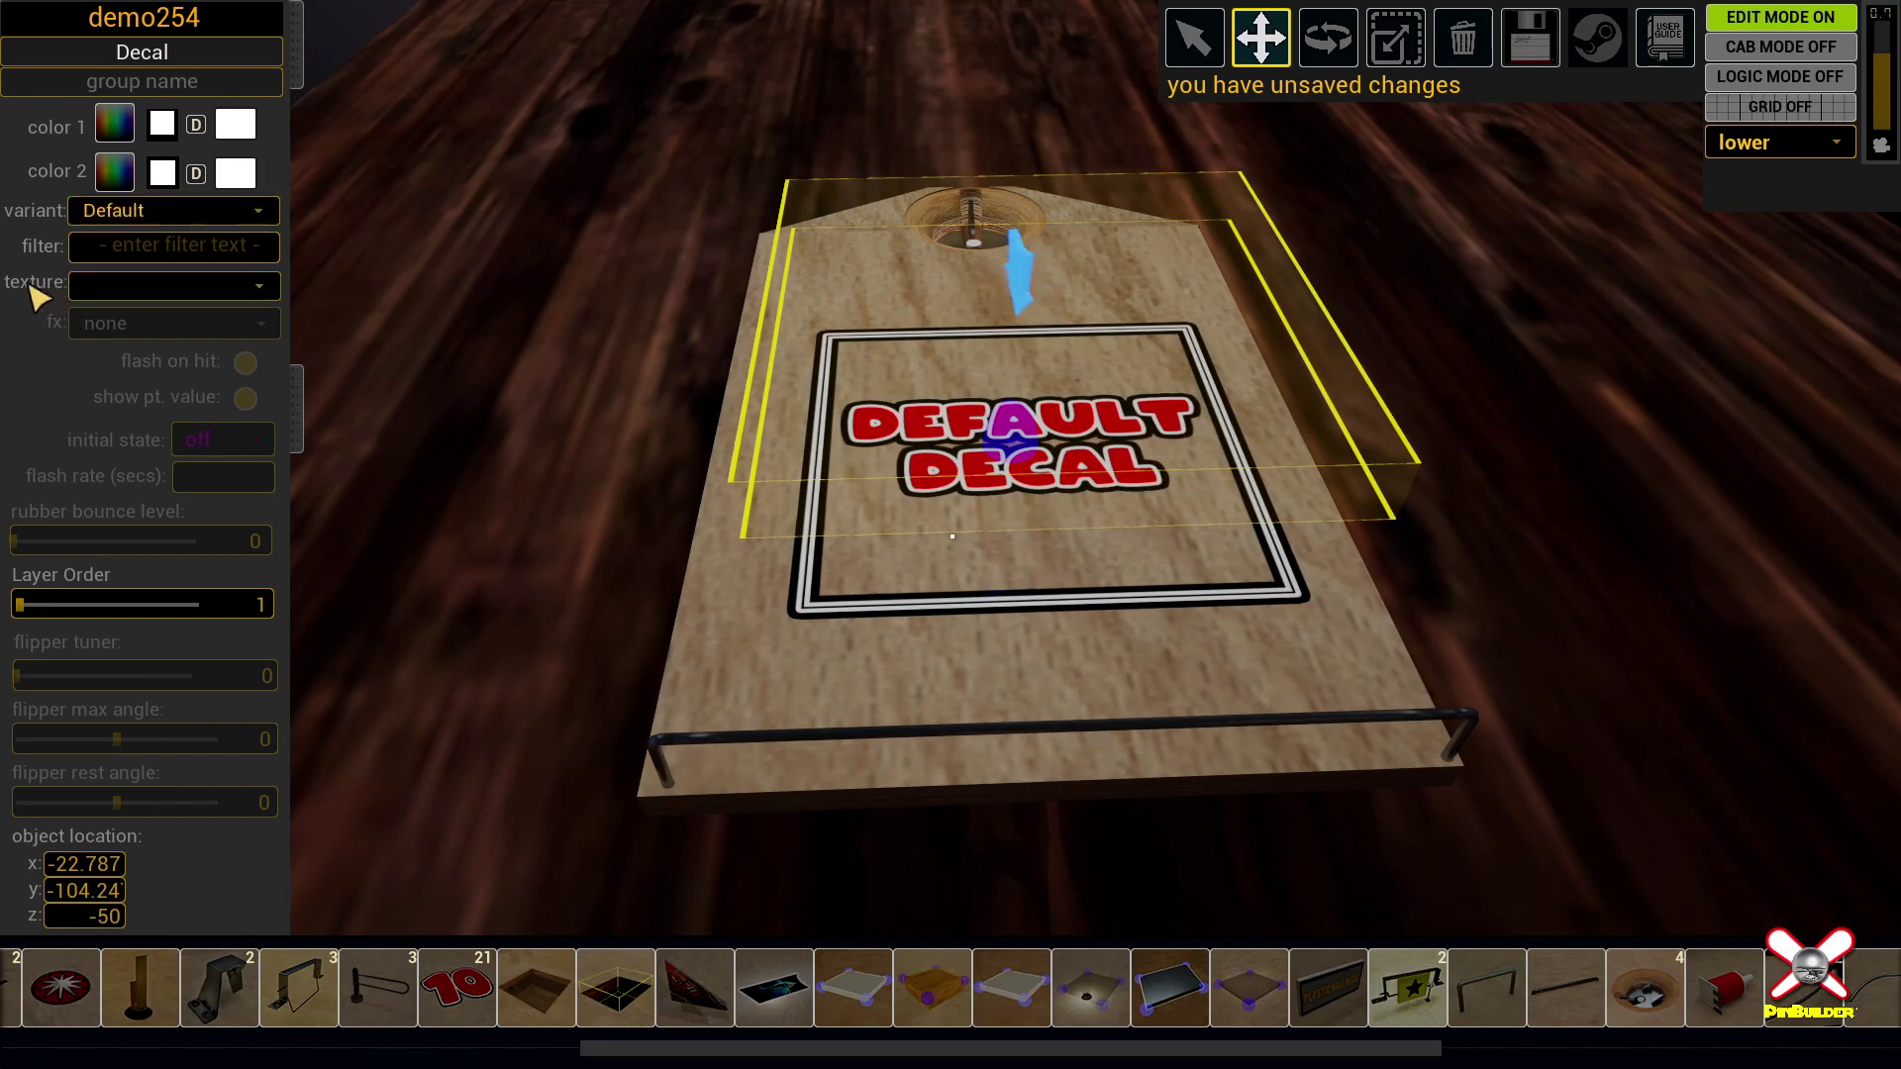
Step: Browse the decal's texture choices, filter them by "spinners" and clear the filter again
left_click(265, 283)
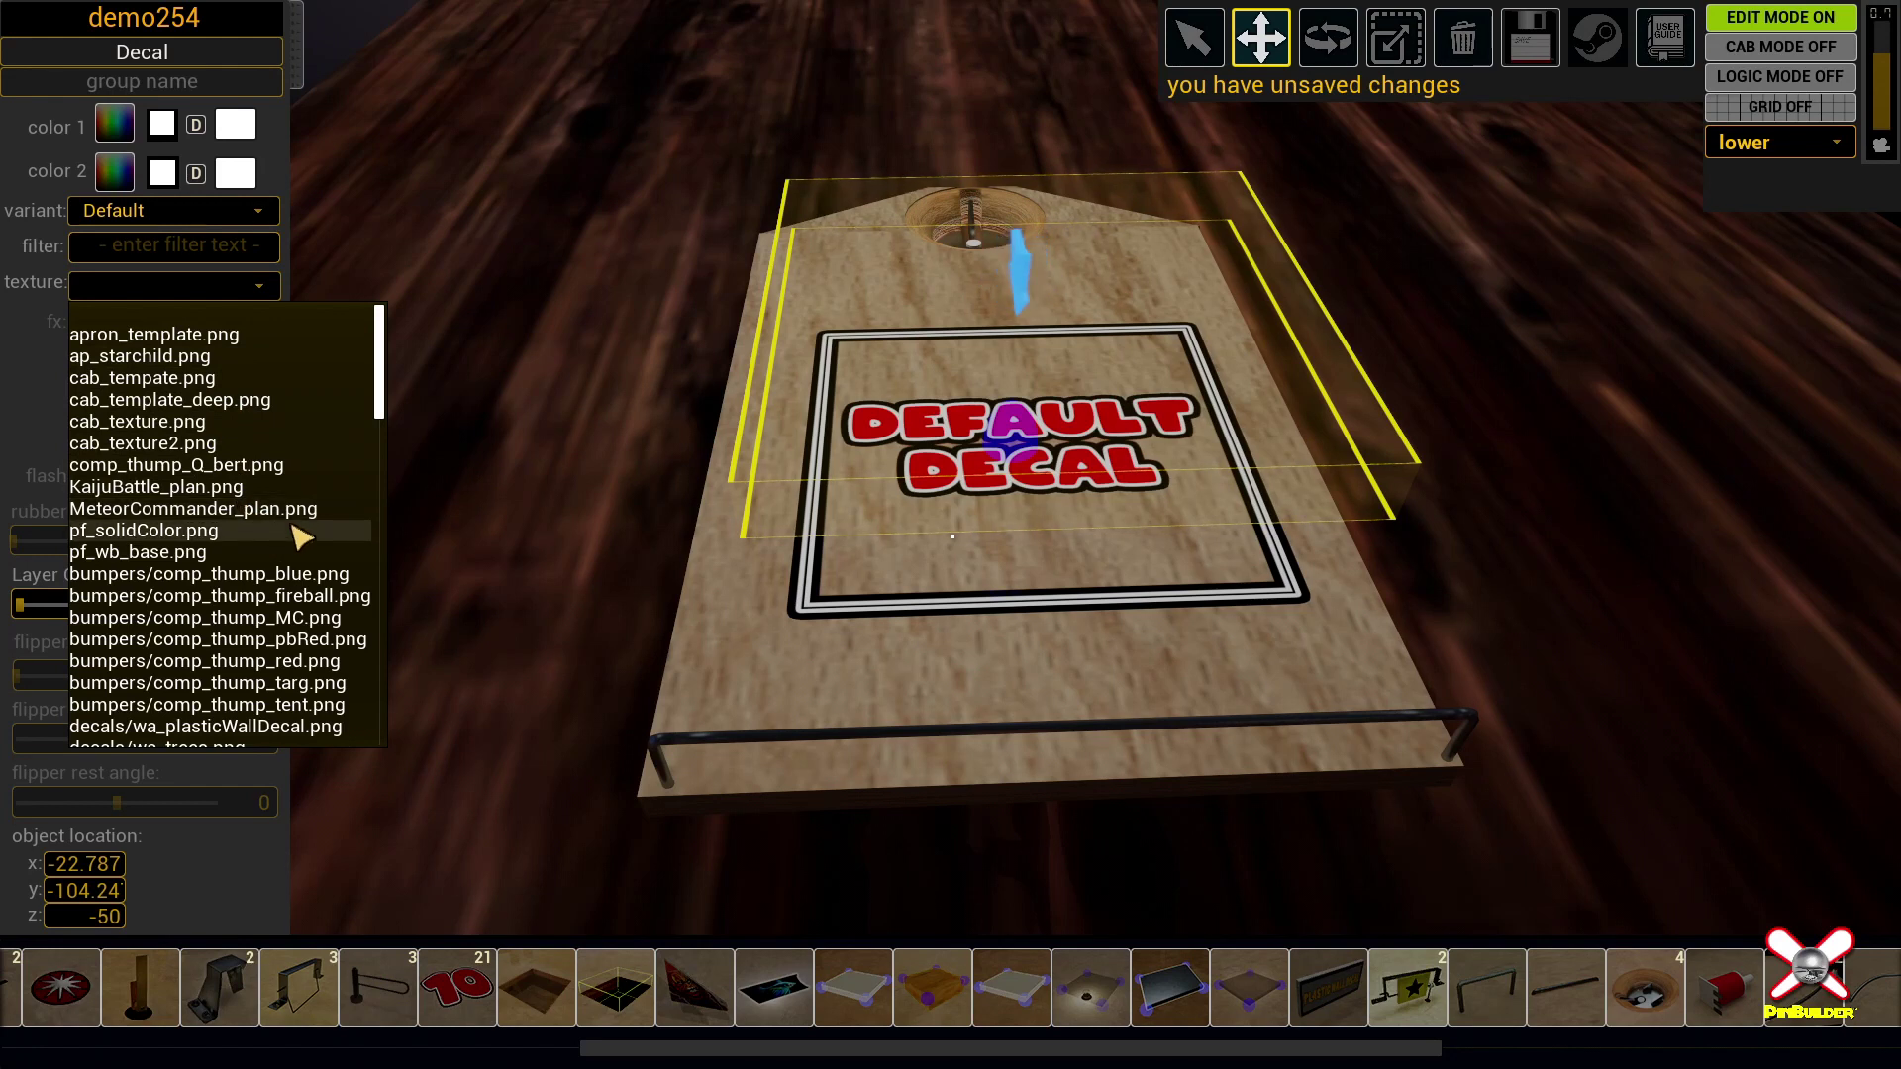
scroll(133, 614, "down", 2)
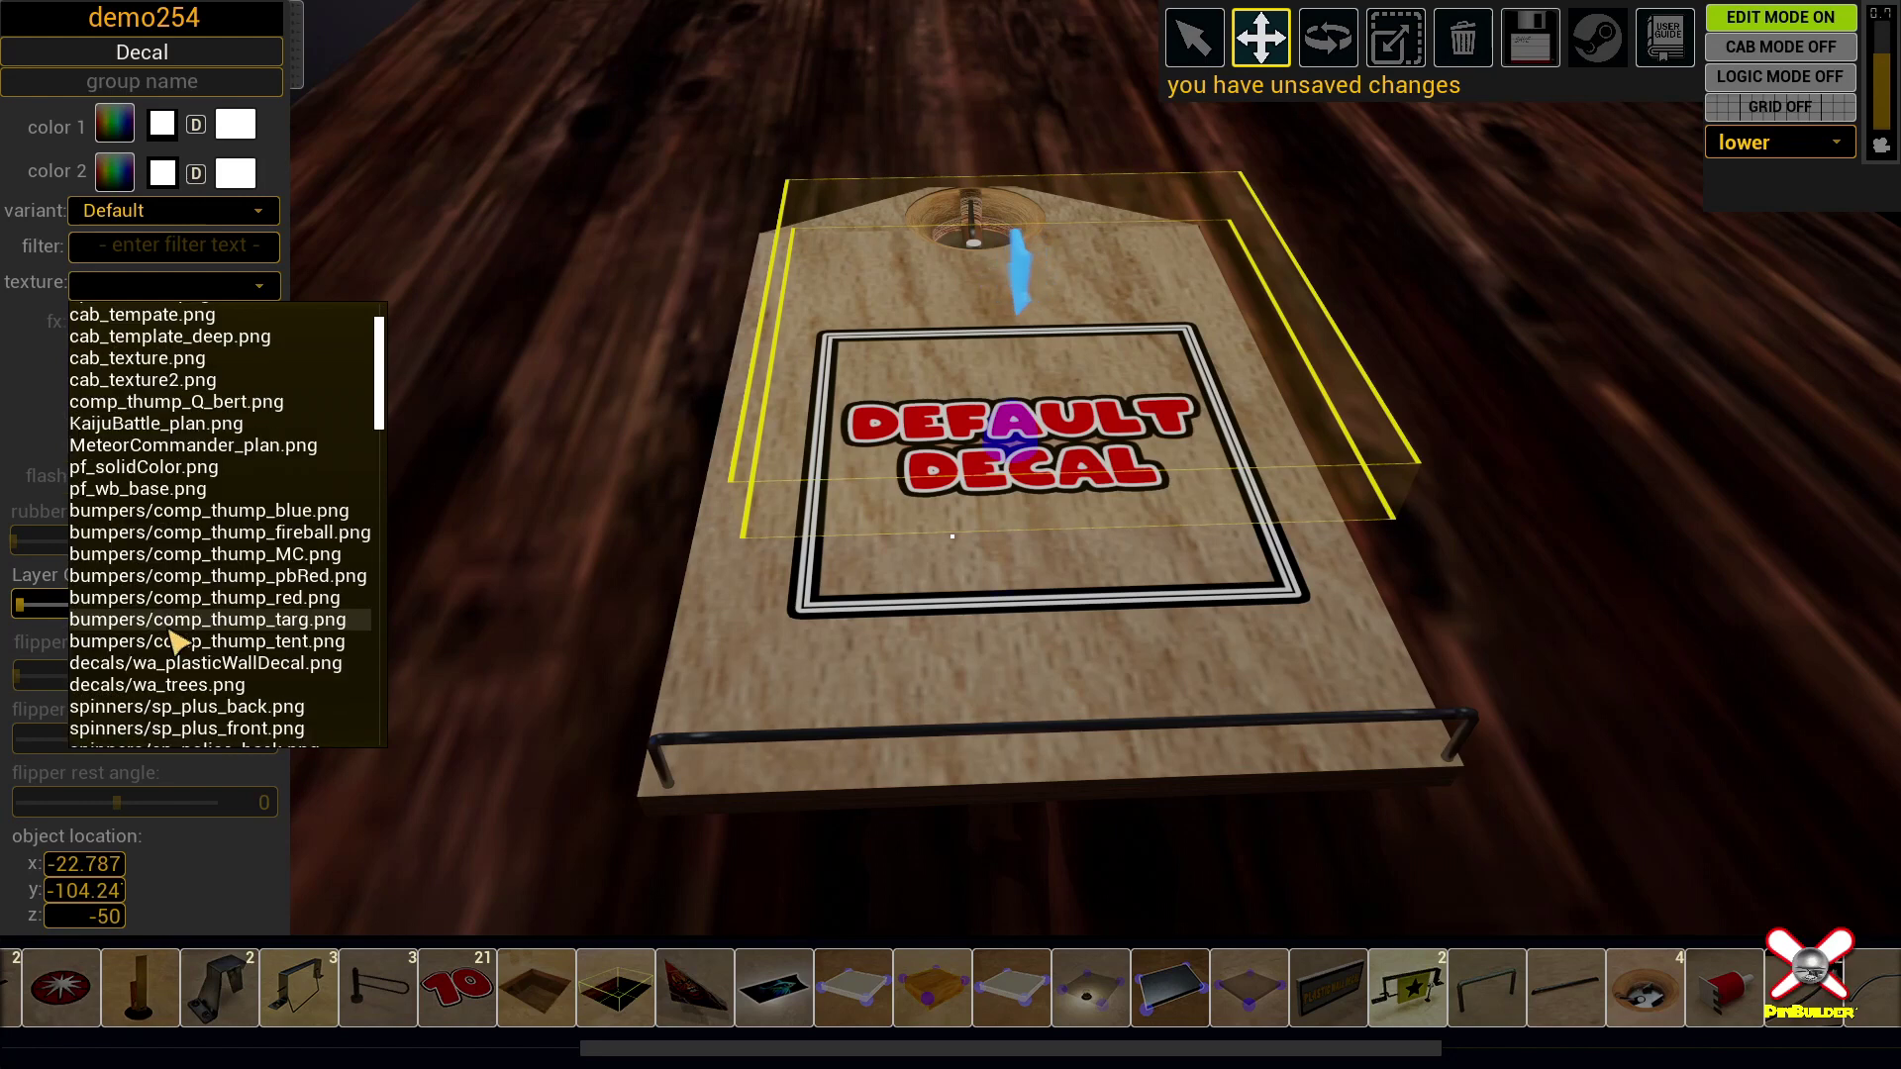
scroll(138, 634, "down", 1)
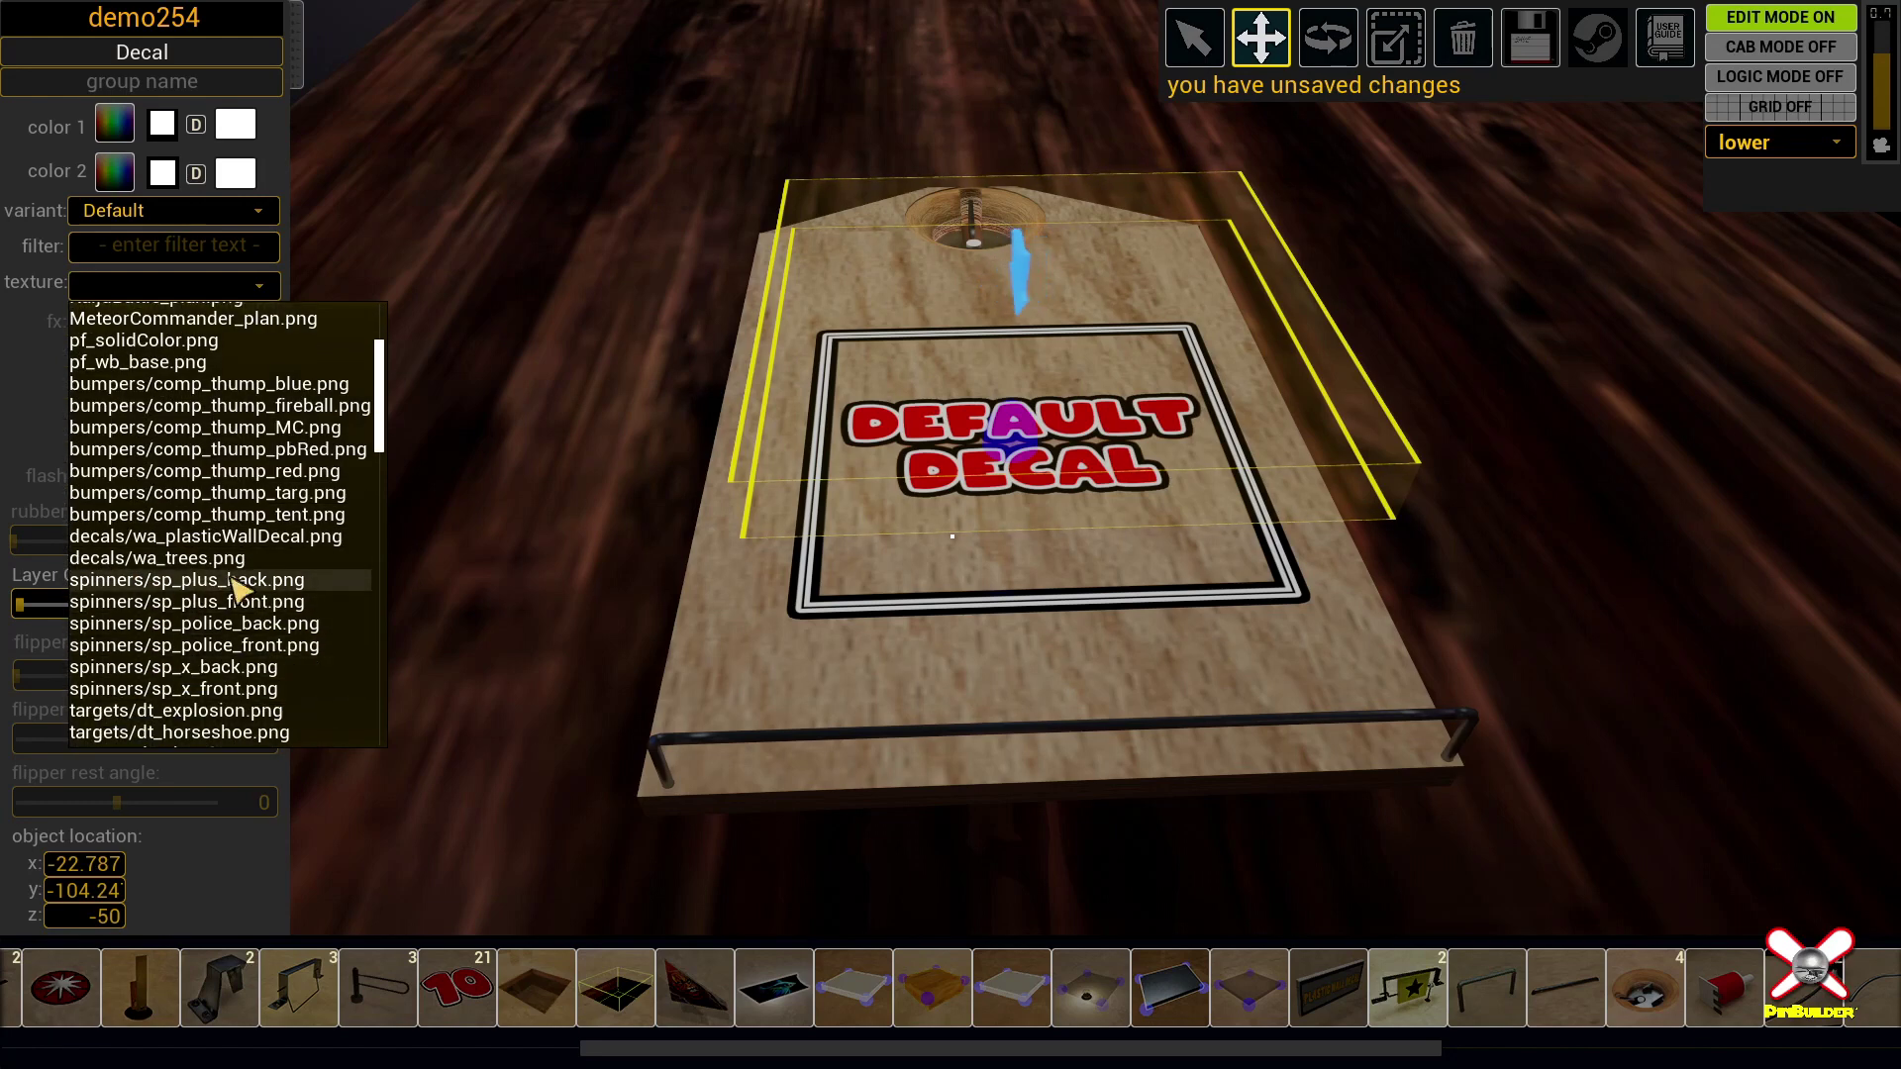
left_click(216, 249)
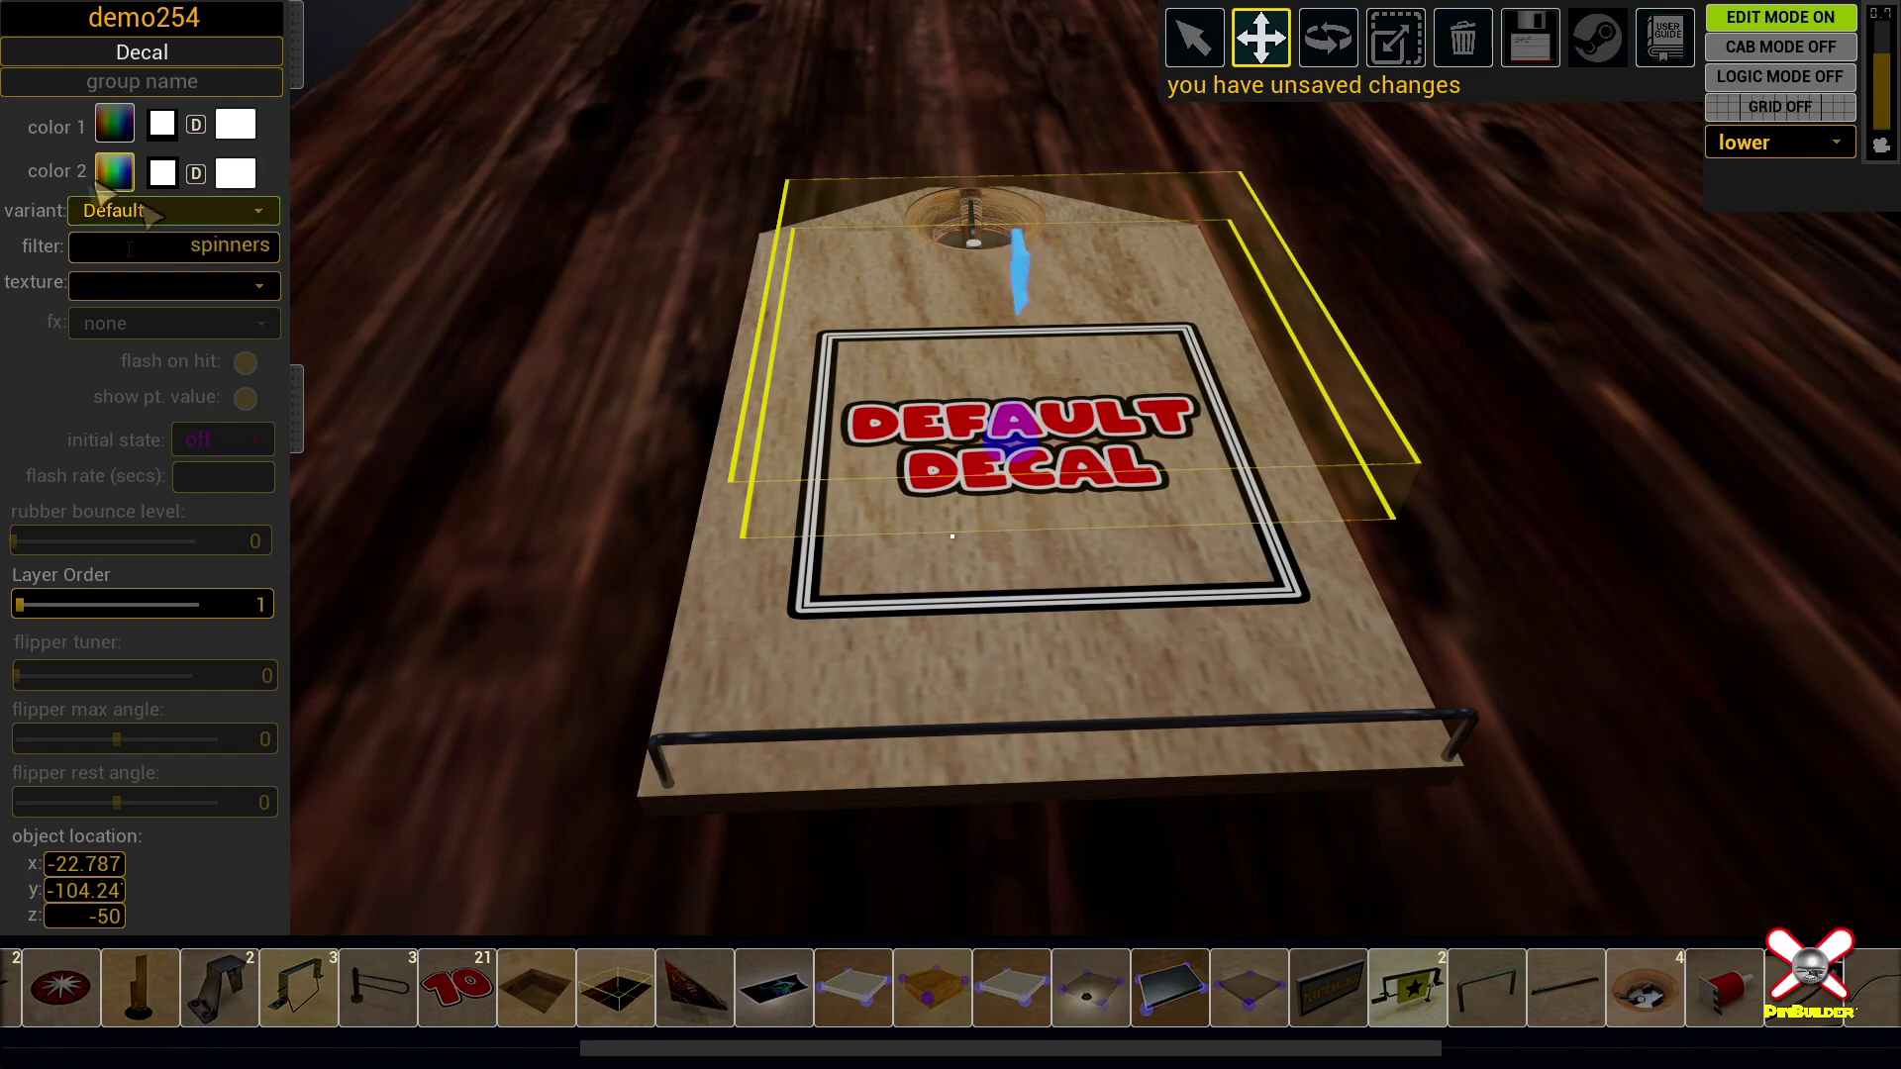
left_click(230, 286)
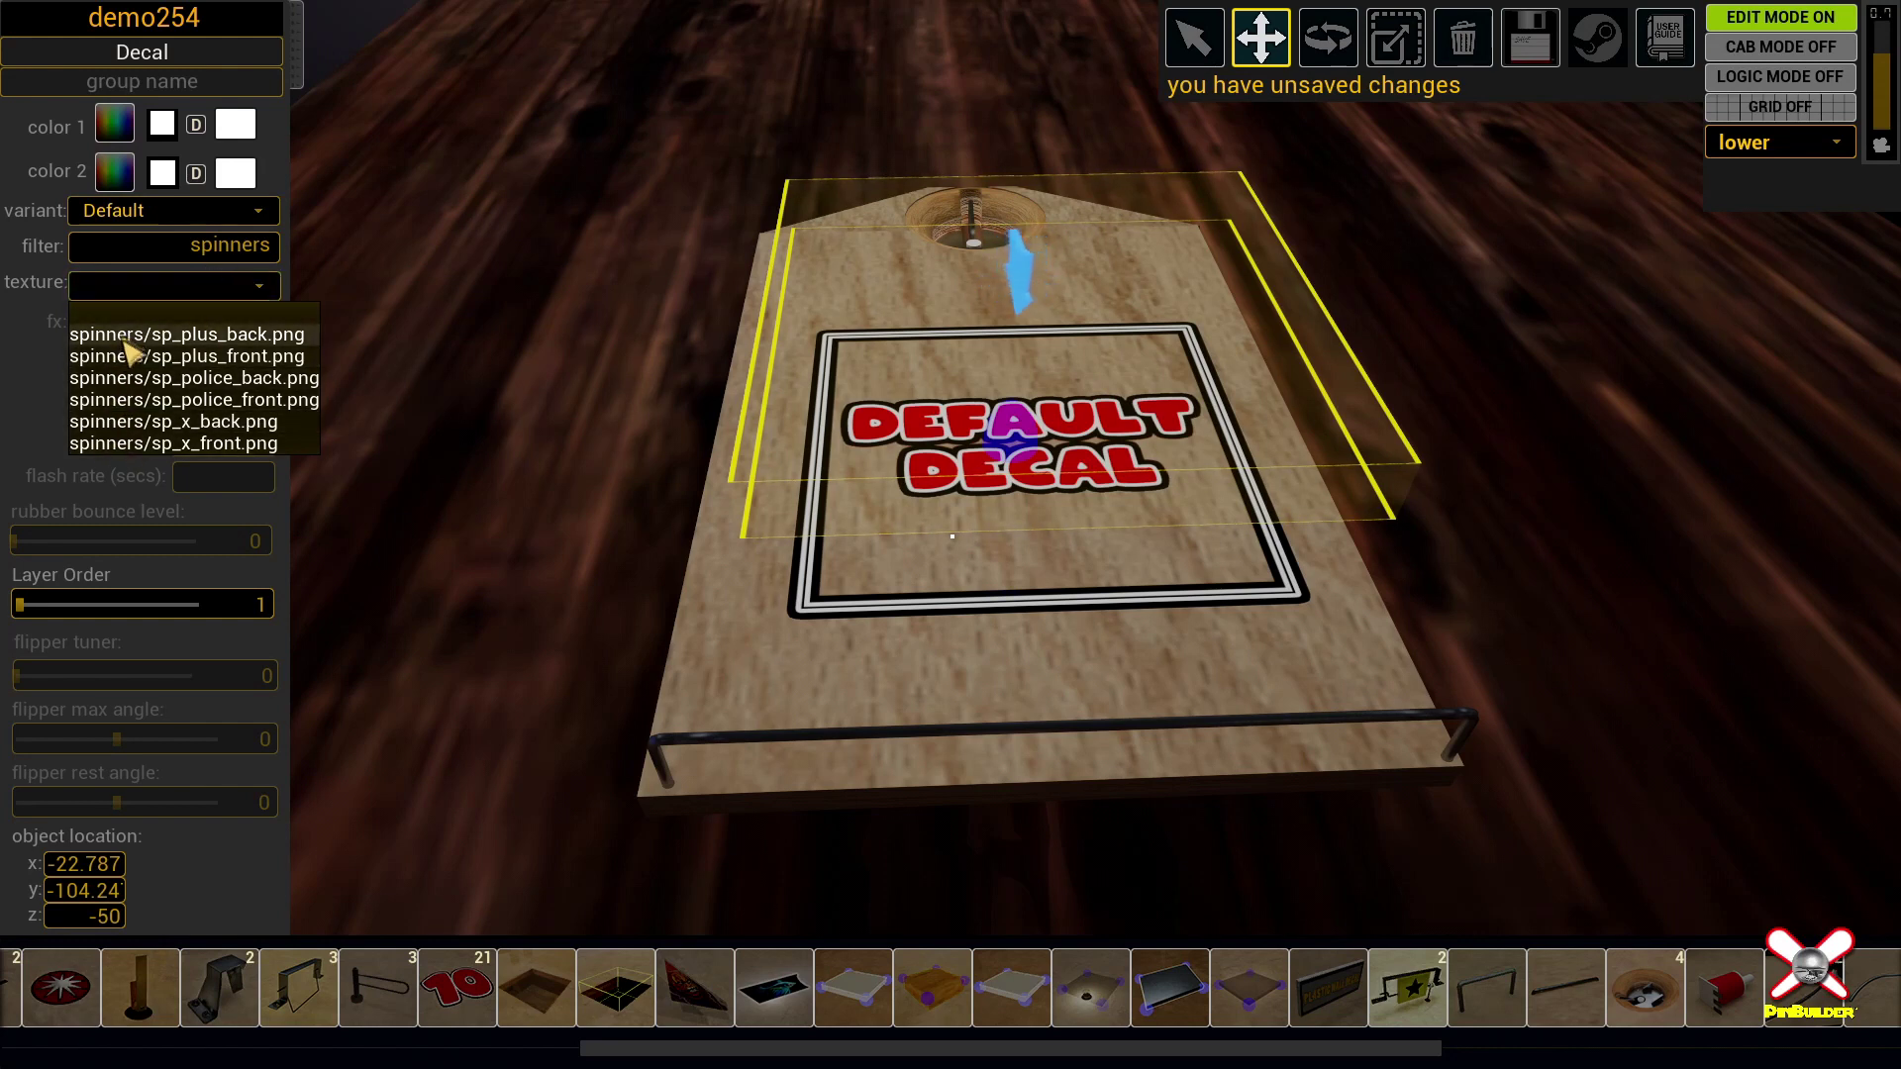
double_click(245, 245)
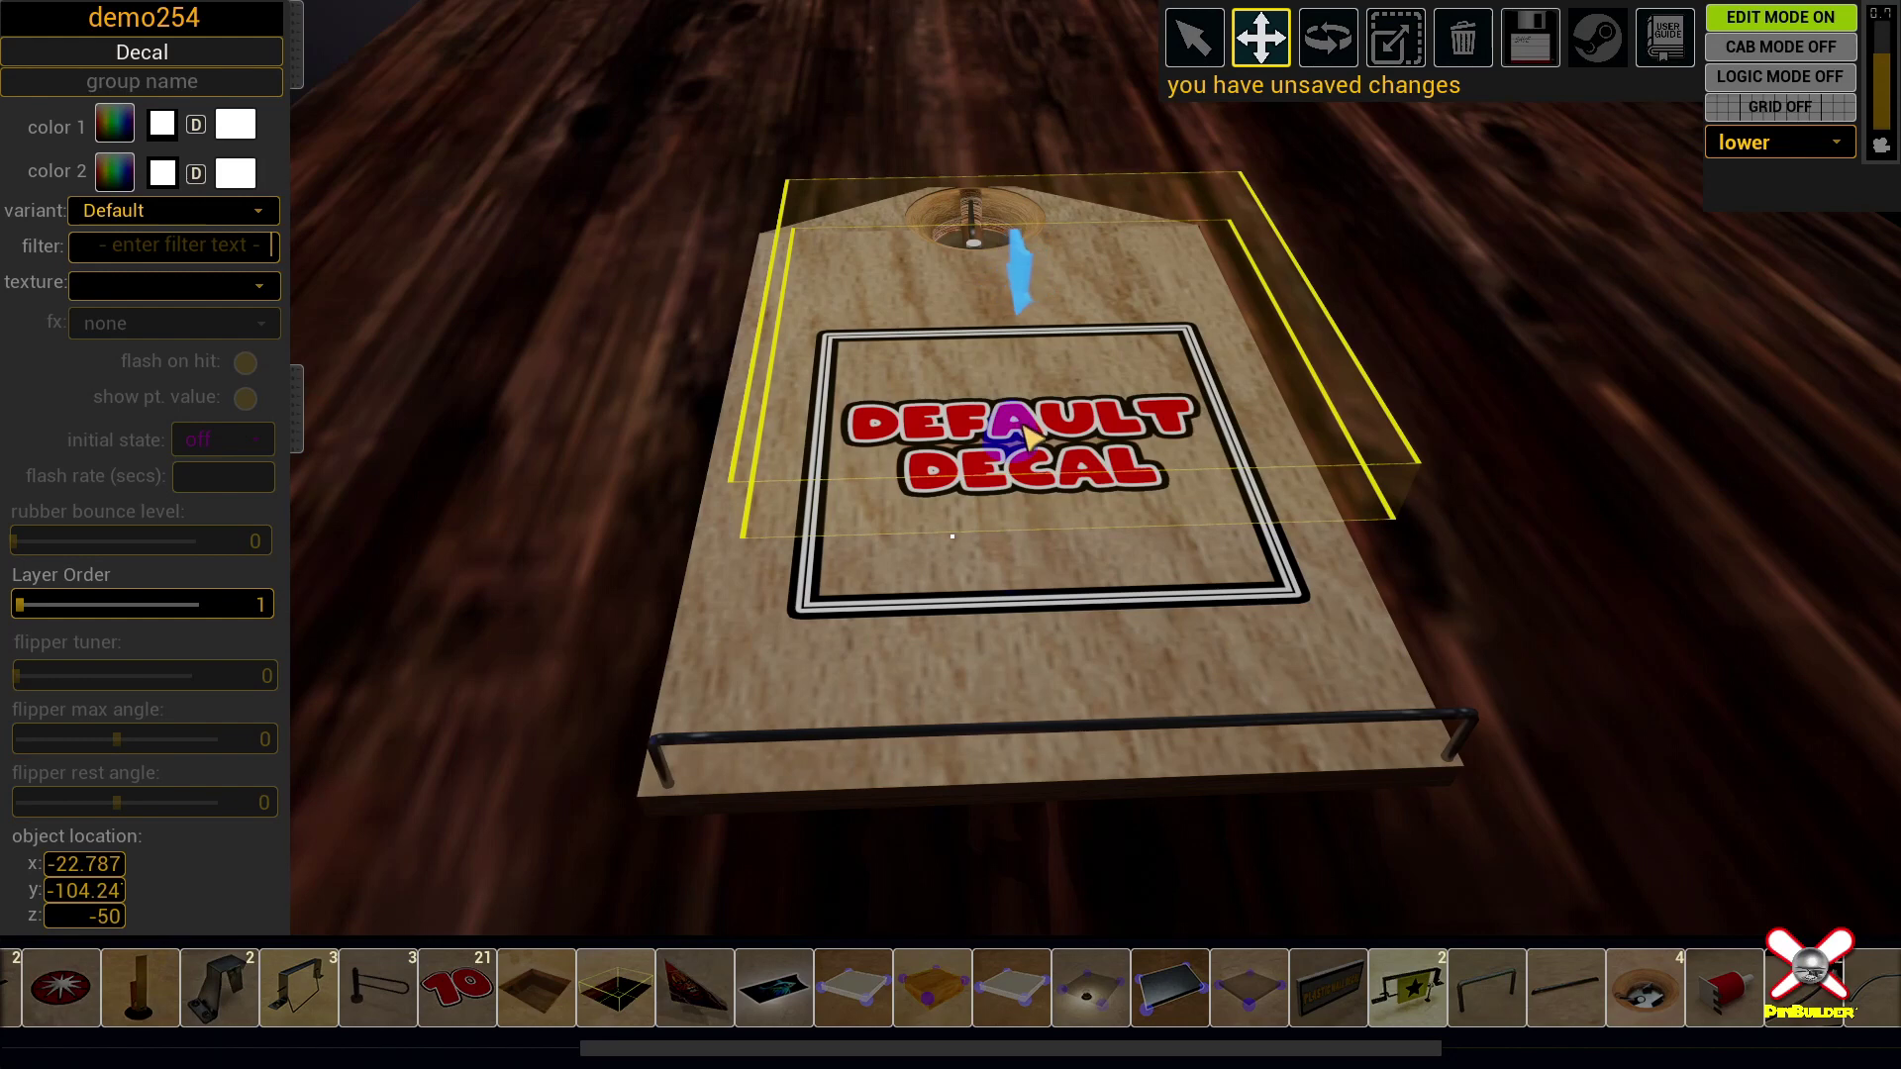
Step: Set the decal's texture to bumpers/comp_thump_tent.png
mouse_move(670, 410)
right_mouse_down()
mouse_move(649, 426)
mouse_move(679, 431)
right_mouse_up()
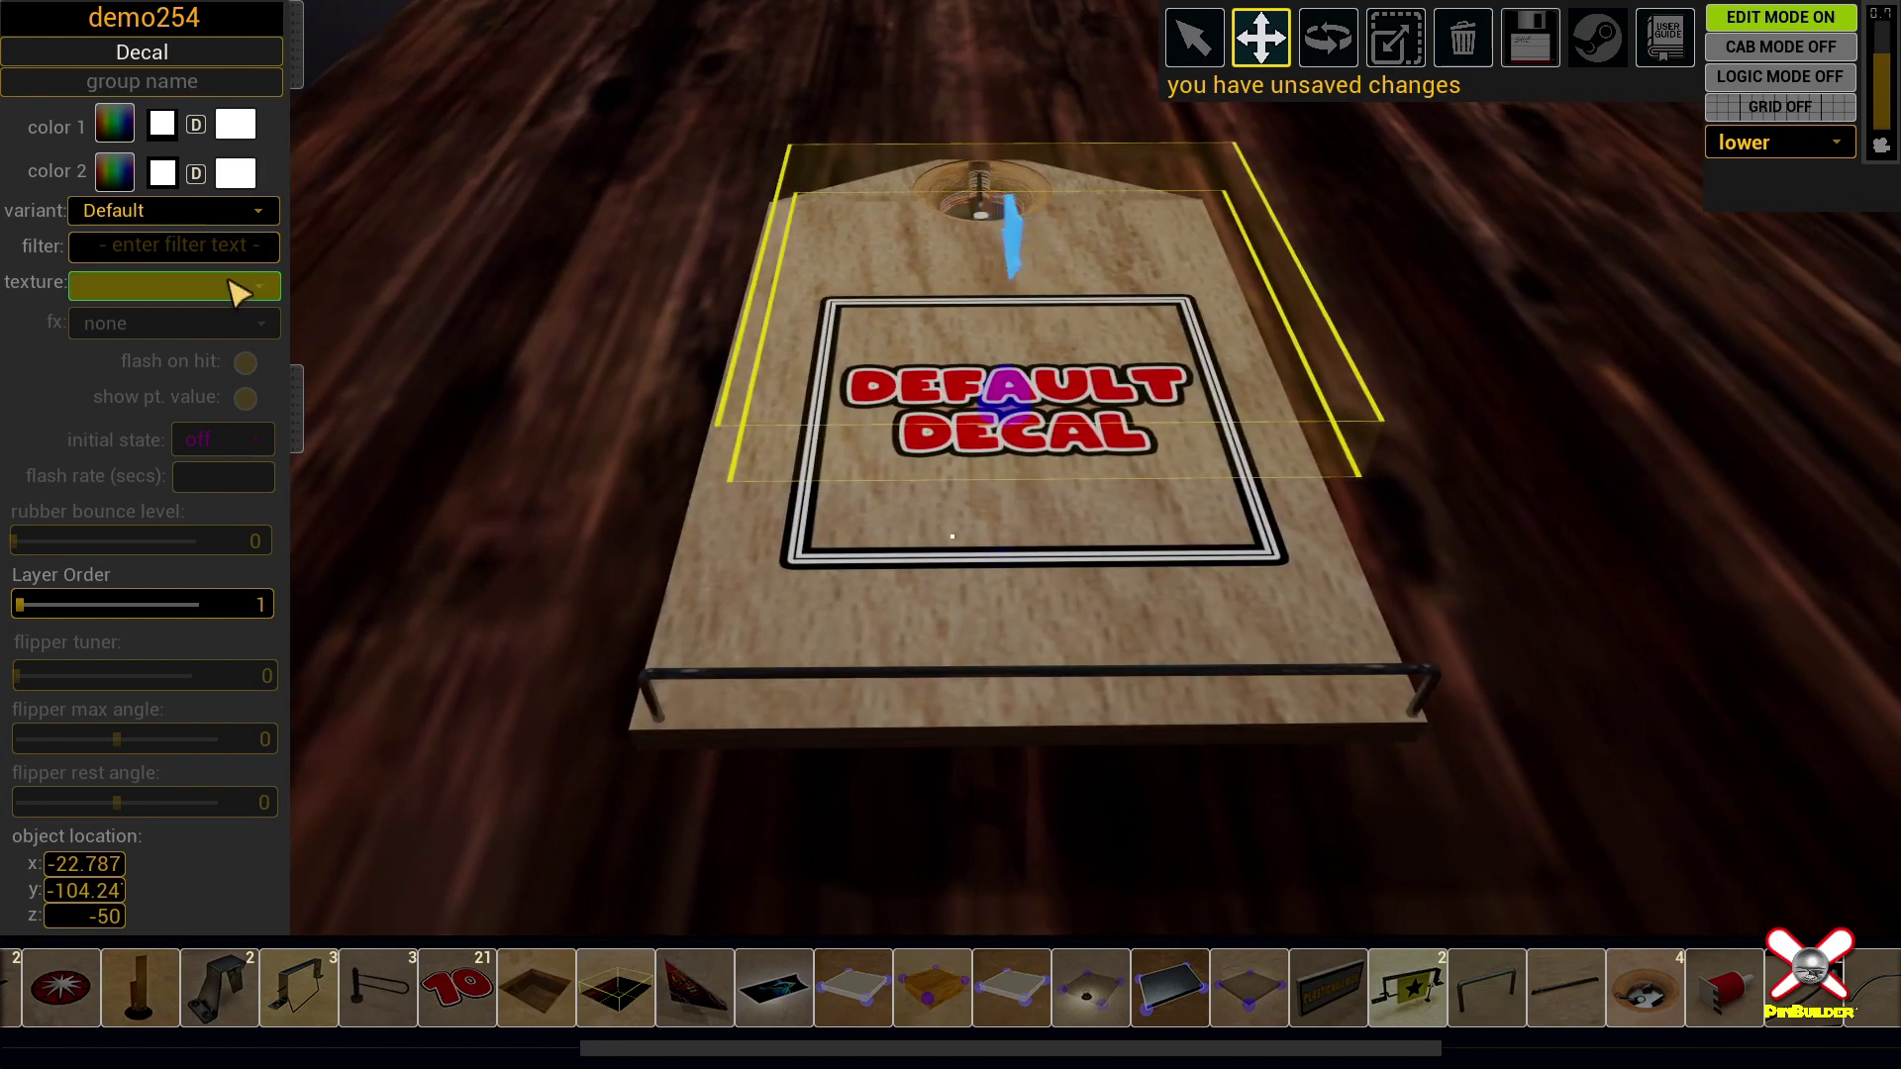
left_click(253, 287)
scroll(248, 525, "down", 4)
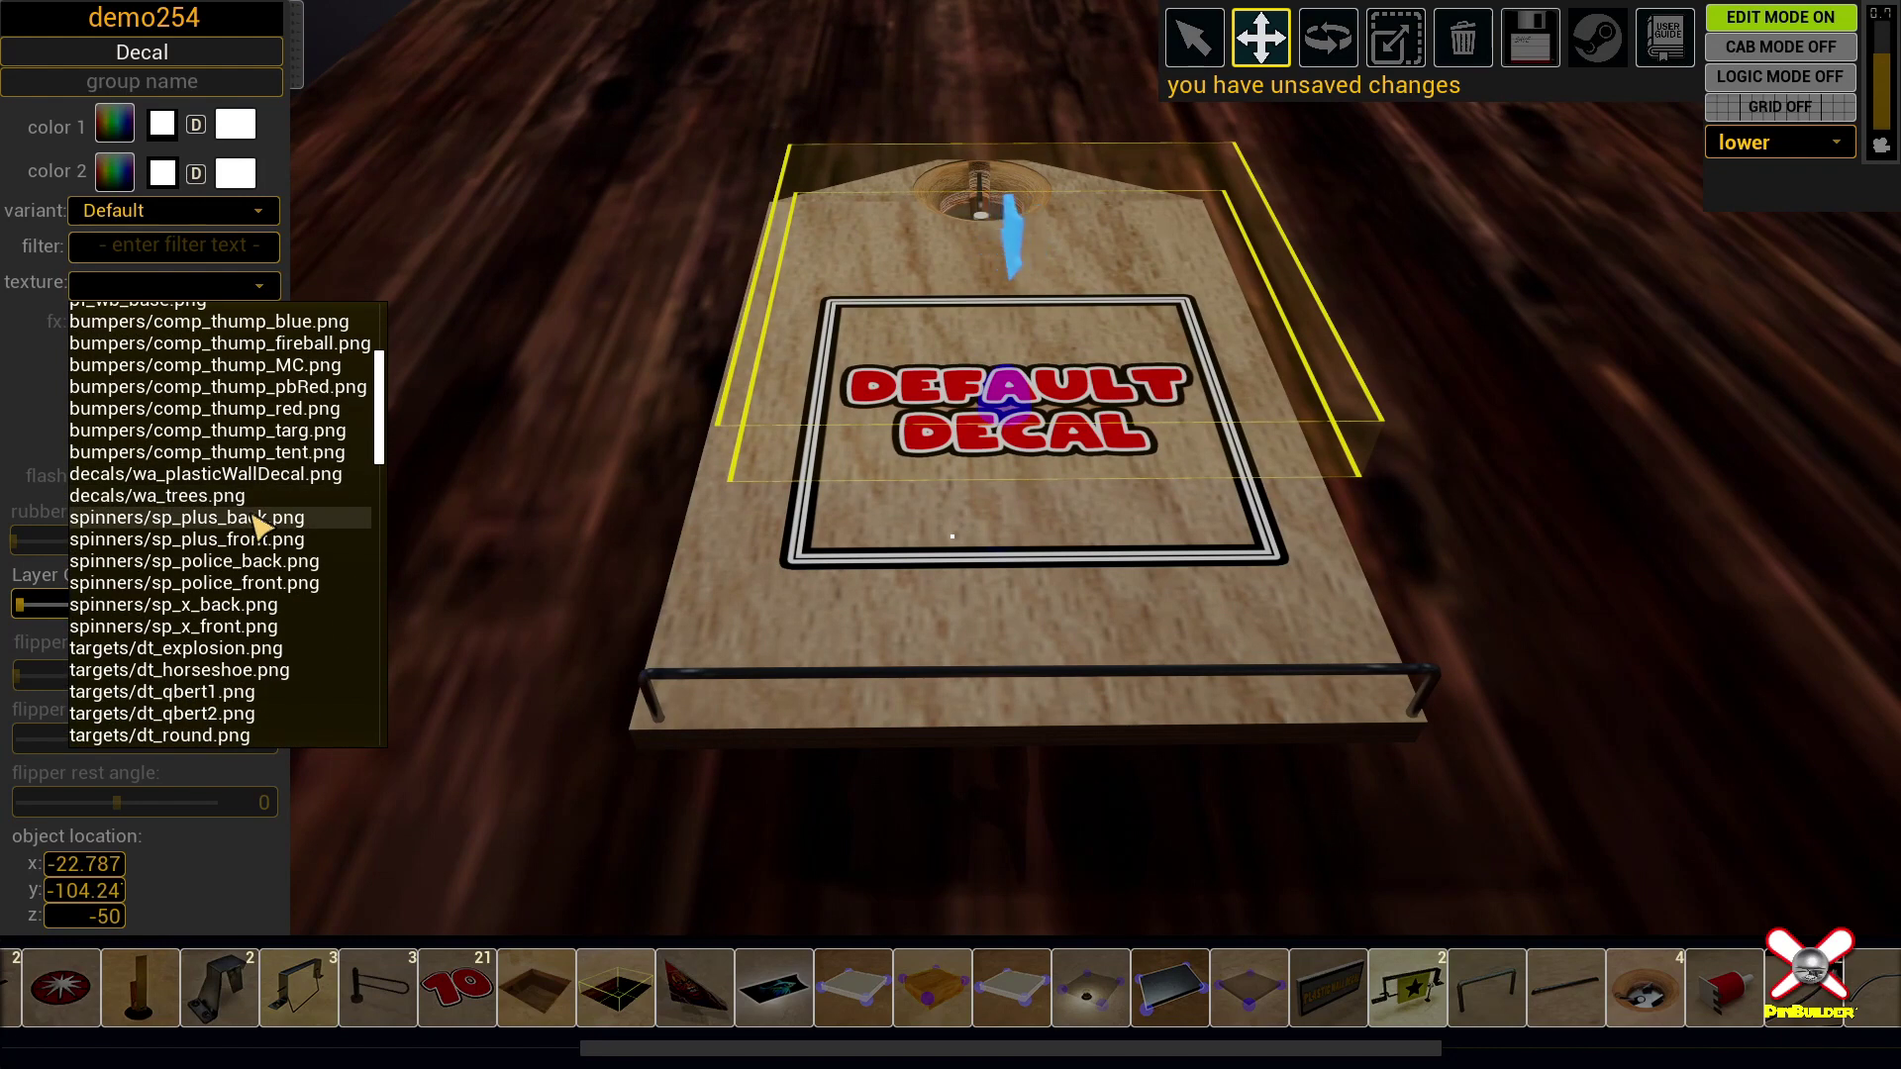
scroll(256, 527, "down", 2)
scroll(254, 527, "down", 2)
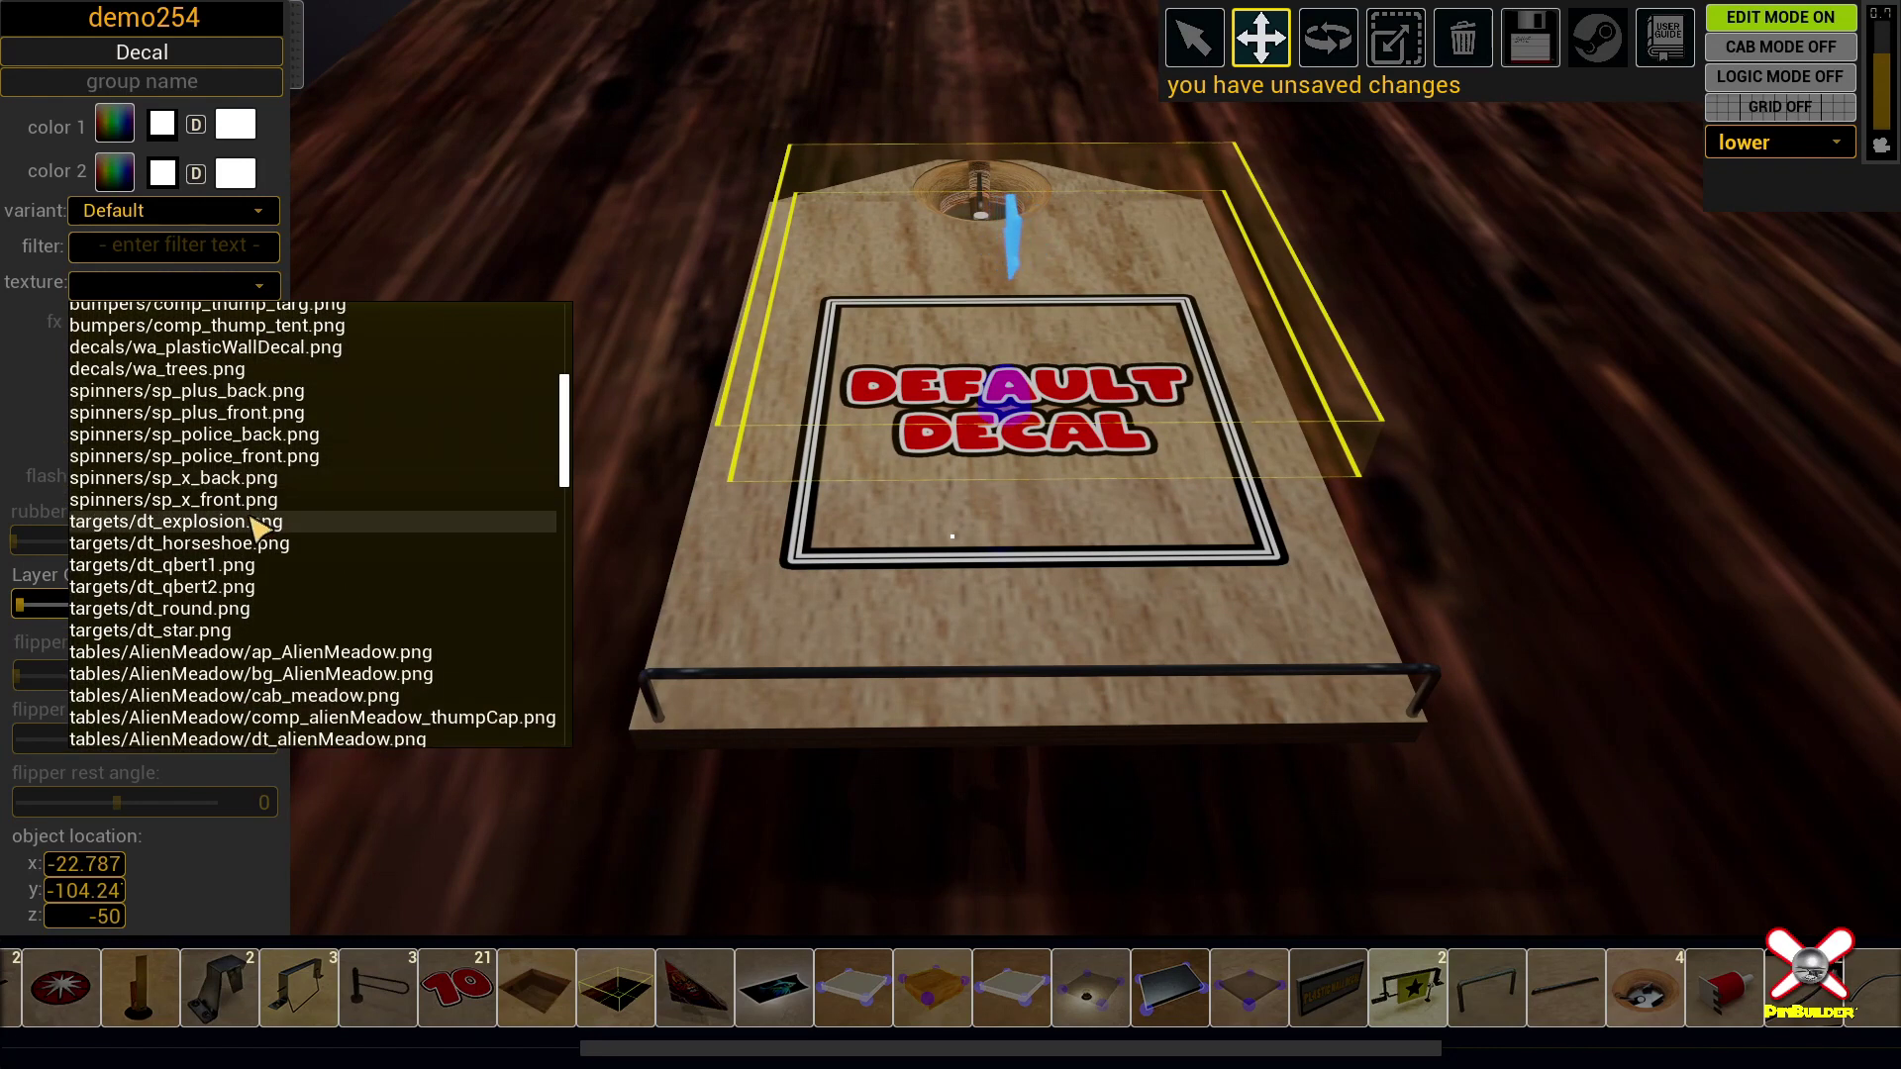
scroll(255, 523, "up", 4)
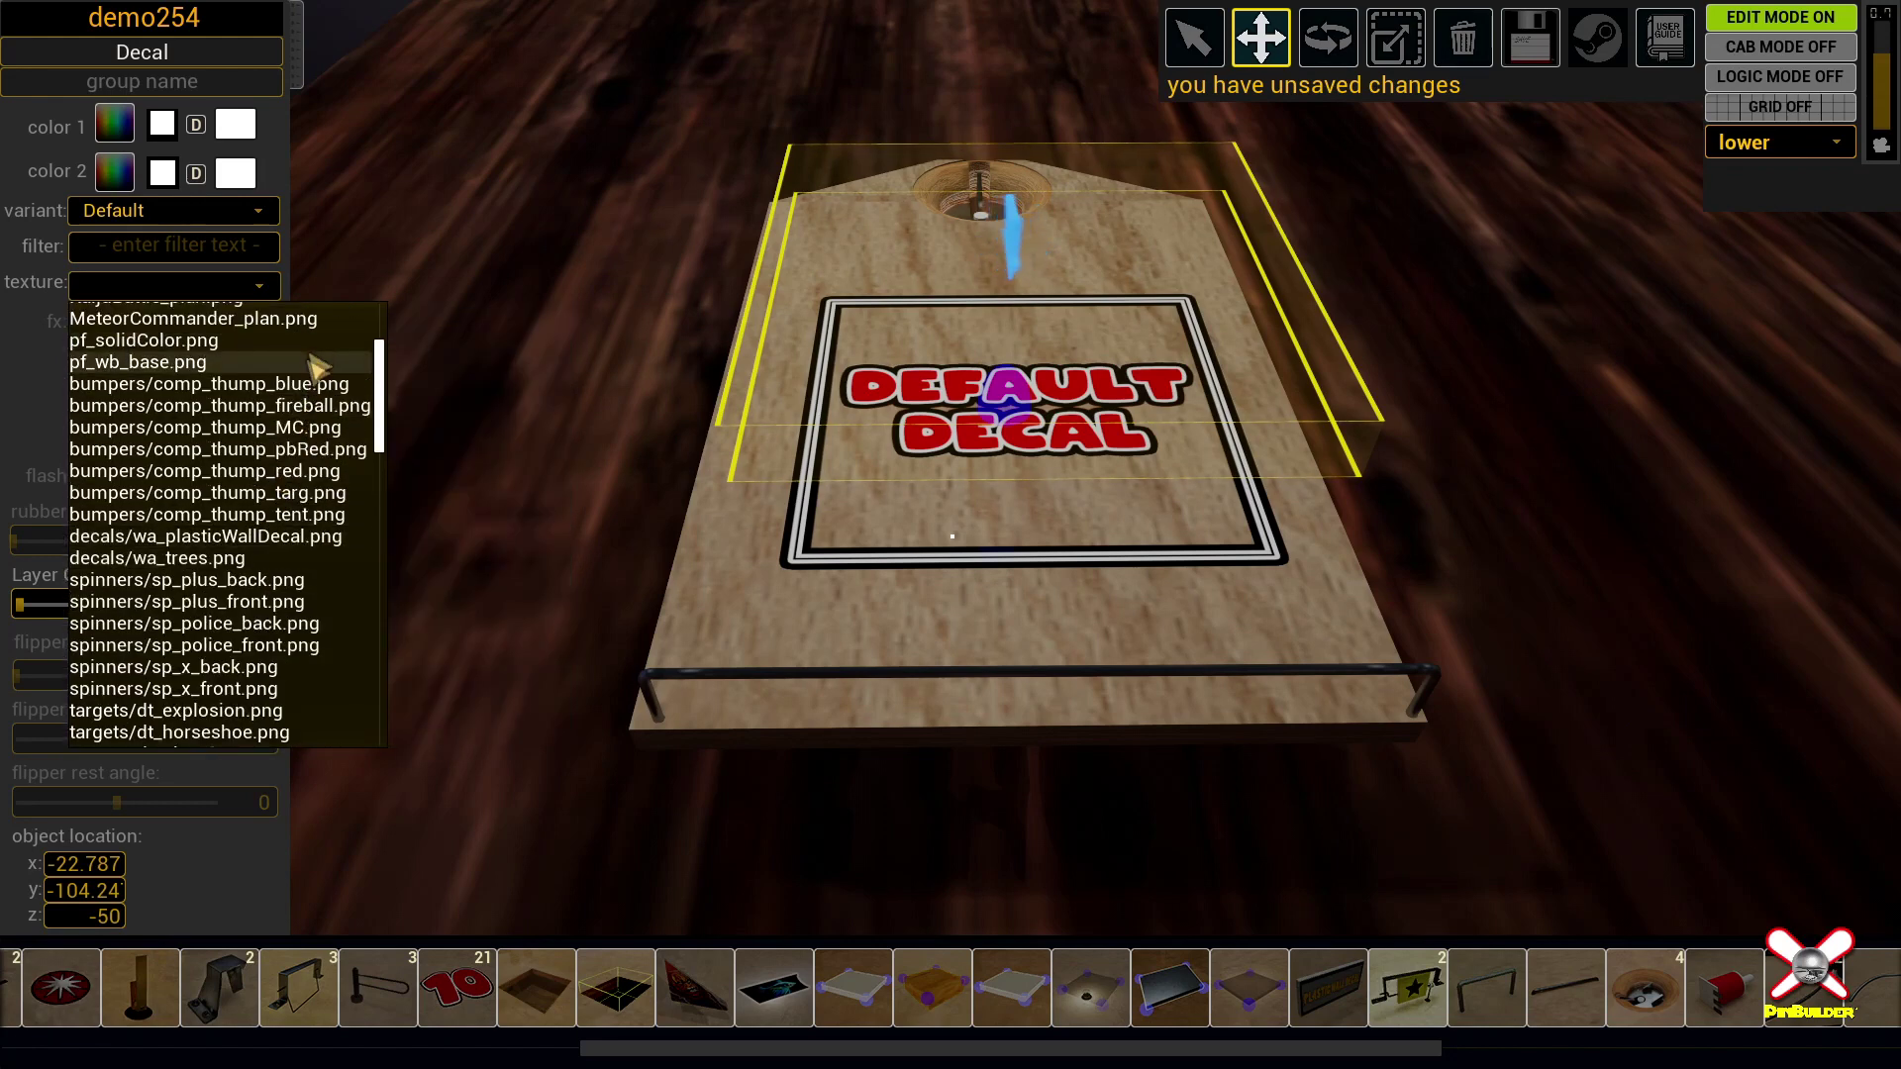
left_click(327, 515)
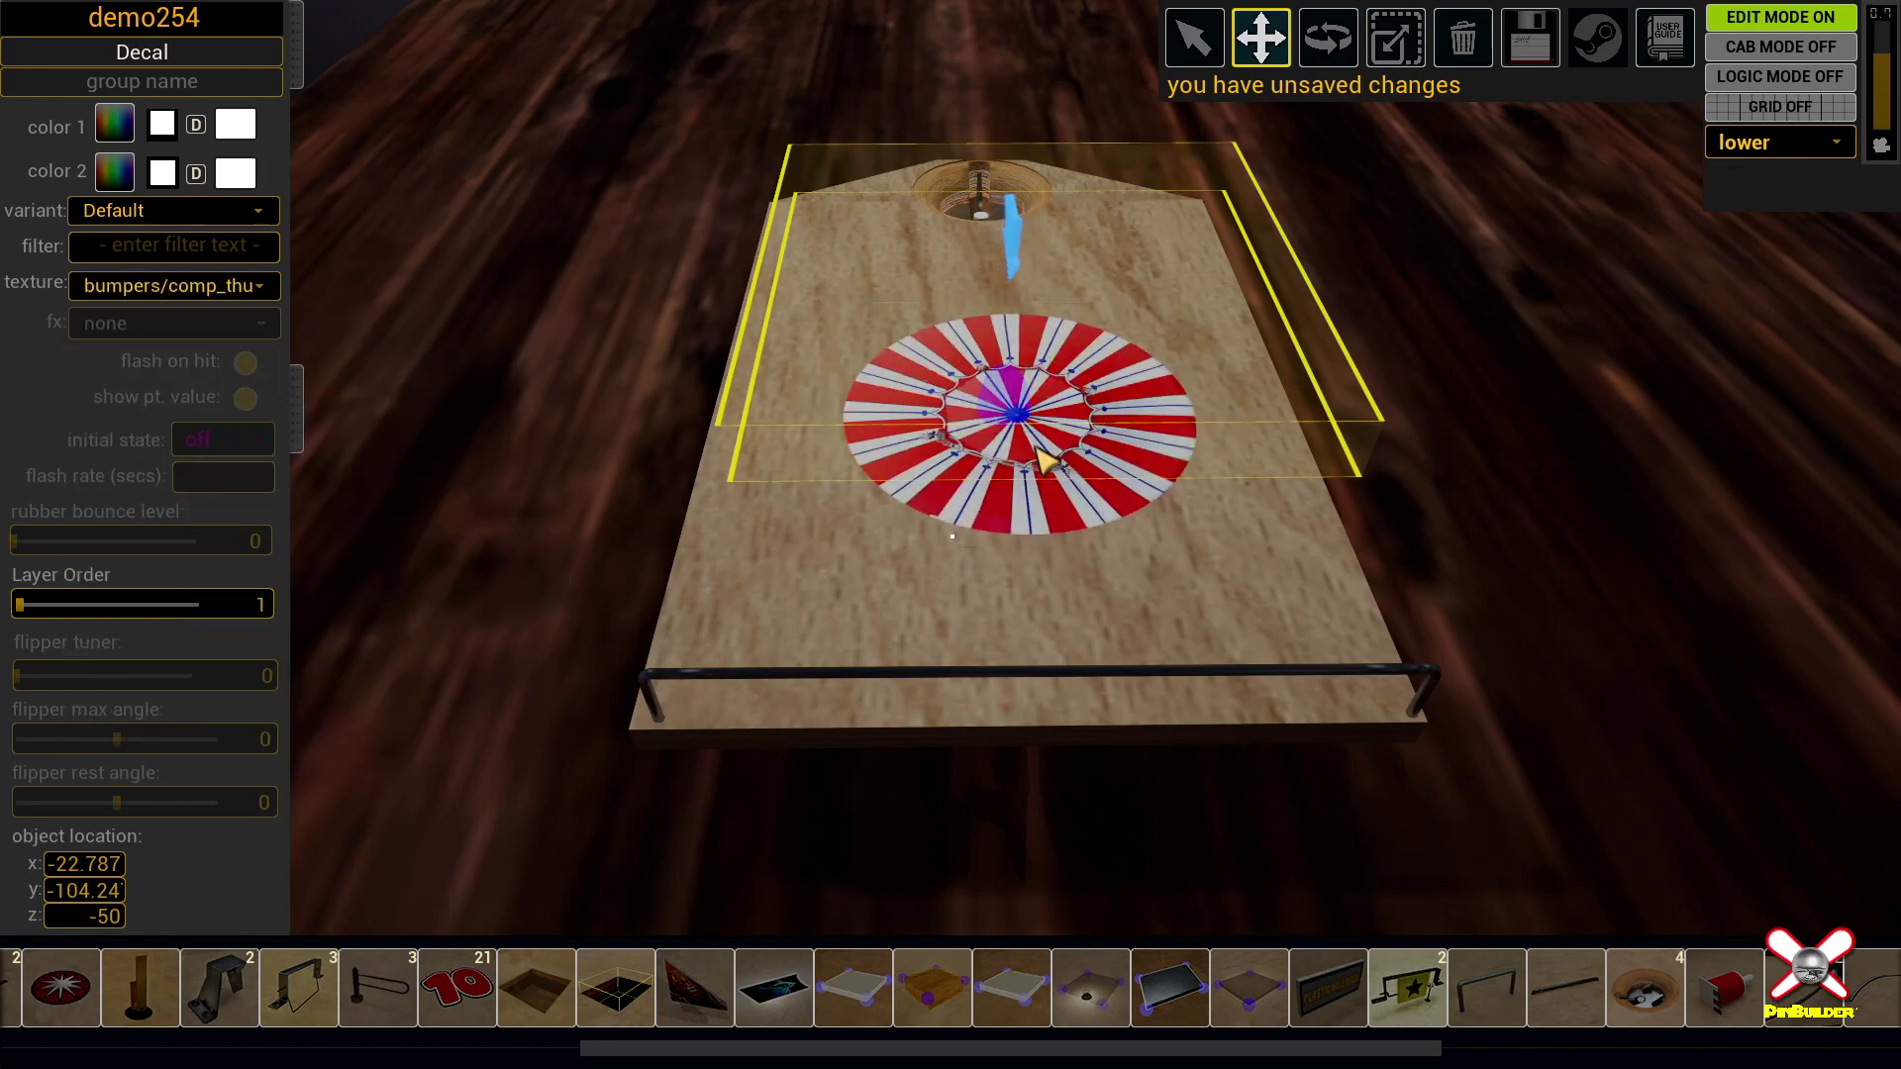
Step: Scale the decal to cover the whole lower playfield board and inspect it through the main level's opening
key("r")
left_click_drag(953, 537, 1143, 536)
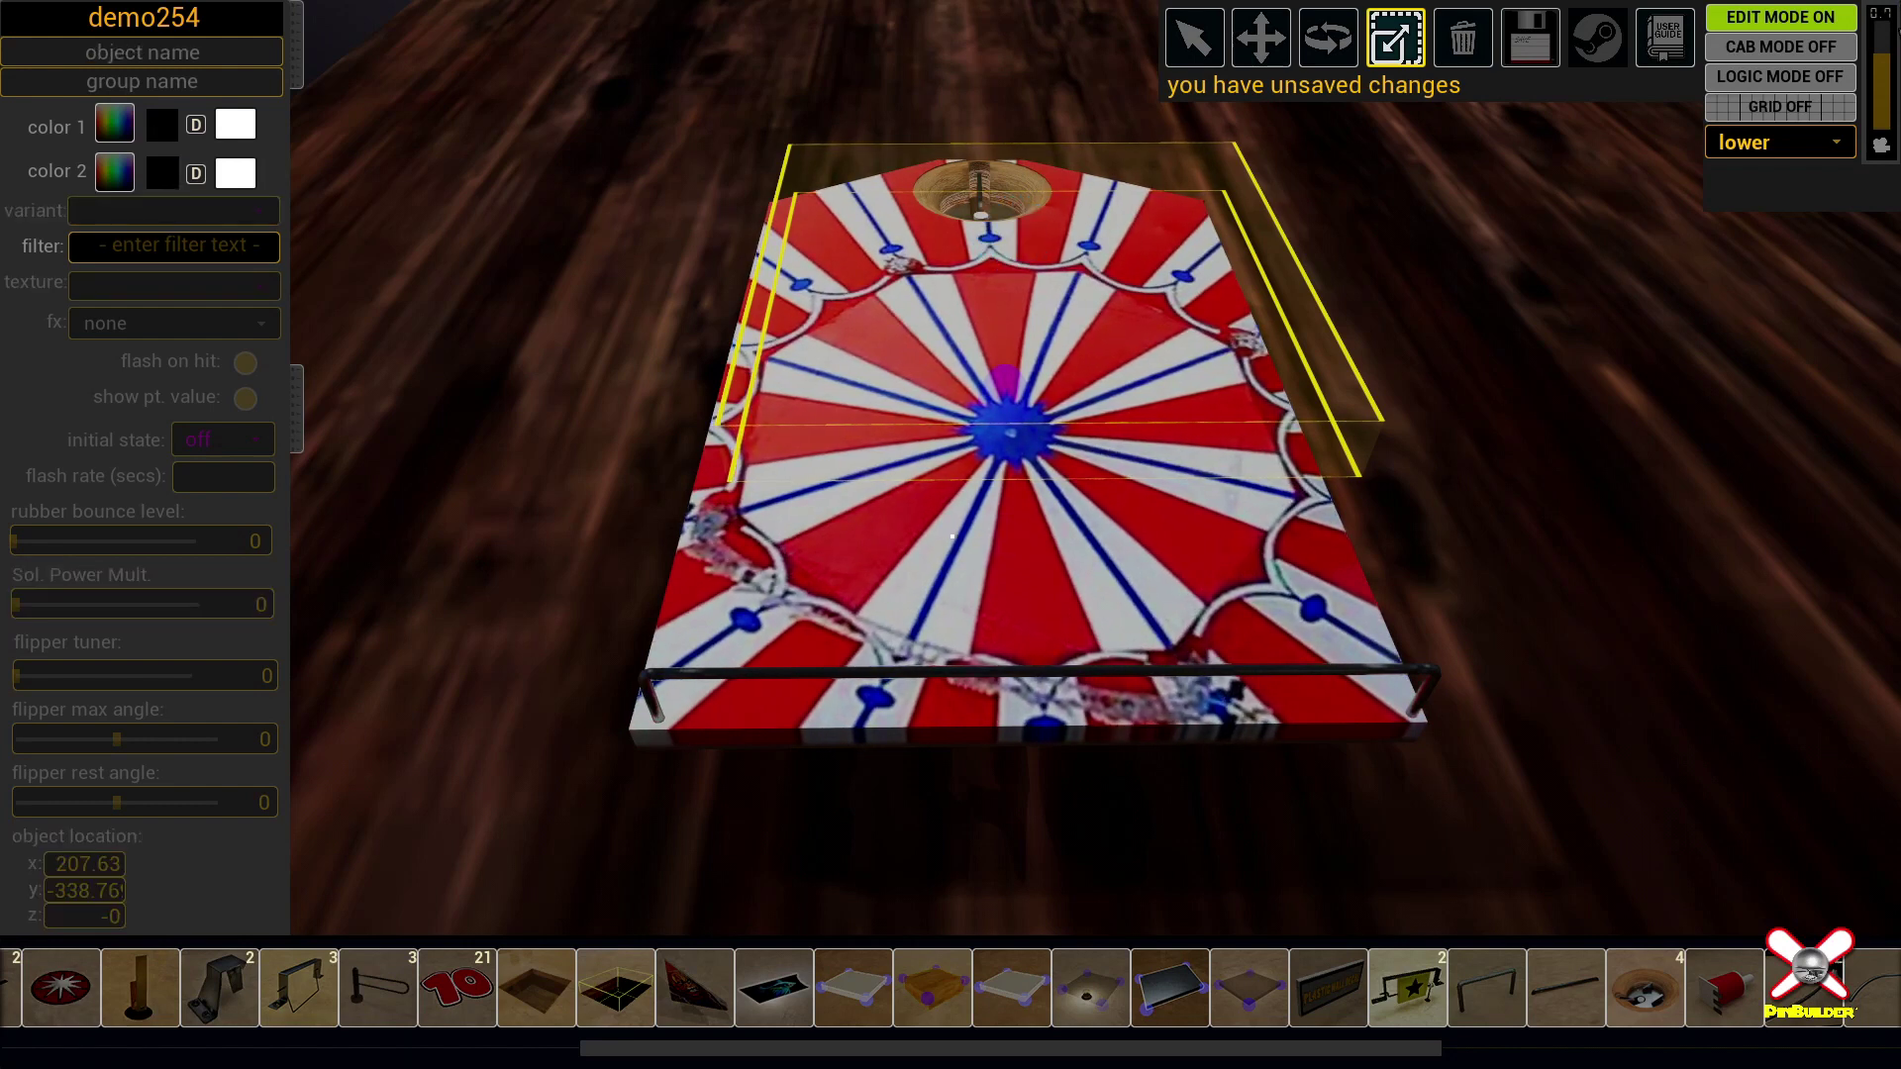
left_click(1832, 141)
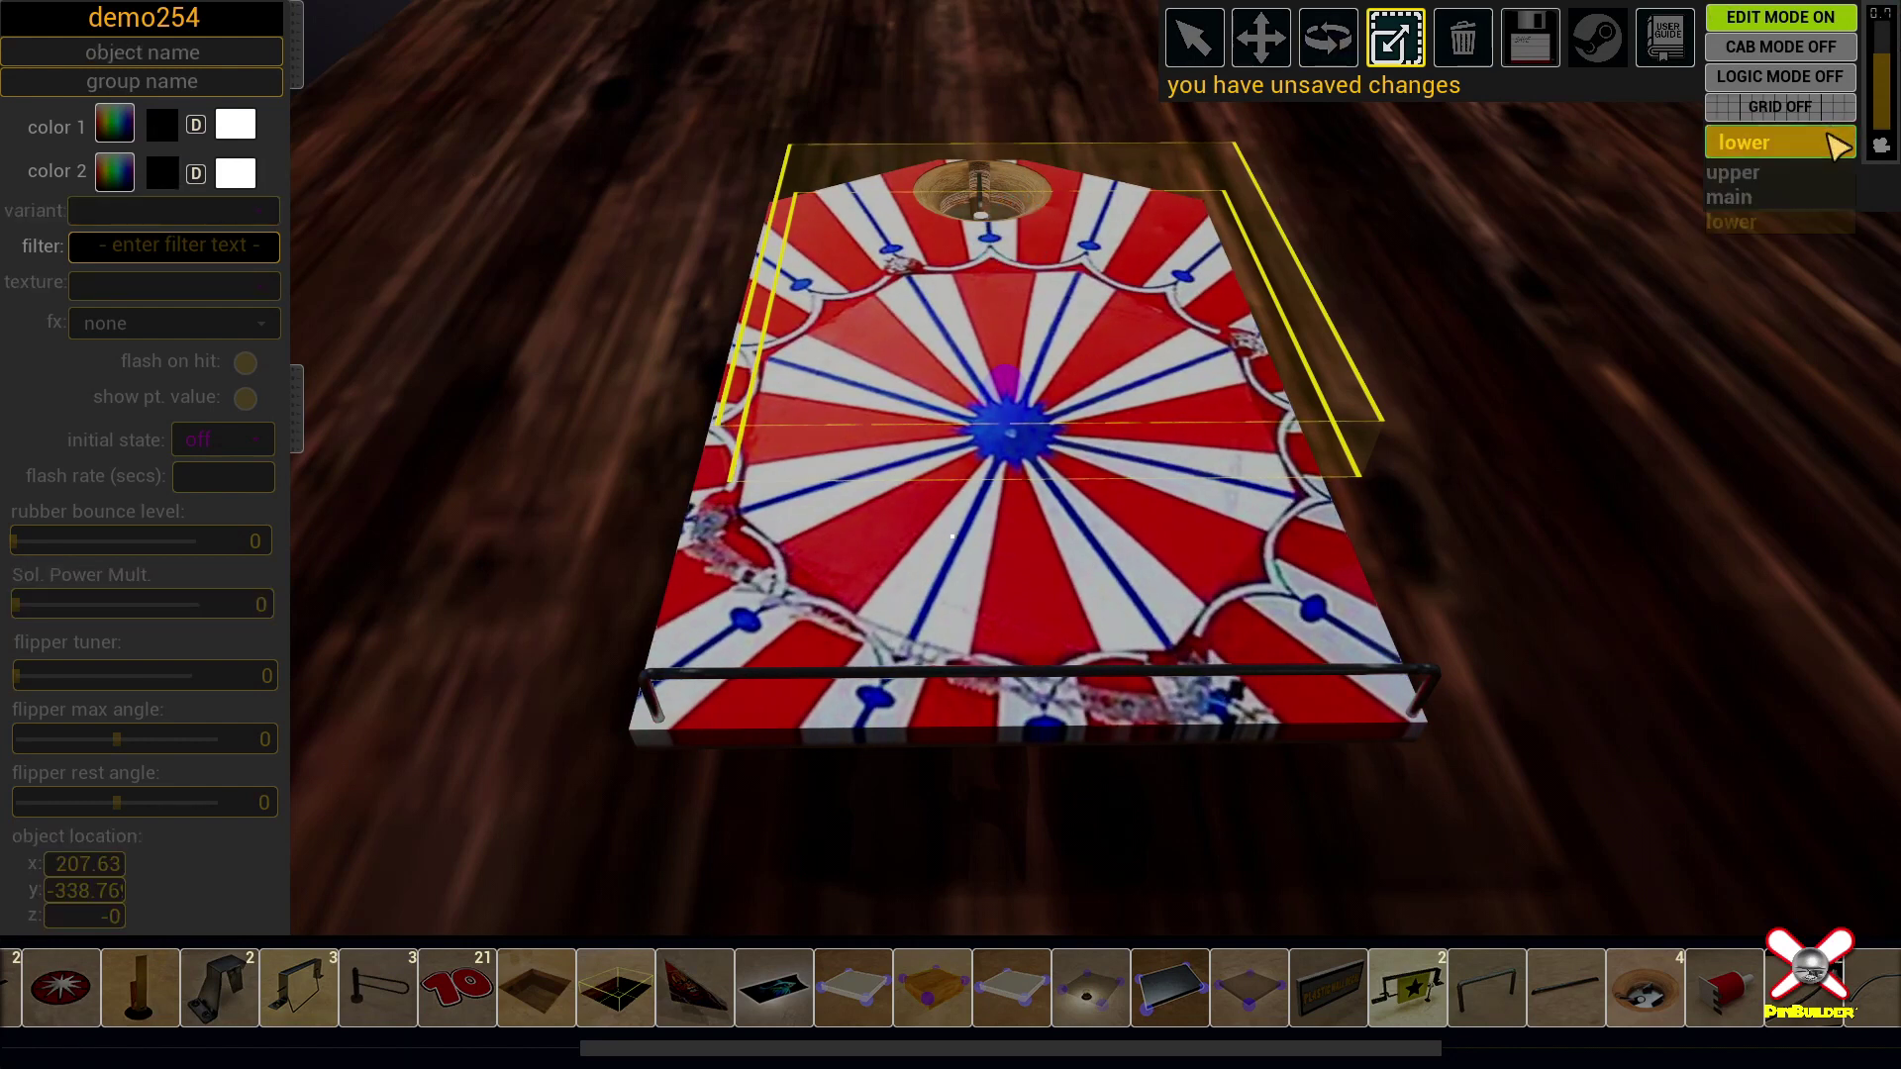
left_click(1755, 201)
right_click_drag(1604, 230, 1620, 129)
key("s")
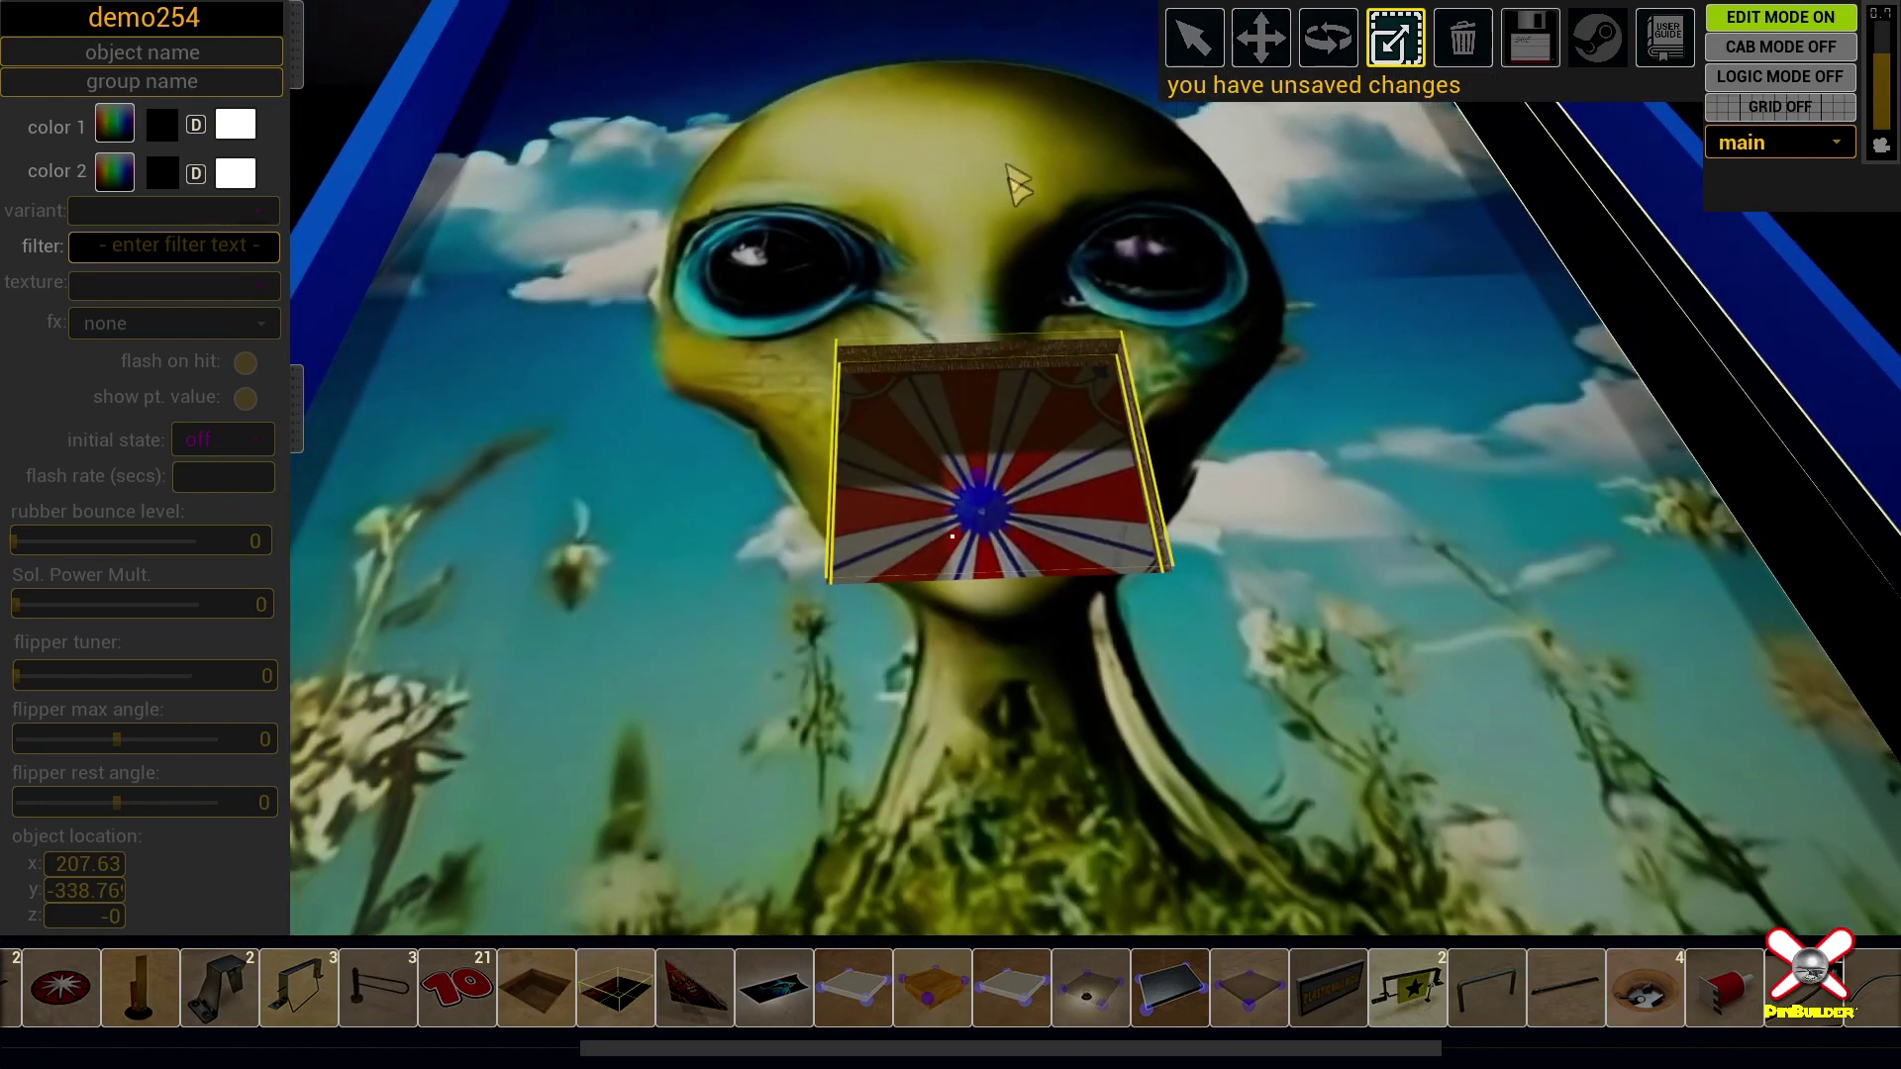
Step: Return to the lower level and add a Light Bulb beside the board's near corner, at about x -83.539, y -172.09
left_click(1772, 142)
left_click(1739, 228)
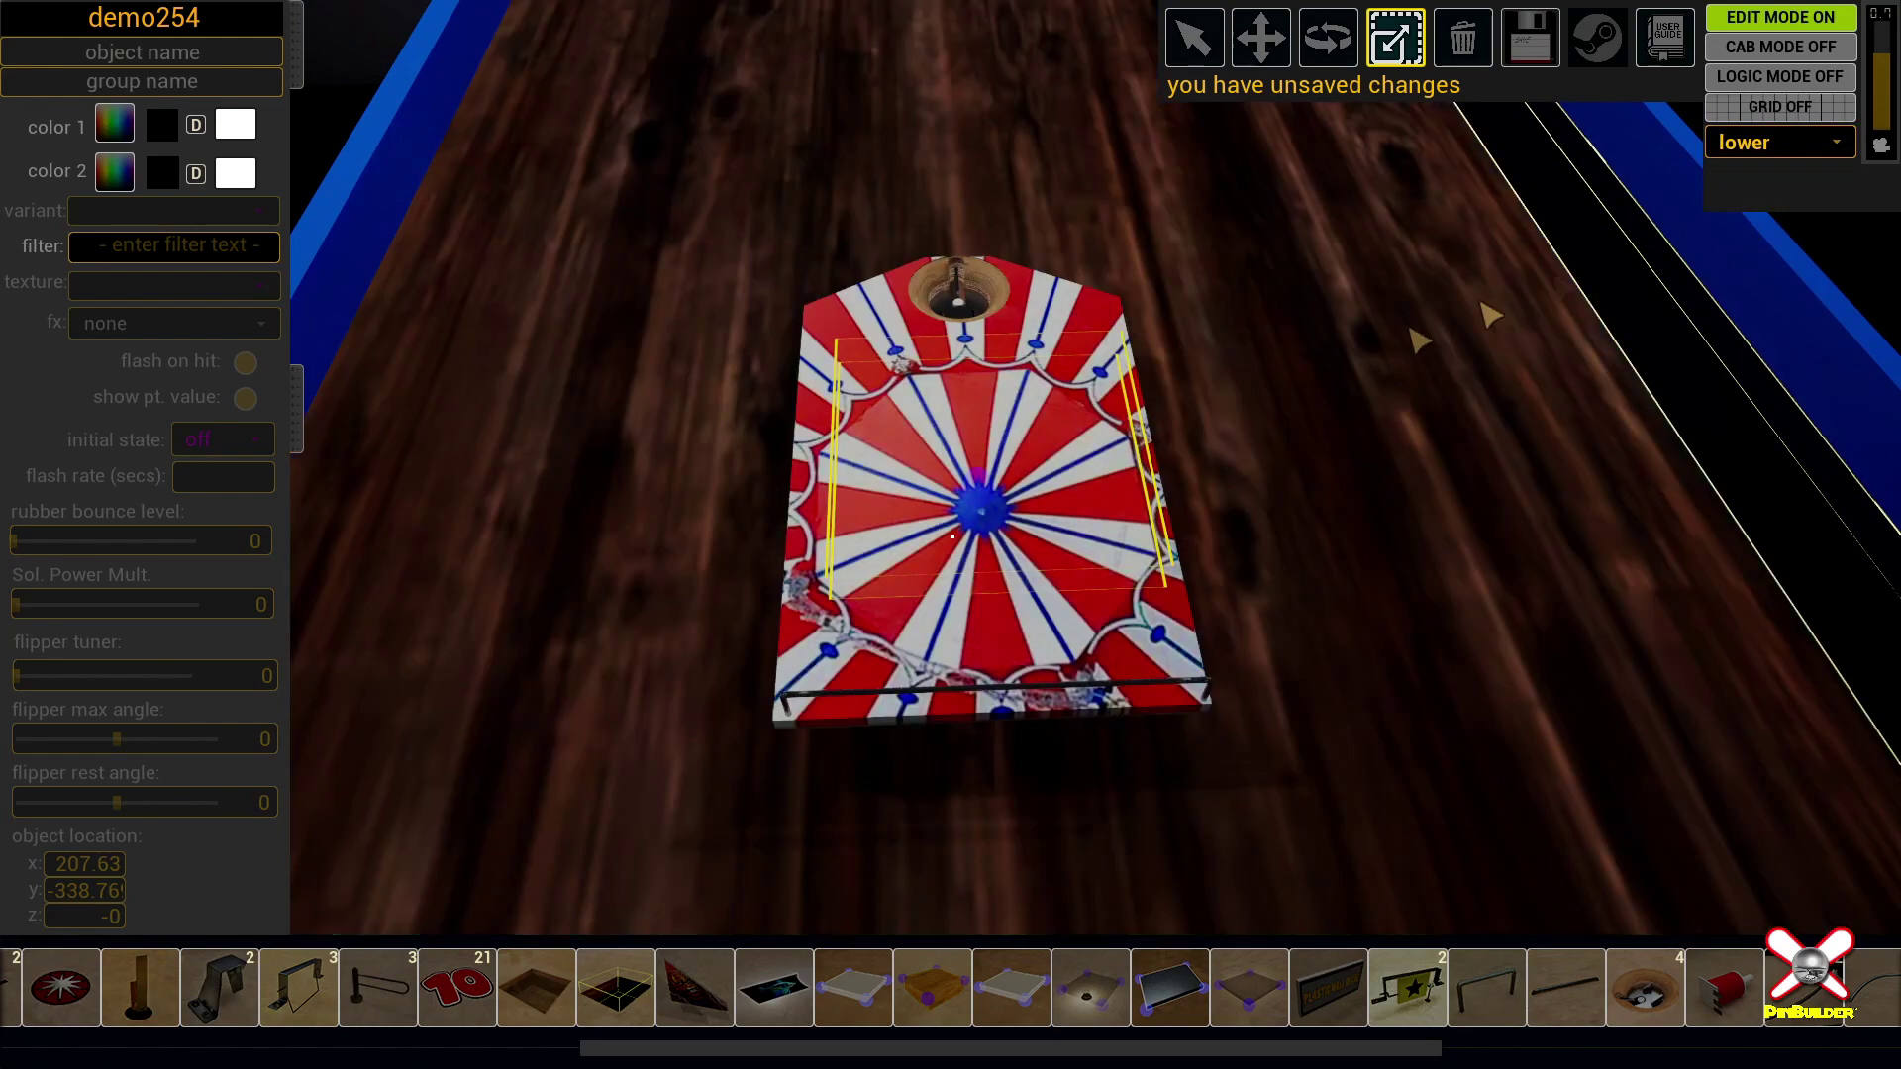
key("w")
right_click_drag(1339, 352, 1297, 443)
key("a")
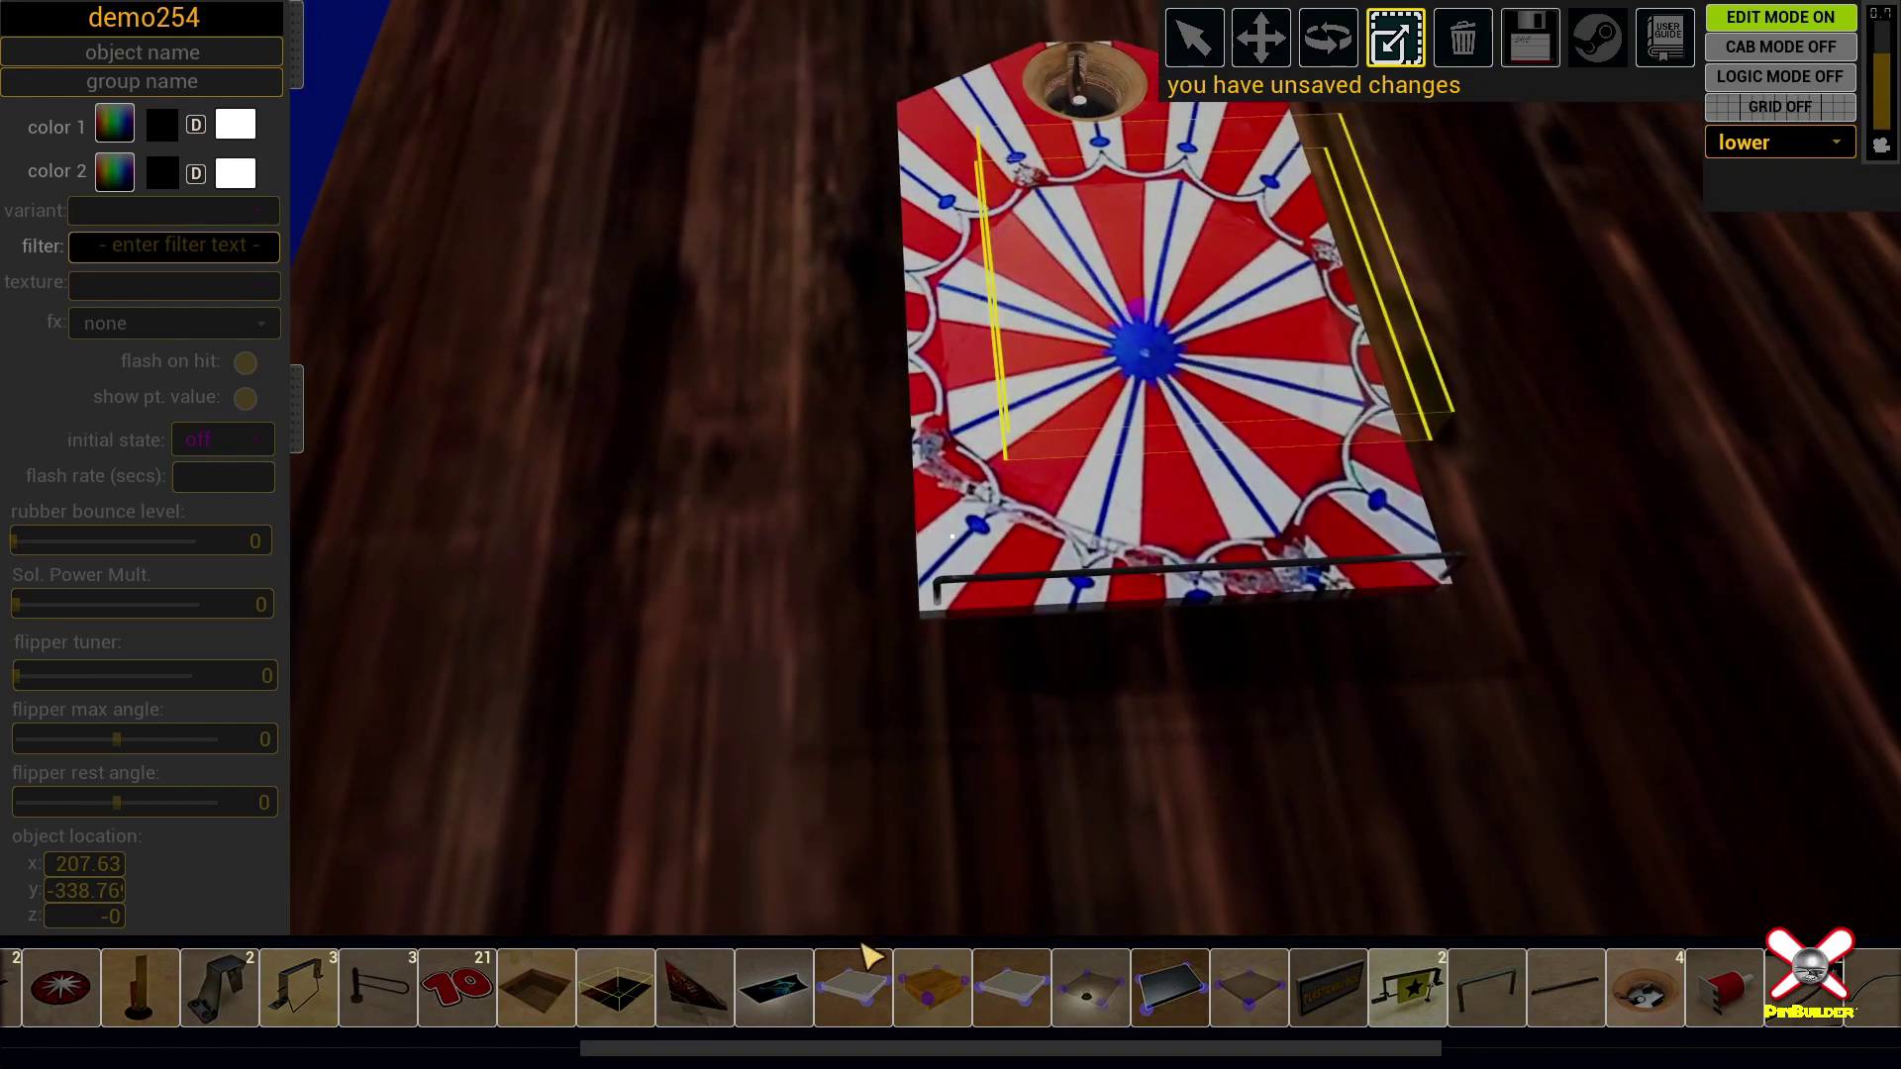
scroll(832, 985, "up", 10)
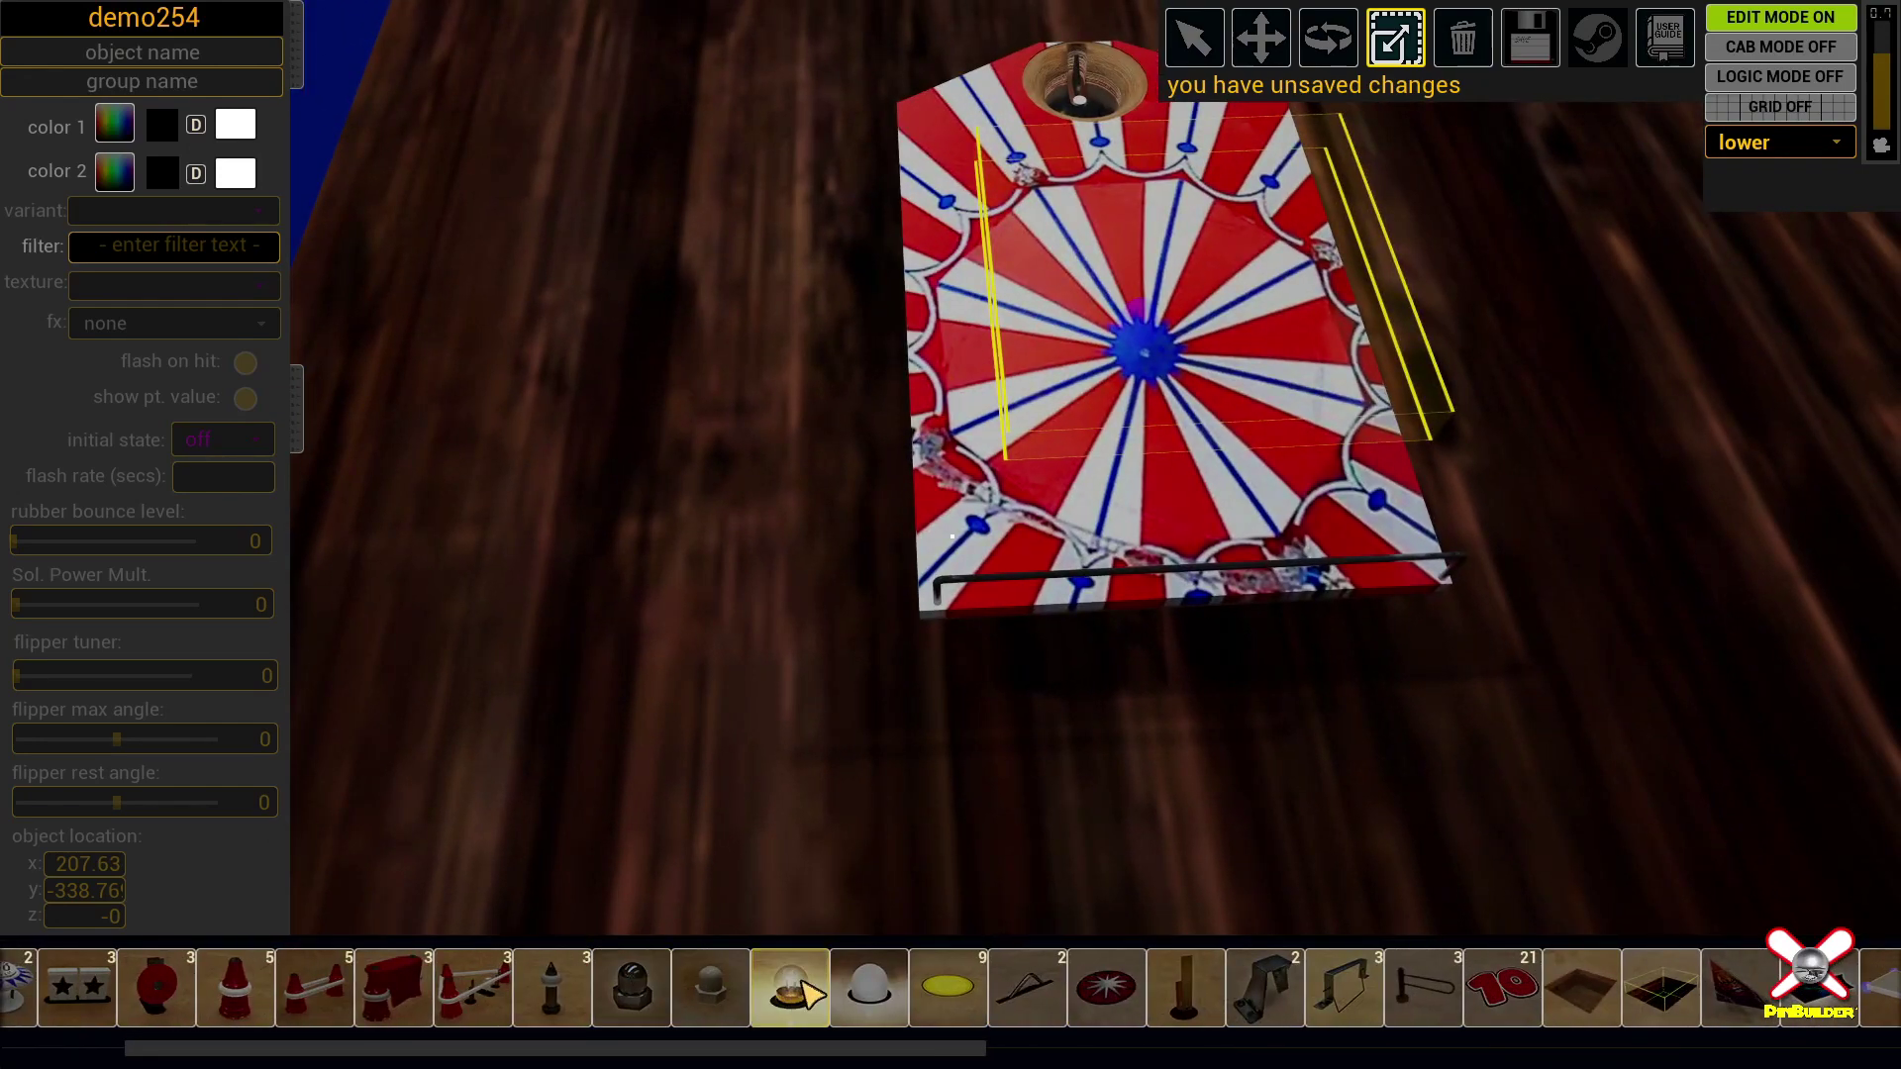
left_click(805, 986)
key("d")
mouse_move(1028, 658)
right_mouse_down()
mouse_move(1015, 639)
mouse_move(1005, 668)
mouse_move(1027, 654)
right_mouse_up()
key("w")
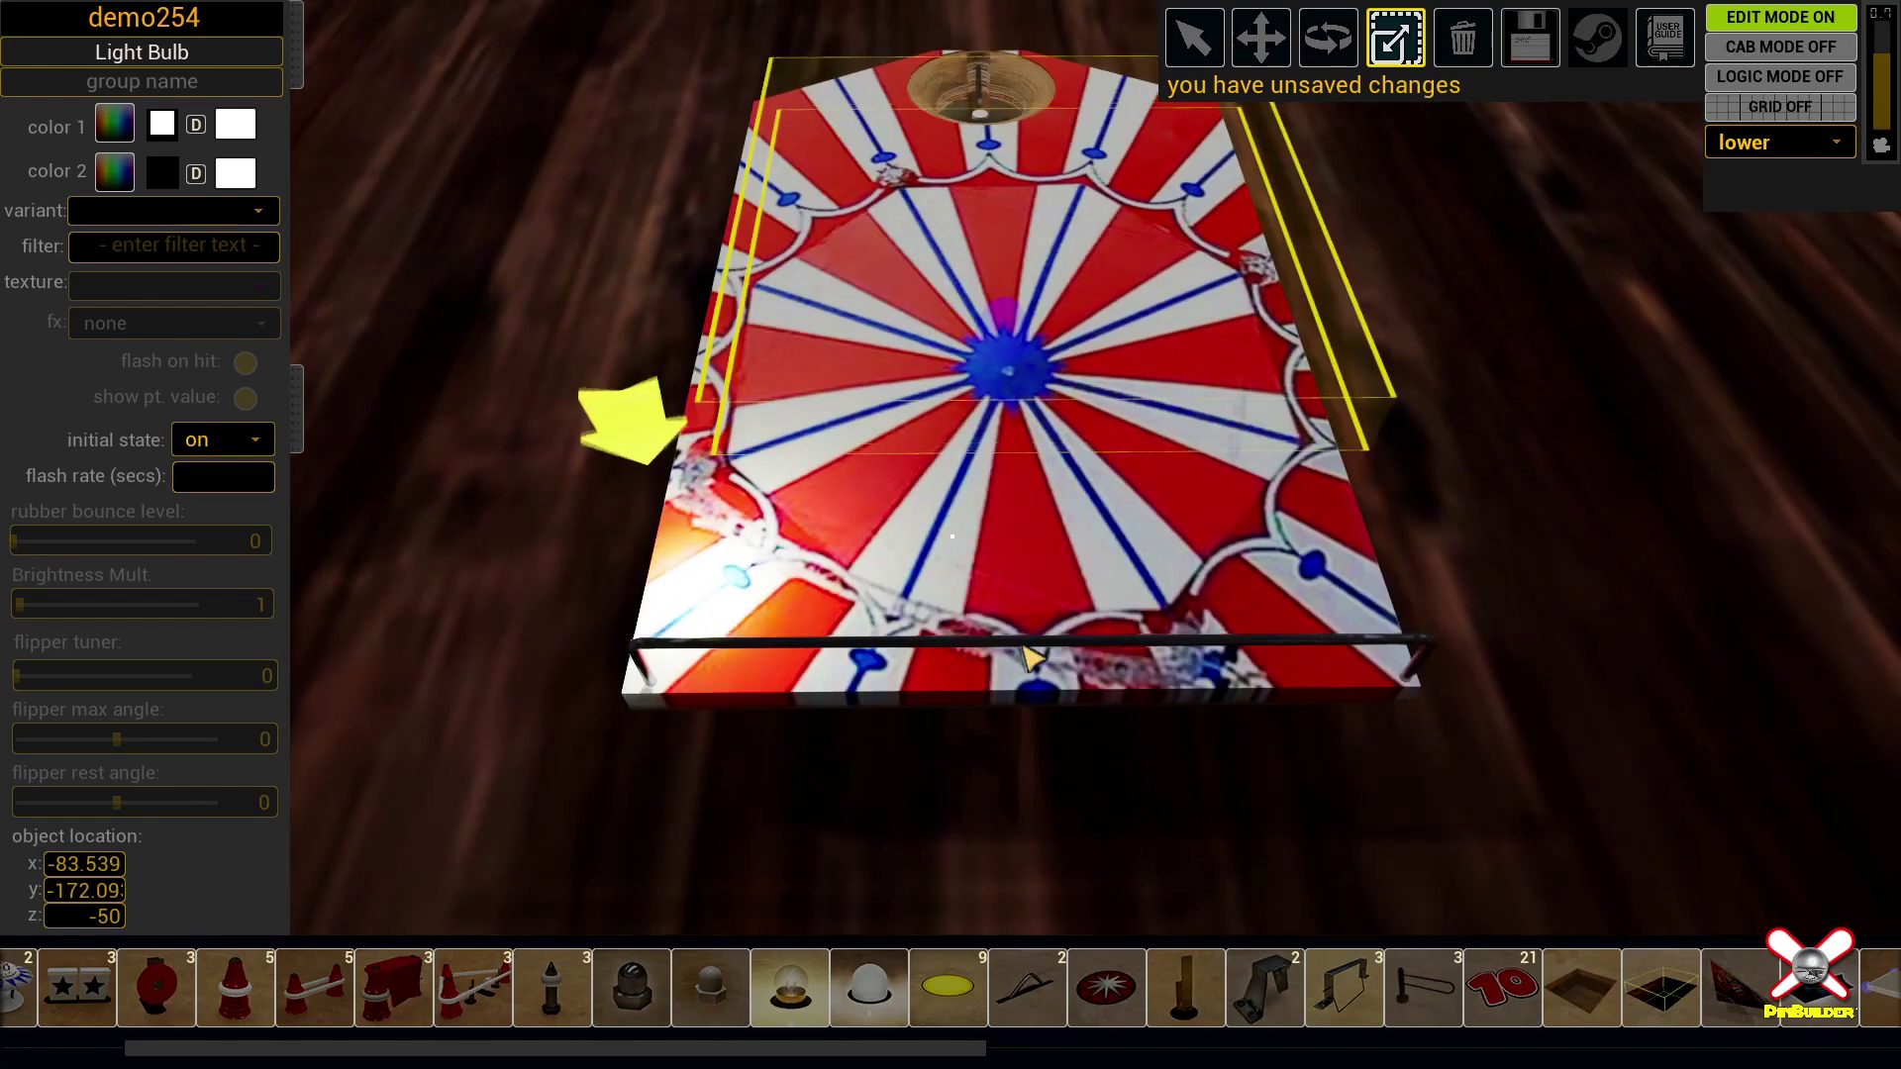
Step: Place more light bulbs around the lower playfield's edges, with the last at about x 41.832, y -83.632
key("w")
left_click_drag(694, 602, 1315, 125)
right_click_drag(1315, 126, 1273, 431)
key("s")
Step: Switch back to the main level, deselect the light bulb and save the table
left_click(1832, 137)
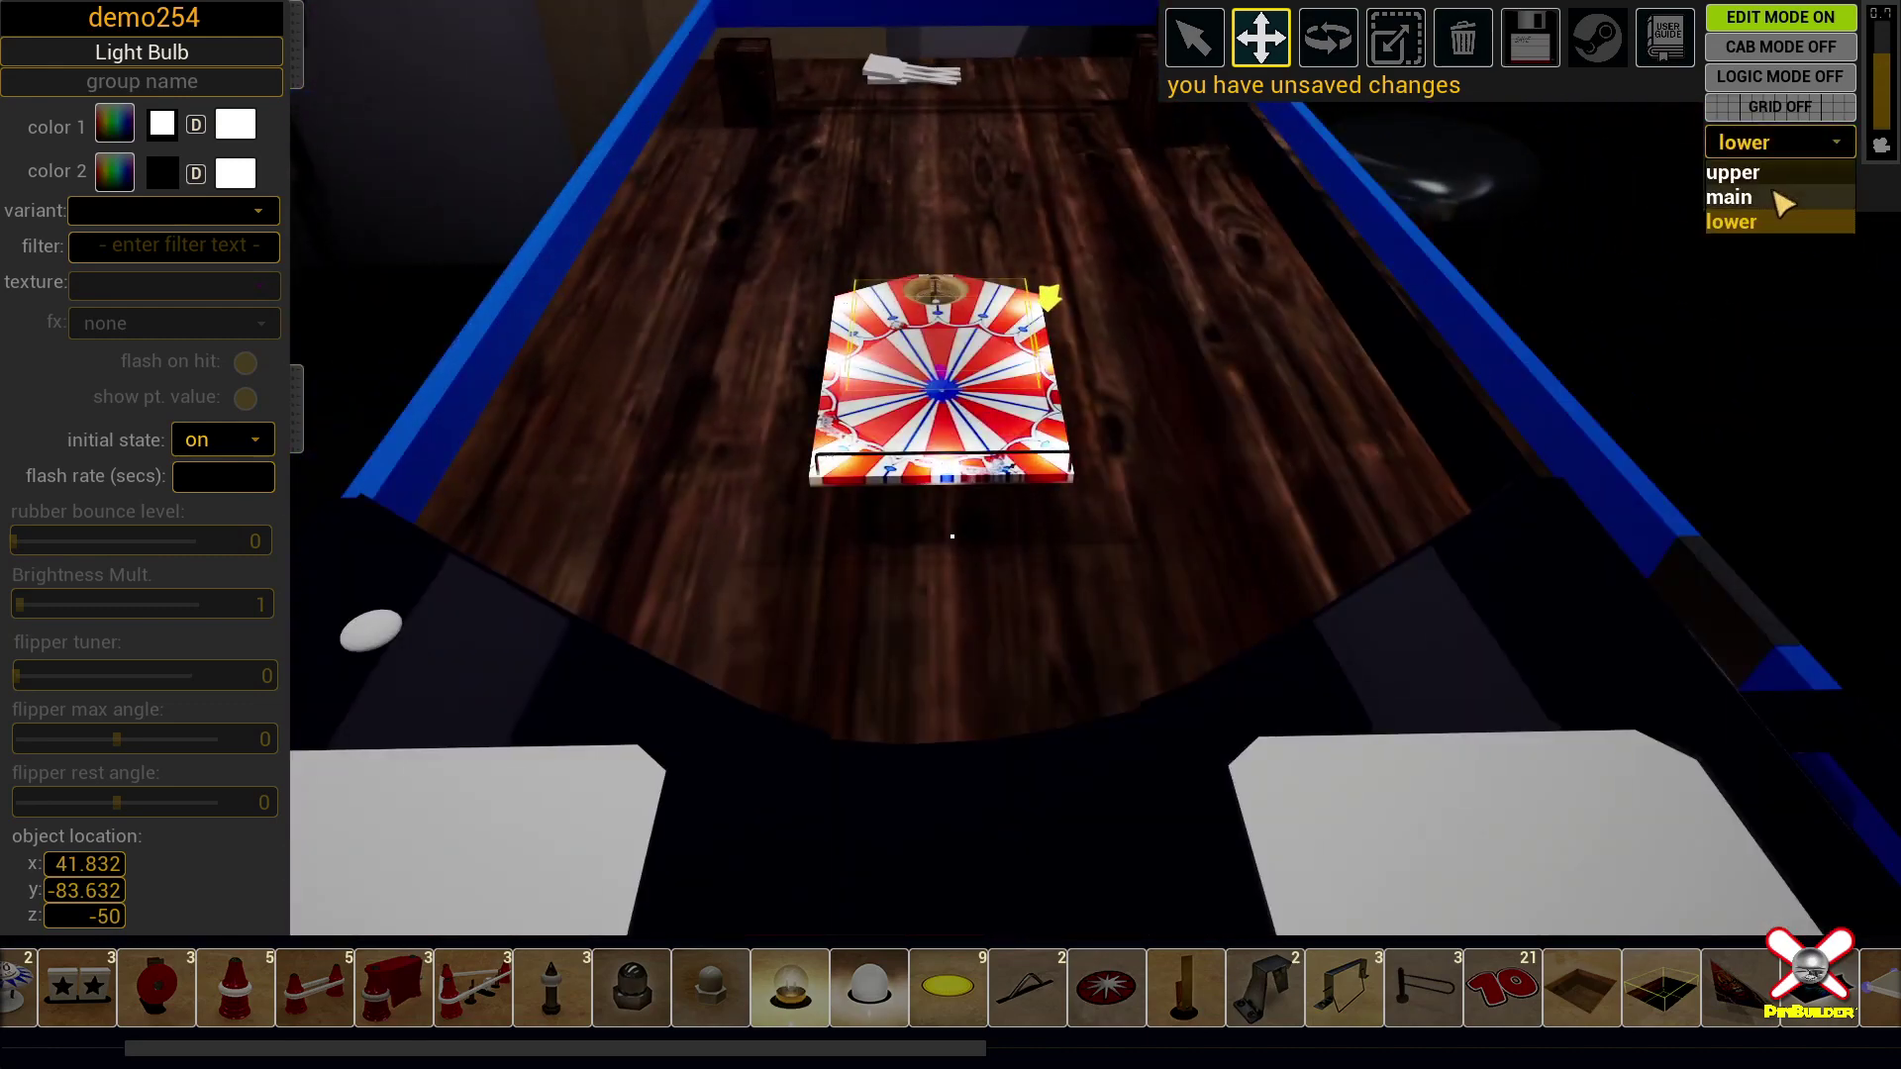
left_click(1833, 197)
left_click(1245, 365)
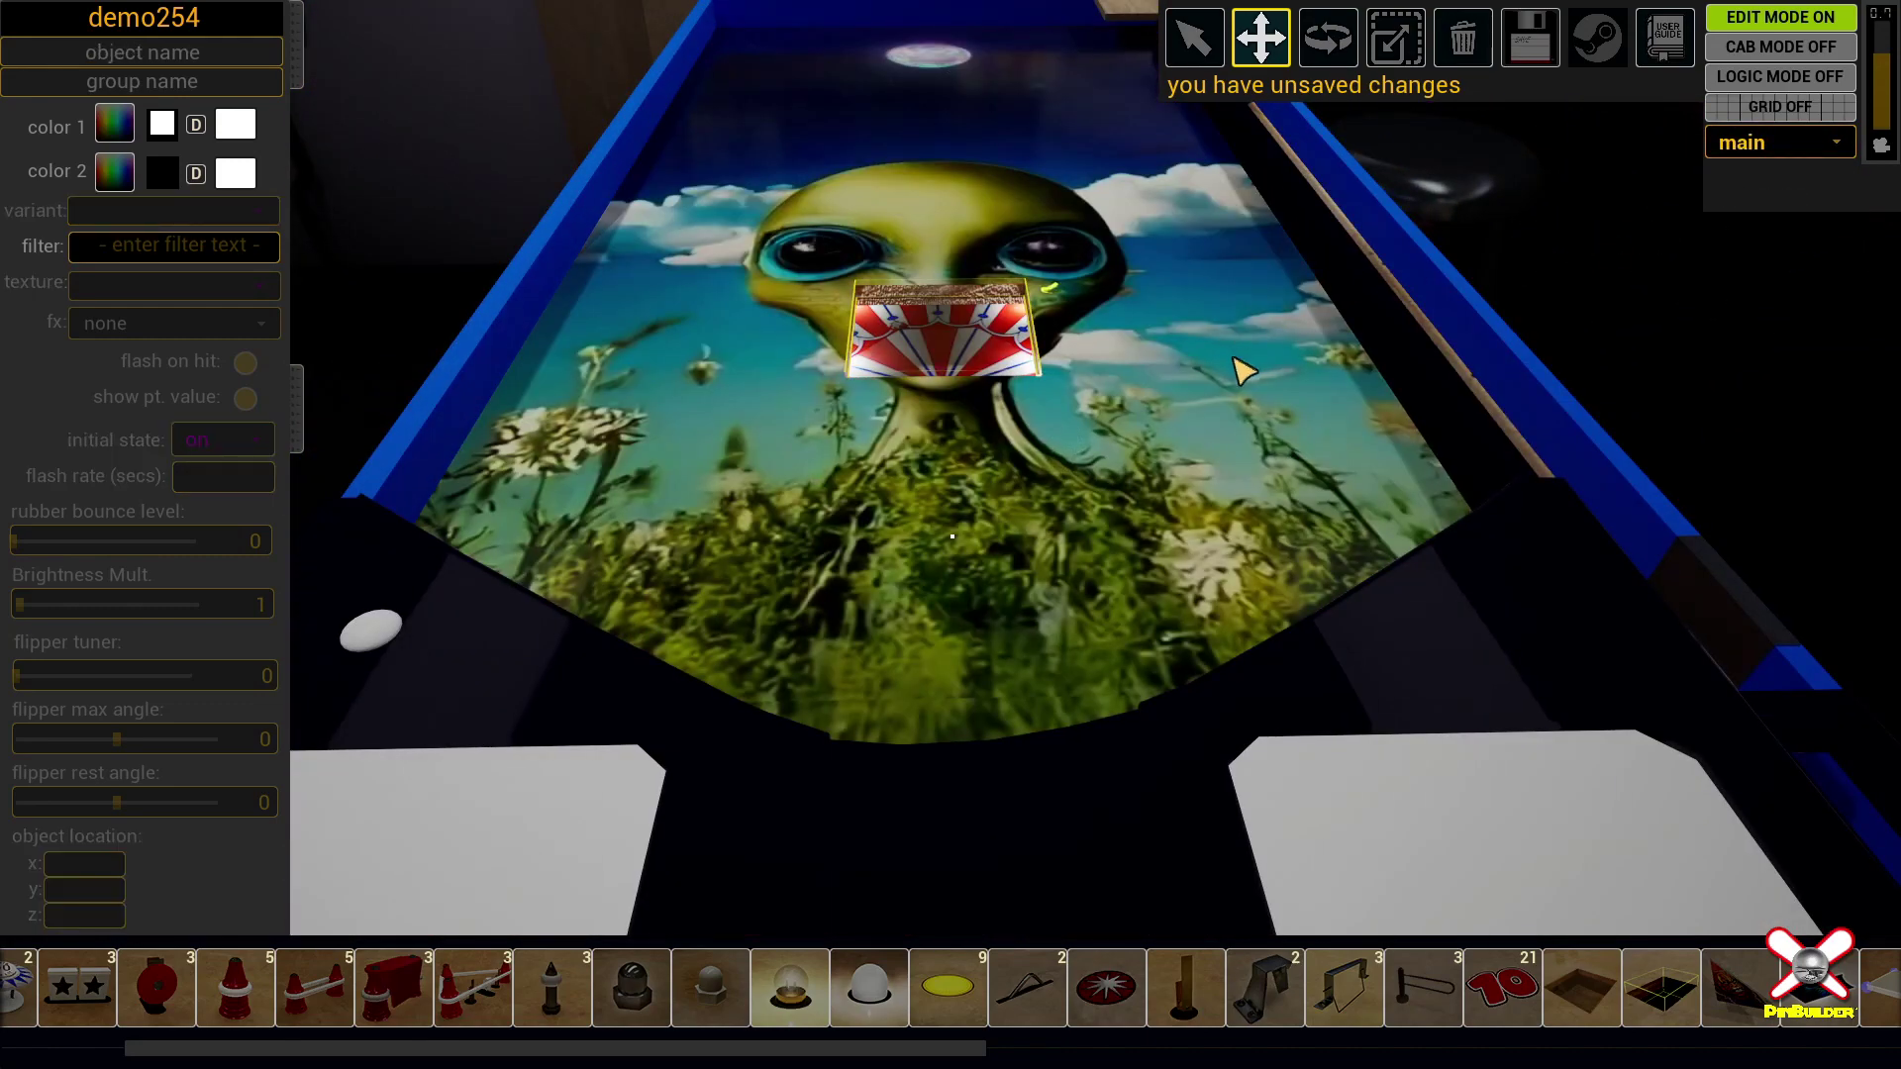
key("ctrl+s")
key("w")
right_click_drag(1104, 392, 1085, 337)
key("w")
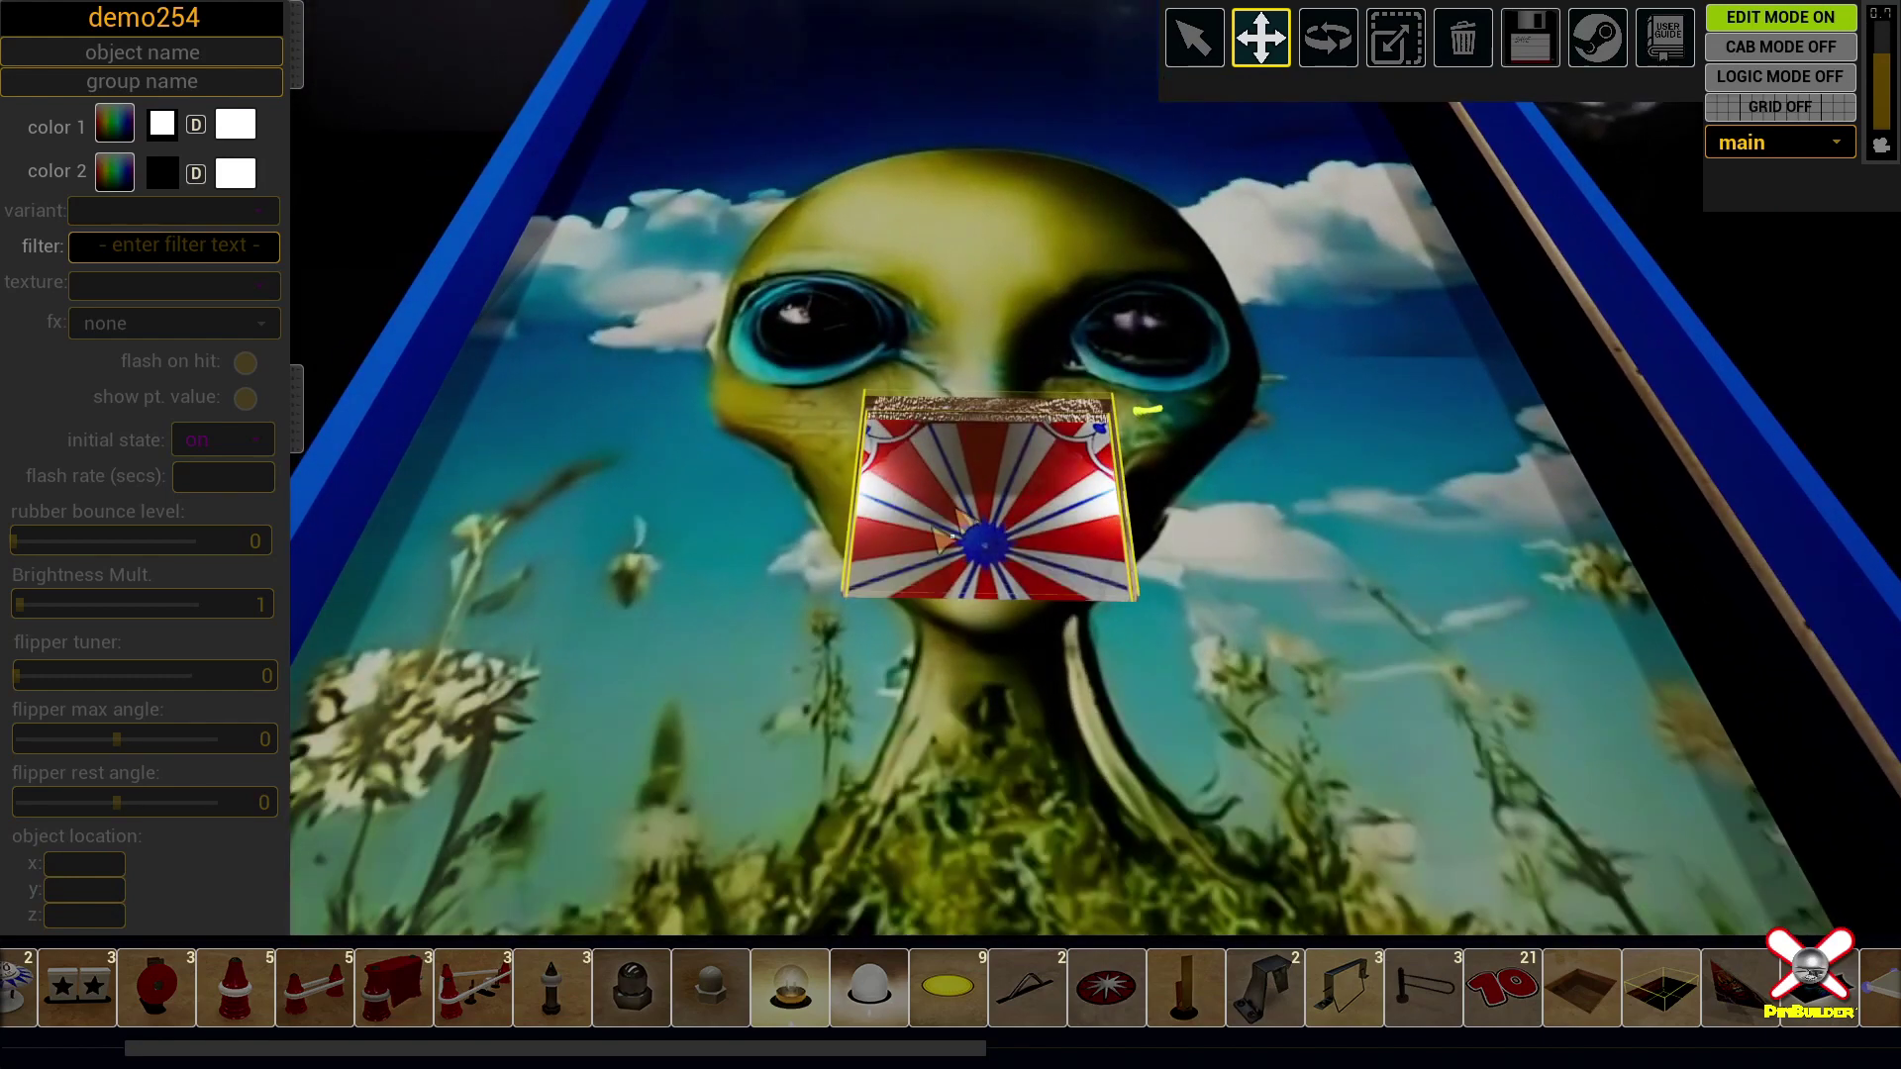
Step: Scale the Lower Playfield opening so it reveals nearly the full length of the board below
left_click(948, 536)
key("r")
left_click_drag(993, 538, 1040, 440)
left_click_drag(953, 535, 921, 513)
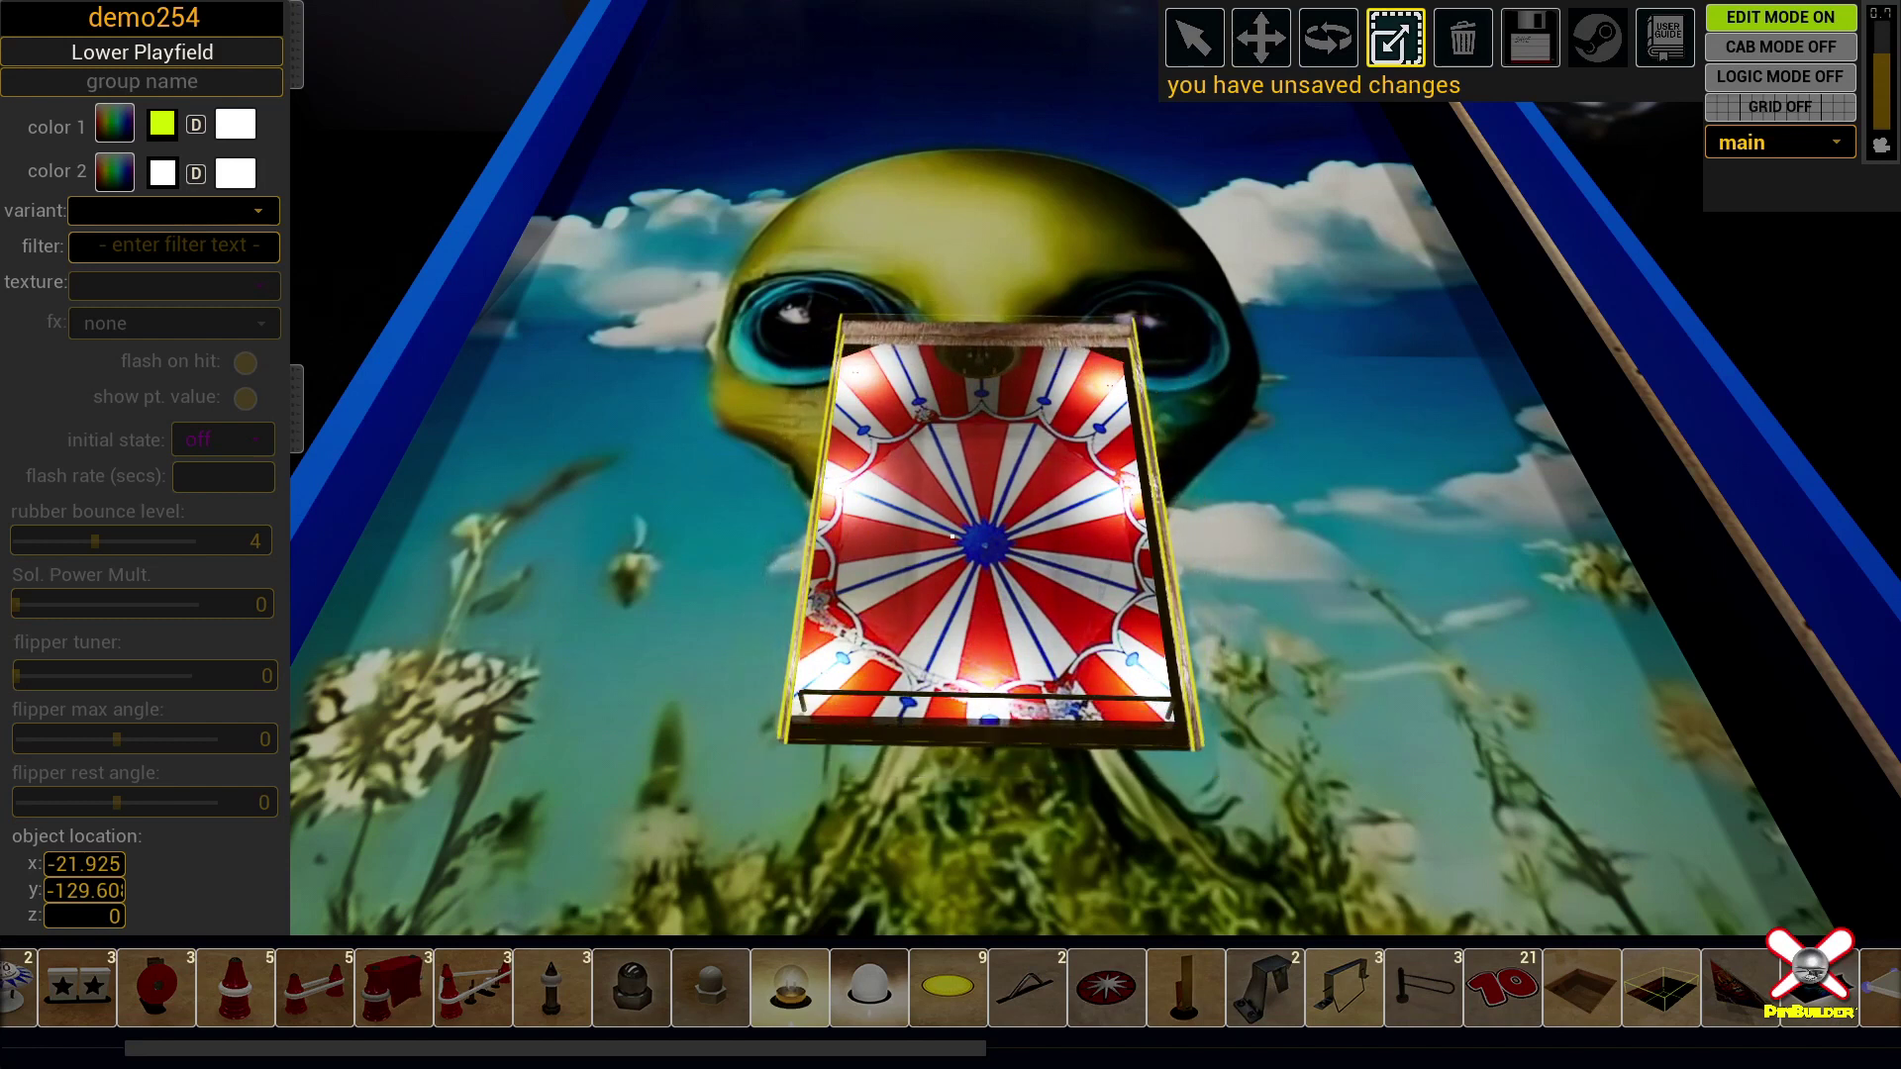
Step: Trim the opening's size slightly and align it over the lower board at about x -22.962, y -117.67
key("w")
left_click_drag(994, 492, 995, 427)
key("r")
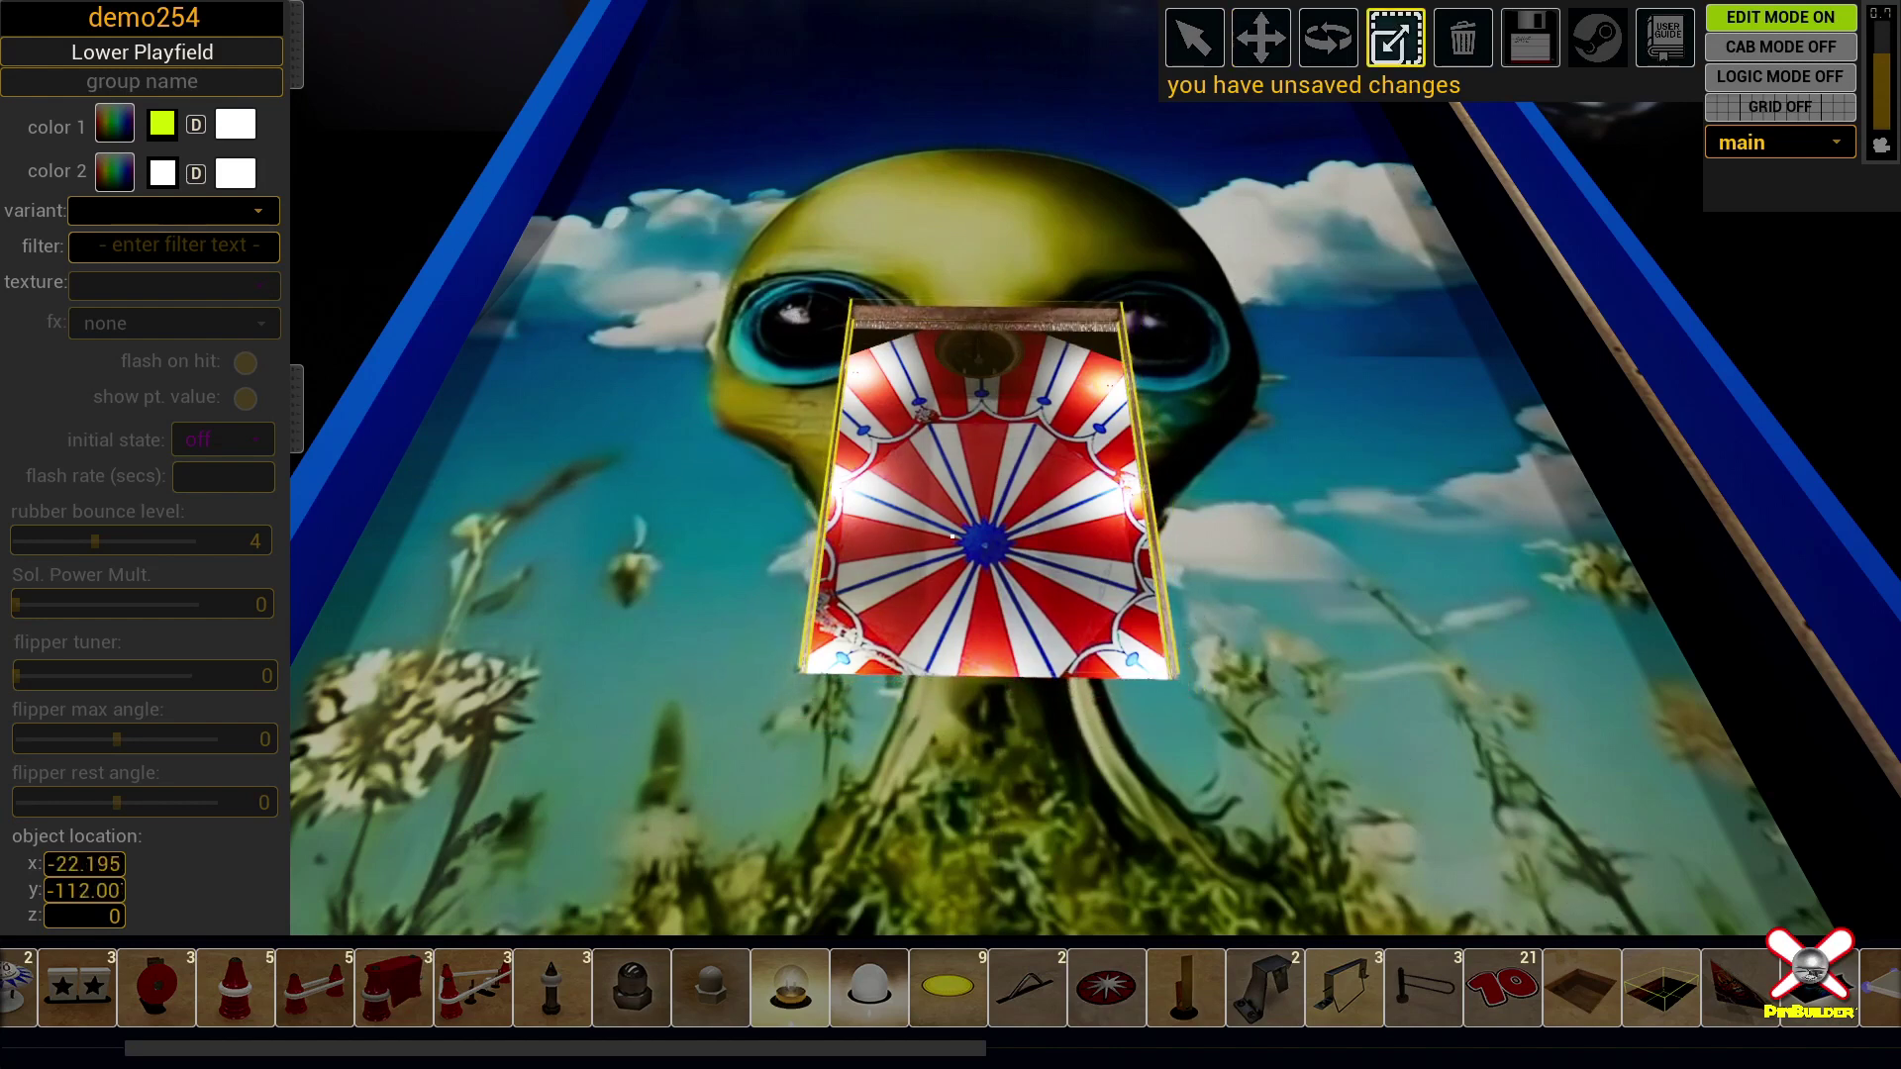
key("w")
mouse_move(1037, 503)
left_mouse_down()
mouse_move(1039, 534)
mouse_move(1034, 518)
left_mouse_up()
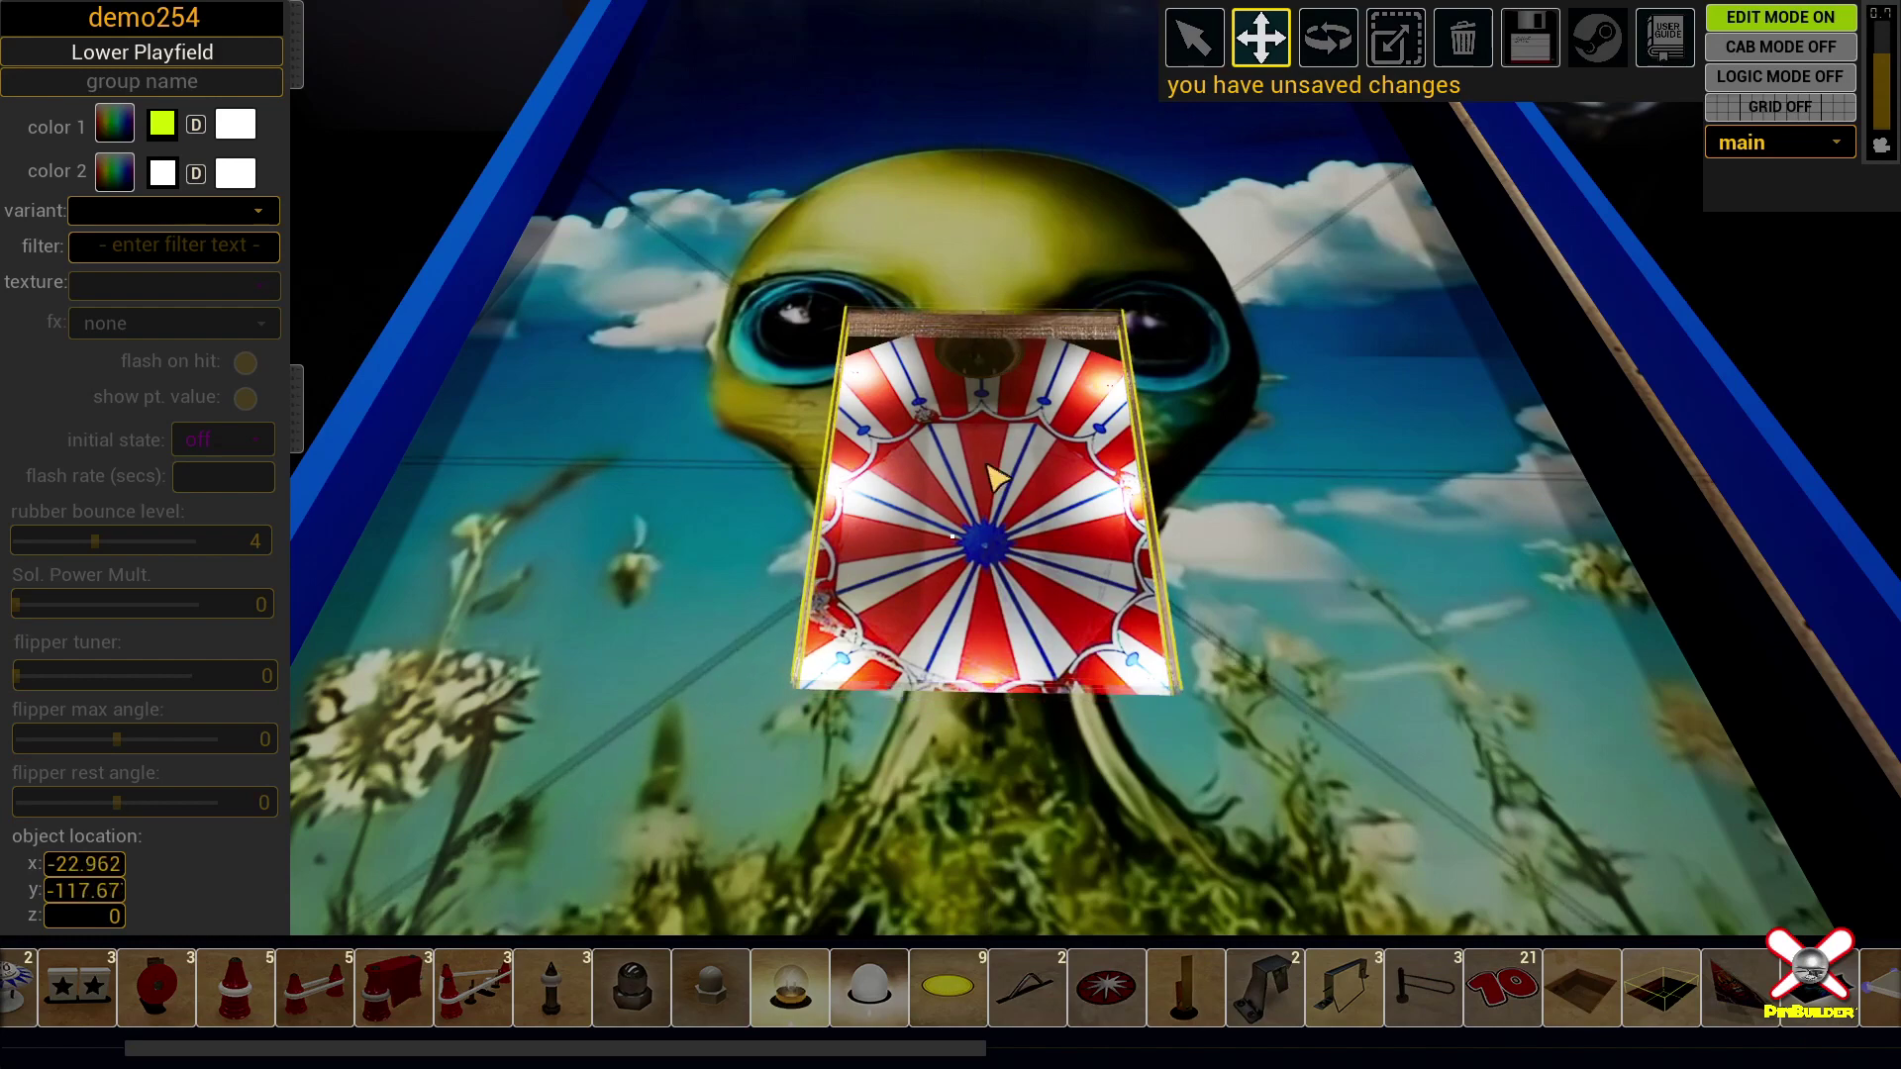
right_click_drag(1035, 518, 1047, 421)
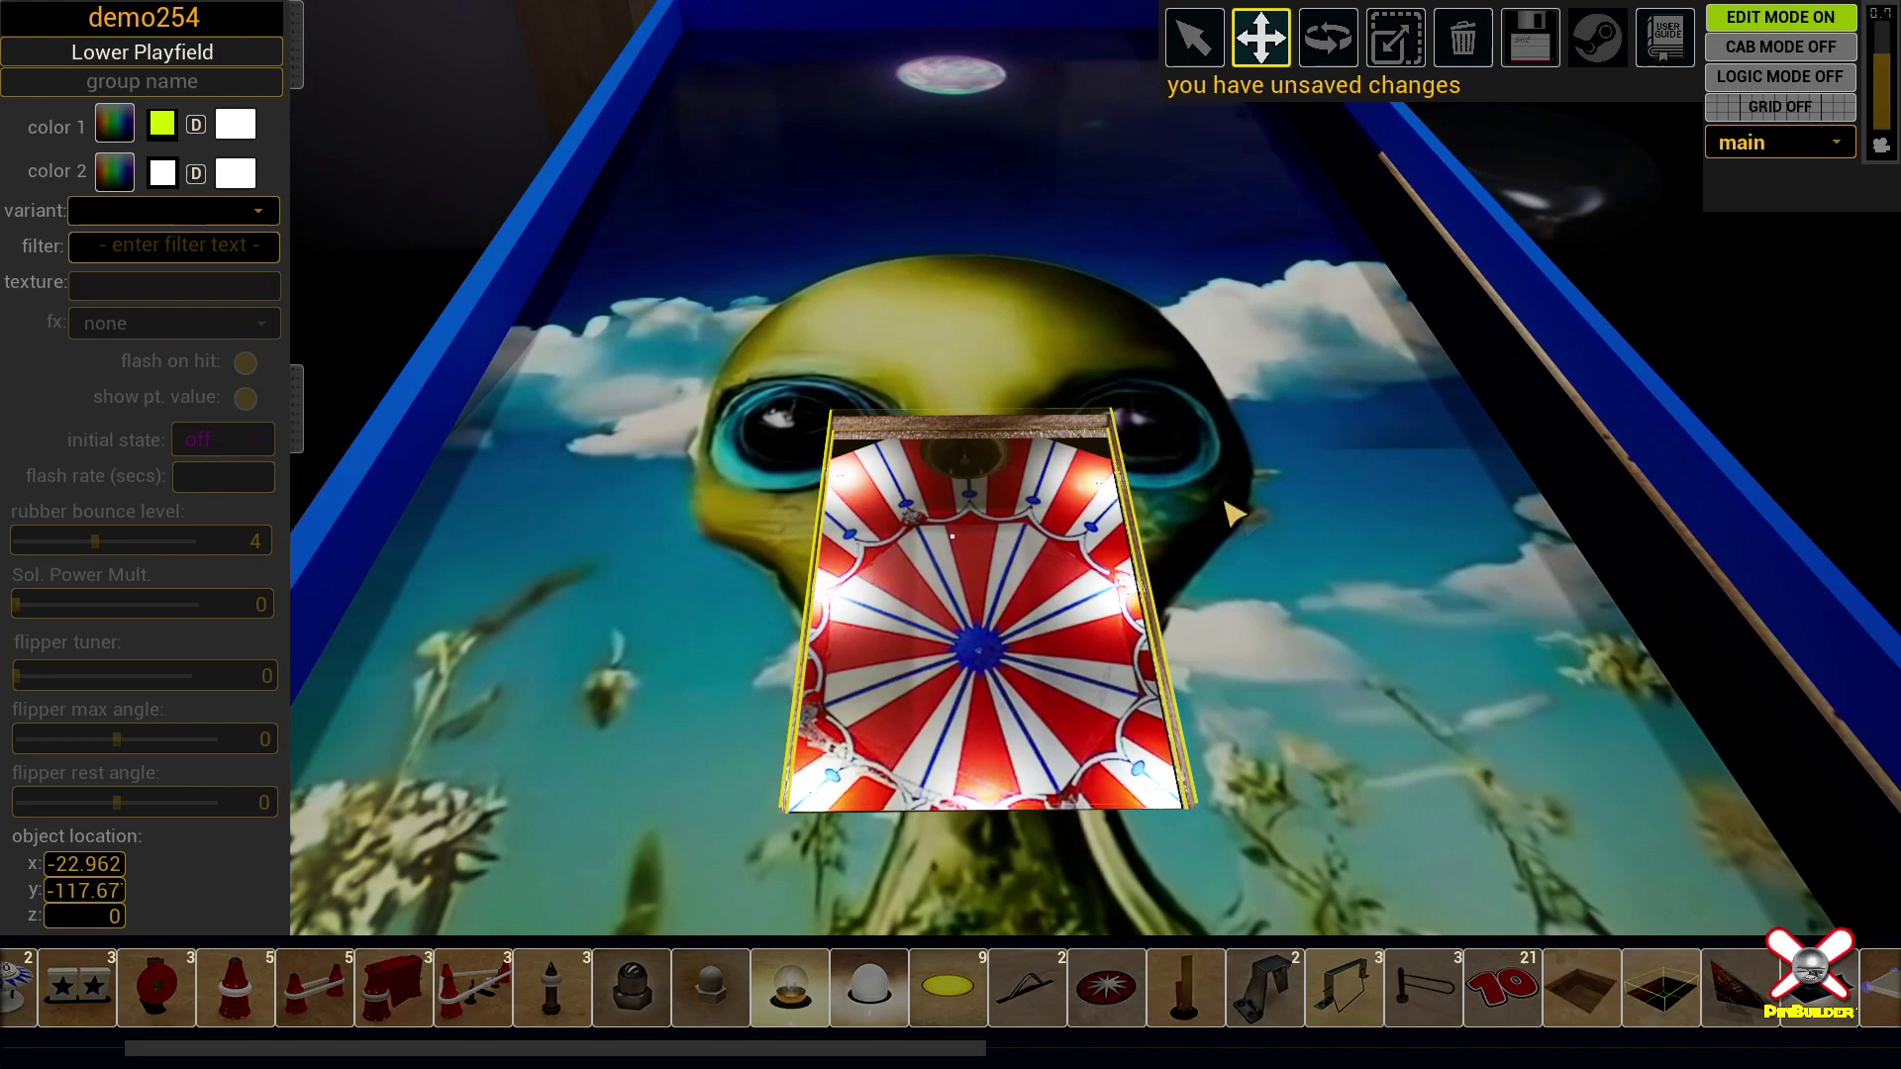
Step: Add a Kicker Hole on the main level just beyond the opening's far edge, at about x -24.465, y 14.358
scroll(1655, 1000, "down", 2)
scroll(1655, 1000, "down", 5)
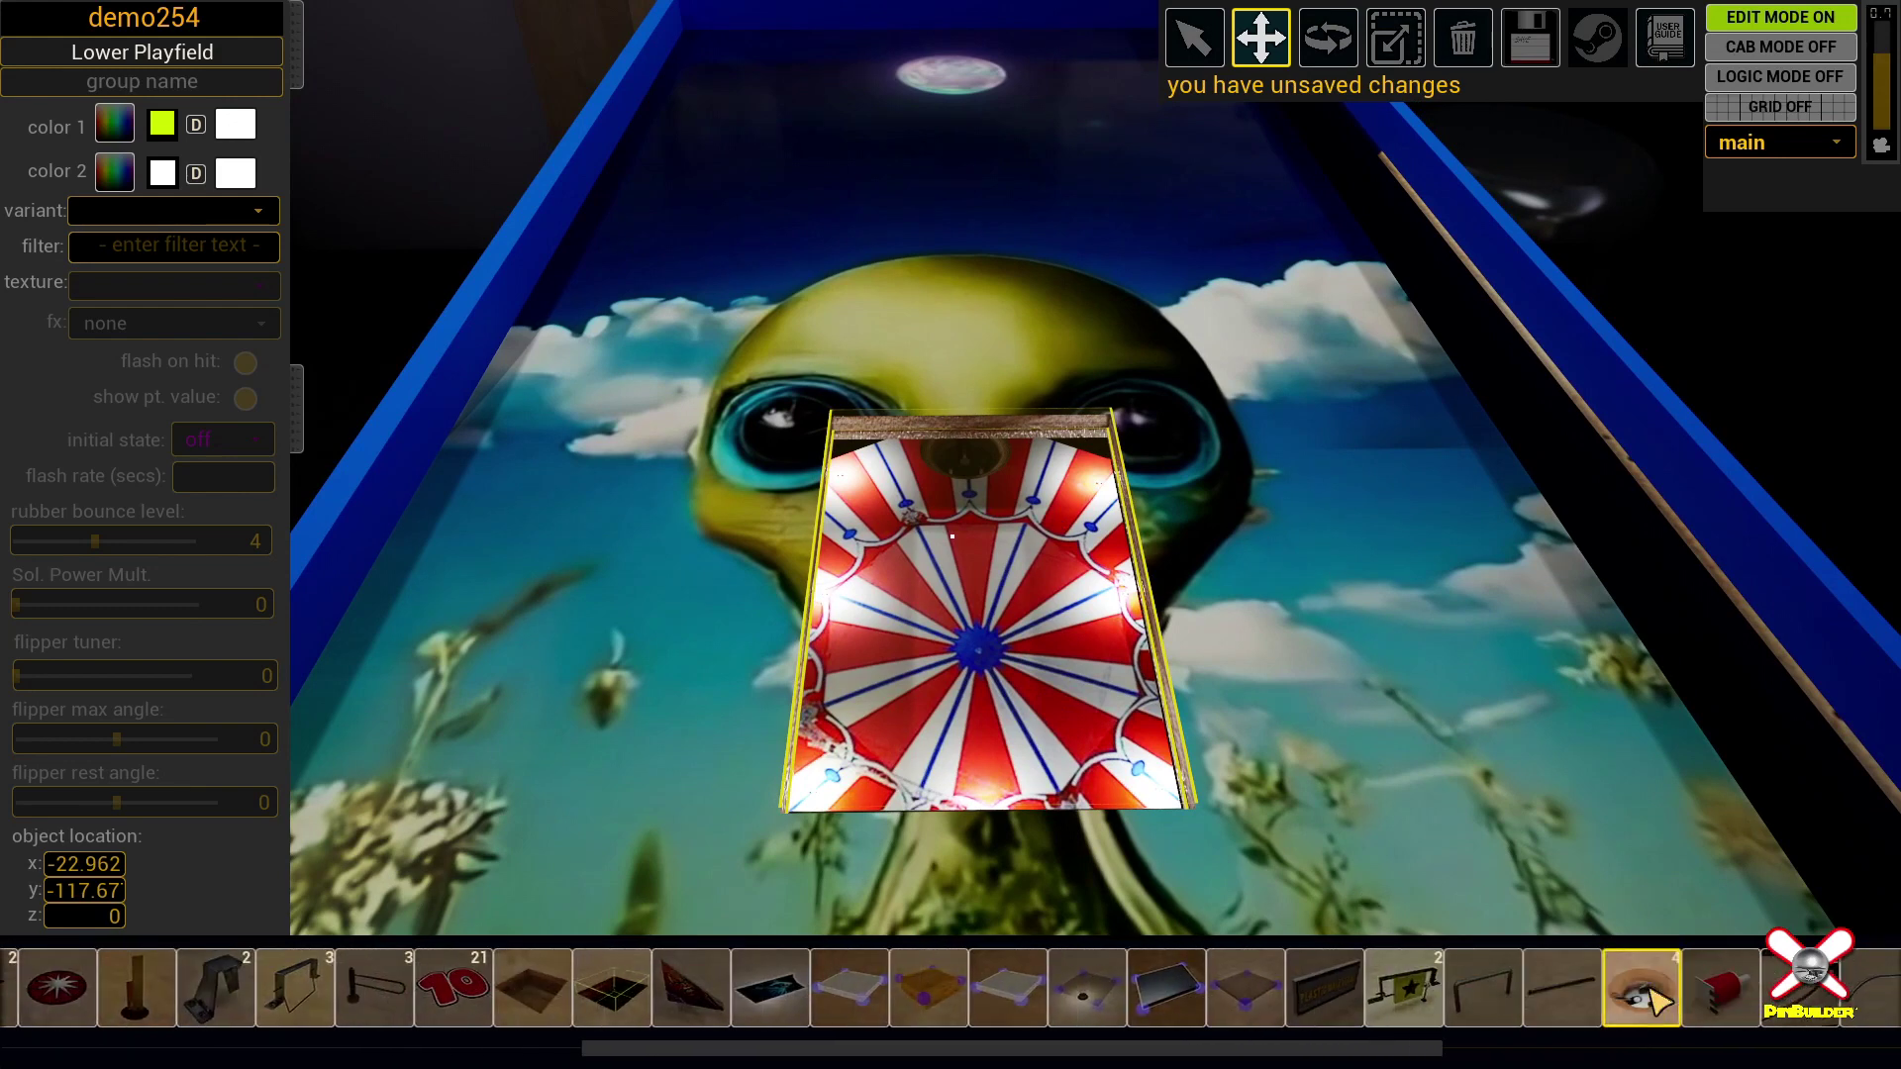
left_click(1355, 991)
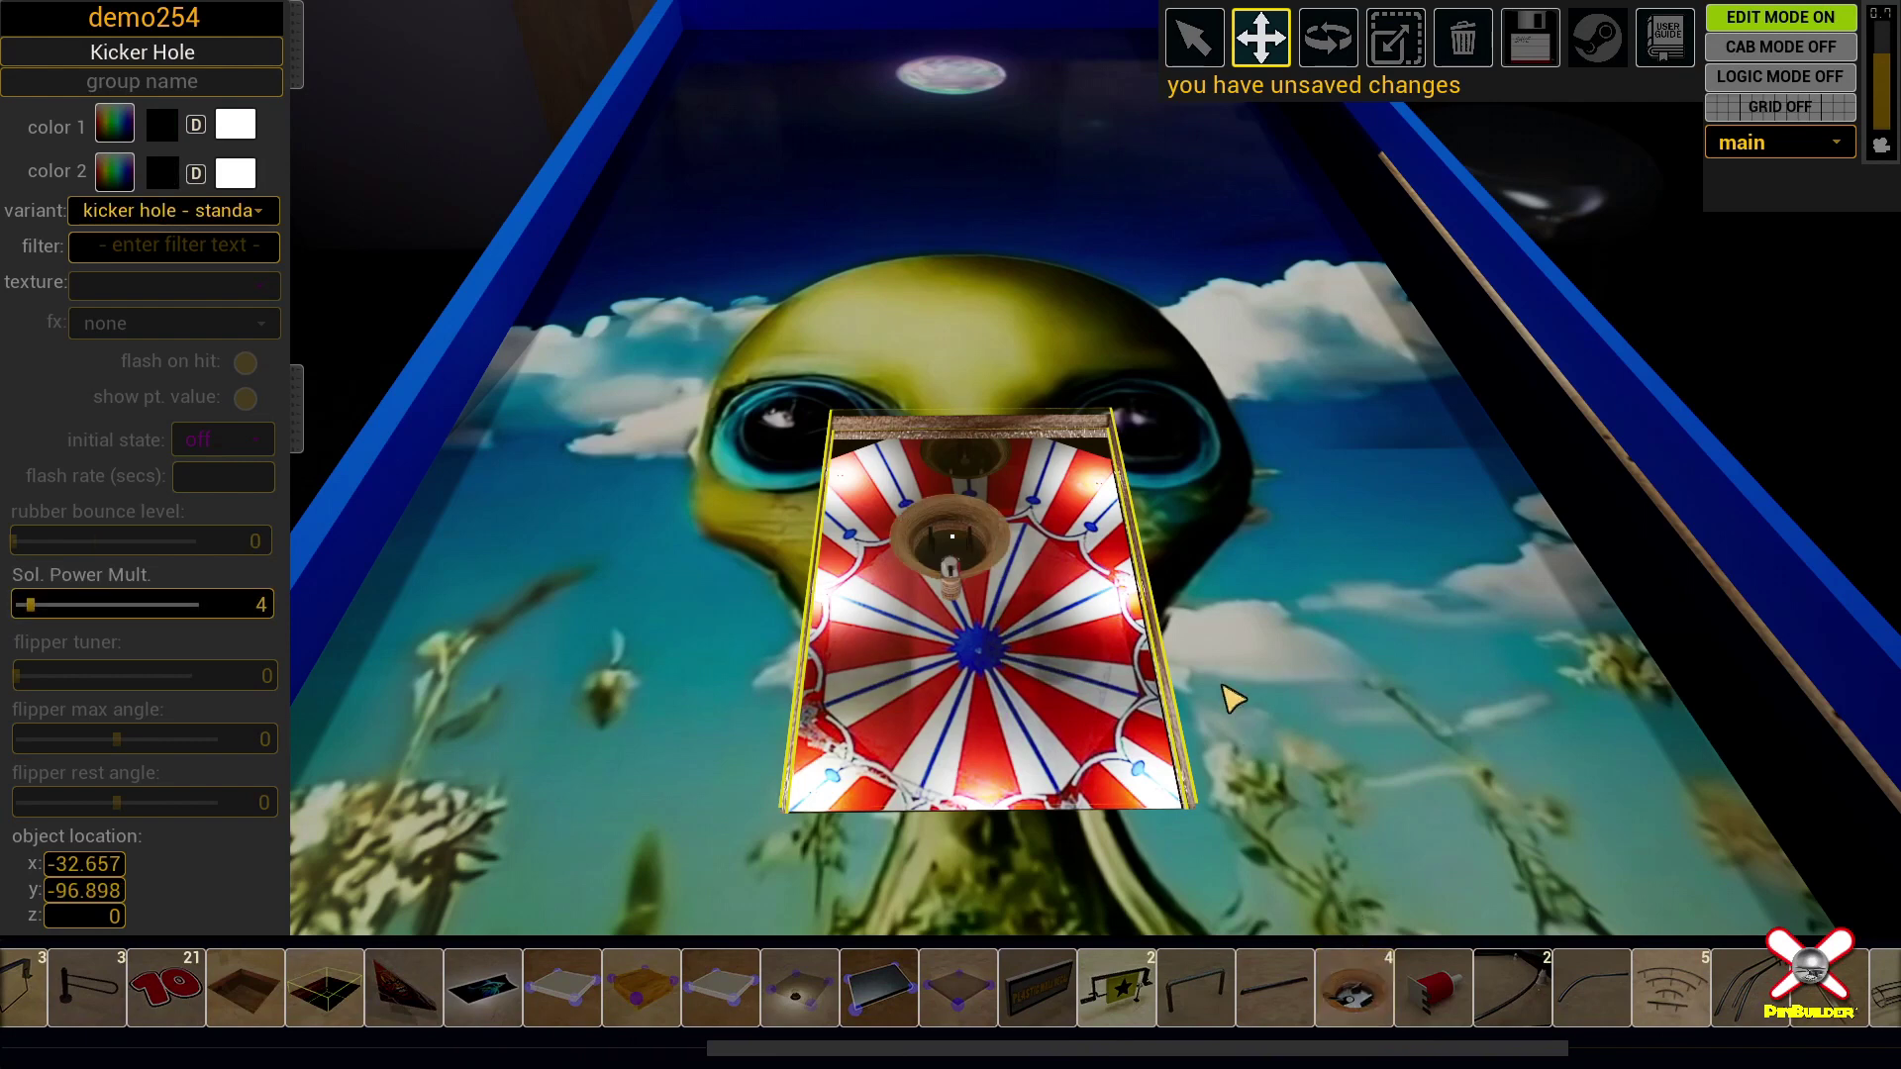
left_click_drag(961, 540, 956, 371)
Step: Rotate the Kicker Hole beyond the opening's far edge and change its variant to scoop - simple
key("r")
mouse_move(951, 535)
left_mouse_down()
mouse_move(930, 540)
mouse_move(951, 536)
left_mouse_up()
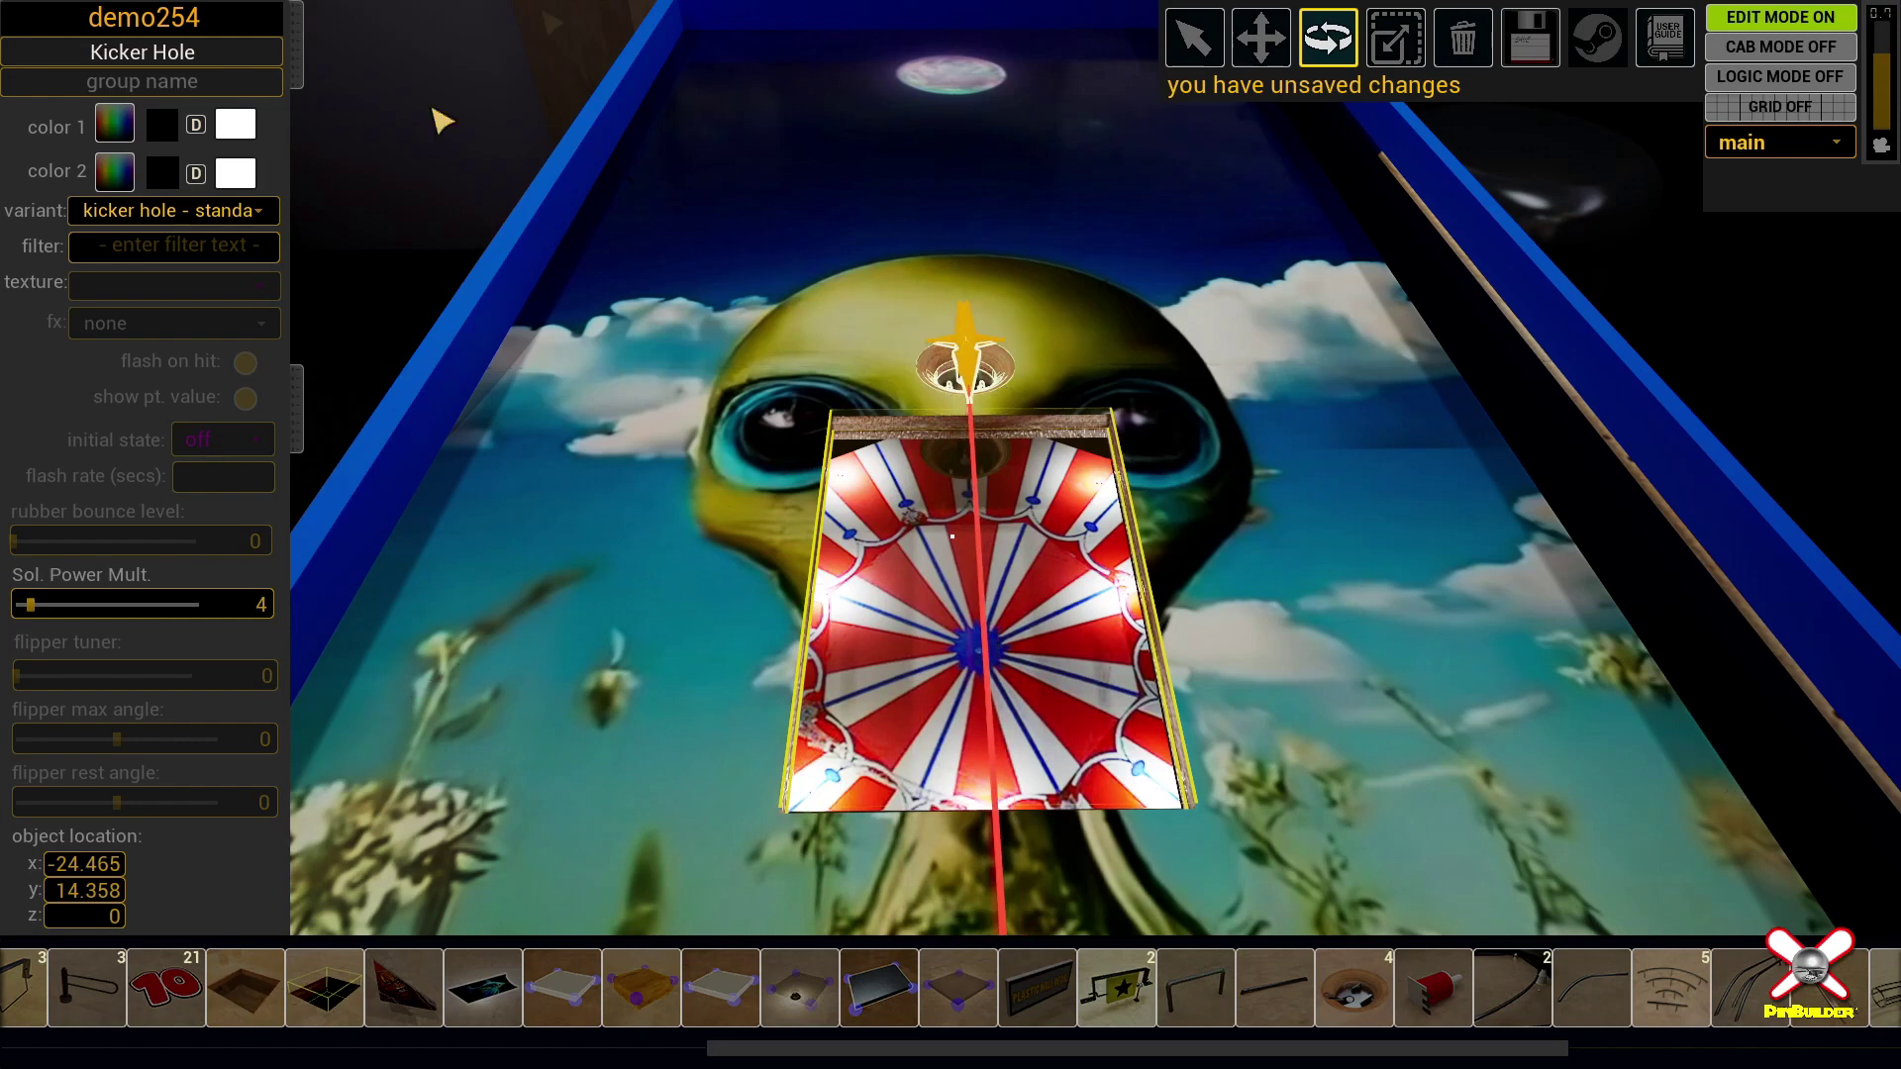
left_click(256, 210)
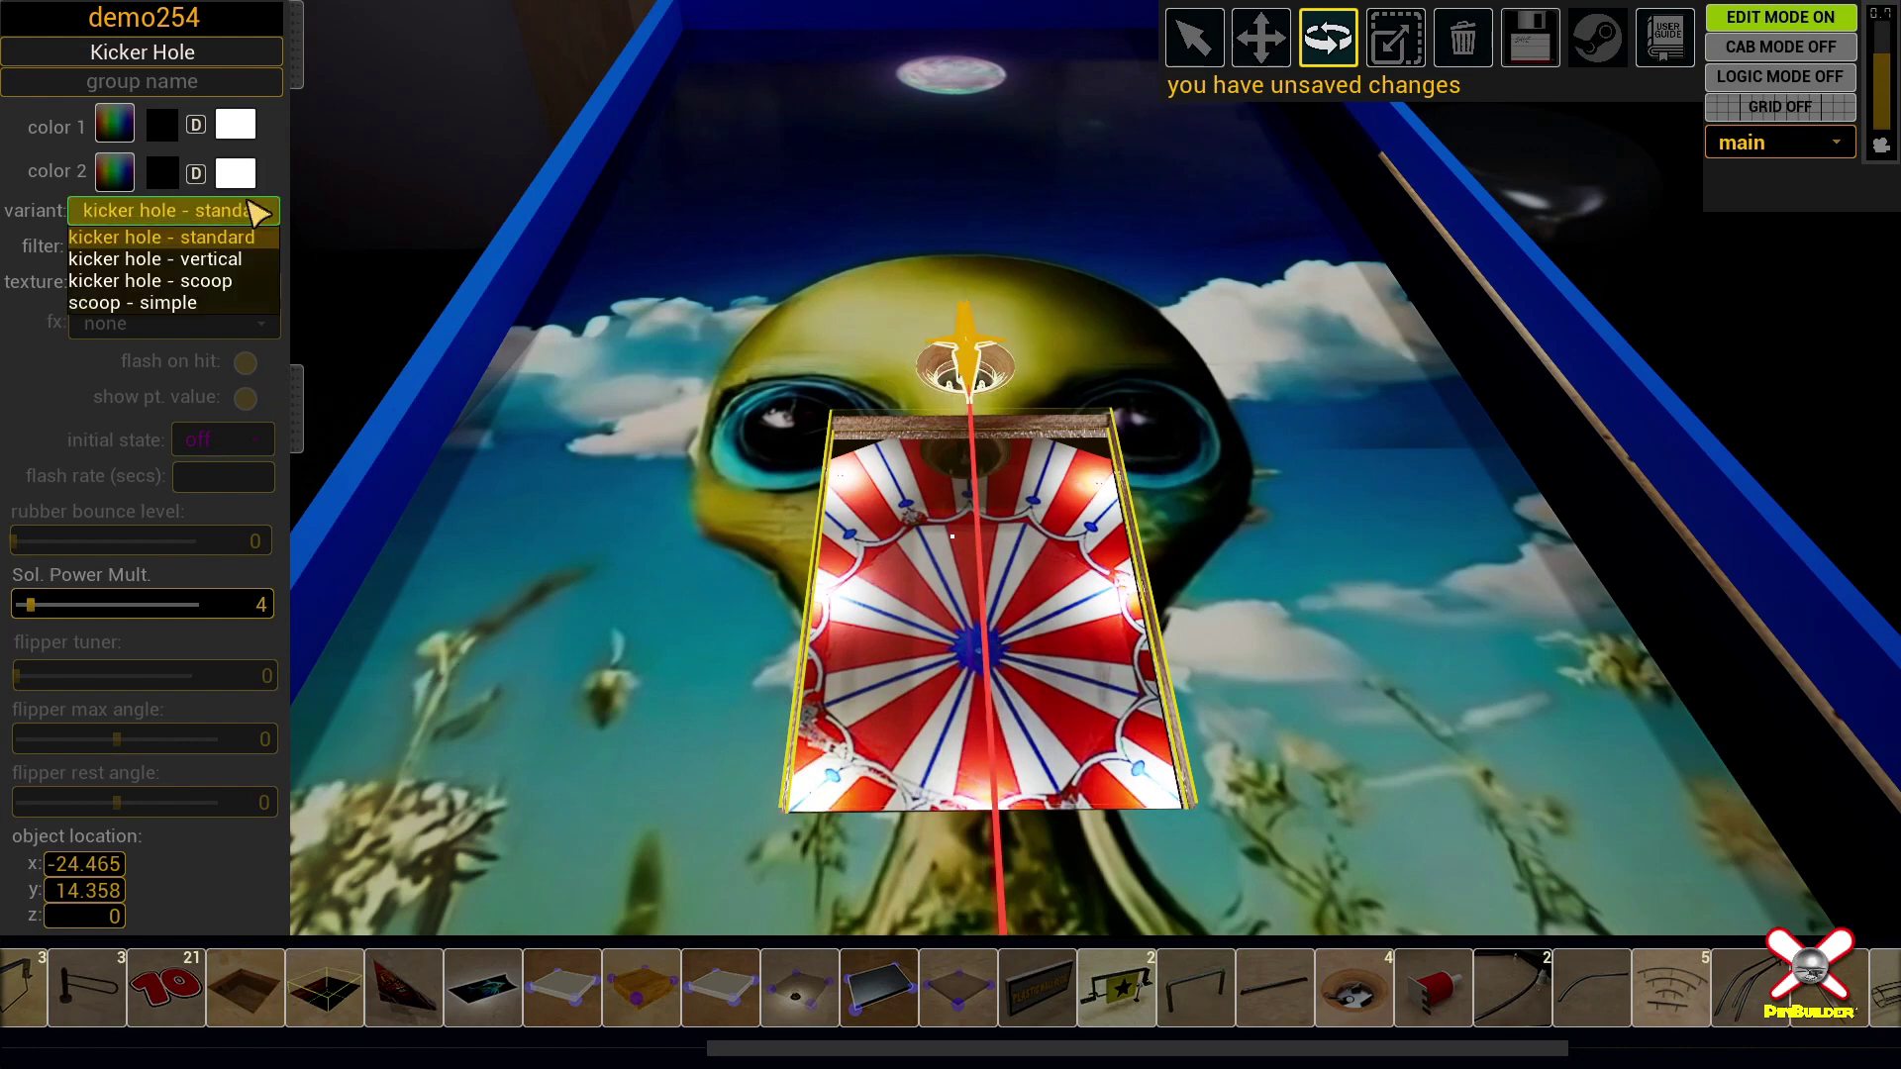
left_click(158, 303)
Step: Move the scoop sideways to the opening's far left corner, at about x -66.064, y 12.725
scroll(658, 256, "up", 5)
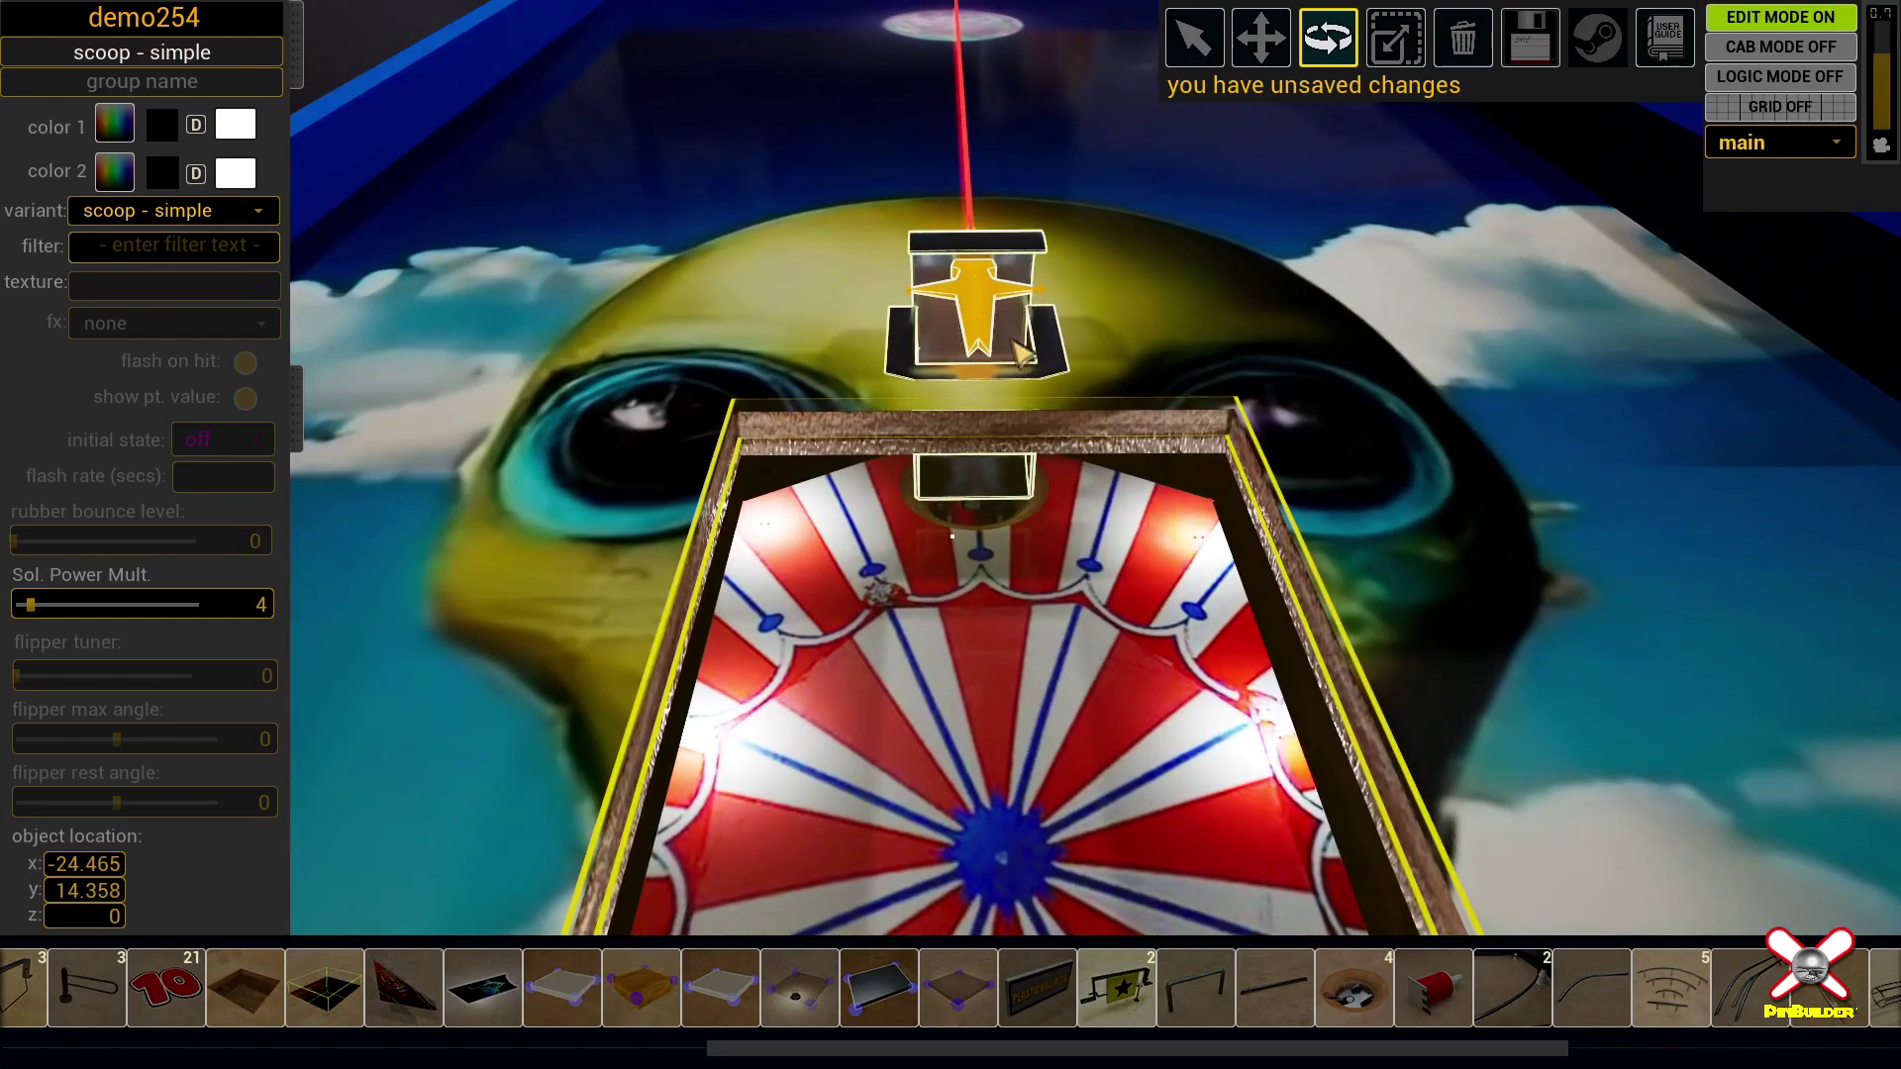
left_click_drag(1017, 351, 804, 366)
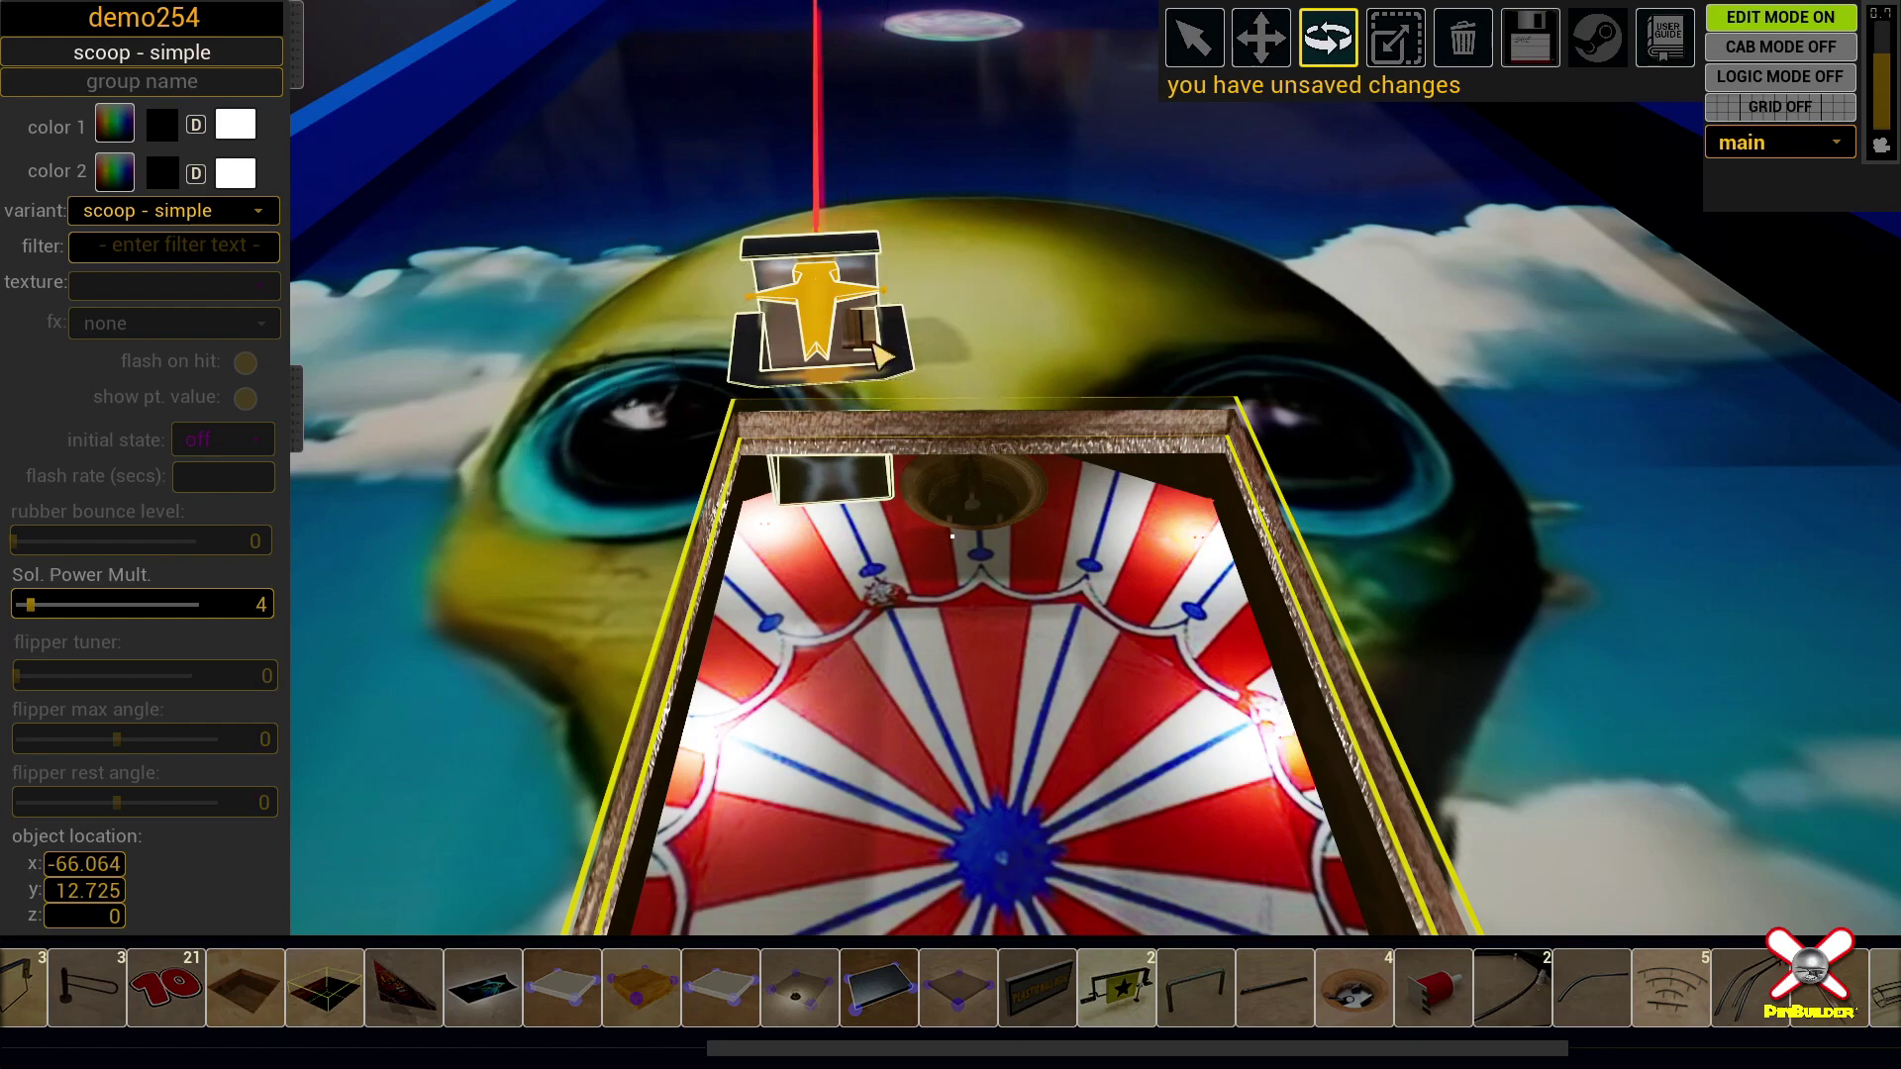
key("w")
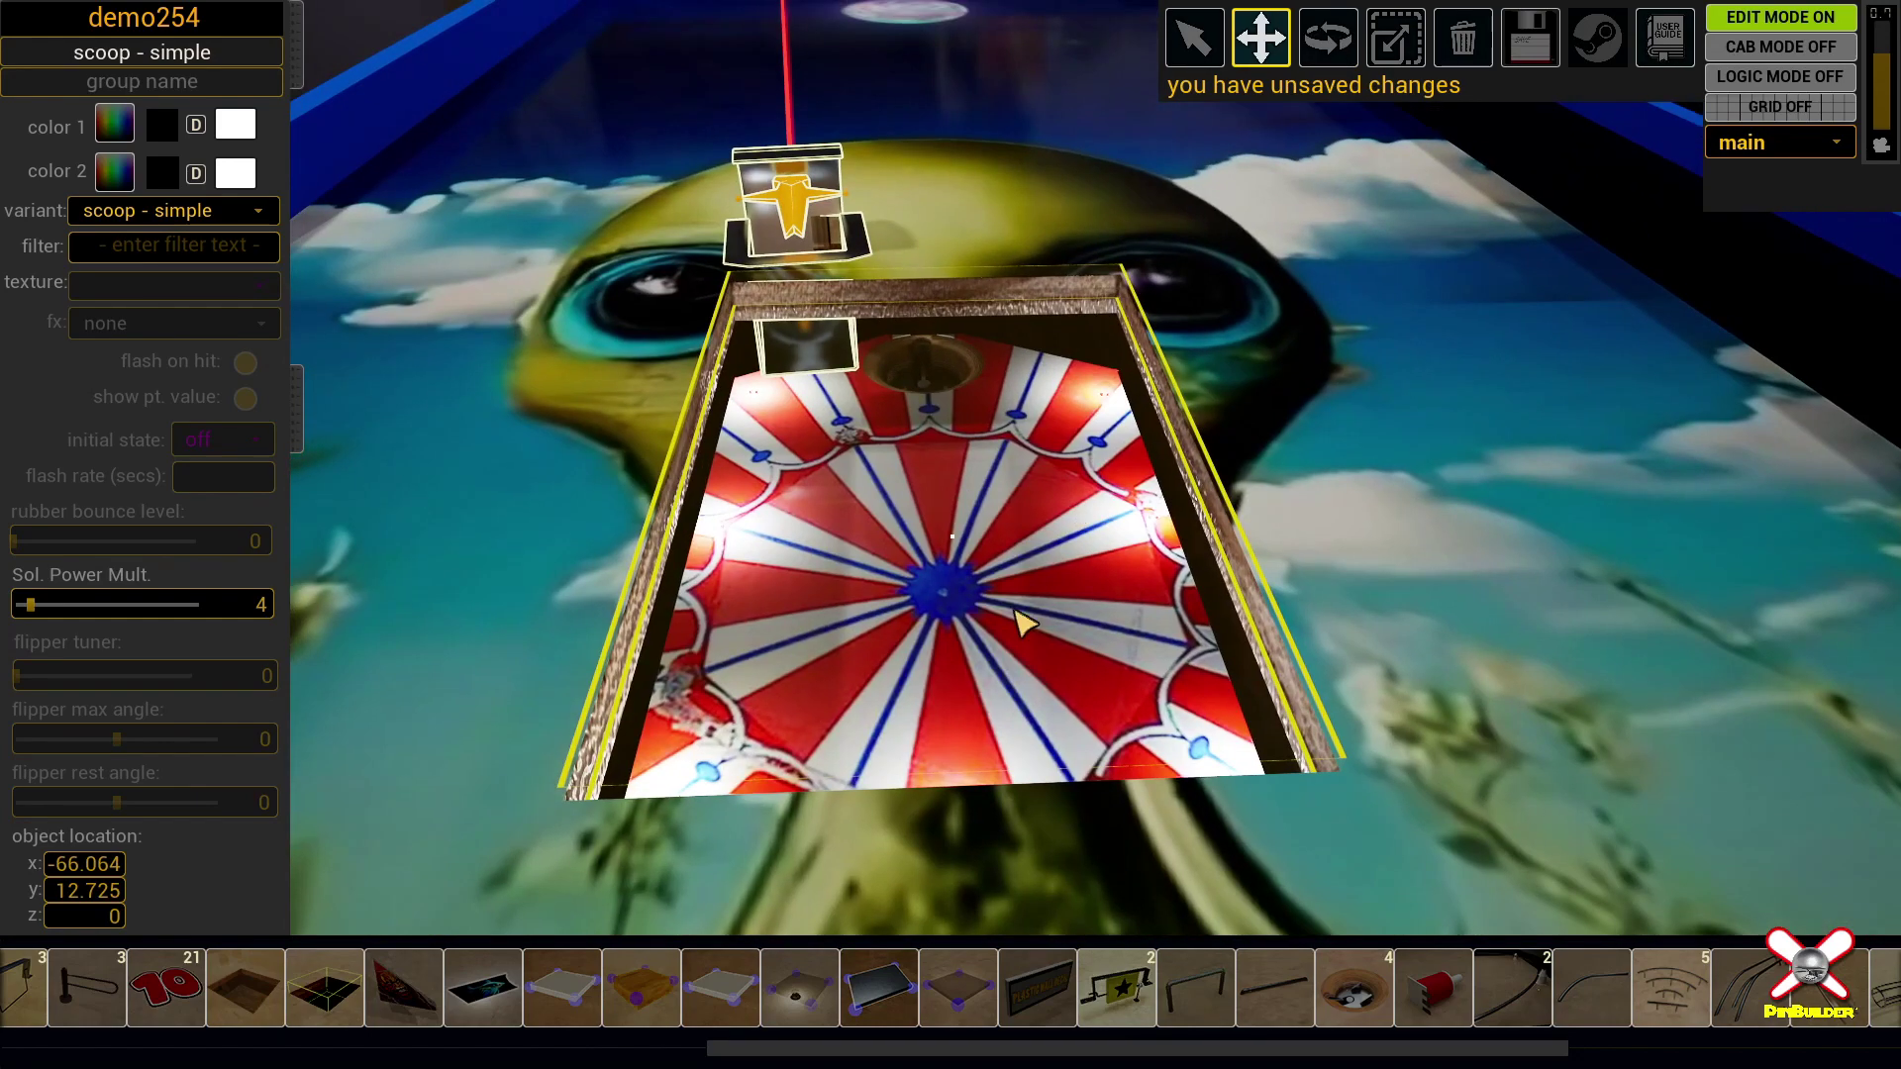
Step: Add a Ball Spawner on the main level and place it at about x -43.596, y -168.5
scroll(1461, 1030, "right", 8)
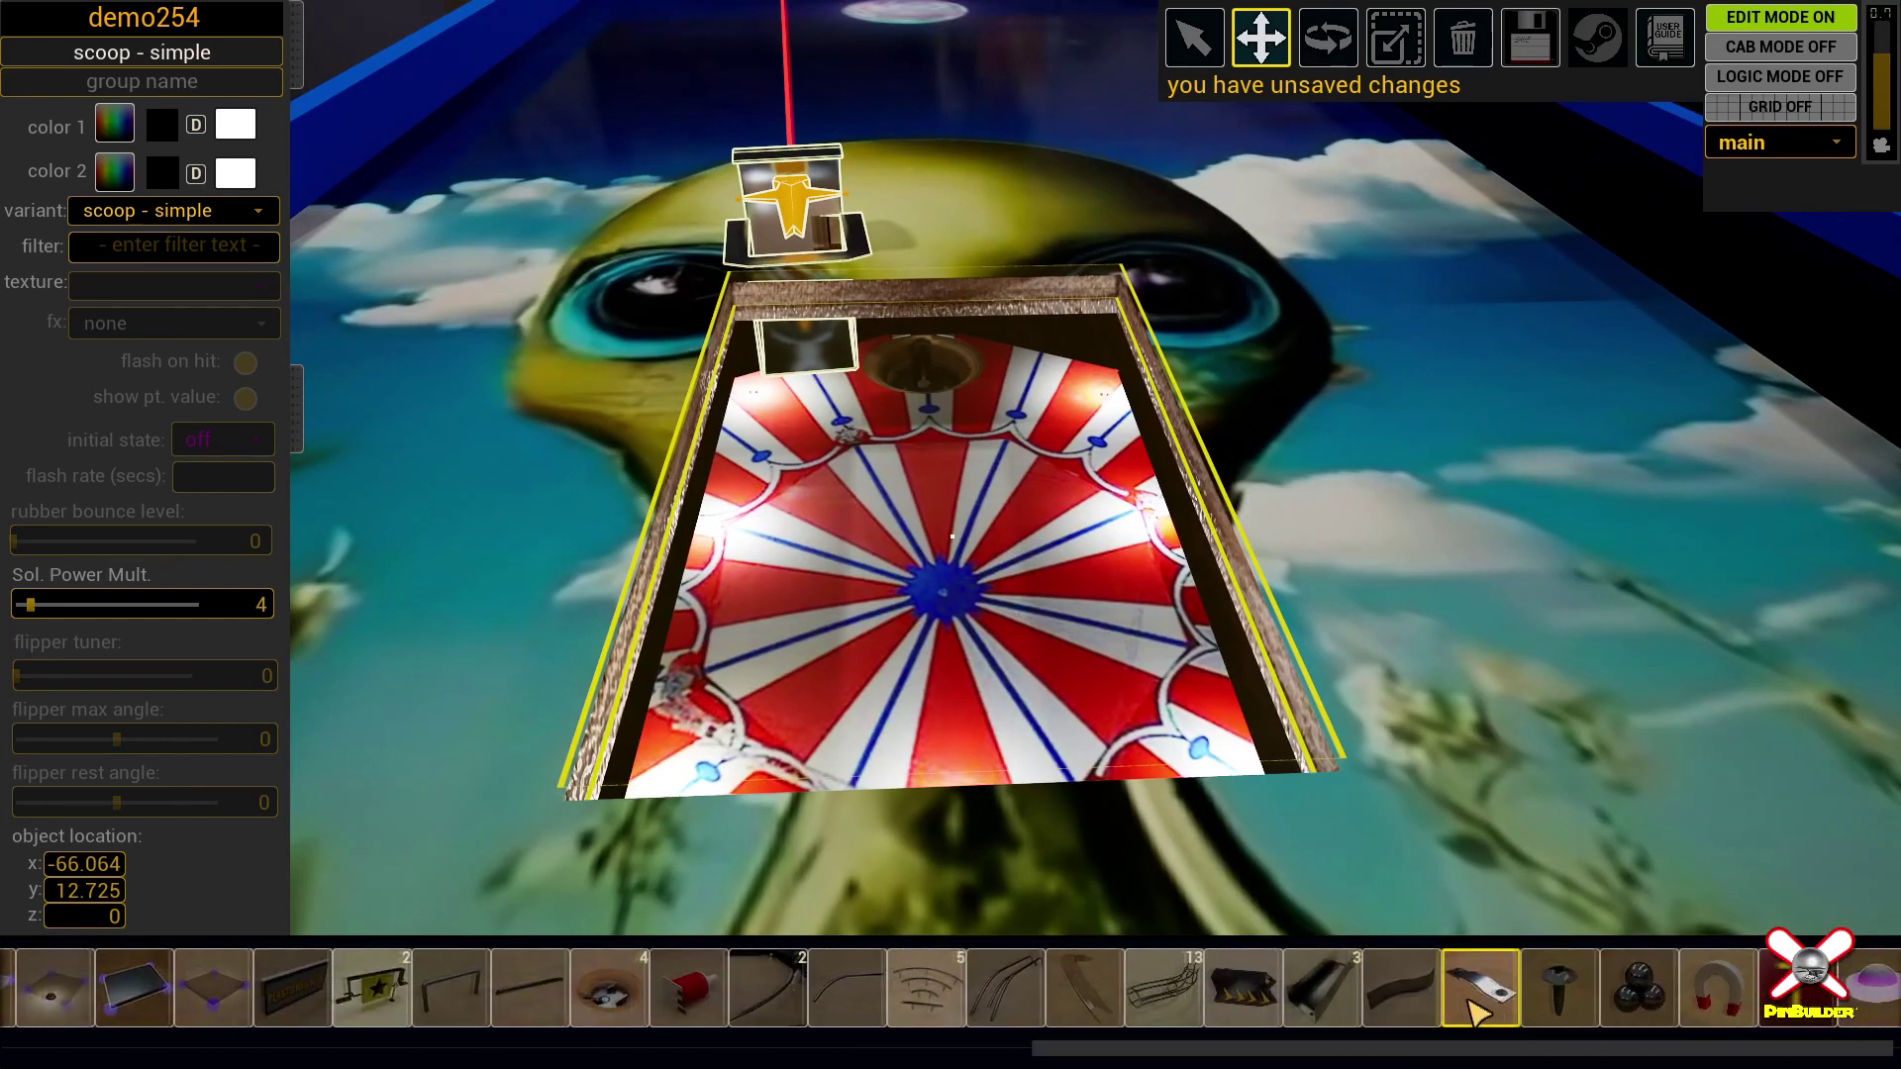
left_click(1624, 987)
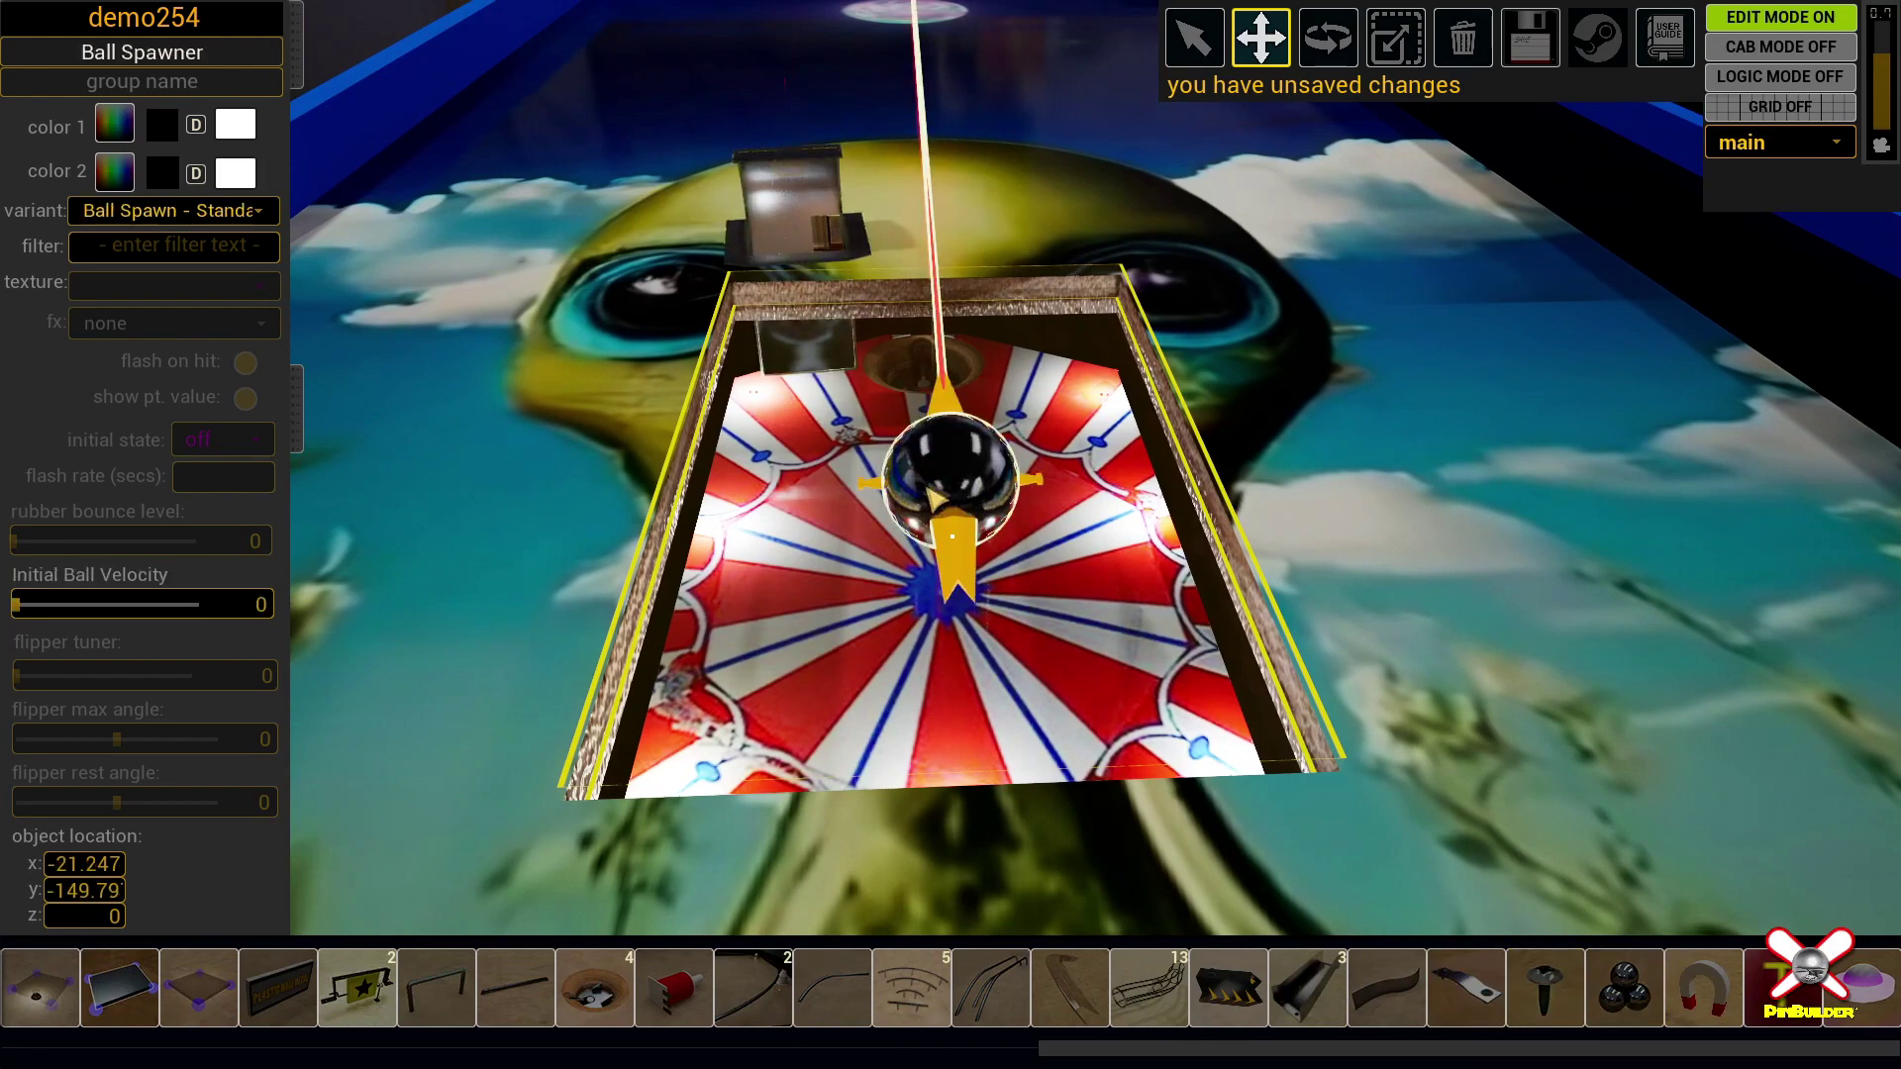
key("Left")
key("e")
key("Left")
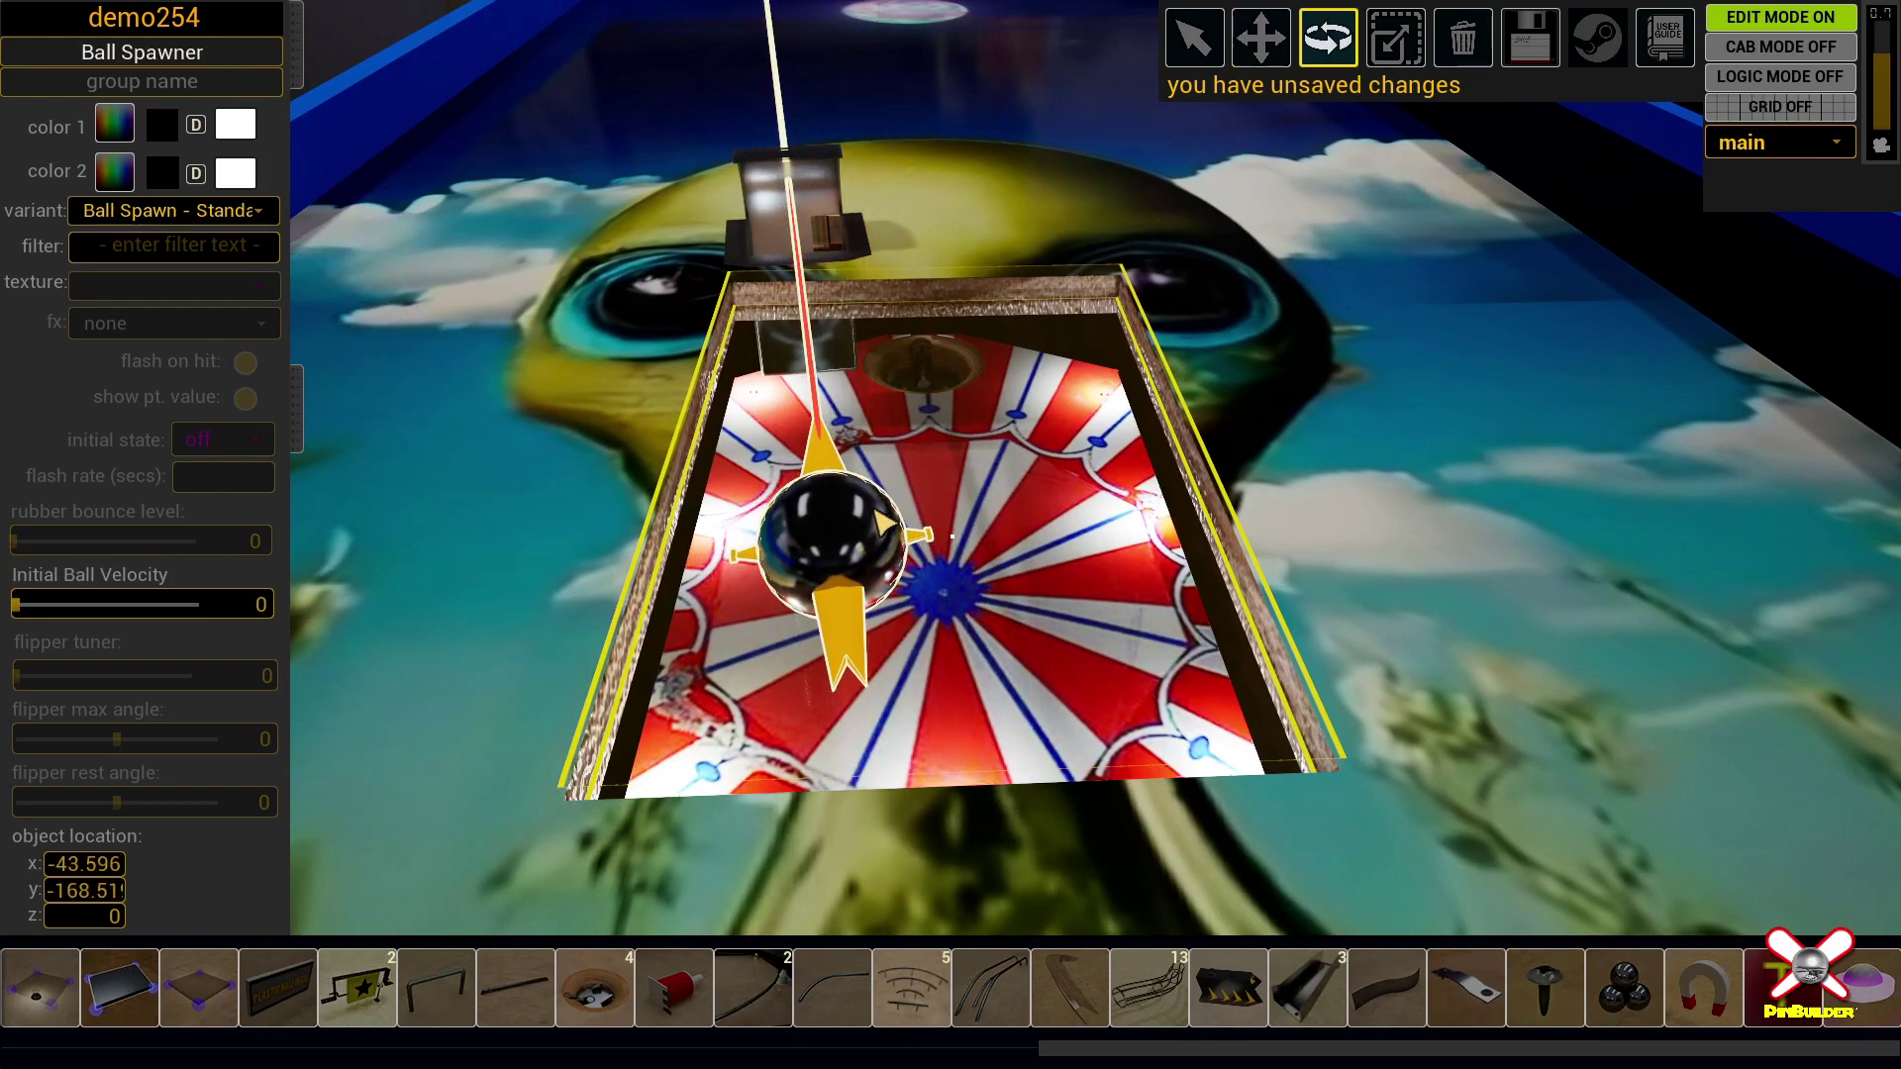
Step: Set the Ball Spawner's Initial Ball Velocity to 12 and move it to about x -66.116, y -176.27
scroll(952, 536, "up", 5)
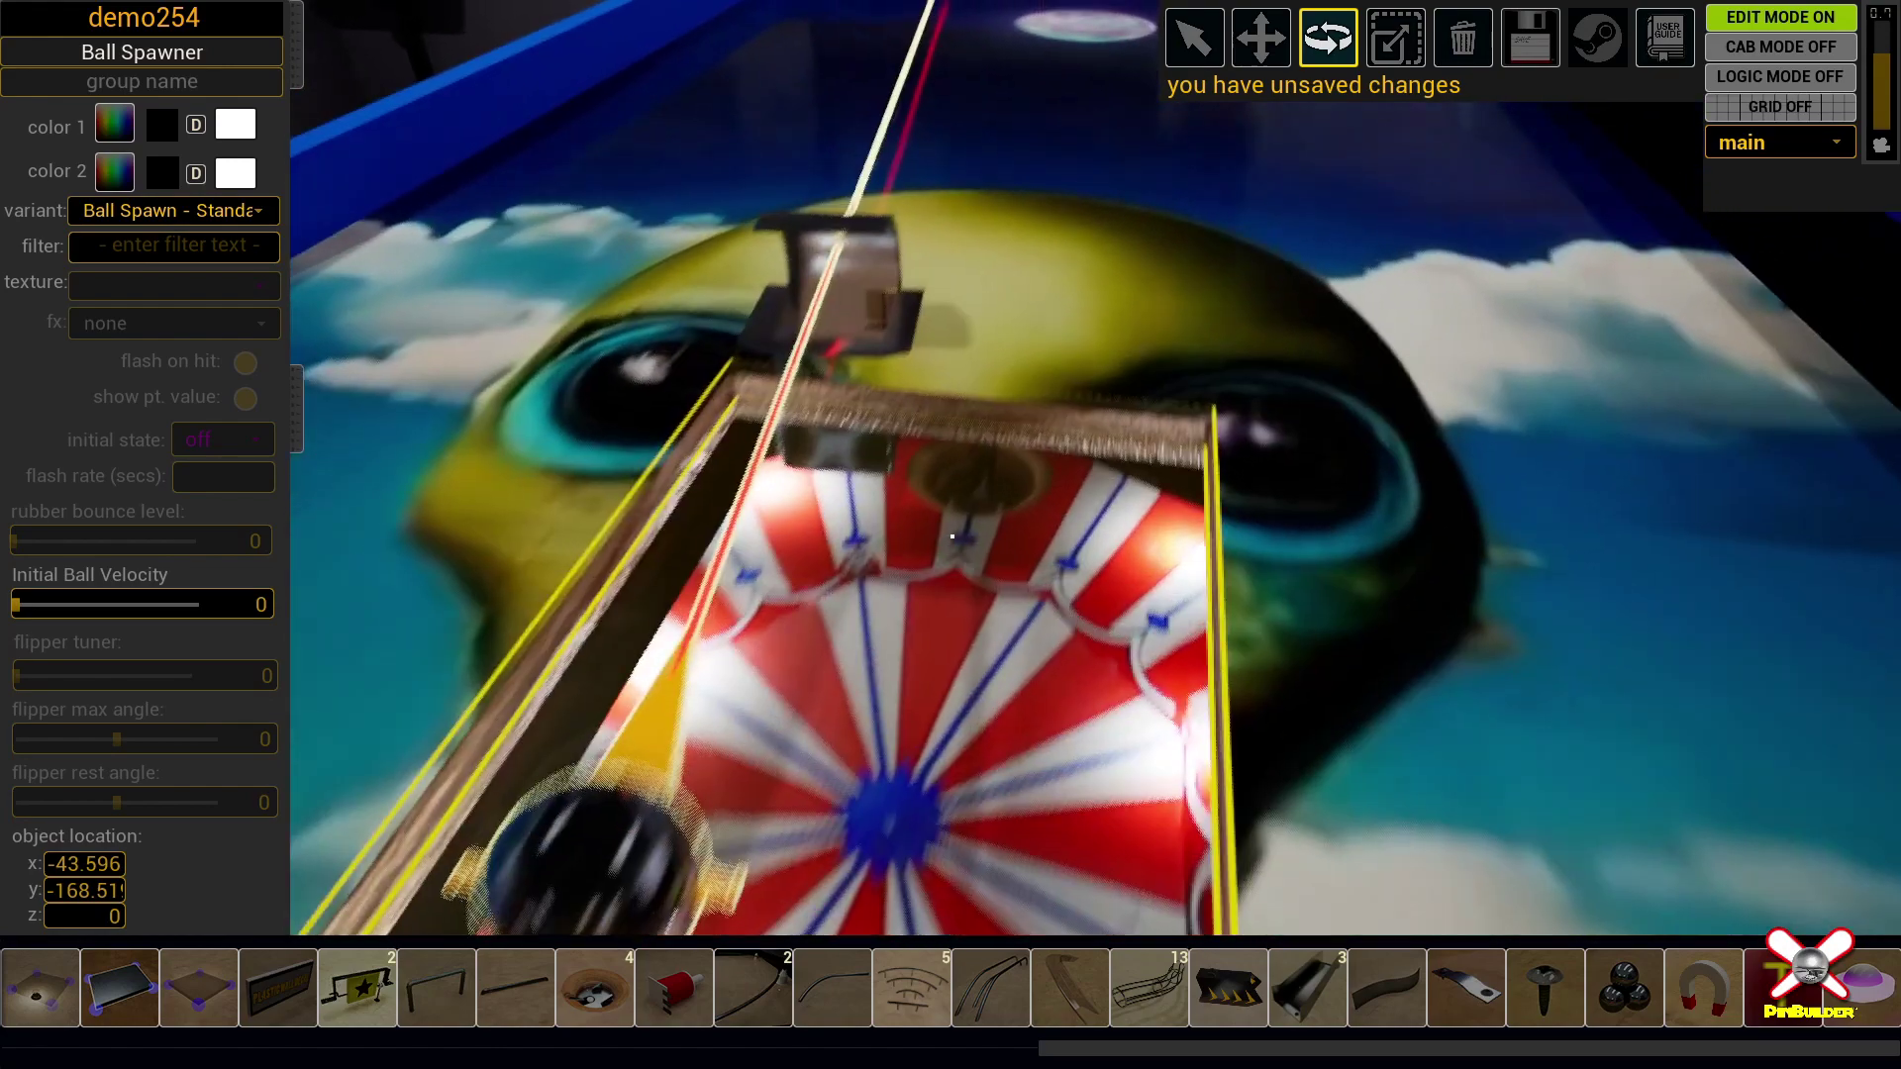
scroll(953, 536, "down", 5)
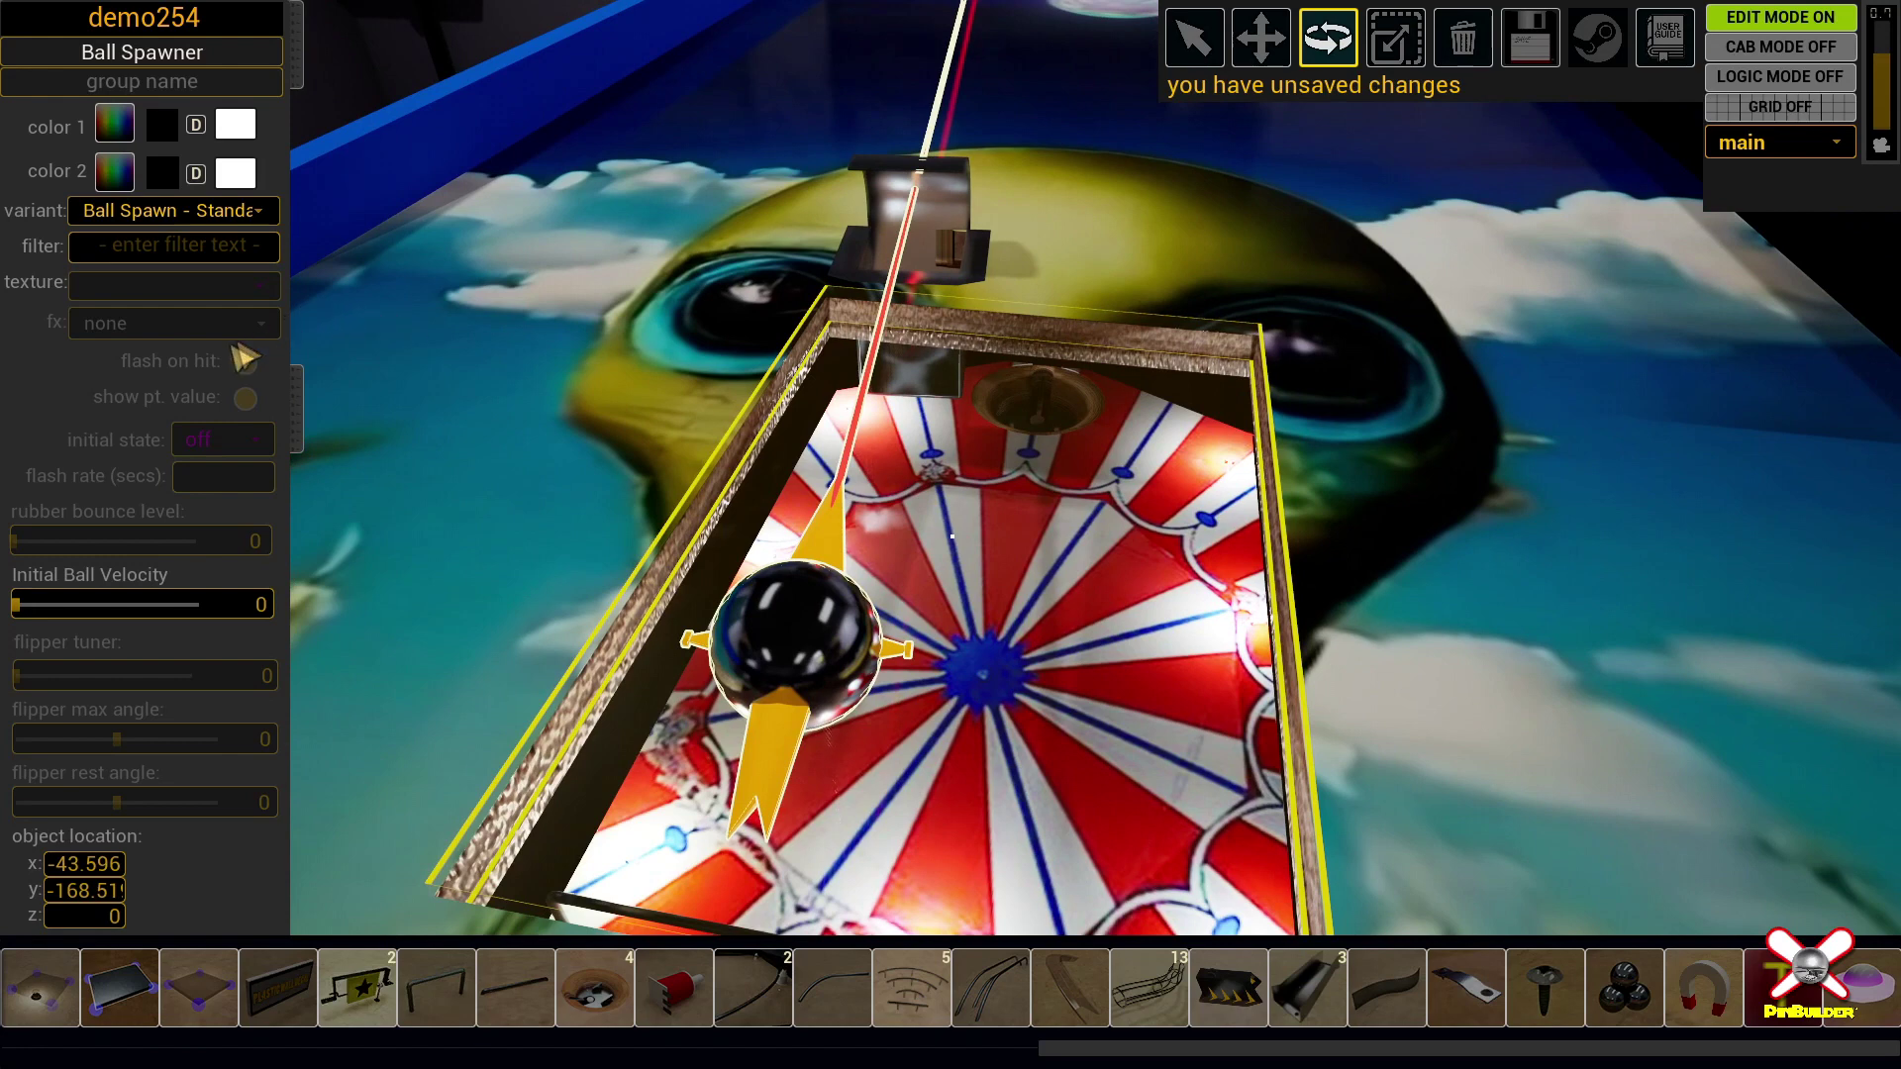
left_click(213, 214)
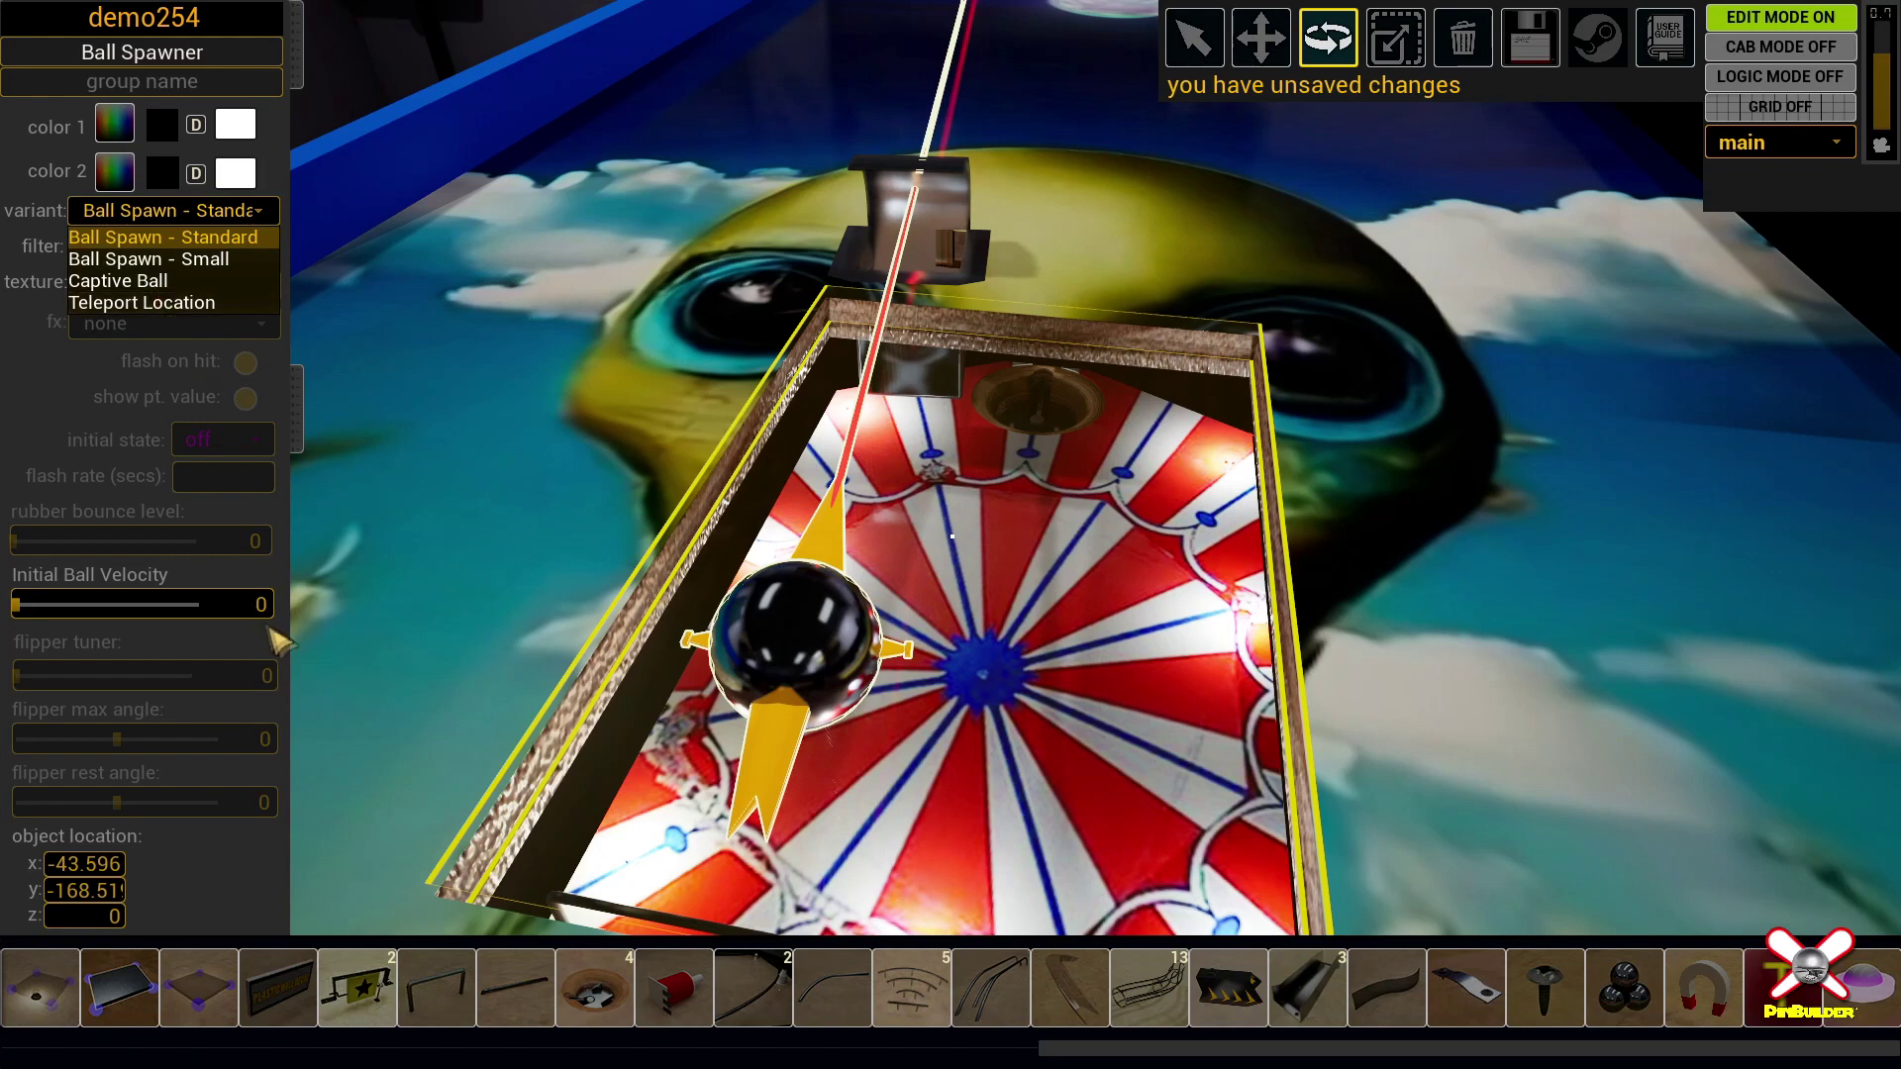
left_click(248, 601)
key("Tab")
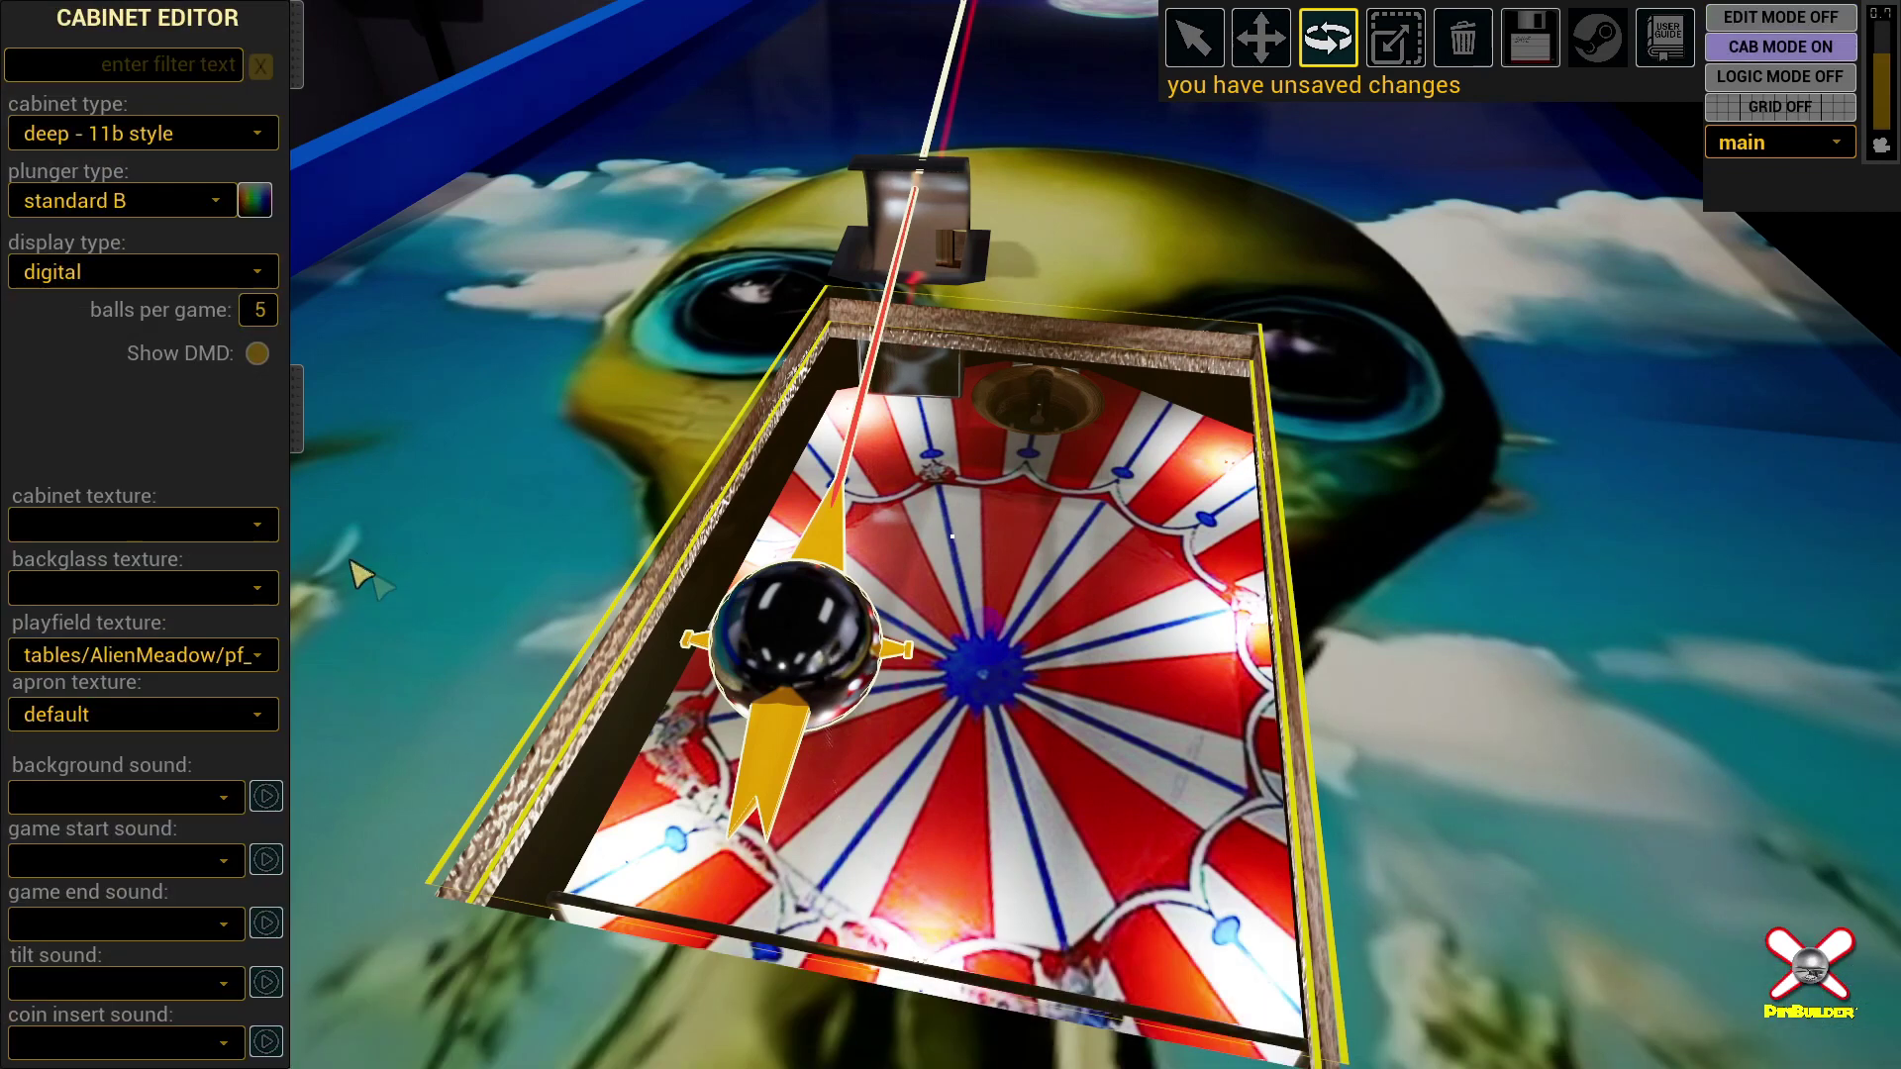
key("Tab")
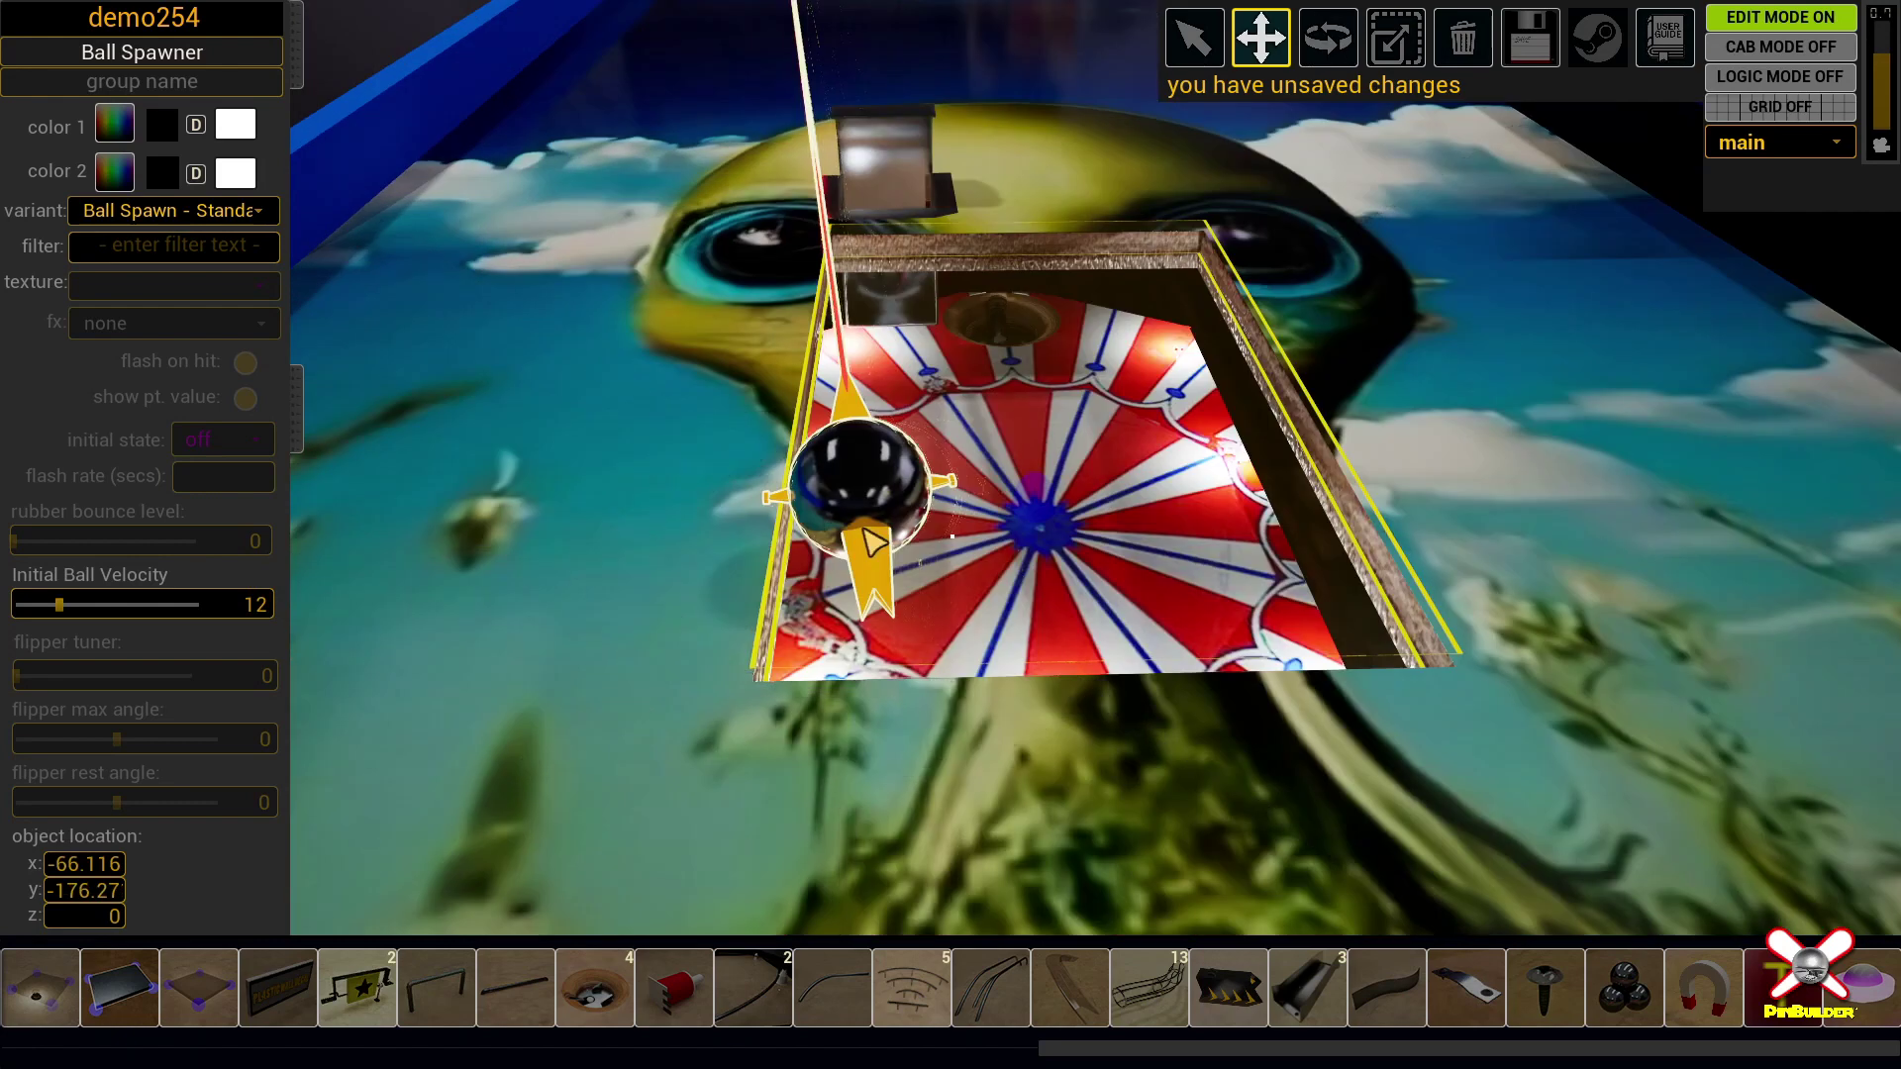
Step: Rotate the Ball Spawner so its path aims straight at the scoop, and save the table
key("r")
left_click_drag(871, 541, 833, 540)
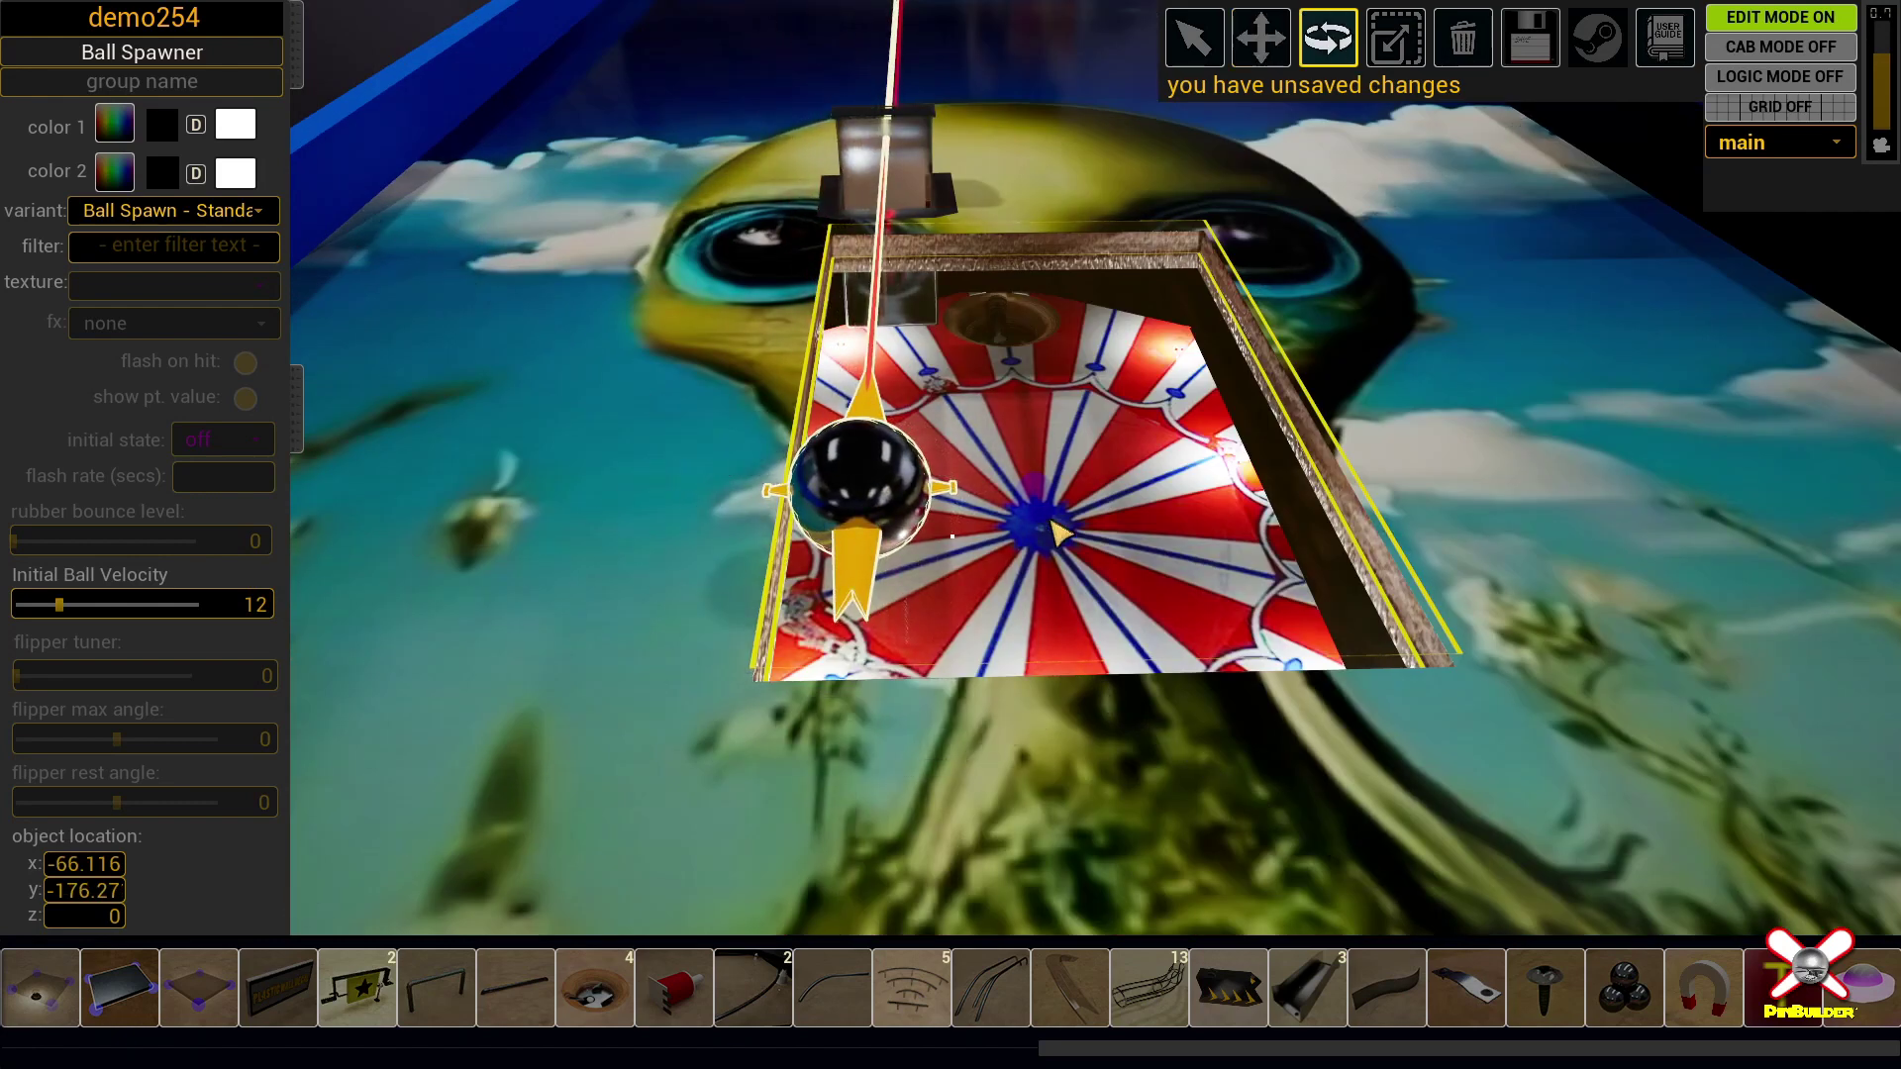
key("ctrl+s")
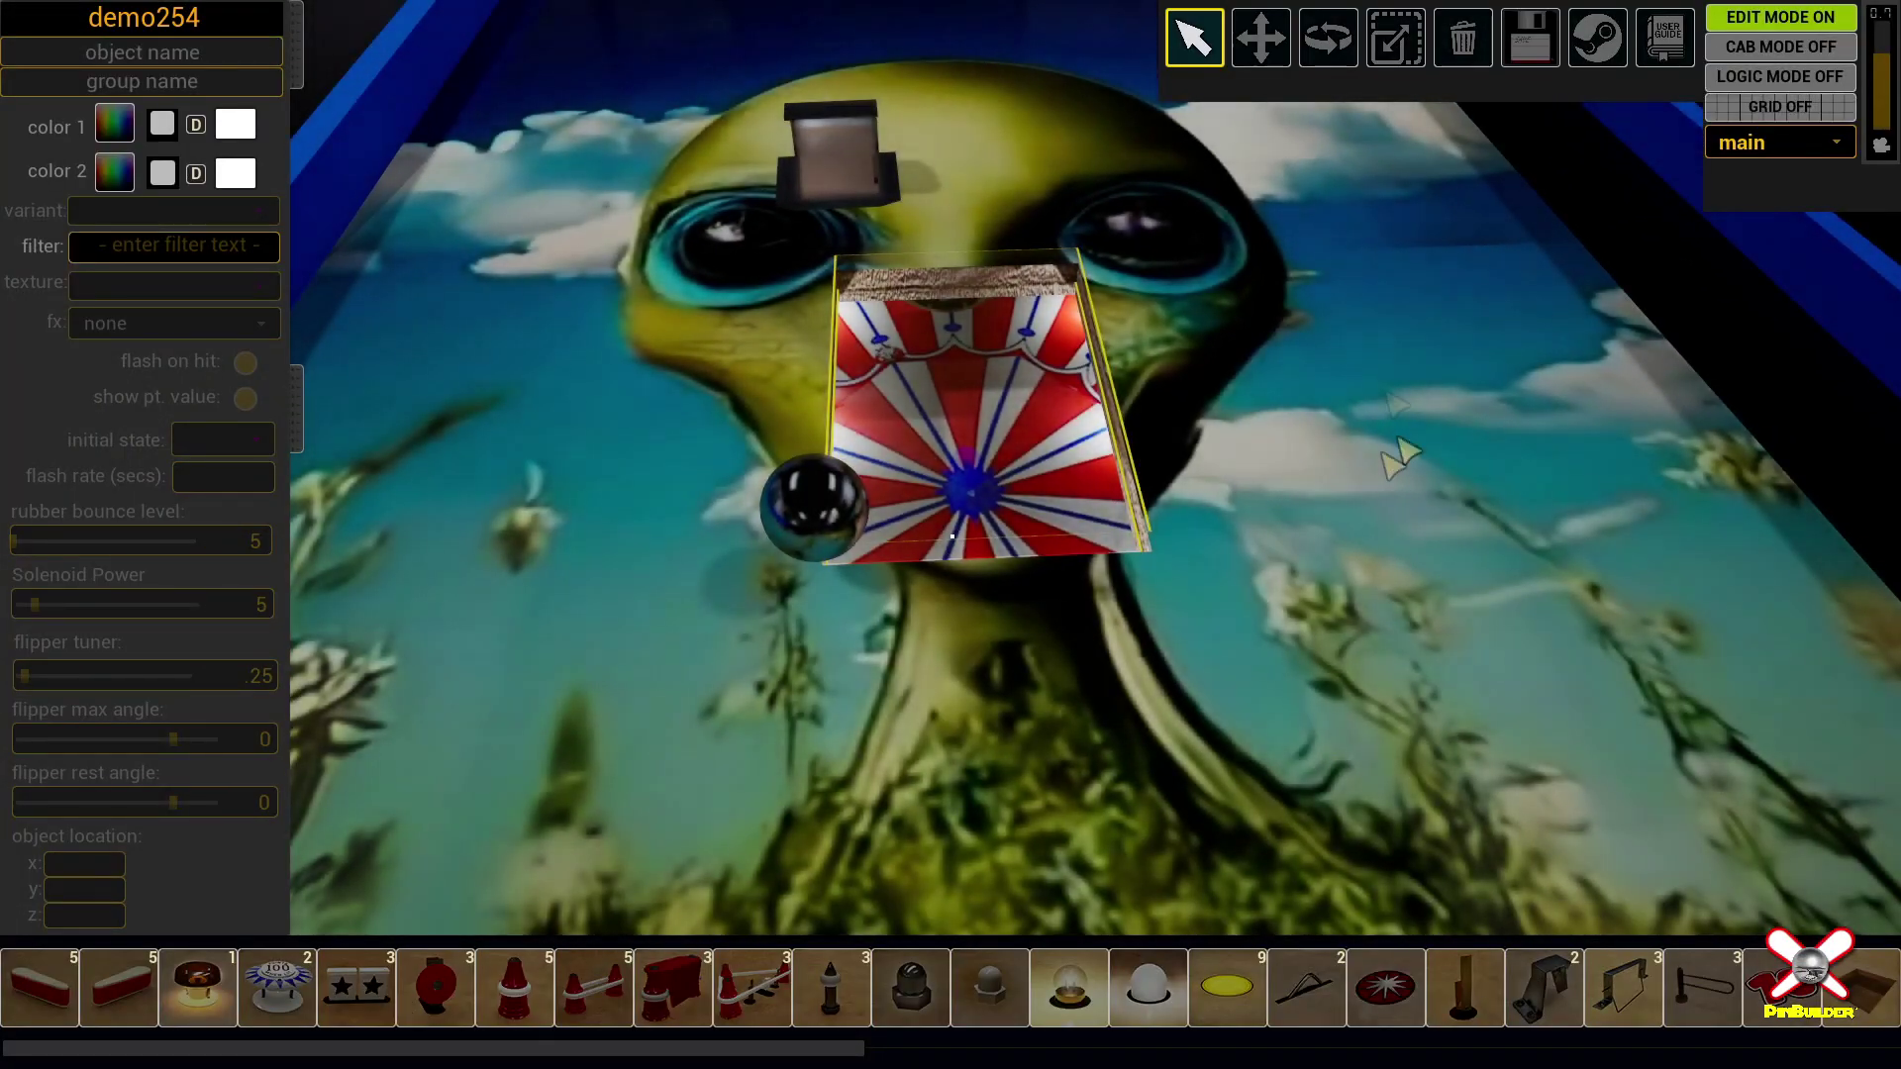
Step: Switch to the lower level and delete the red-and-white Decal from the lower playfield
left_click(1792, 144)
left_click(1755, 218)
left_click(970, 493)
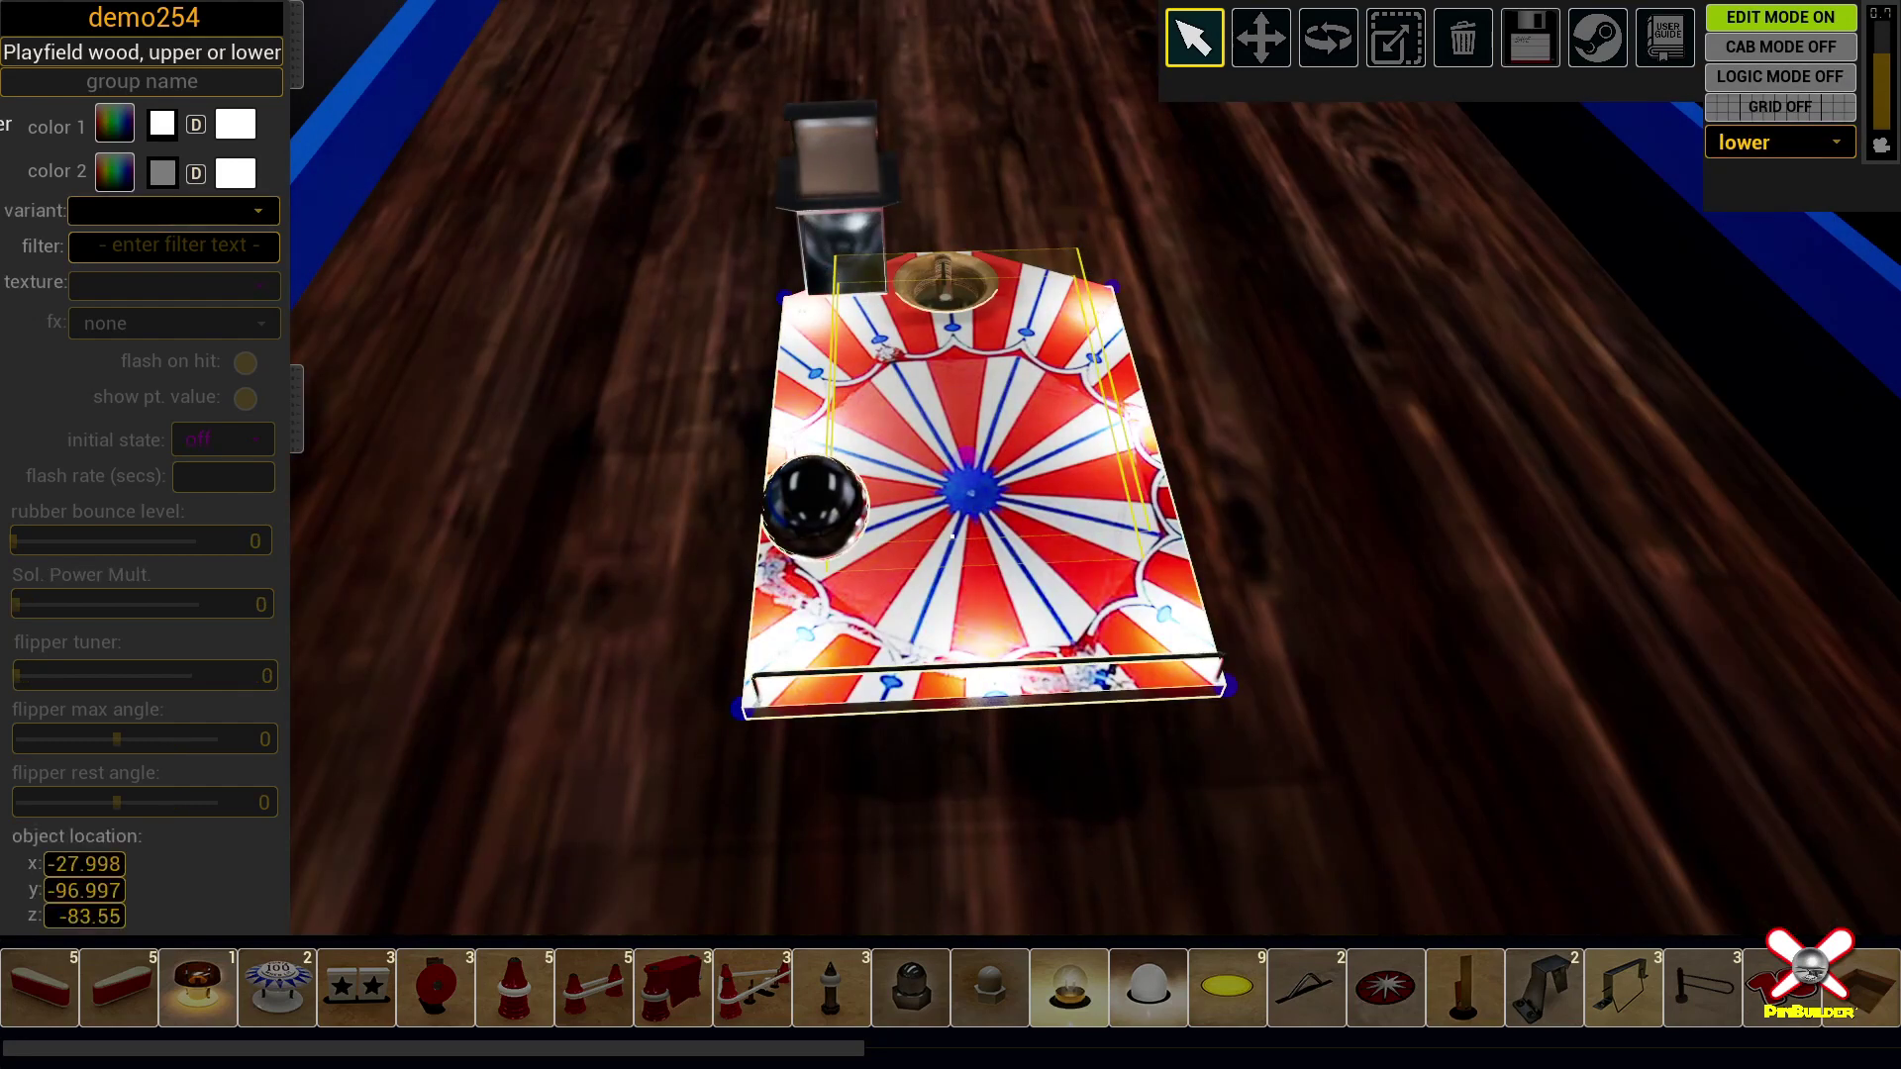
key("w")
left_click_drag(970, 474, 995, 528)
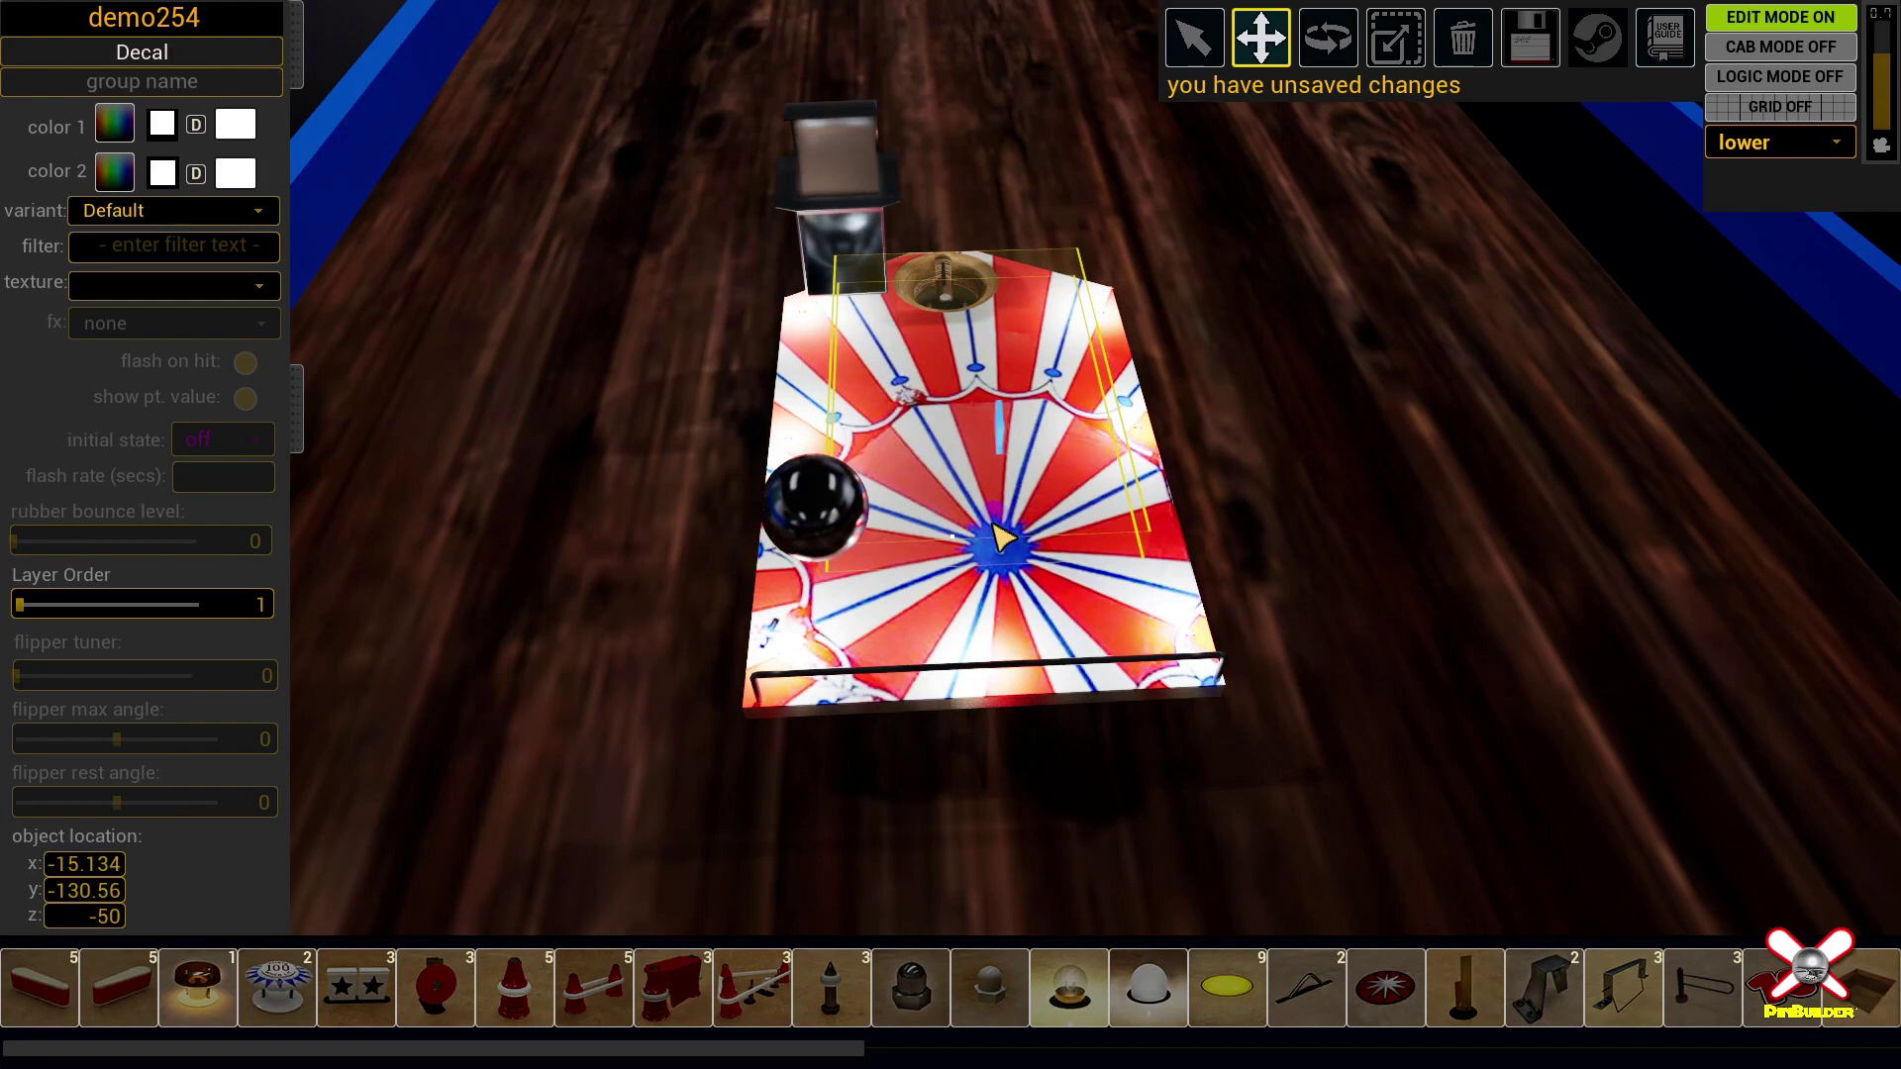
key("Delete")
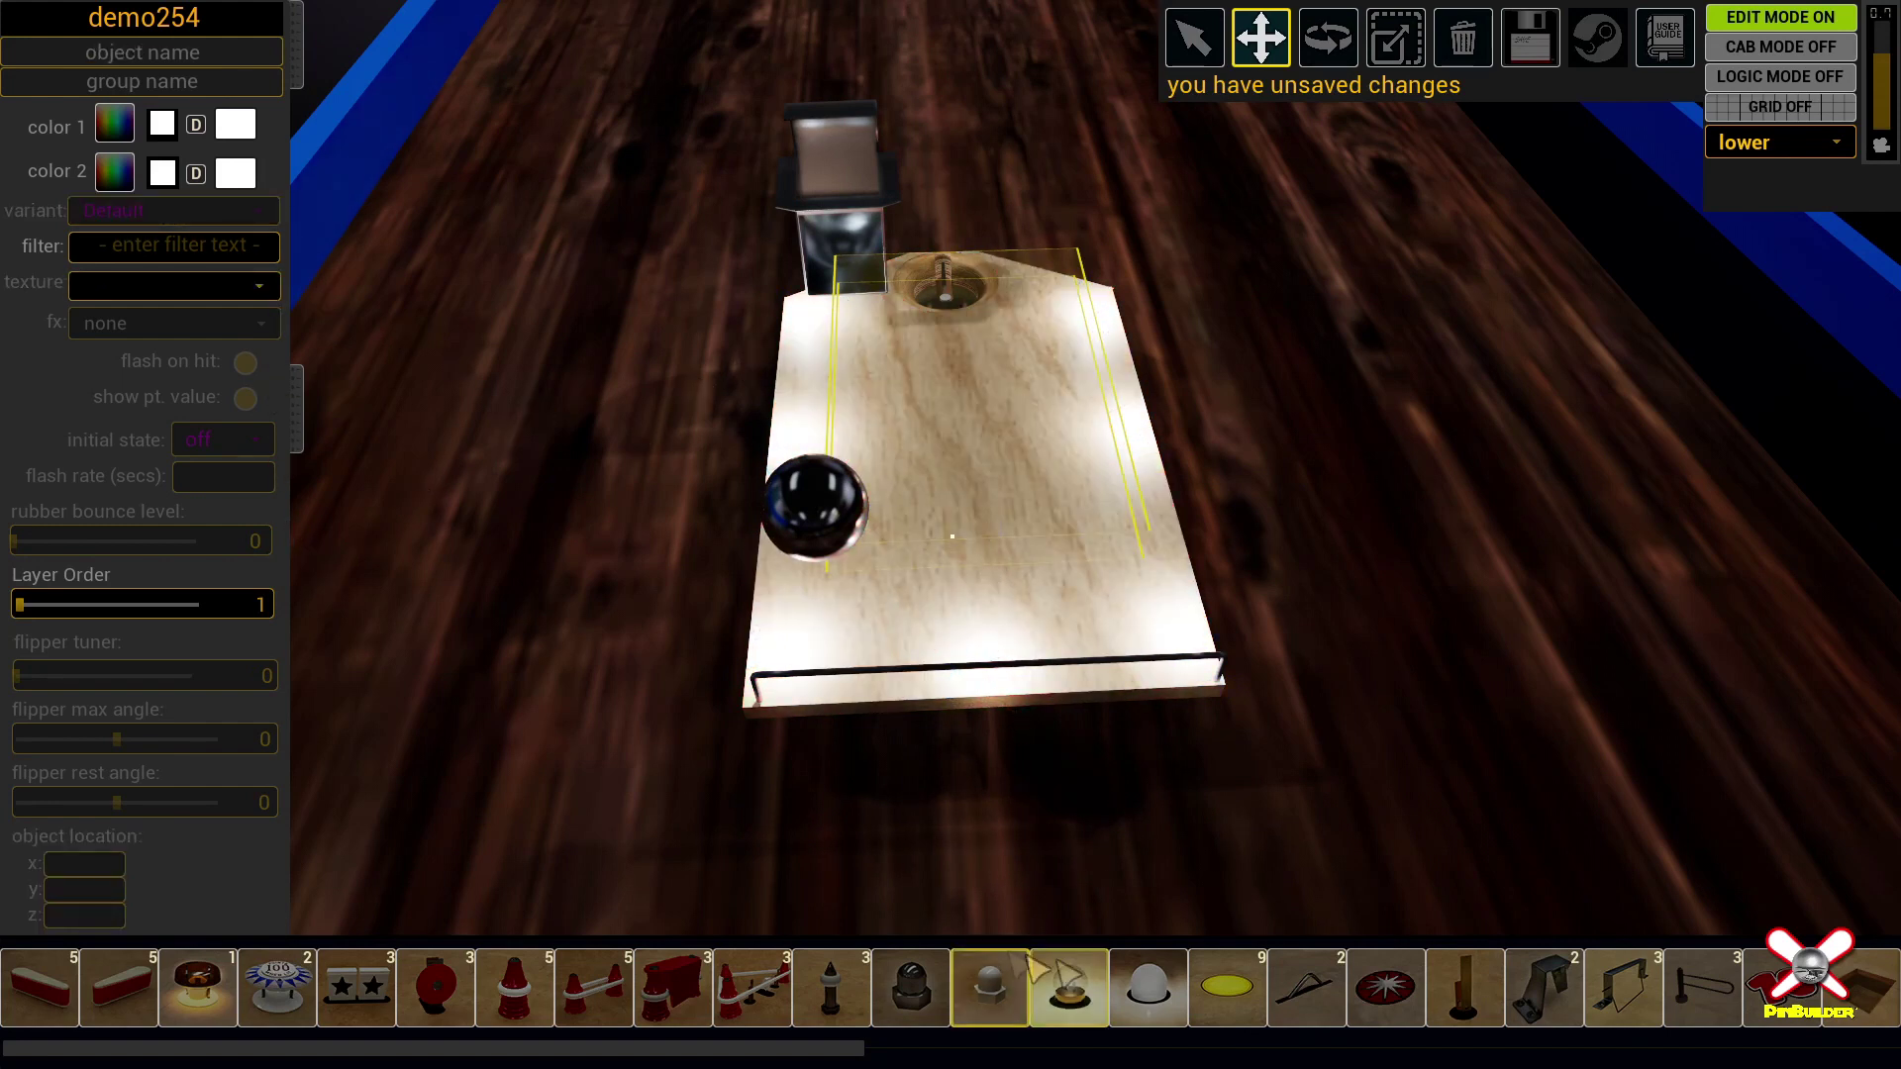
Step: Add an Insert to the lower board, scale it up to cover the board and move it to about x -23.782, y -99.613
left_click(1248, 997)
key("r")
left_click_drag(954, 528, 1887, 94)
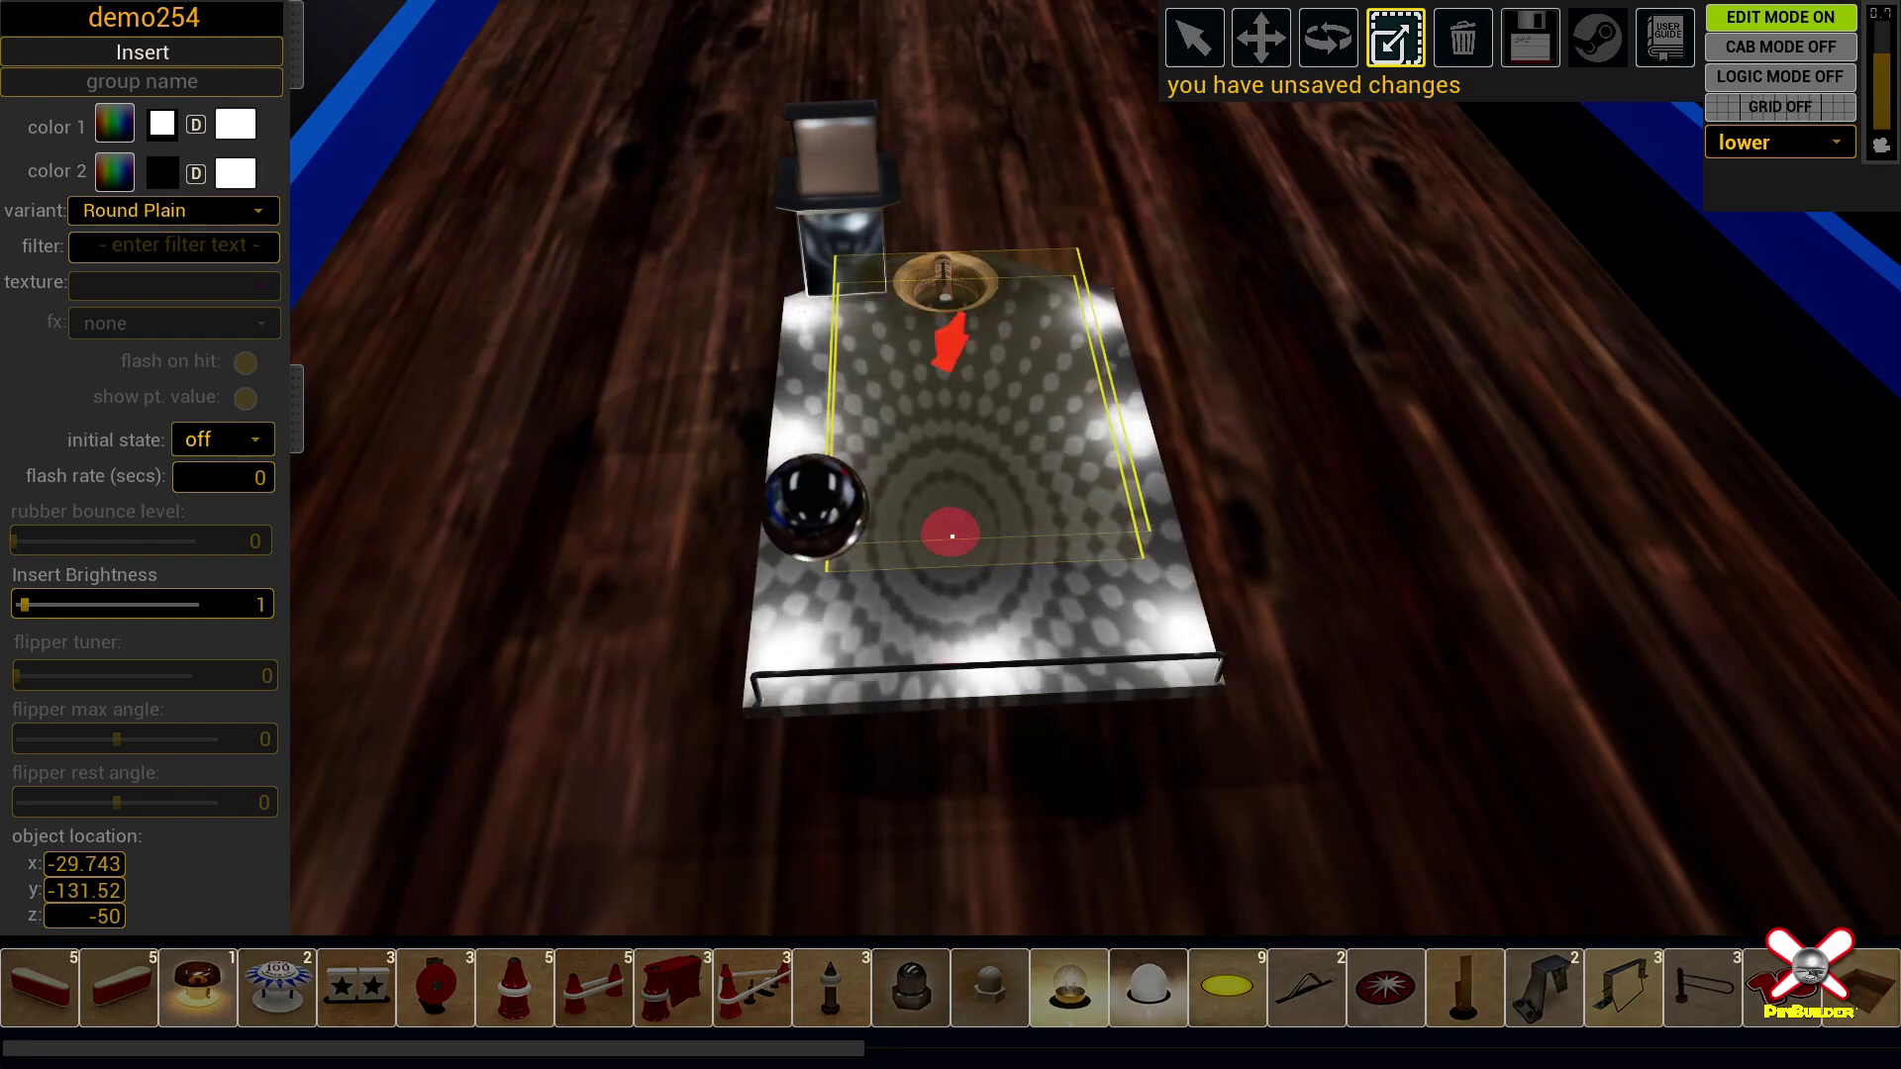
key("w")
left_click_drag(951, 536, 963, 467)
Step: Configure the insert as variant Plain Round with a flash rate of 0.1 seconds and initial state on
left_click(232, 211)
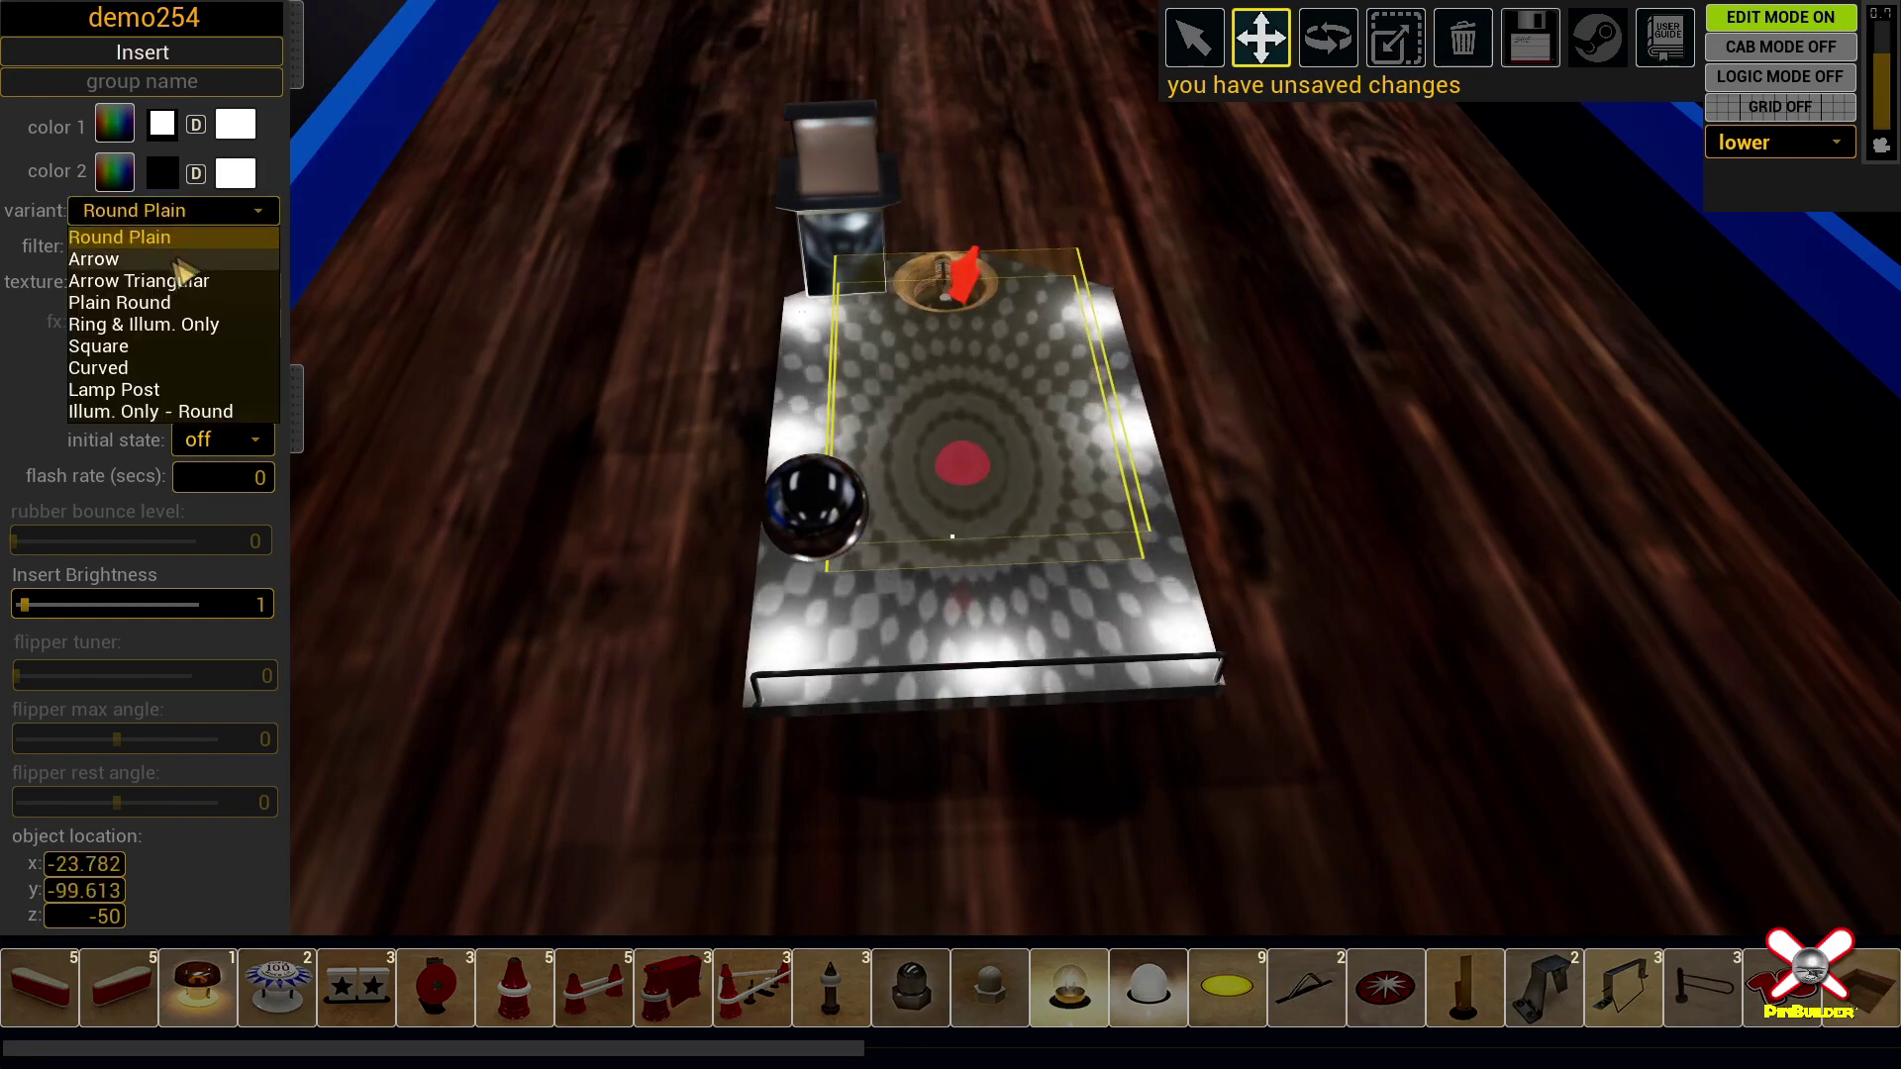
left_click(151, 303)
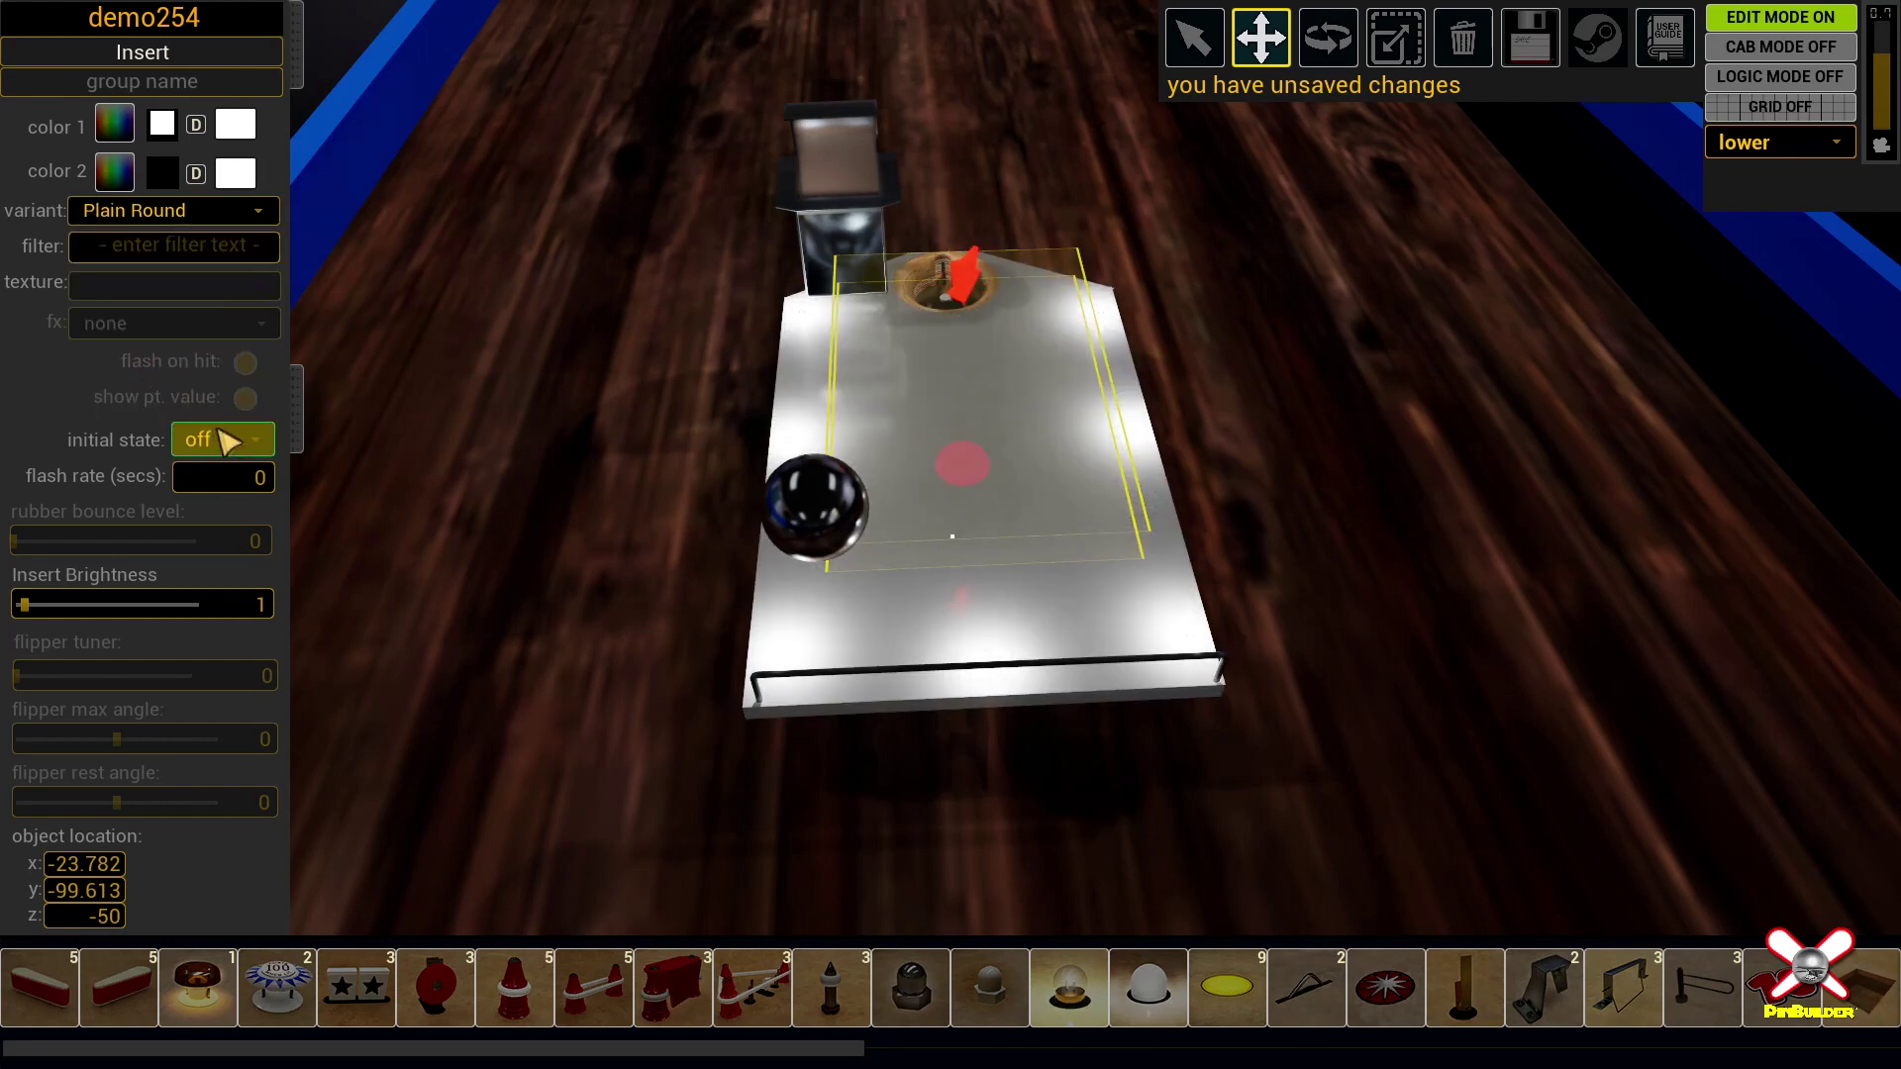
double_click(263, 474)
type(".1")
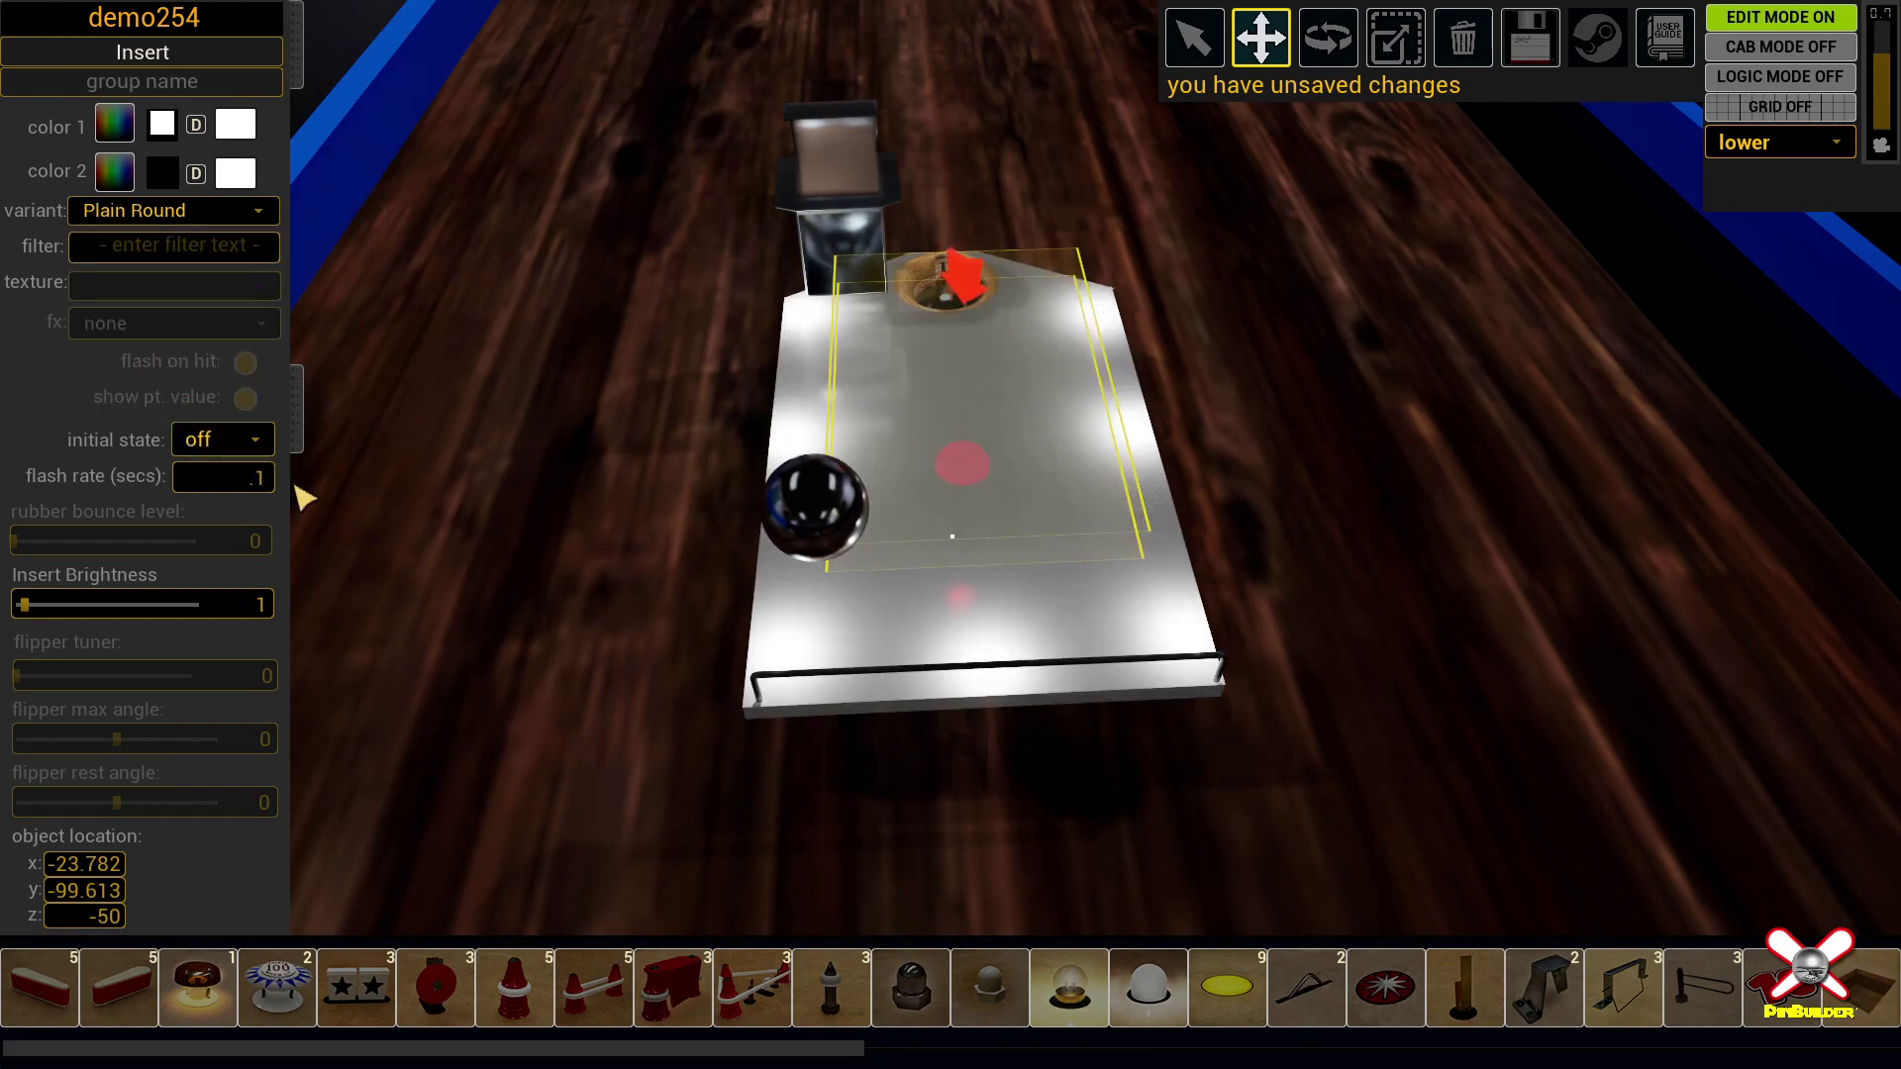
left_click(252, 439)
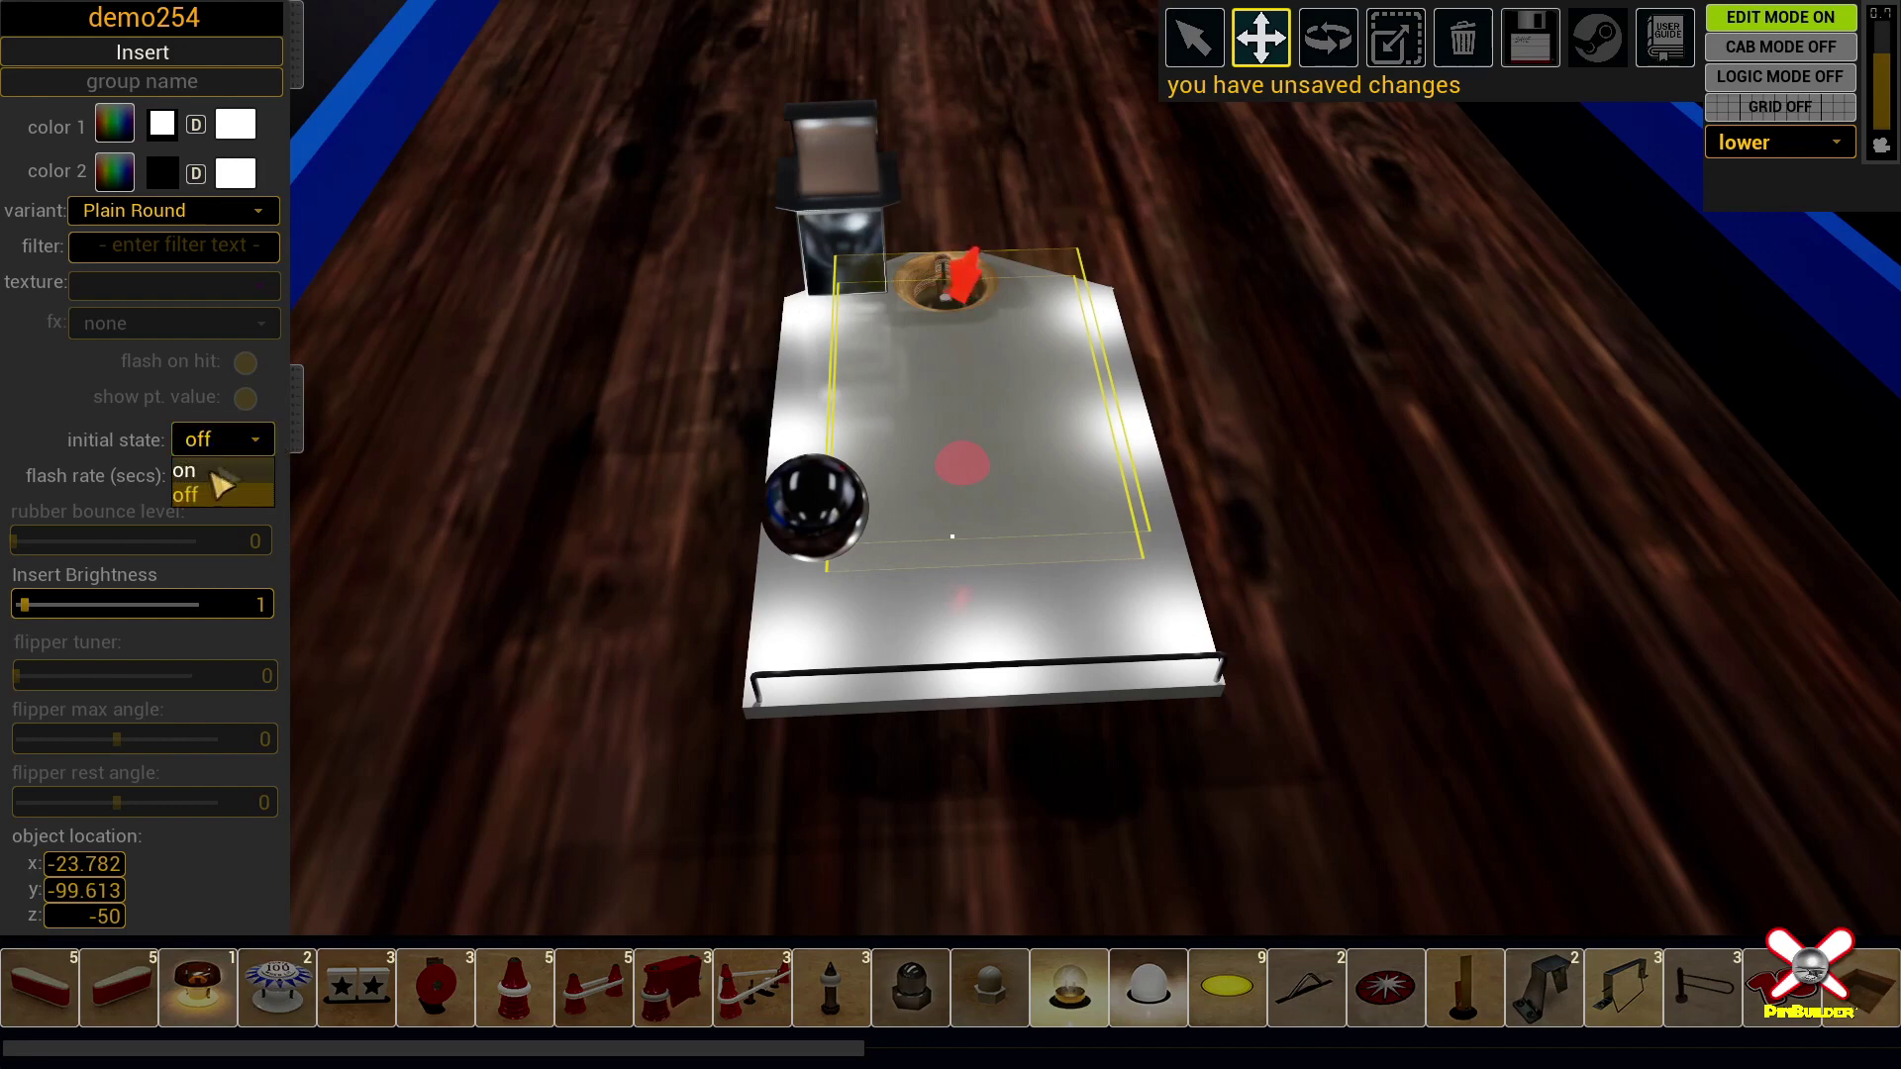
left_click(194, 471)
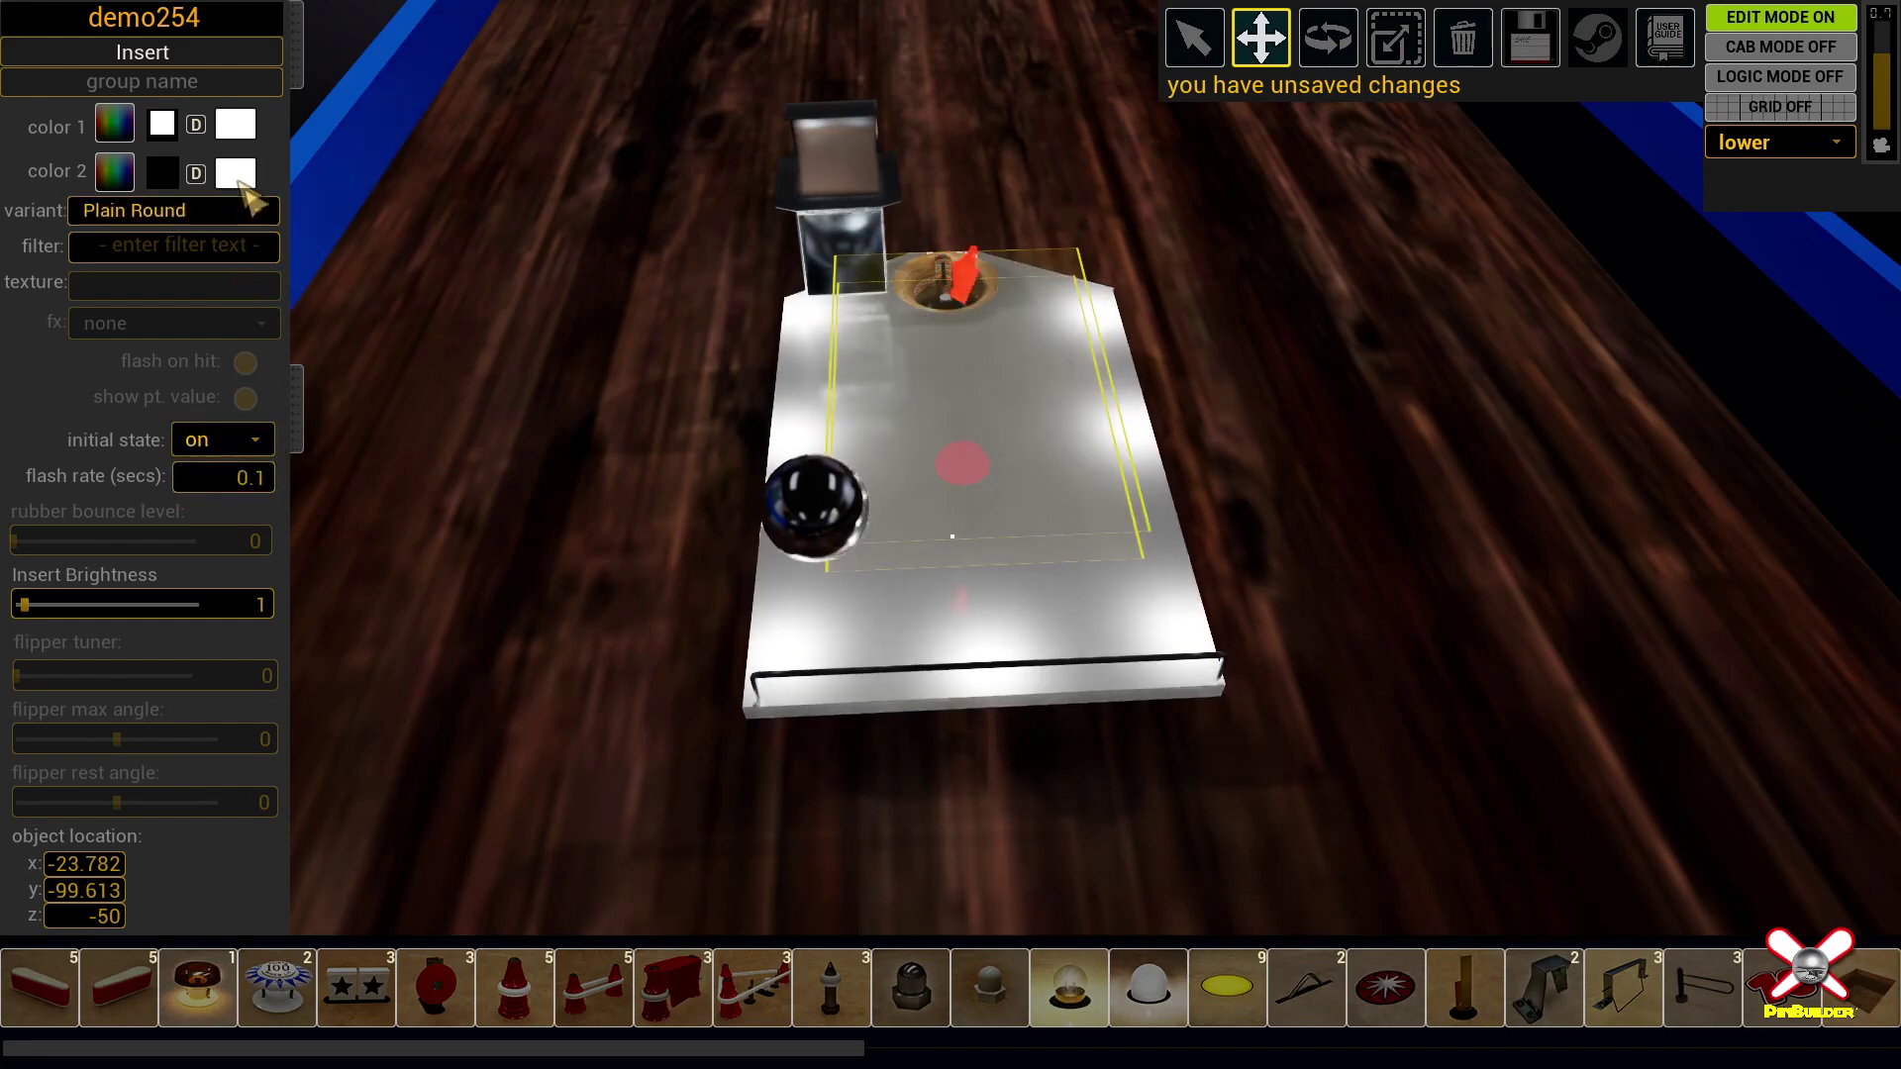
Step: Set the insert's color 1 to dark green and switch to the main level
left_click(113, 123)
left_click_drag(127, 132, 79, 228)
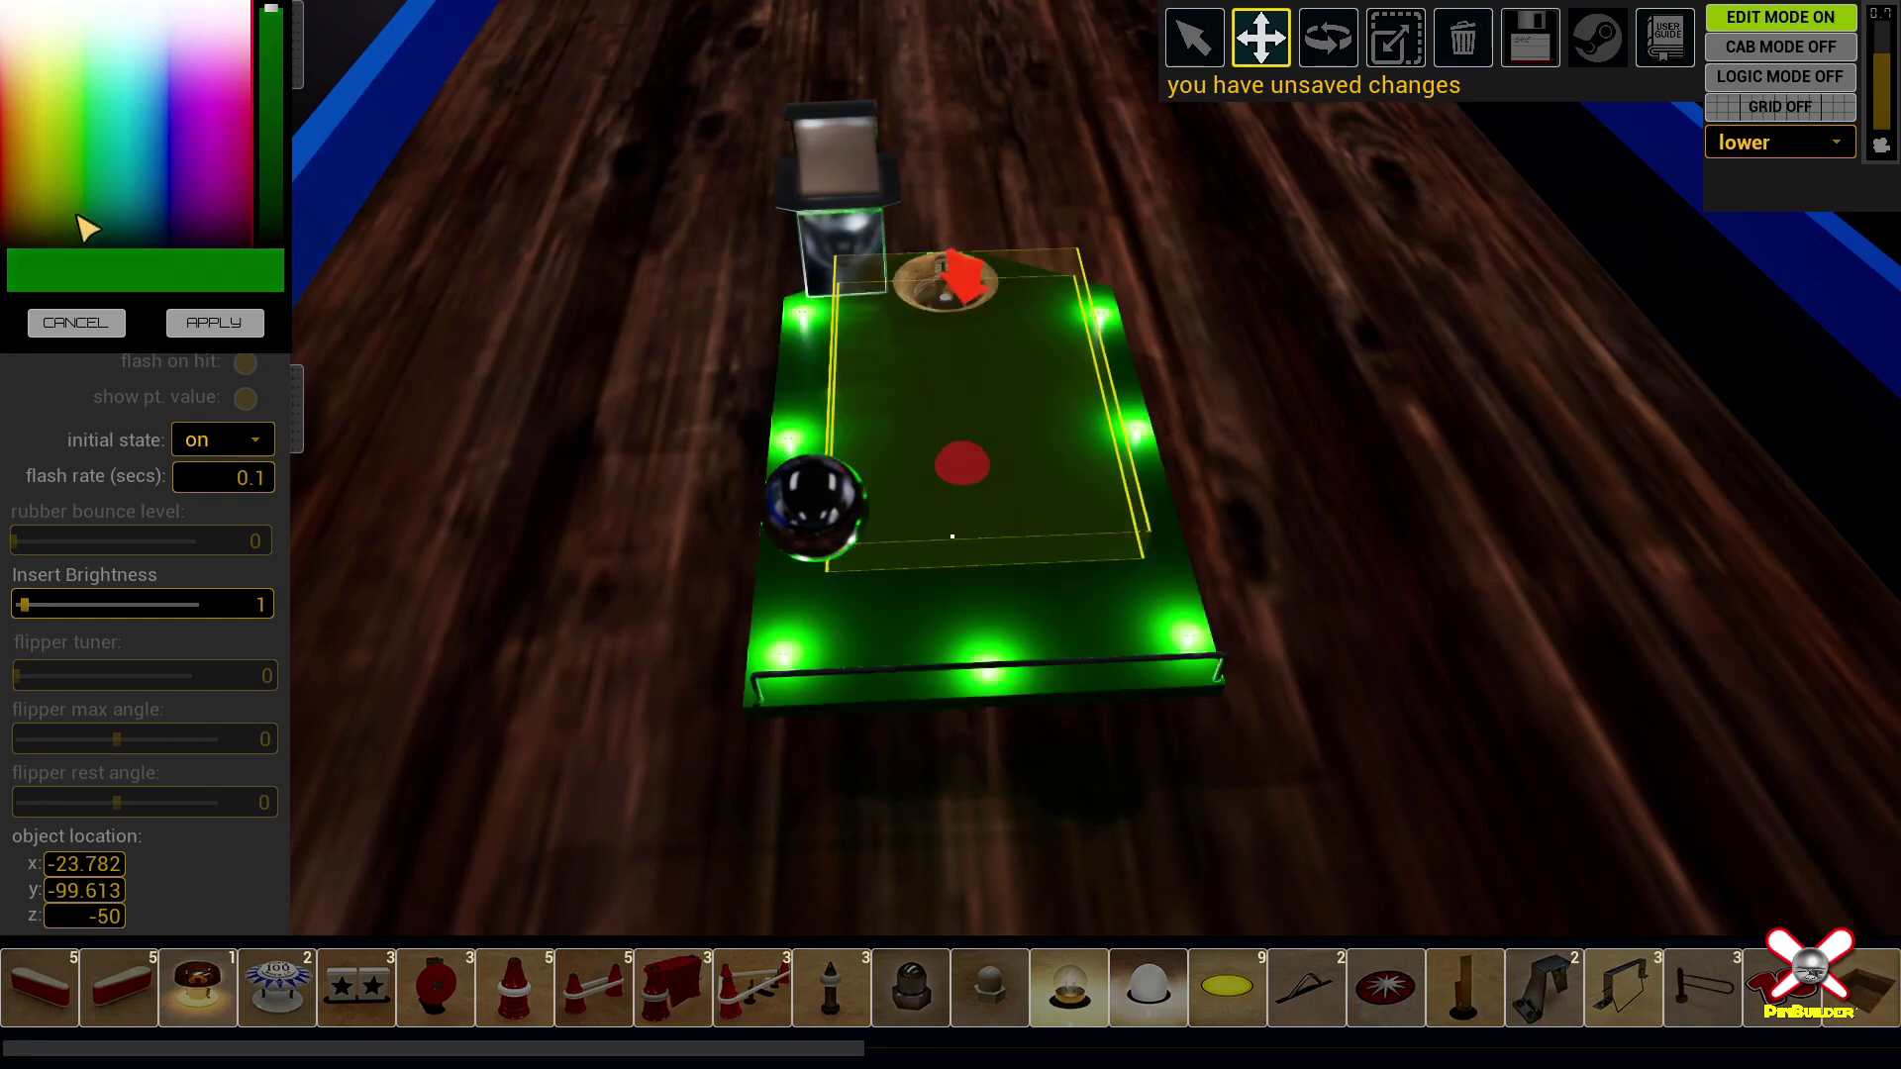
left_click(194, 326)
scroll(606, 601, "down", 5)
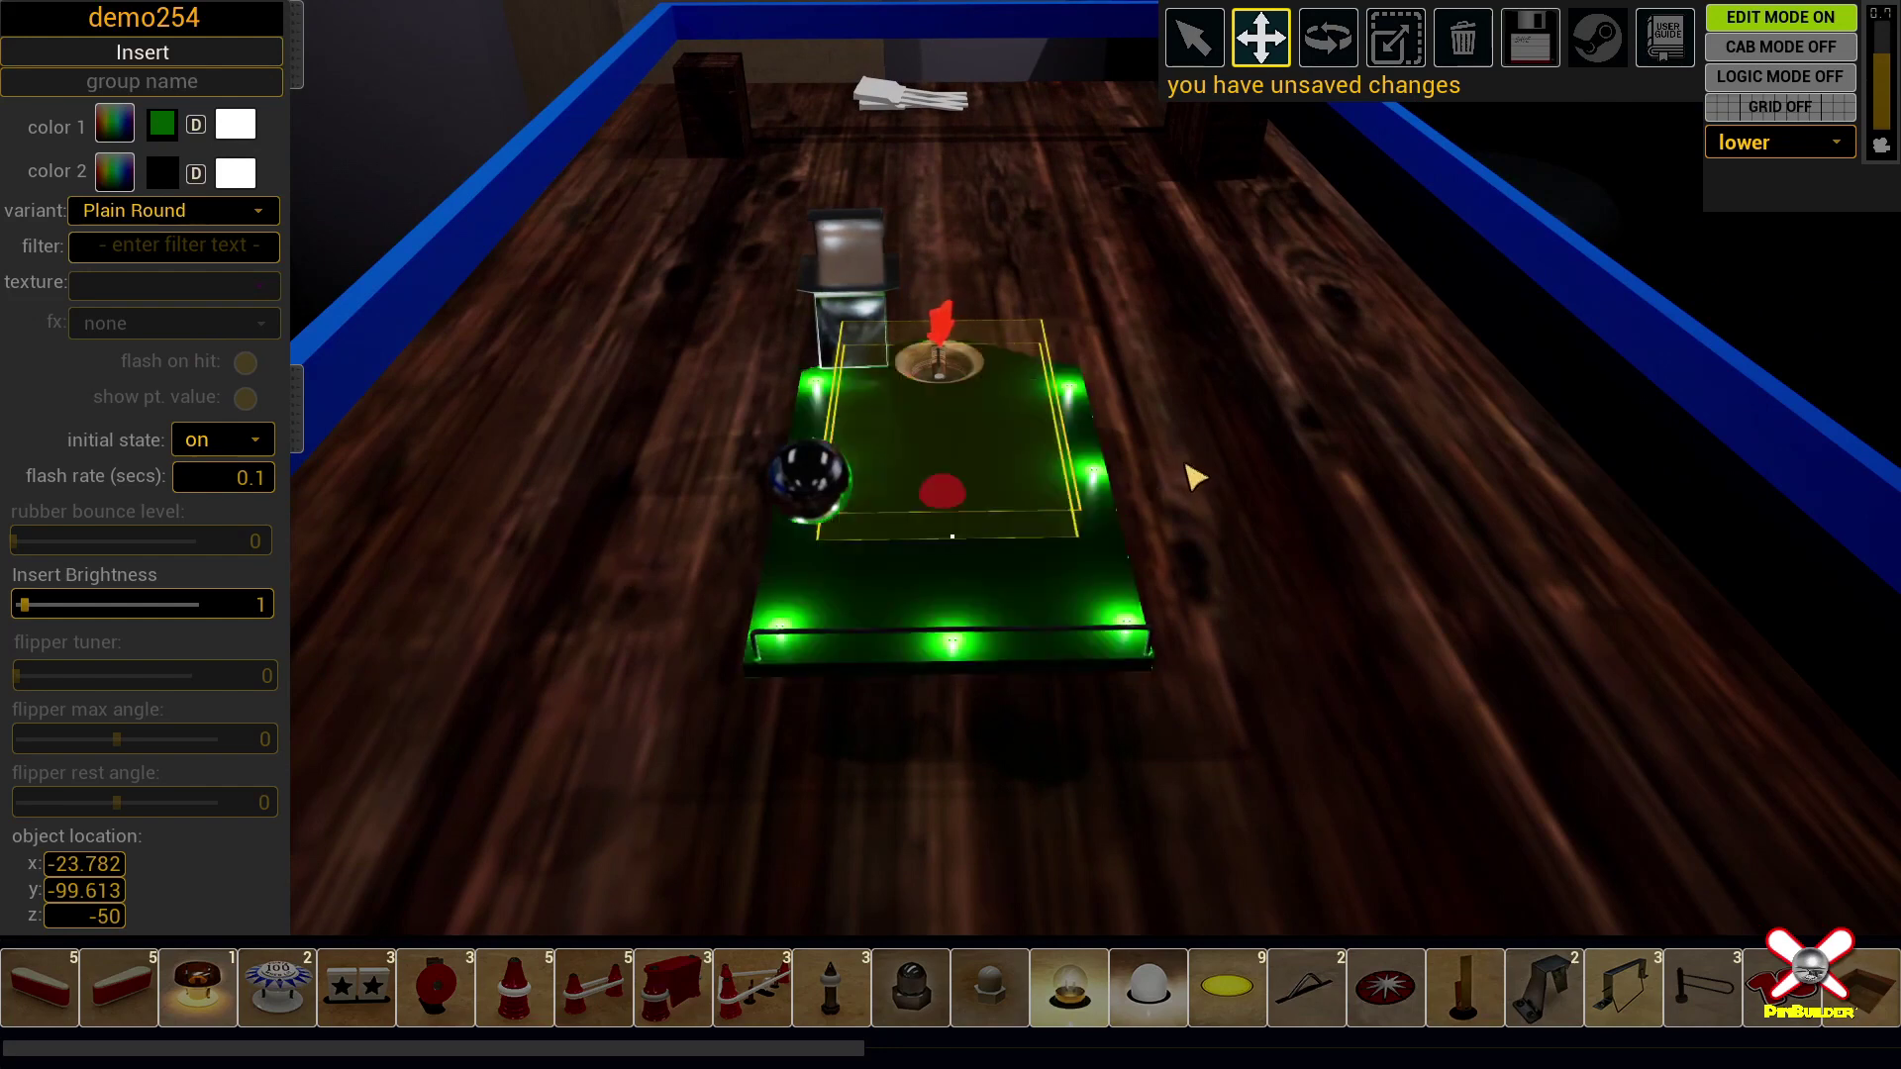
left_click(1773, 141)
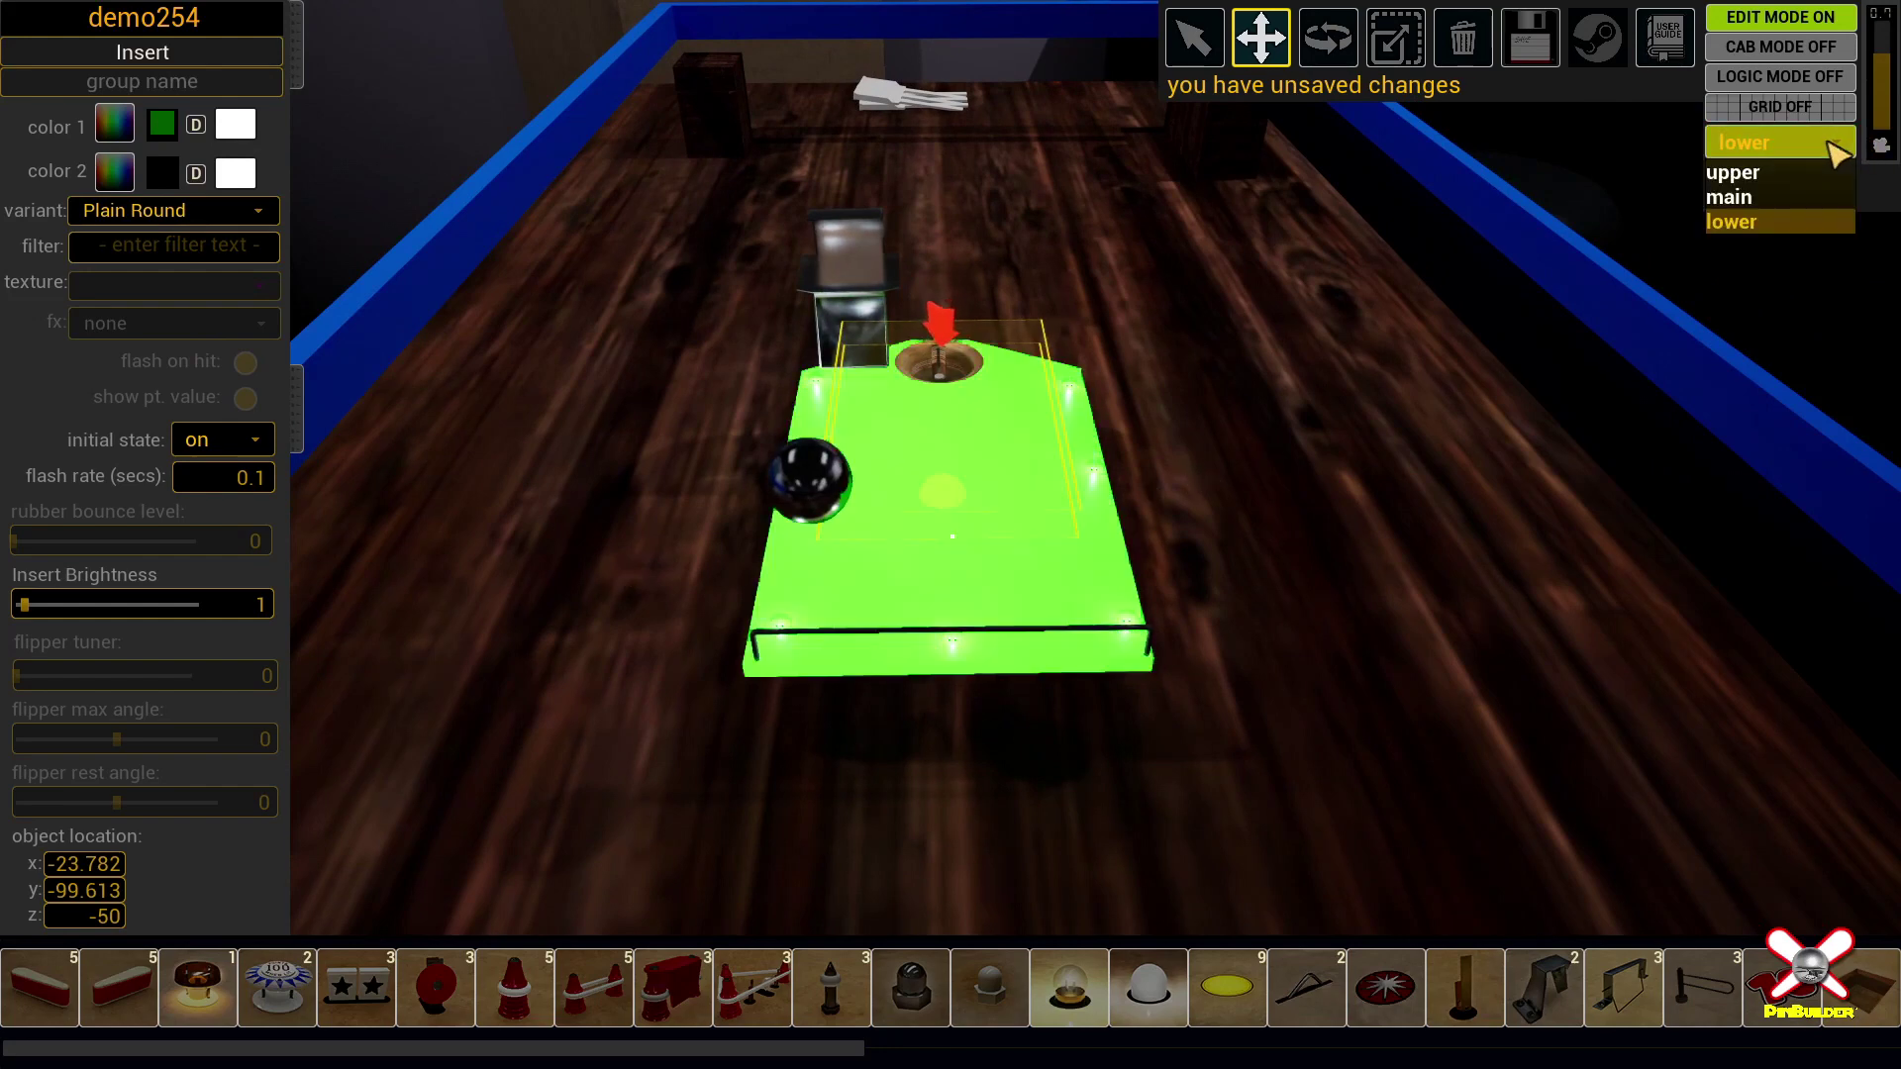
left_click(1729, 197)
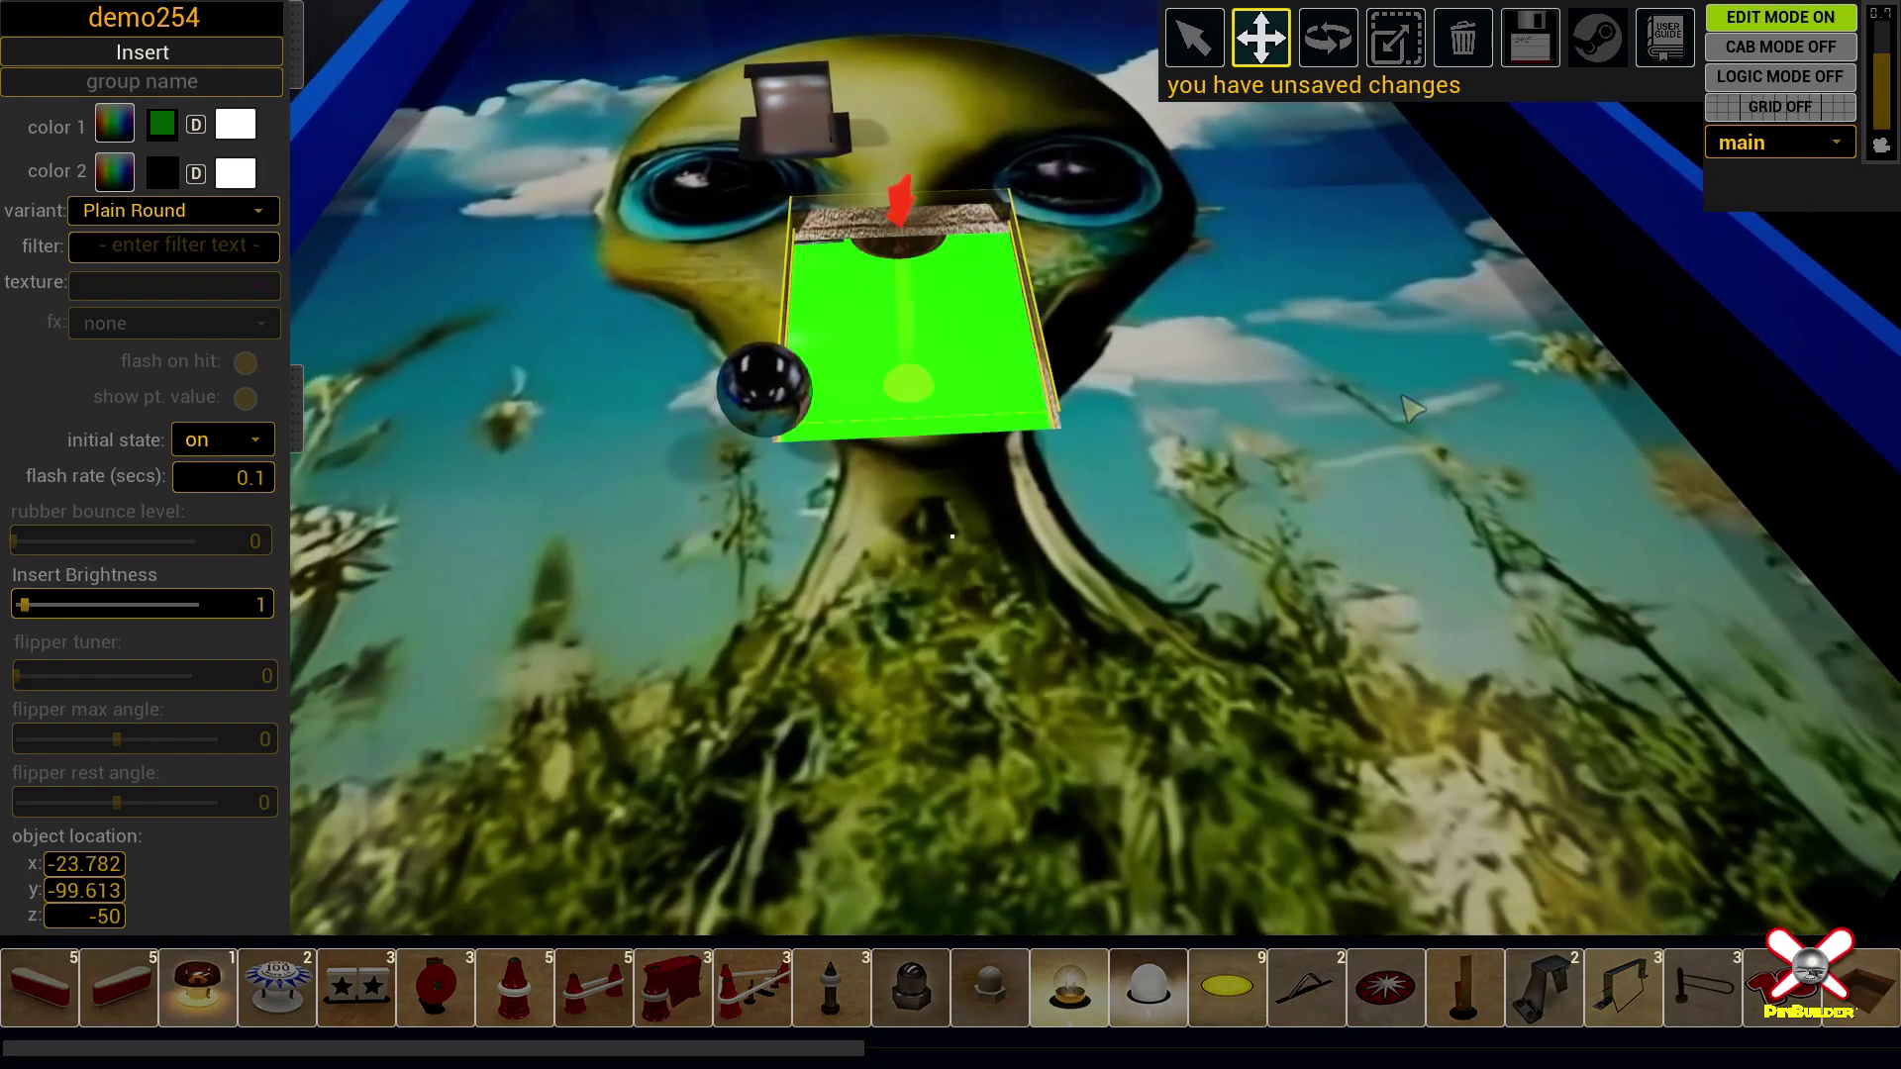
Step: Set the insert's flash rate to 0 seconds and save the table
left_click(247, 477)
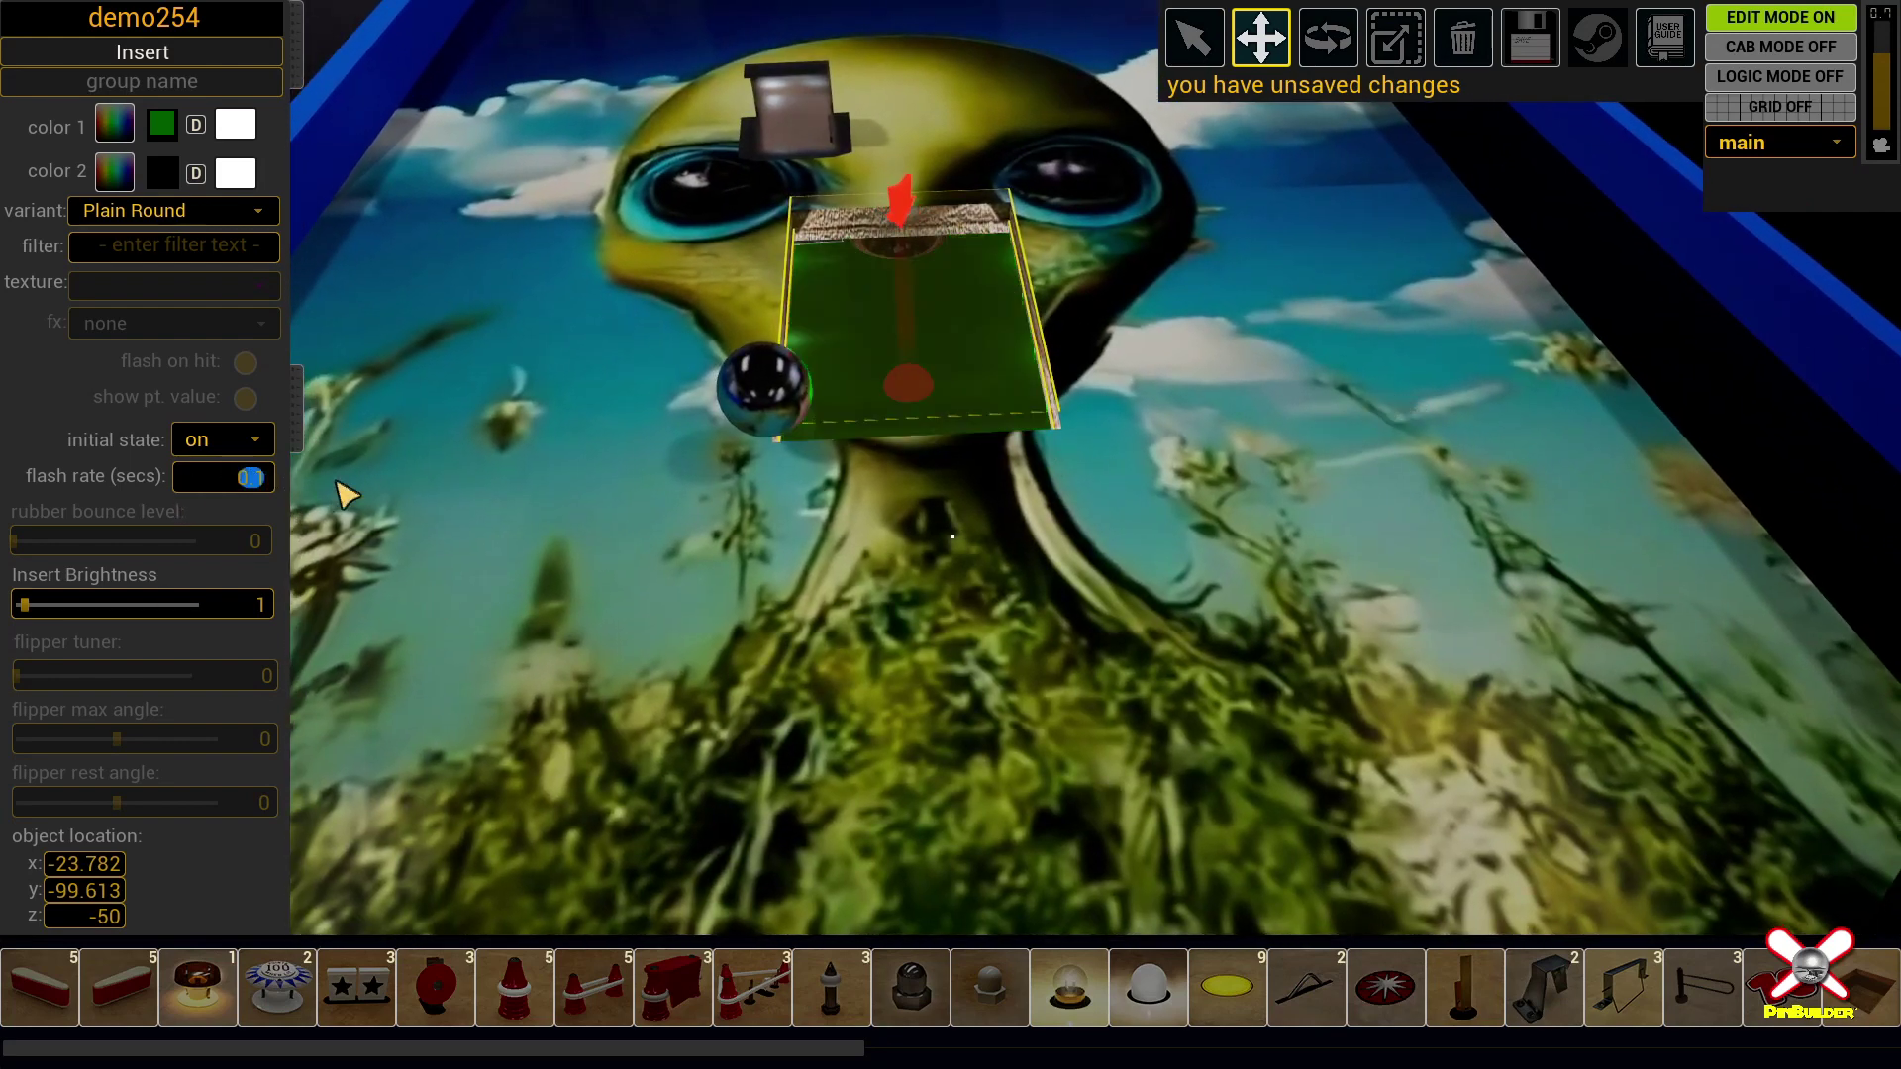
type("0")
left_click(683, 469)
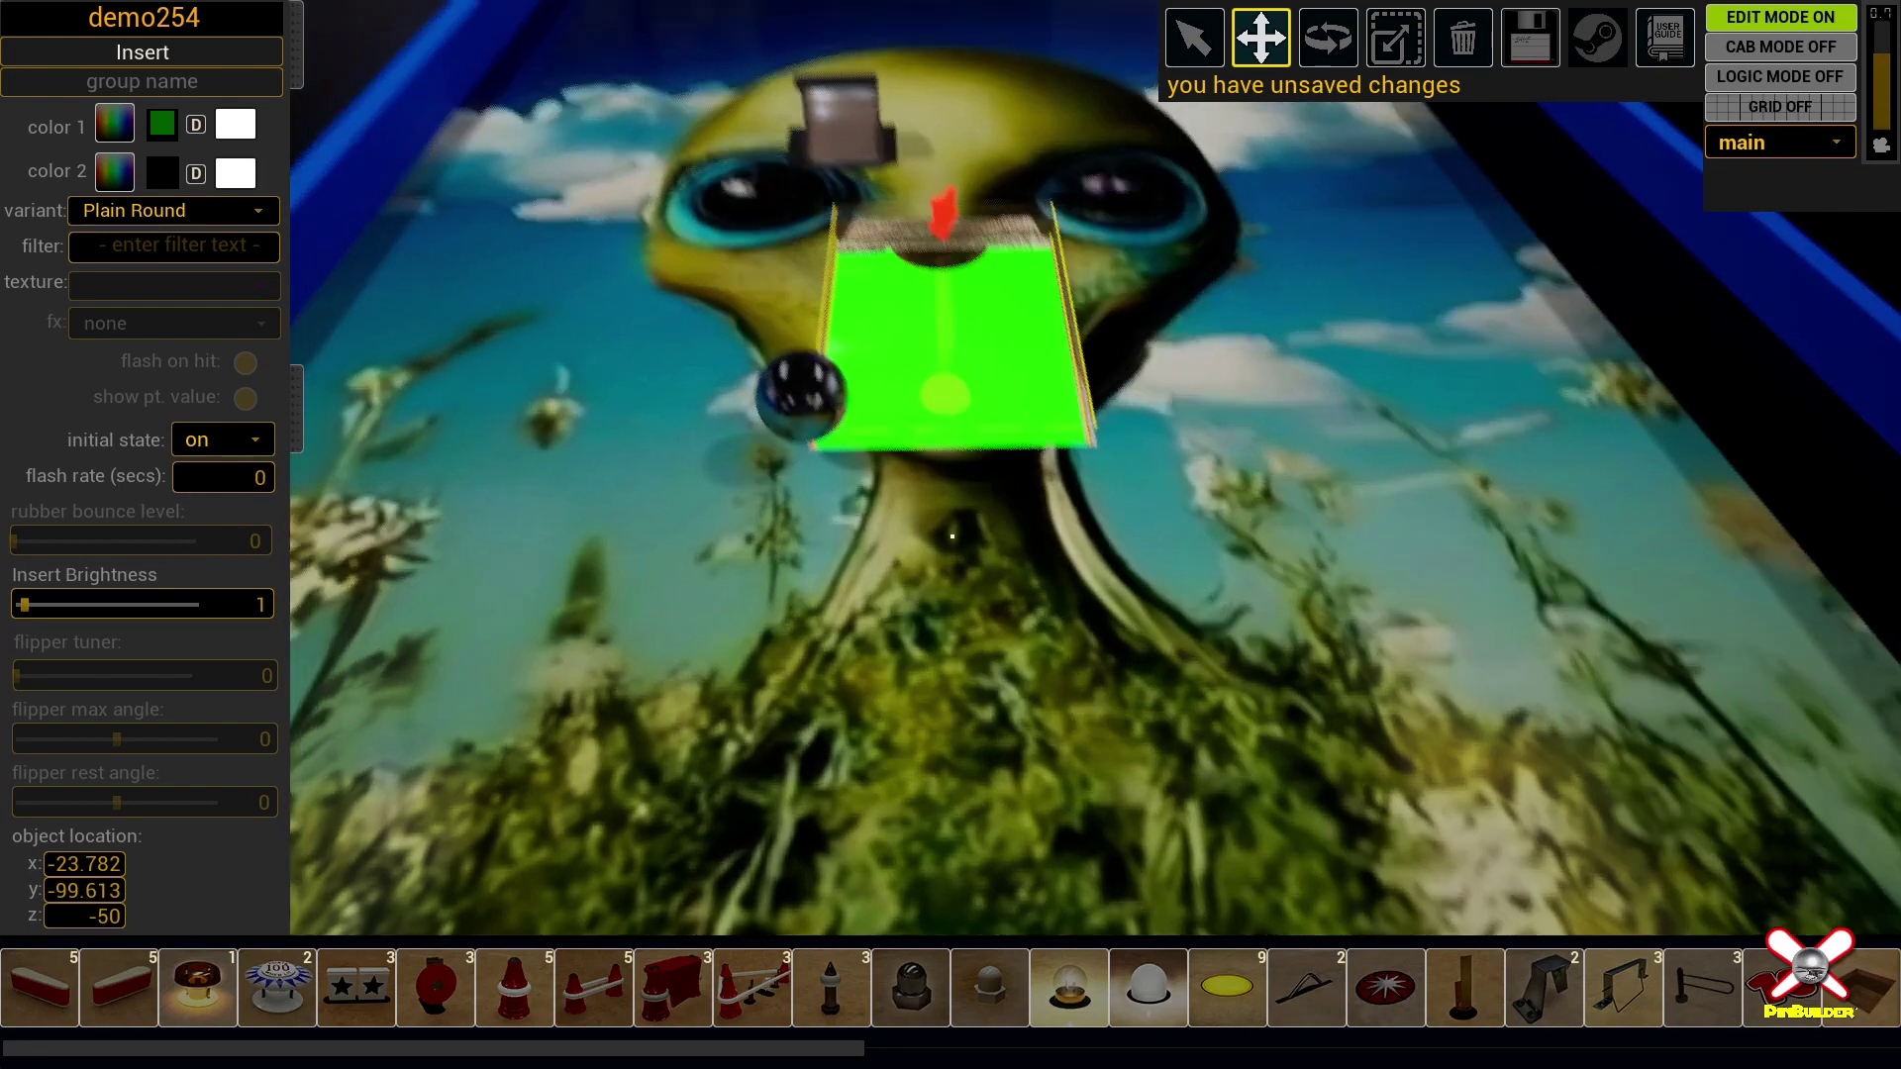
key("ctrl+s")
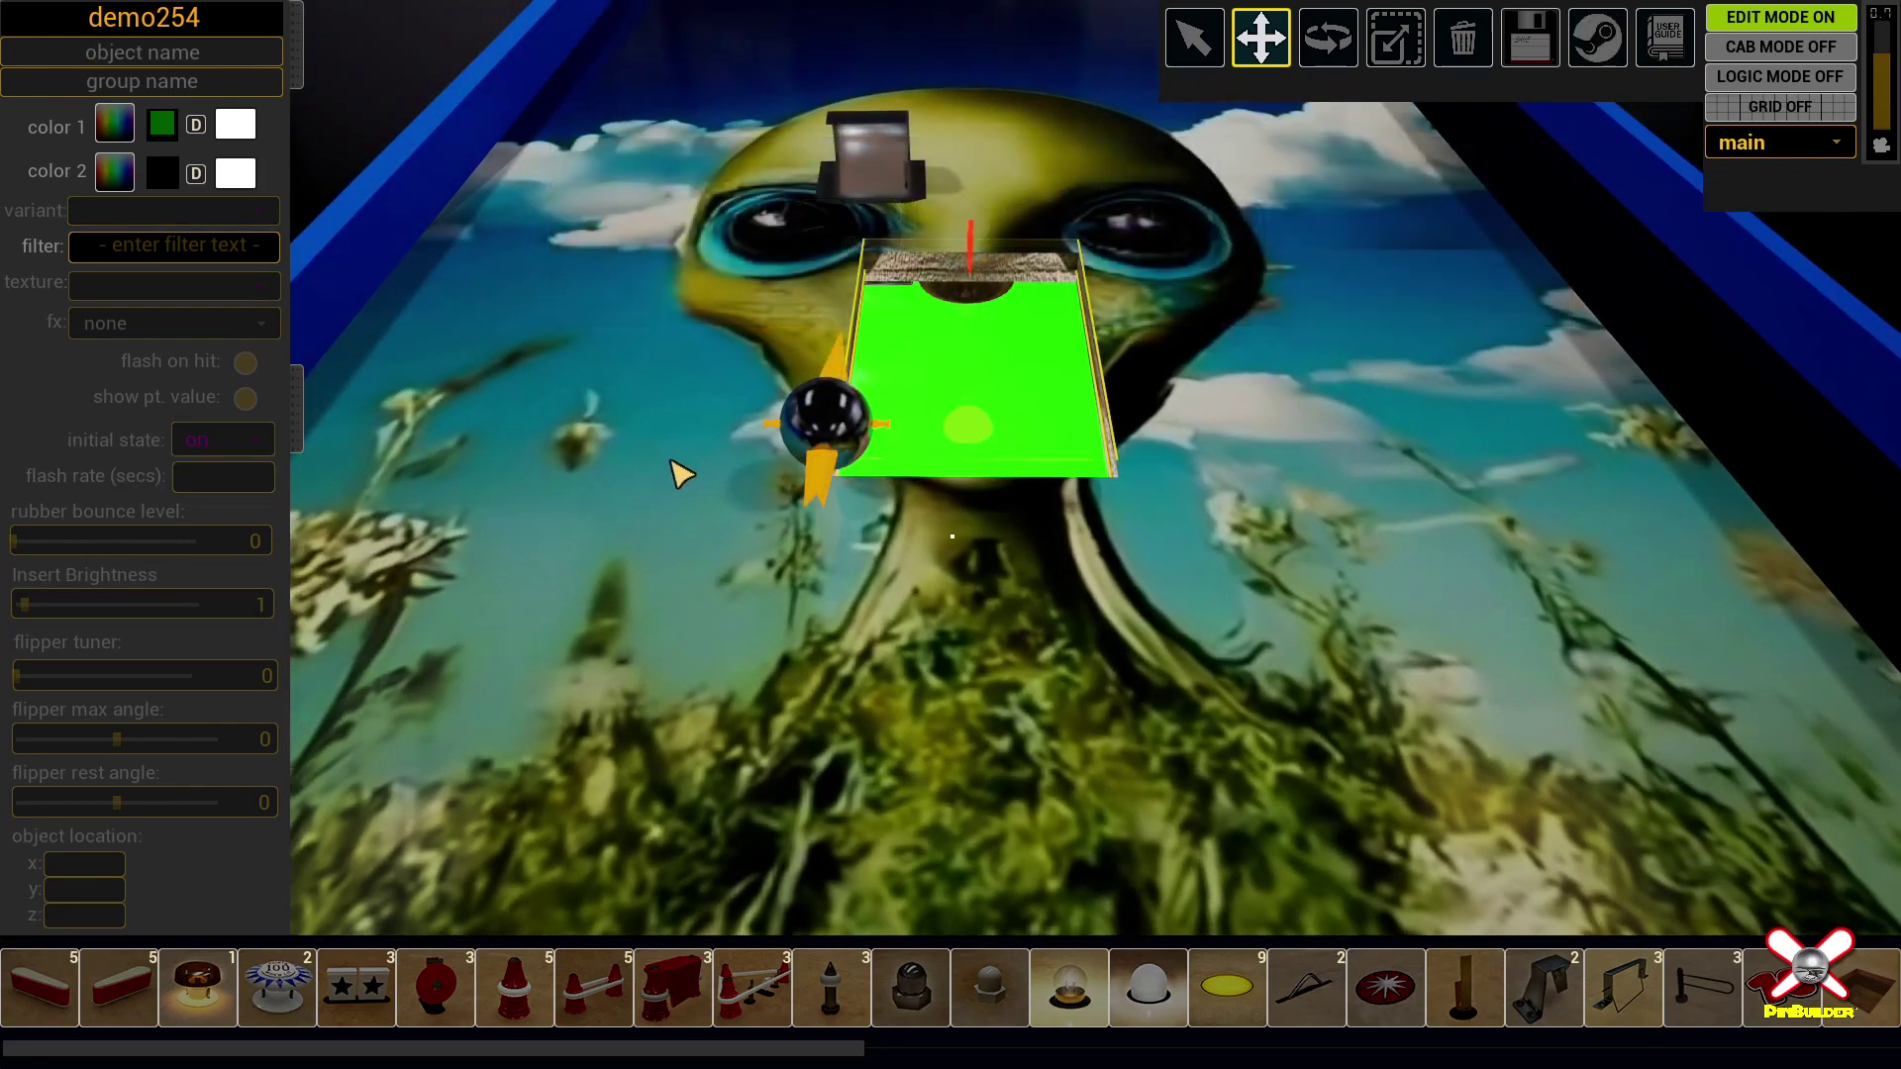